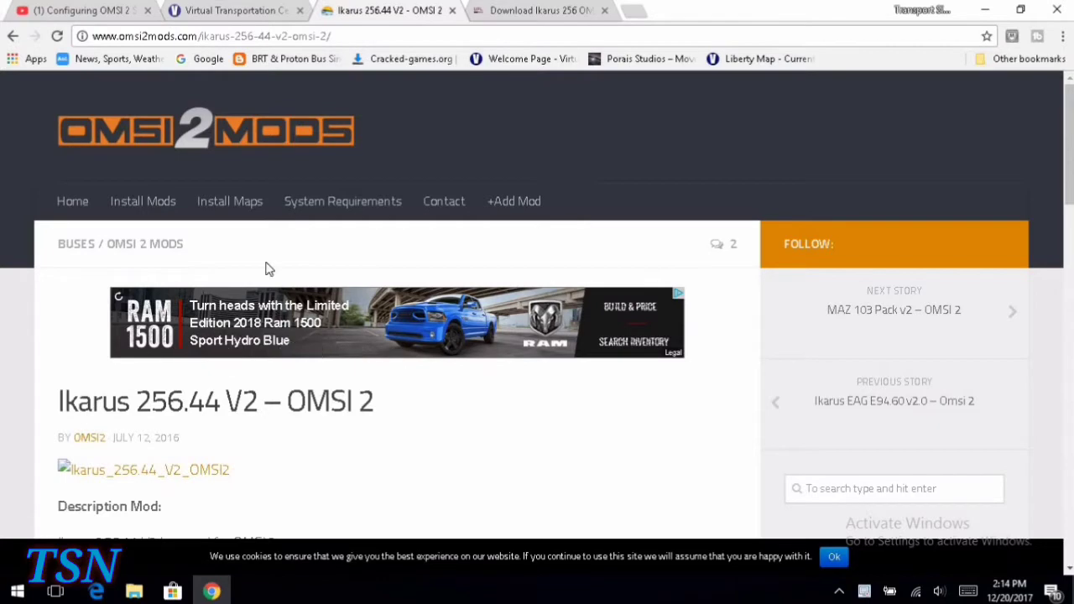
# Open the UploadFiles.eu page for the Ikarus 256.44 V2 mod, start the free download and close the advertising page that opens.
pyautogui.scroll(-3, 277, 270)
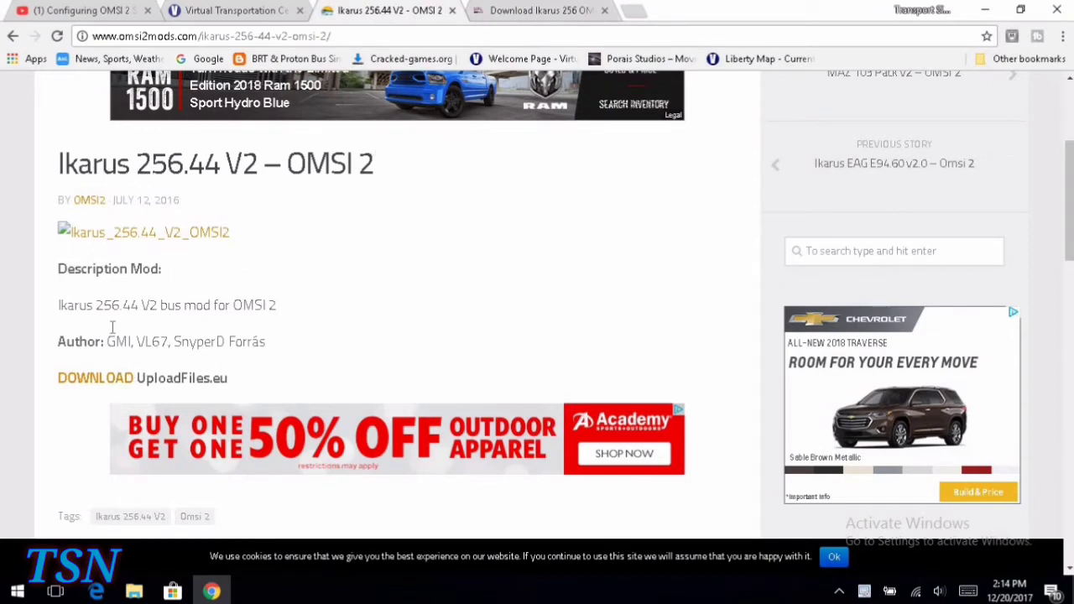
pyautogui.scroll(-1, 182, 315)
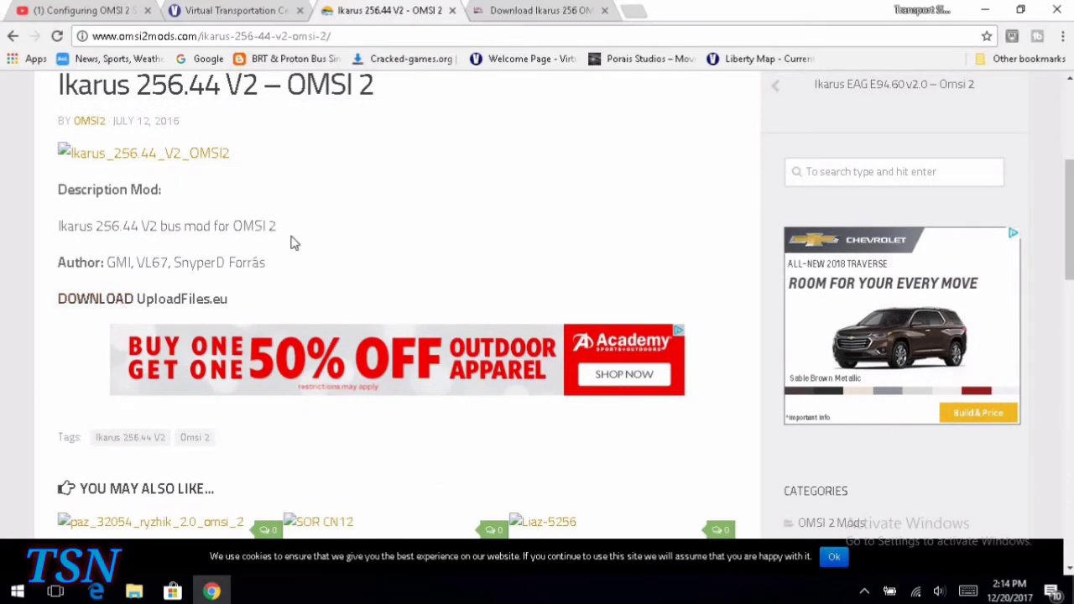
pyautogui.click(506, 10)
pyautogui.scroll(-3, 514, 297)
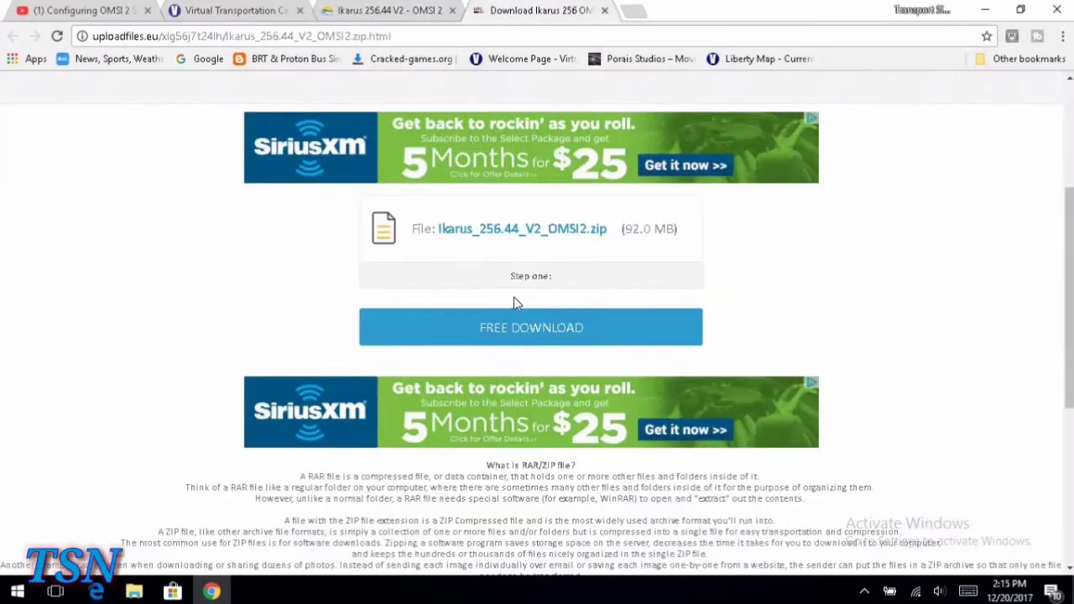
pyautogui.click(524, 331)
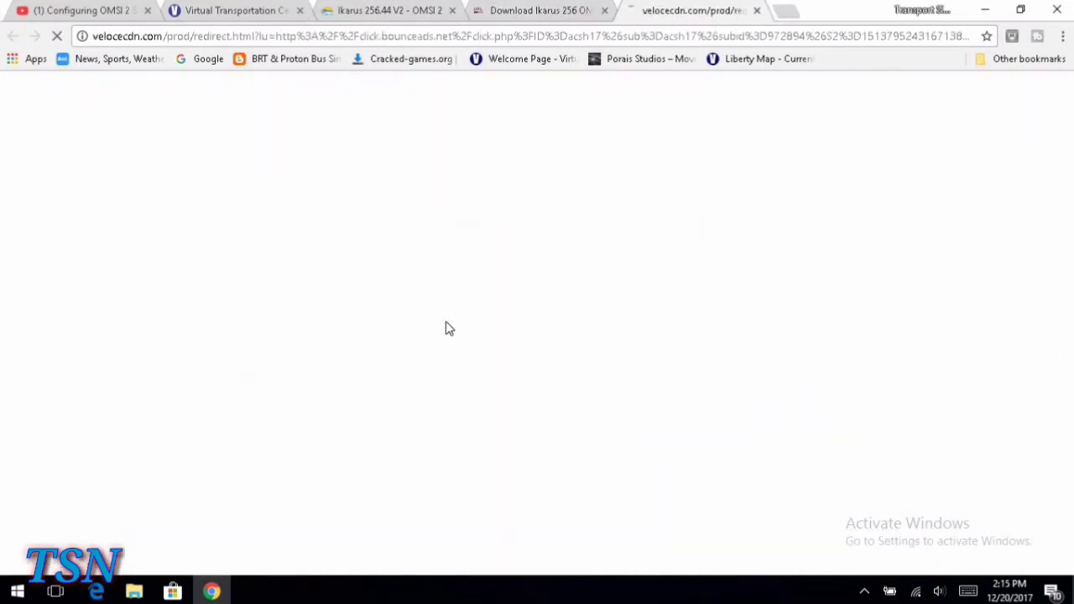
pyautogui.click(756, 11)
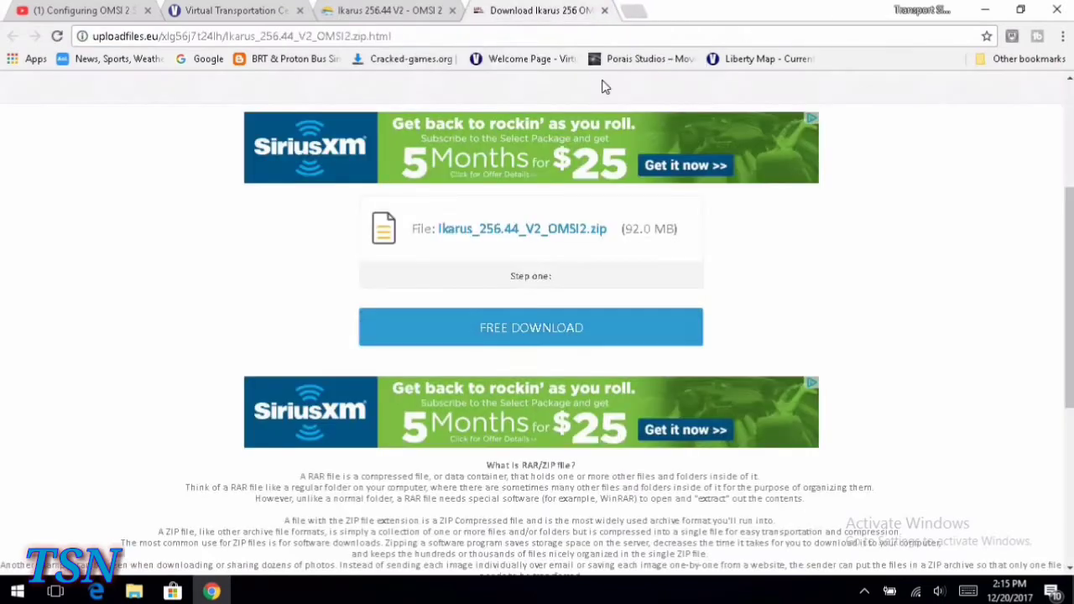
# Download Ikarus_256.44_V2_OMSI2.zip and save it in the Download folder on SANDISK (F:).
pyautogui.click(531, 319)
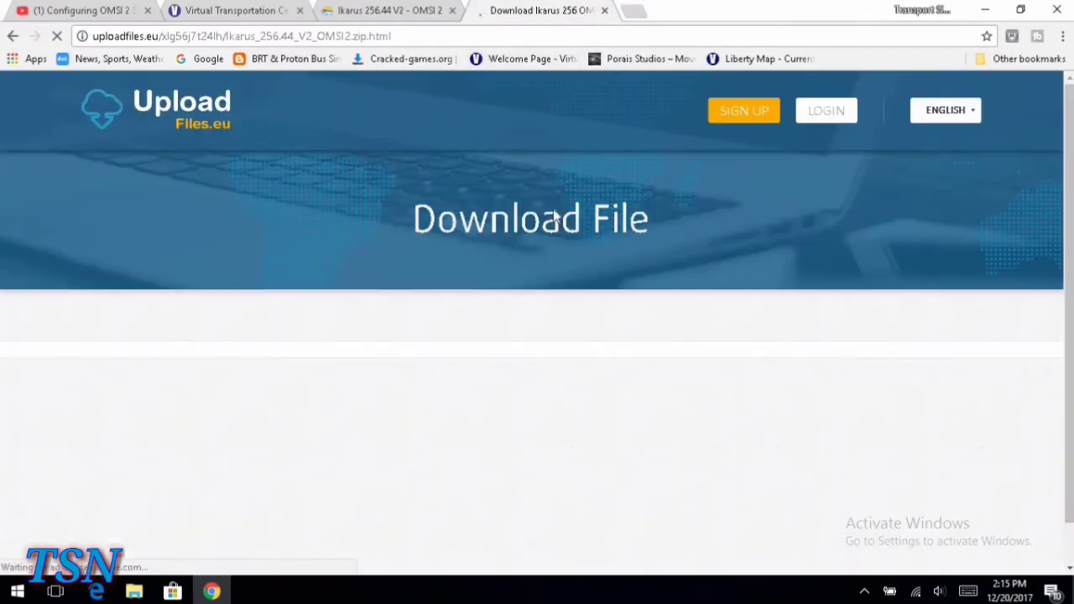
pyautogui.scroll(-5, 551, 231)
pyautogui.click(545, 273)
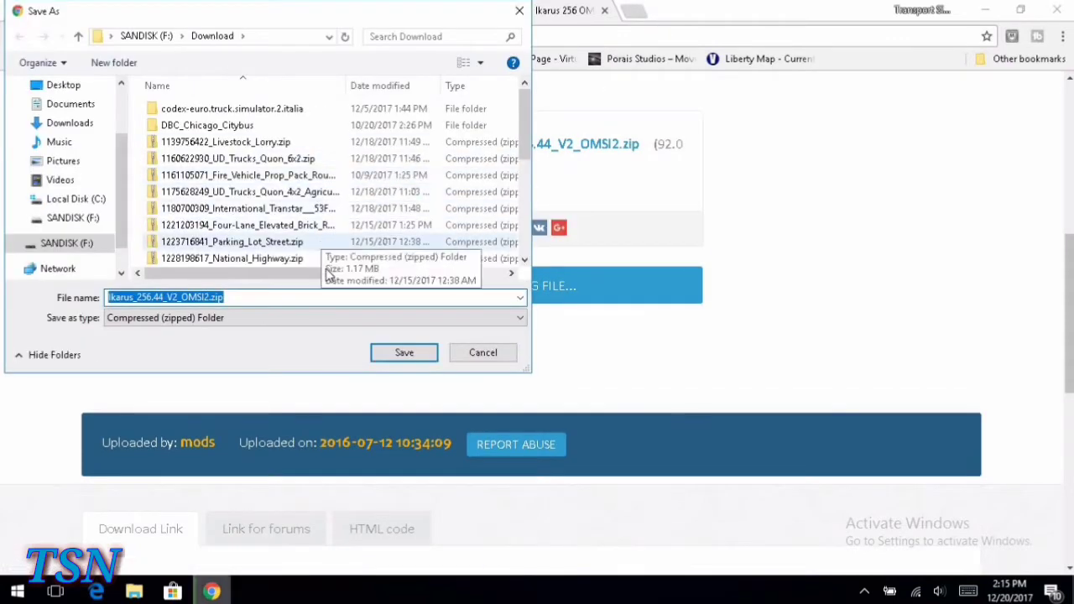
pyautogui.click(404, 353)
# Open the Grundelphia - DBC Edition entry from the most viewed downloads on the Virtual Transportation Center site.
pyautogui.click(245, 19)
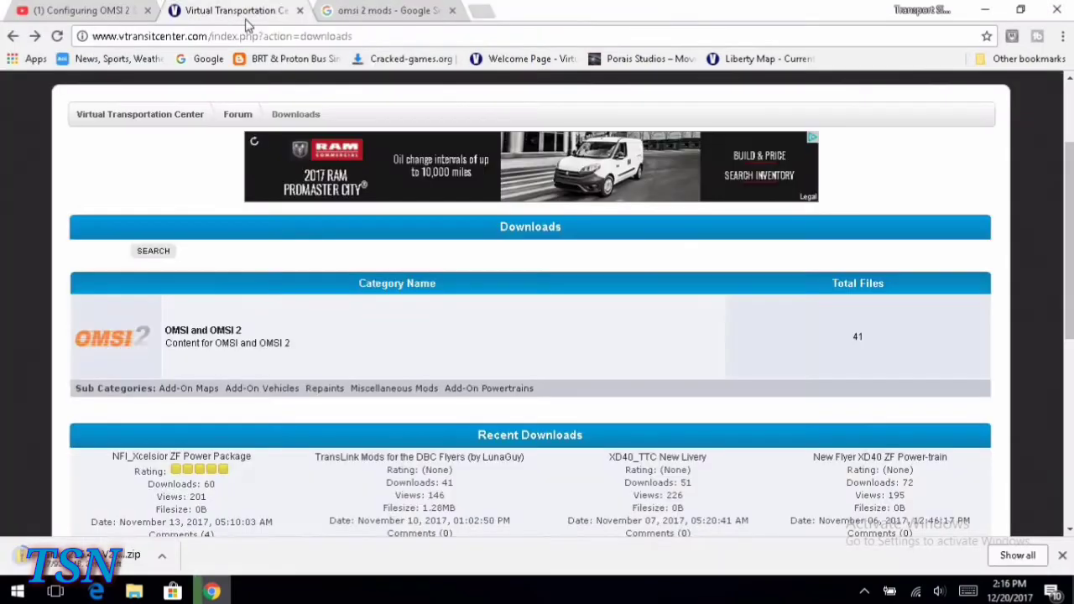
pyautogui.scroll(-3, 575, 286)
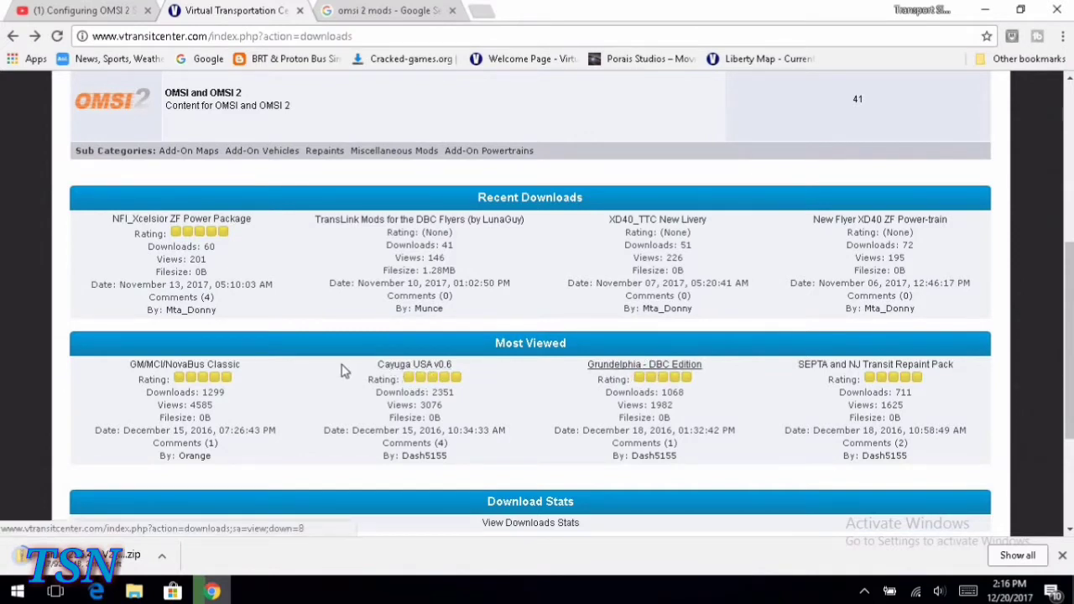
pyautogui.click(617, 366)
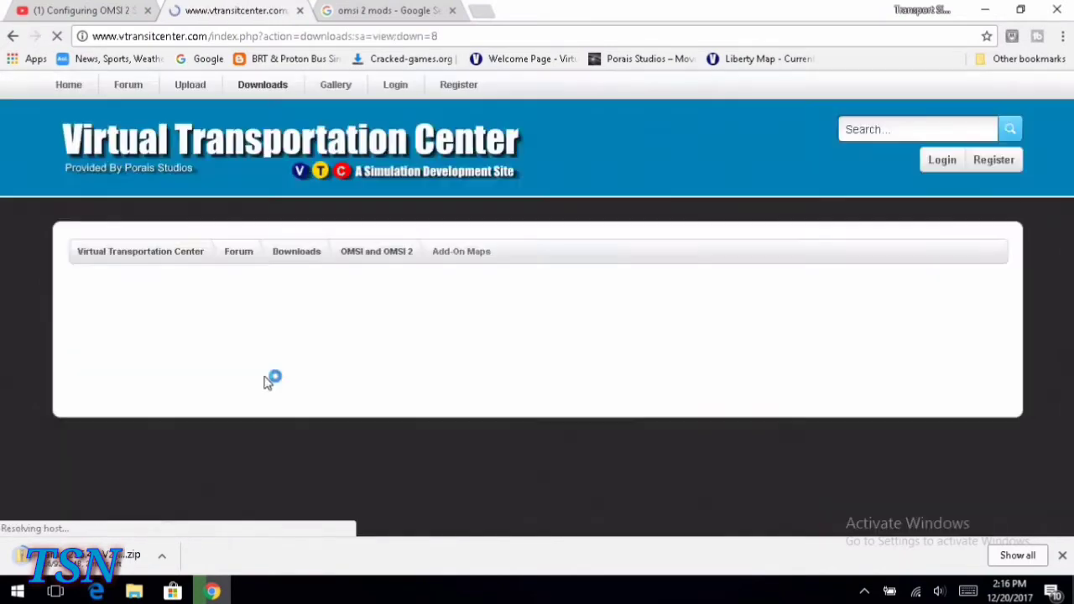
# Examine the Grundelphia - DBC Edition page for its background, map download information, required add-ons and required maps.
pyautogui.scroll(-3, 575, 372)
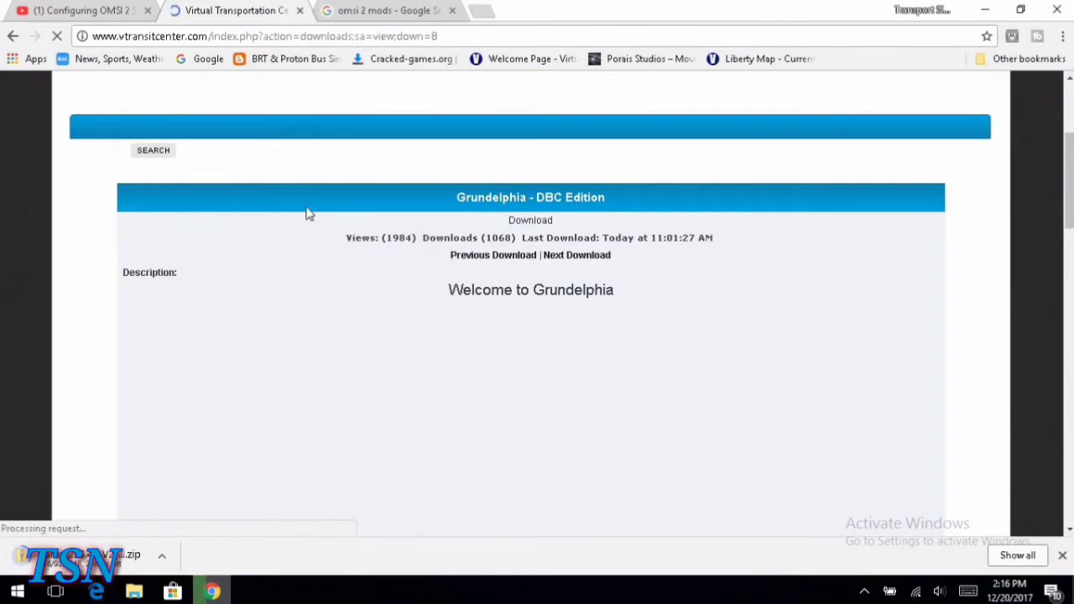
pyautogui.scroll(-4, 606, 367)
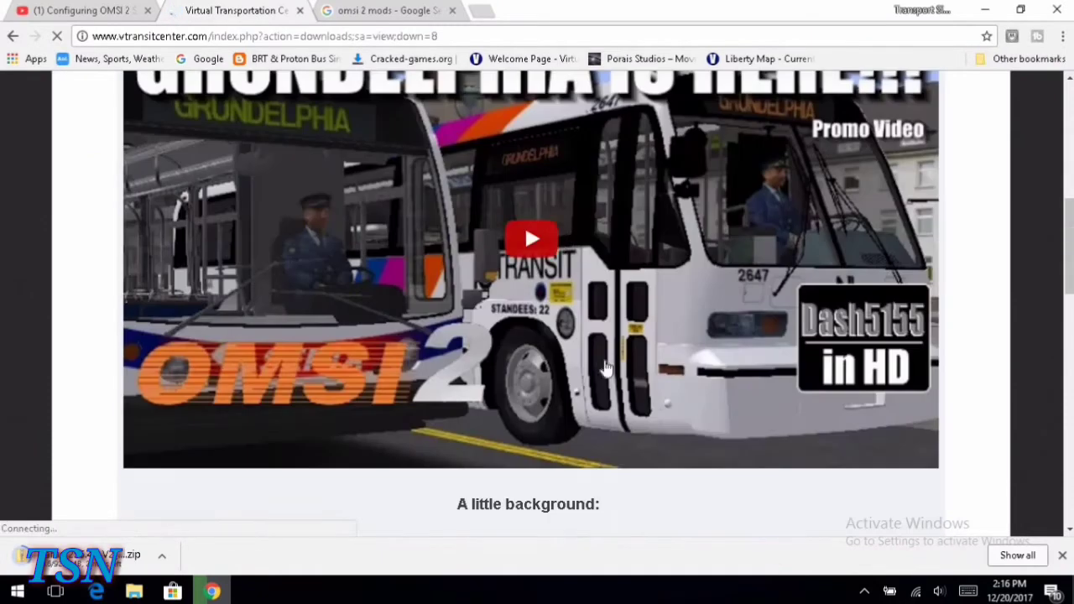
pyautogui.scroll(-4, 546, 382)
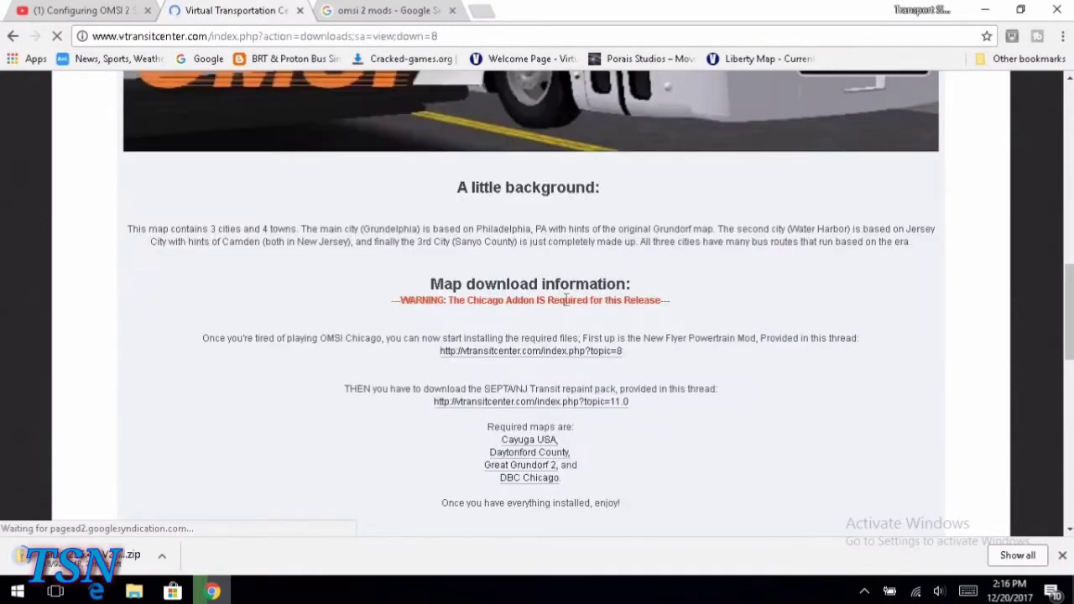
pyautogui.scroll(-2, 545, 290)
pyautogui.scroll(3, 520, 278)
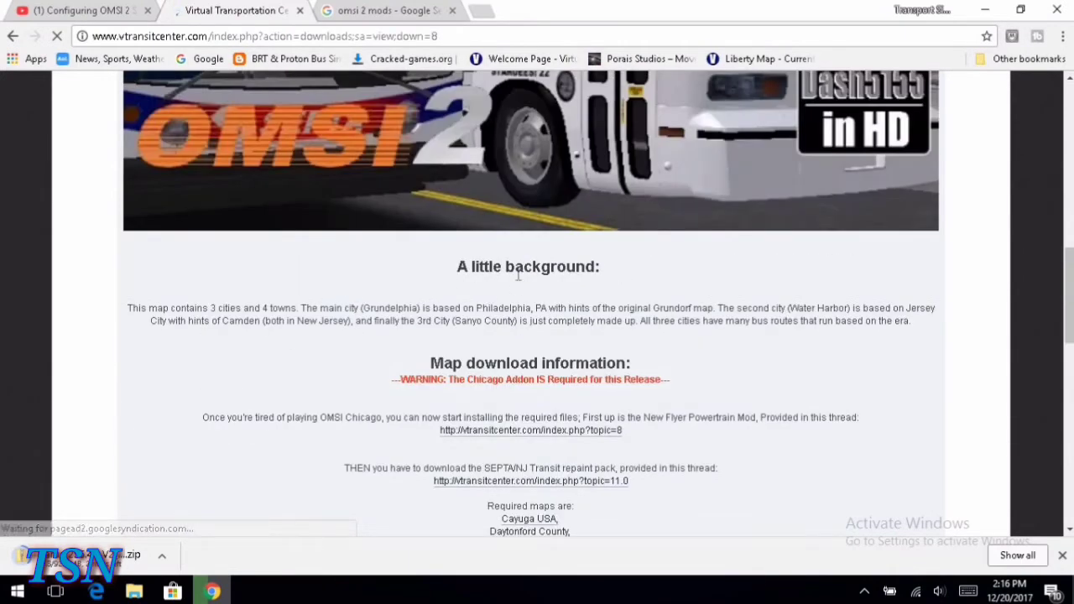
pyautogui.scroll(-1, 469, 411)
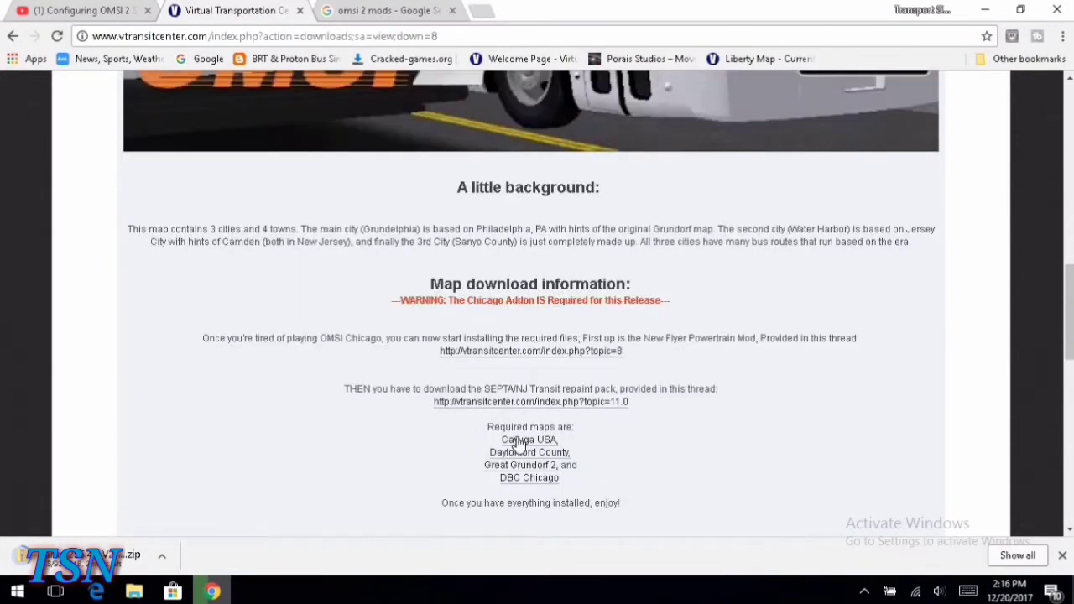
pyautogui.scroll(-1, 518, 444)
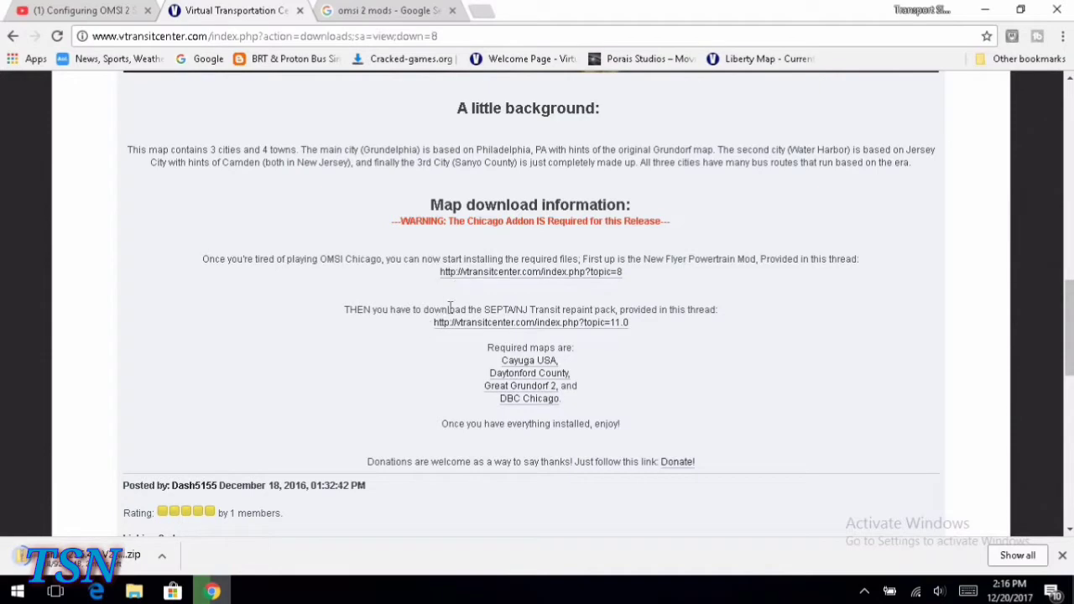
pyautogui.scroll(2, 530, 292)
pyautogui.scroll(-6, 527, 417)
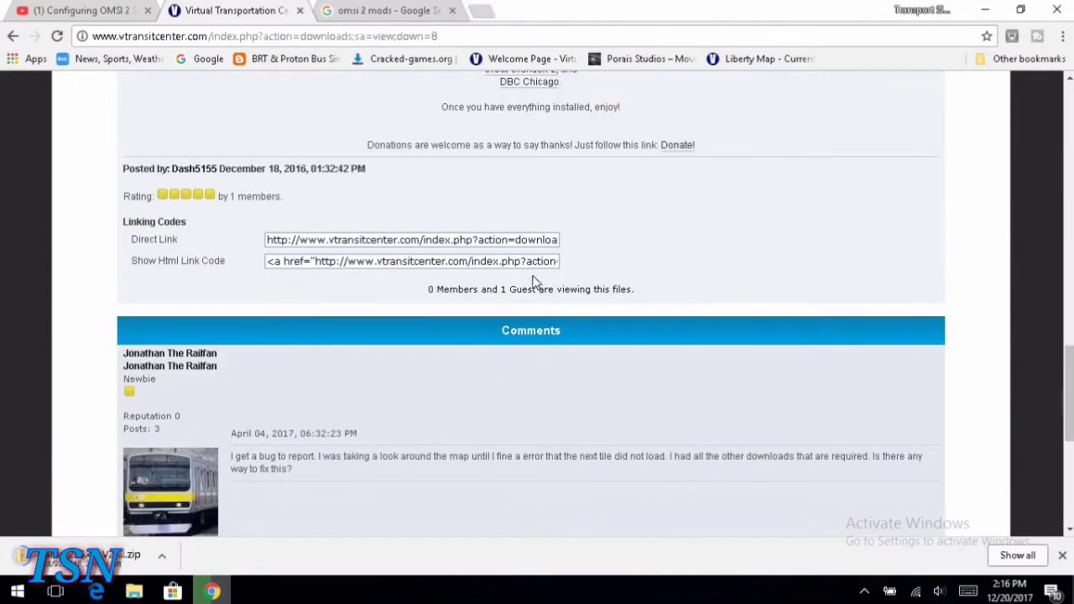
pyautogui.scroll(7, 533, 270)
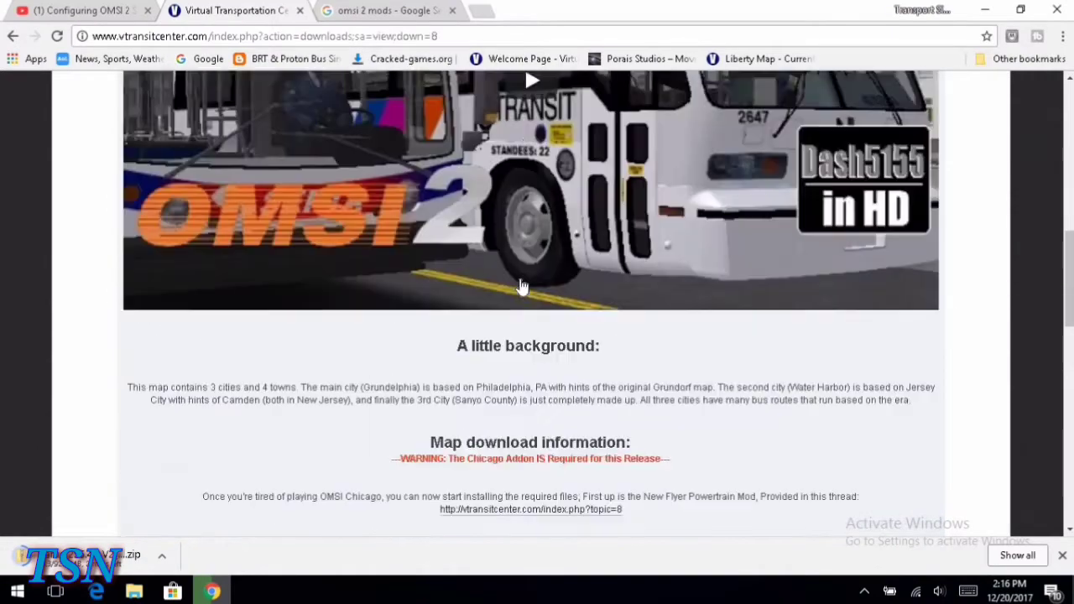
pyautogui.scroll(-5, 526, 302)
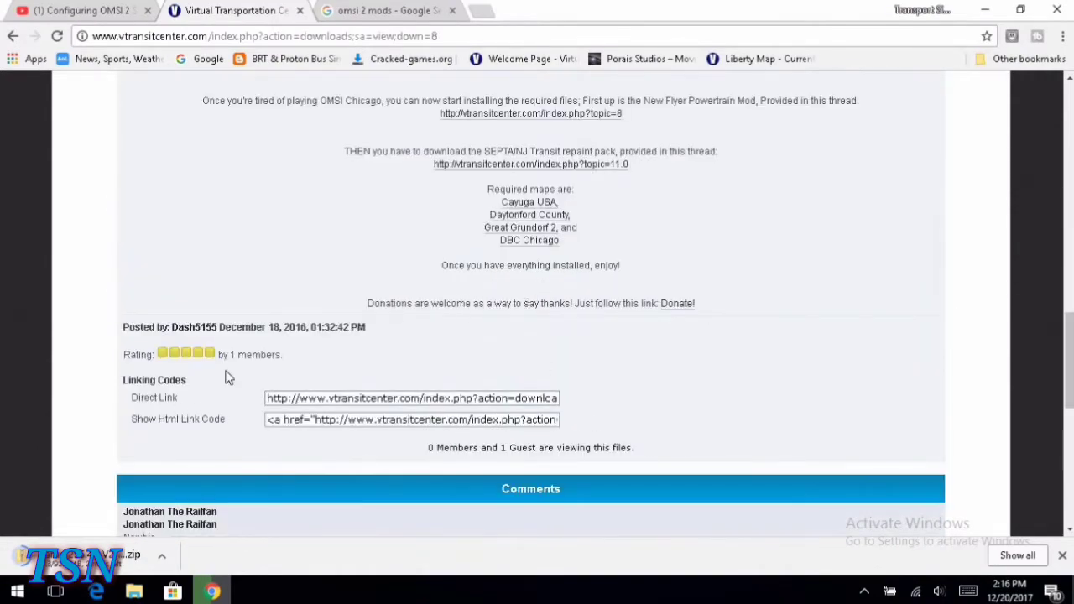
pyautogui.scroll(15, 567, 270)
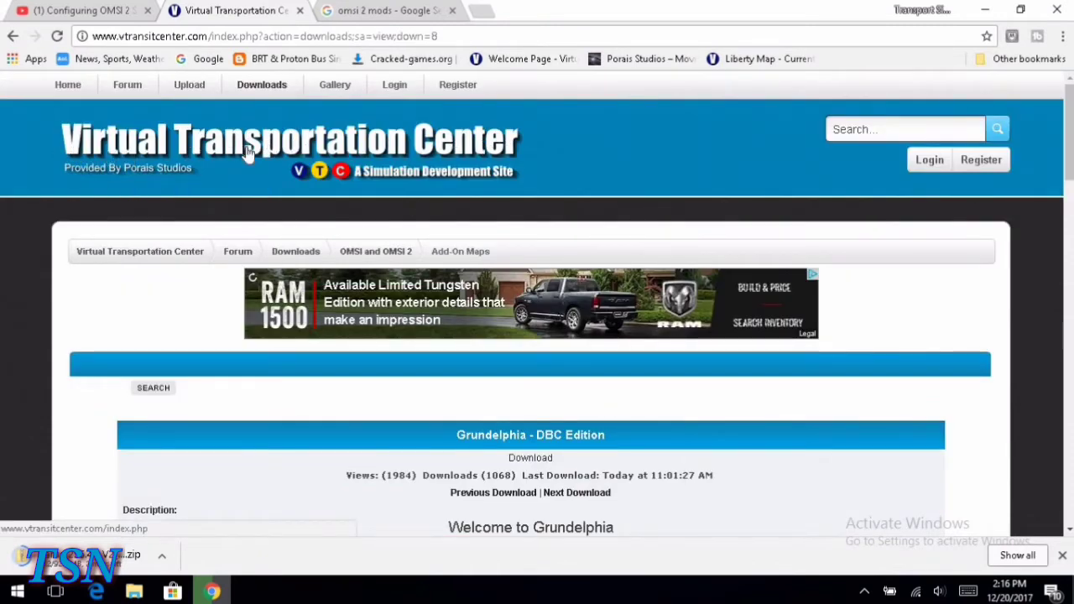
pyautogui.scroll(-1, 554, 198)
pyautogui.scroll(1, 521, 212)
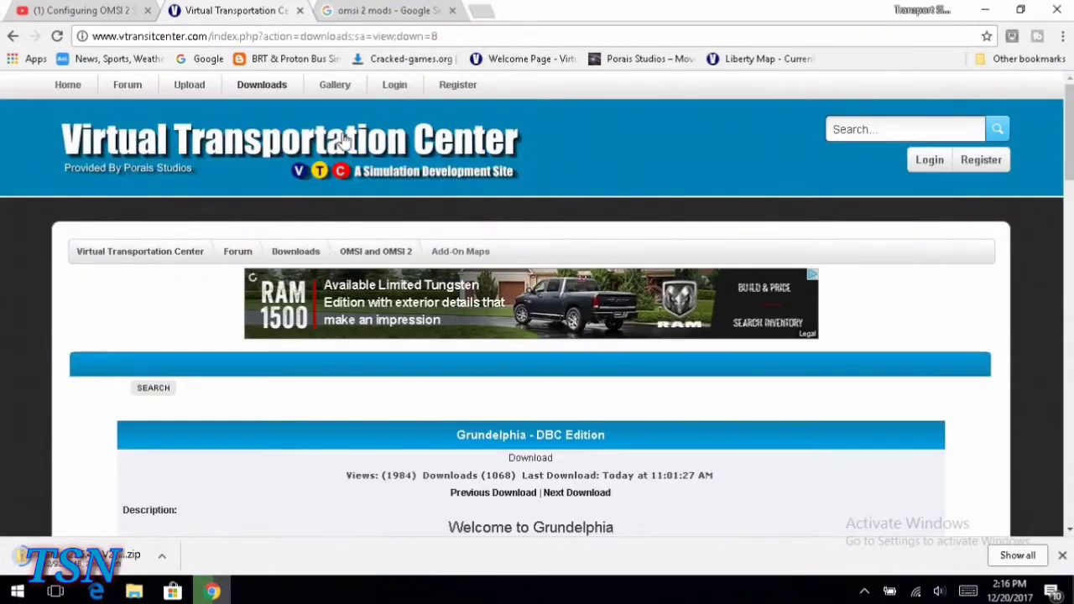
pyautogui.scroll(-10, 462, 394)
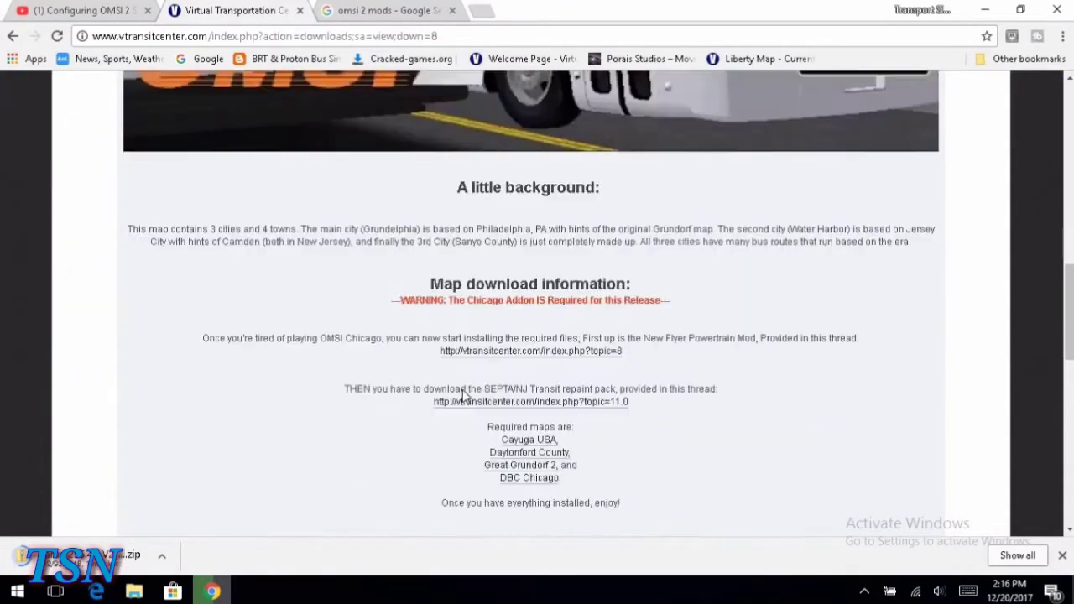
# Copy the full direct link from the Grundelphia page's linking codes.
pyautogui.scroll(-3, 463, 395)
pyautogui.scroll(-1, 462, 387)
pyautogui.click(279, 319)
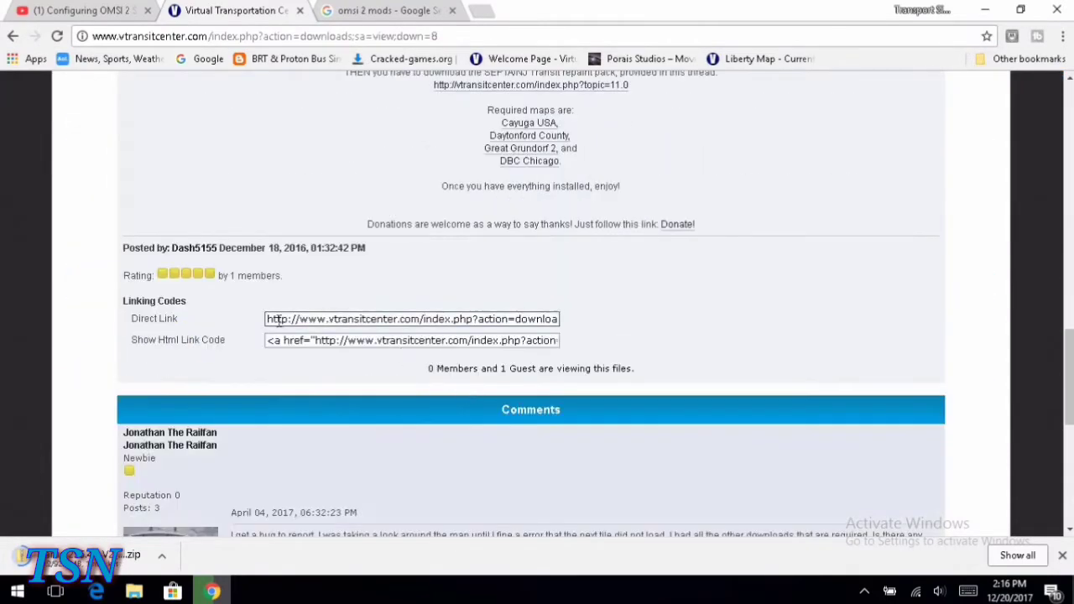
pyautogui.moveTo(267, 318); pyautogui.dragTo(732, 317)
pyautogui.rightClick(430, 320)
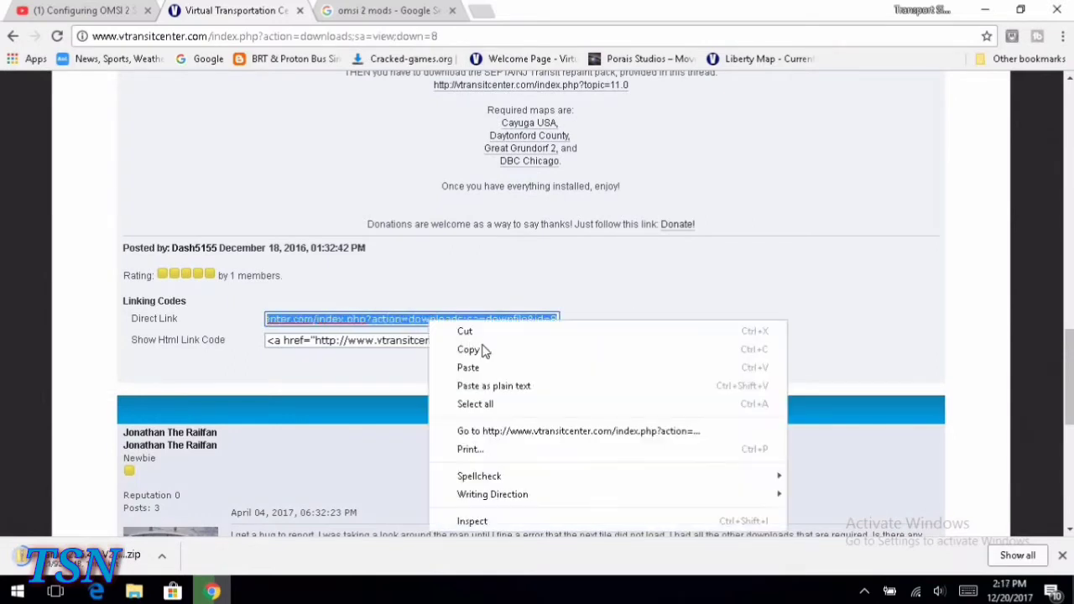
pyautogui.click(488, 349)
# Load the copied direct link in a new browser tab and cancel saving the Grundelphia archive.
pyautogui.click(468, 16)
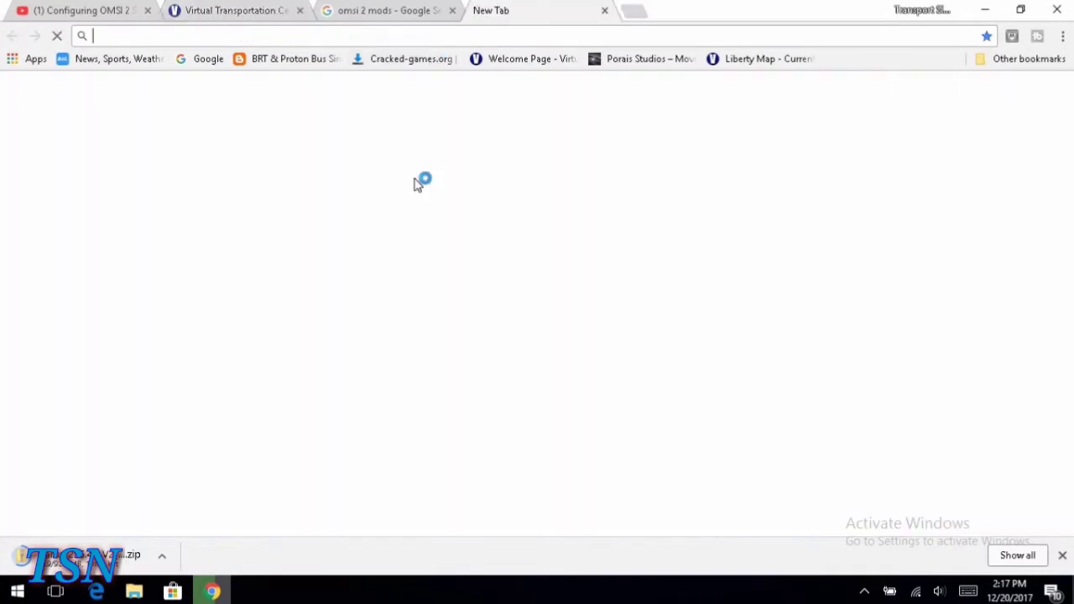
pyautogui.rightClick(354, 37)
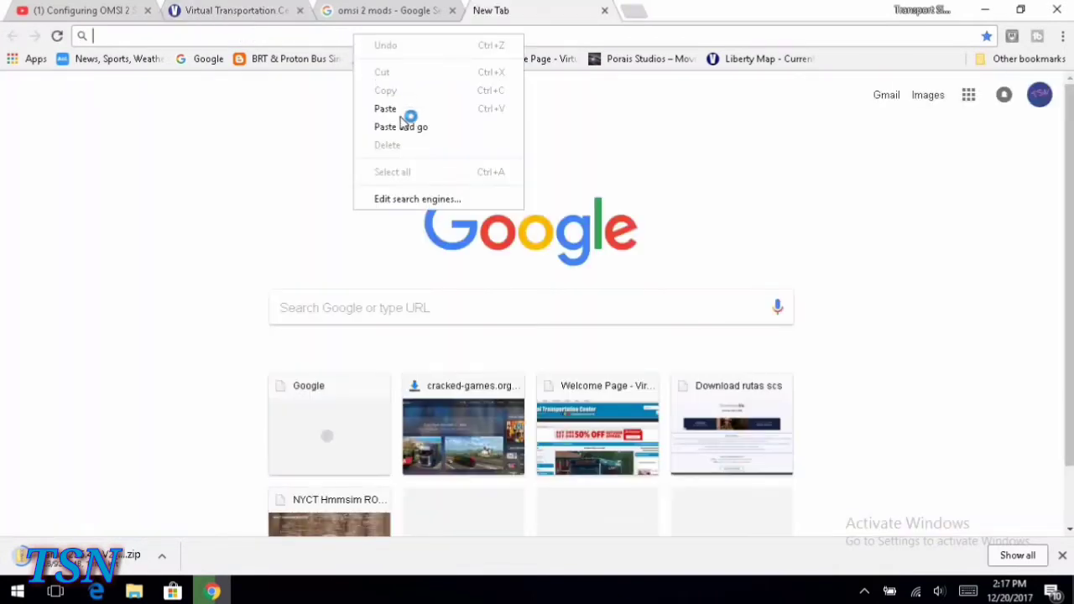
pyautogui.click(405, 128)
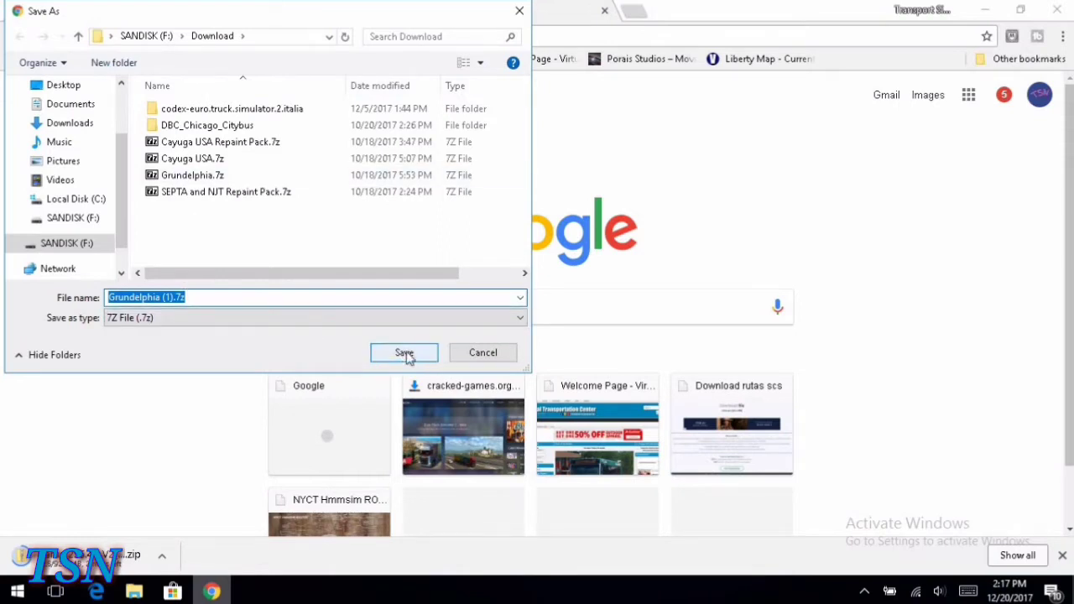
pyautogui.click(519, 11)
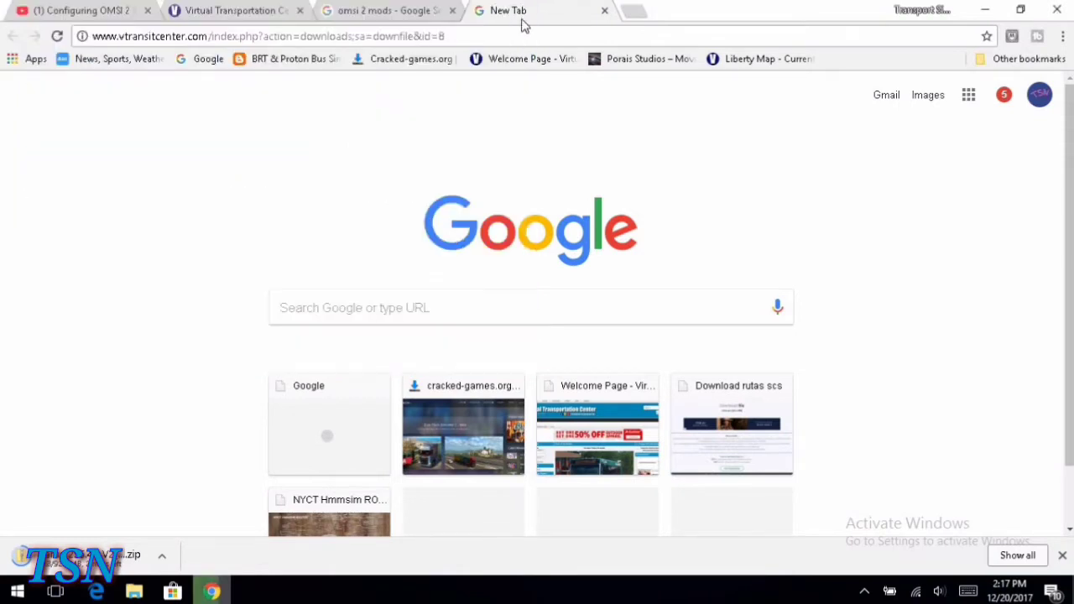
# Return to the Grundelphia page and open the thread of the required Cayuga USA map.
pyautogui.click(204, 12)
pyautogui.scroll(3, 540, 230)
pyautogui.scroll(4, 542, 239)
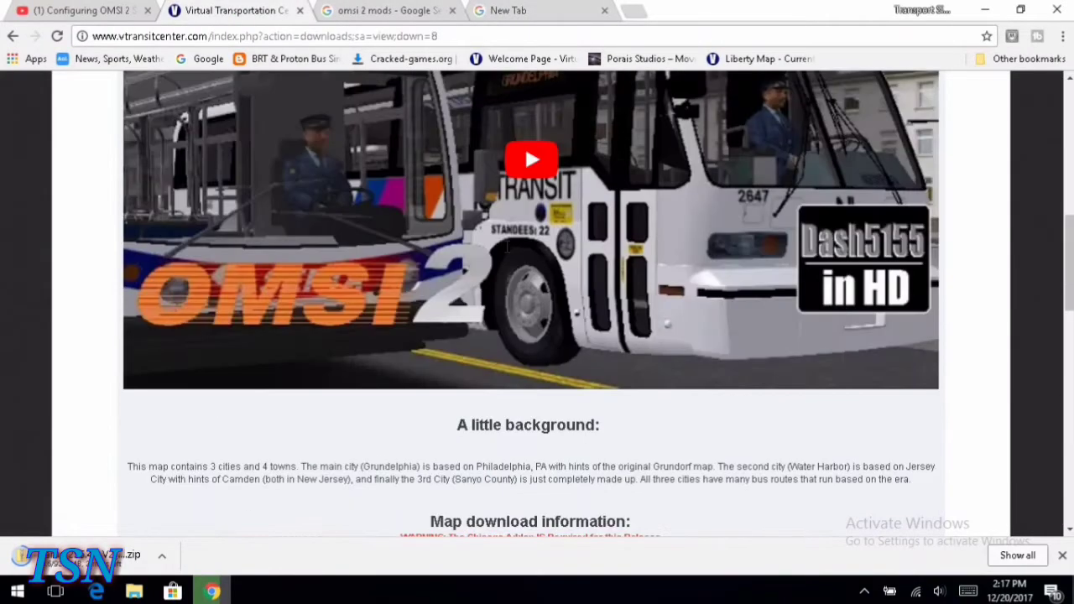
pyautogui.scroll(-7, 545, 285)
pyautogui.click(538, 286)
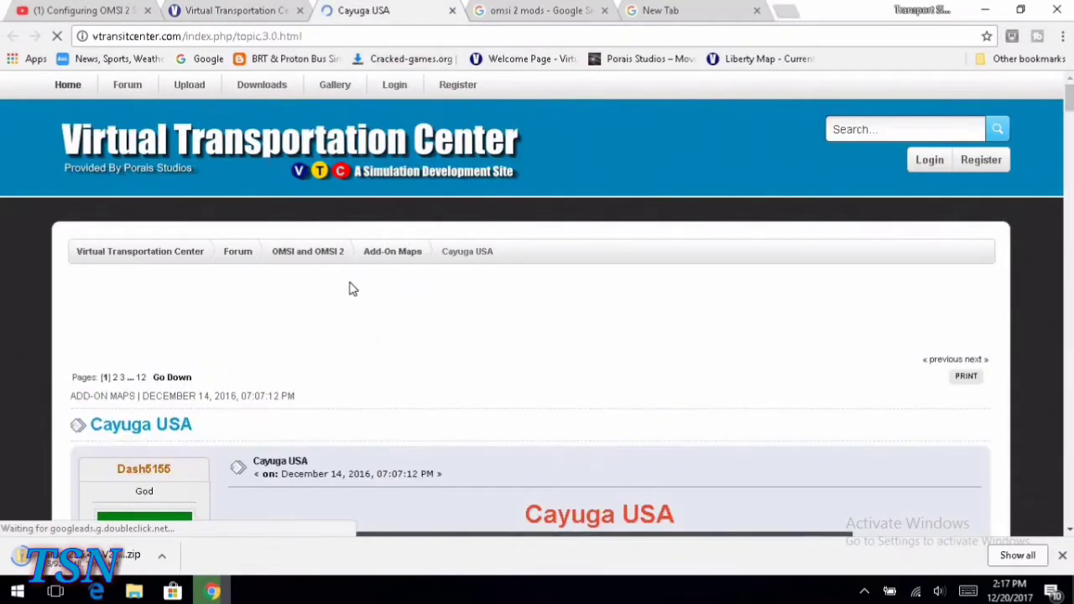
# Examine the Cayuga USA thread for its download links, required maps, AI vehicles and release changes.
pyautogui.scroll(-10, 463, 390)
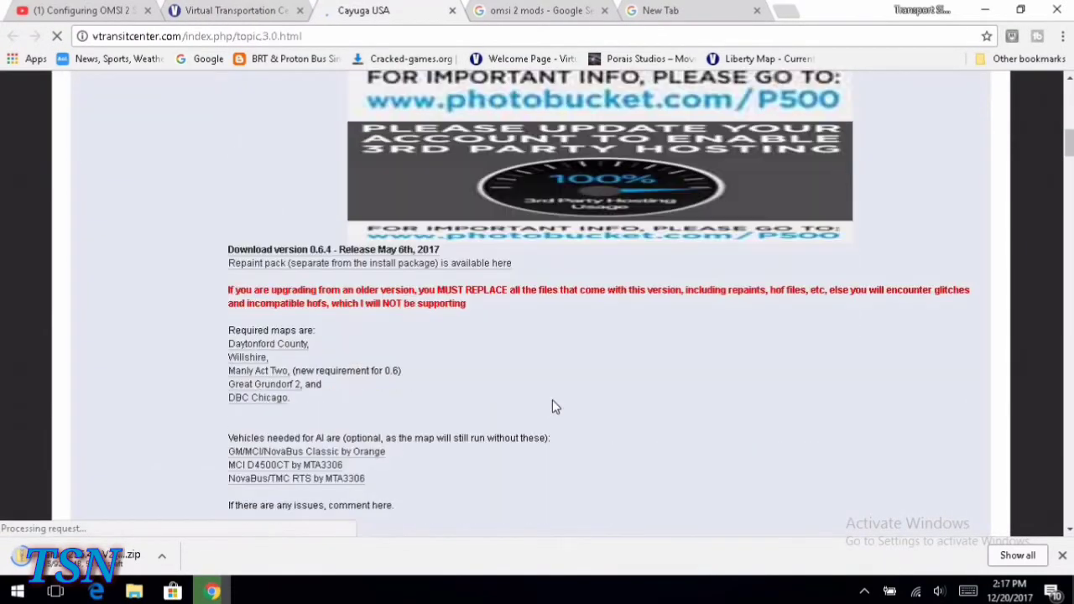
pyautogui.scroll(-2, 552, 400)
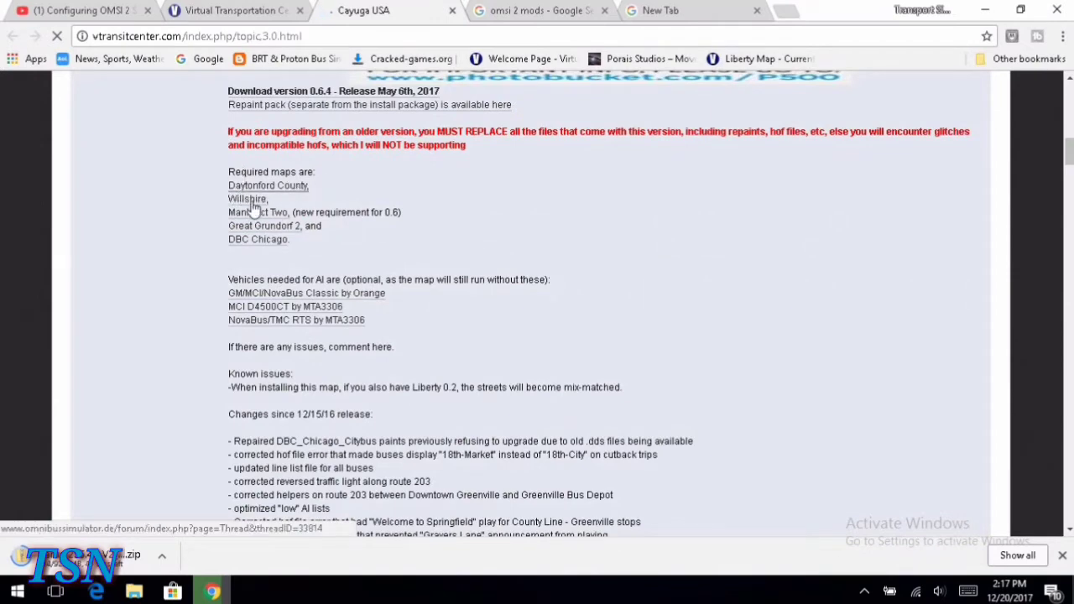
pyautogui.scroll(-6, 385, 369)
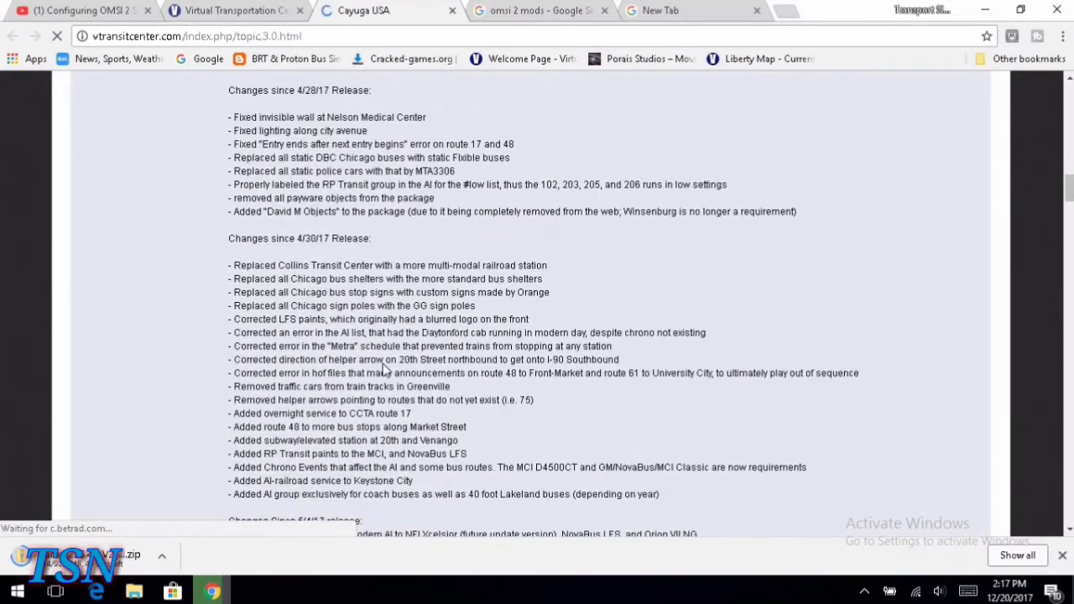
pyautogui.scroll(-10, 382, 370)
pyautogui.scroll(10, 382, 370)
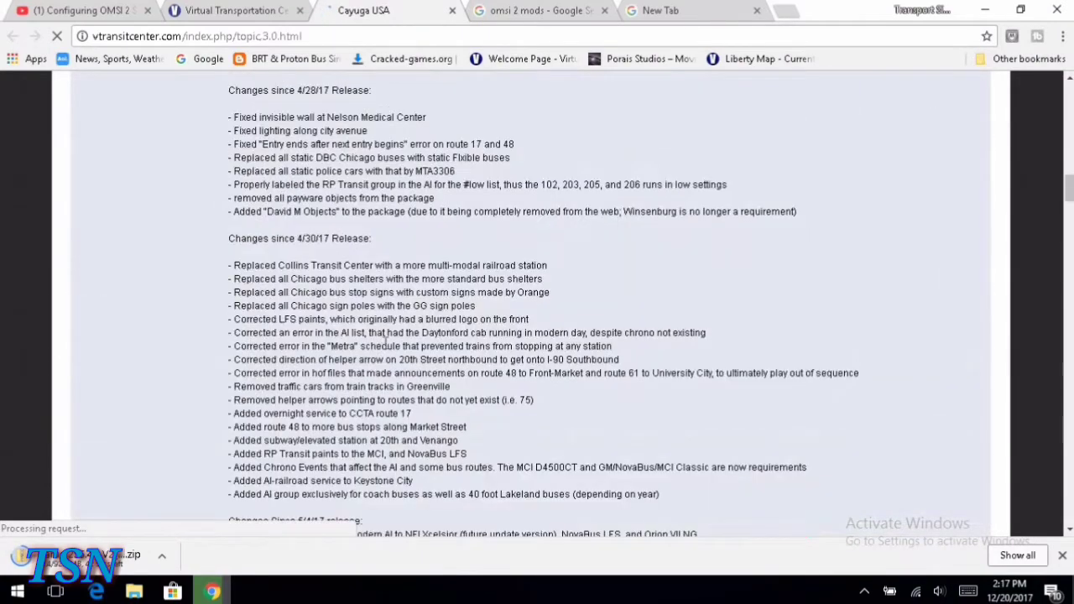
pyautogui.scroll(10, 388, 341)
pyautogui.scroll(-4, 389, 341)
pyautogui.scroll(4, 420, 310)
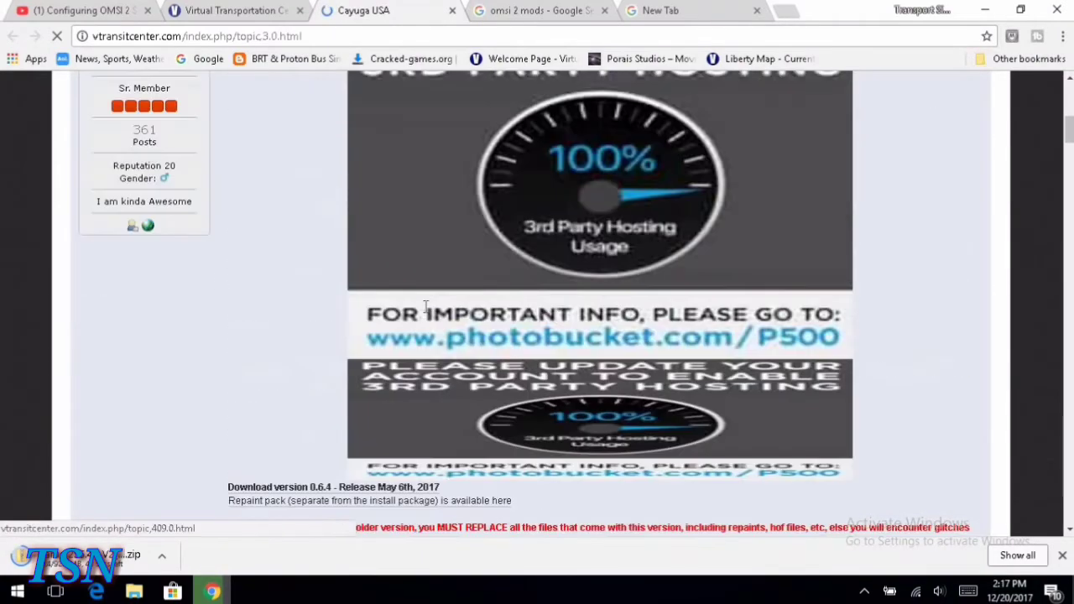
# Review the Cayuga USA thread's required maps, optional AI vehicles, release changes and replies.
pyautogui.scroll(5, 425, 306)
pyautogui.scroll(-8, 662, 359)
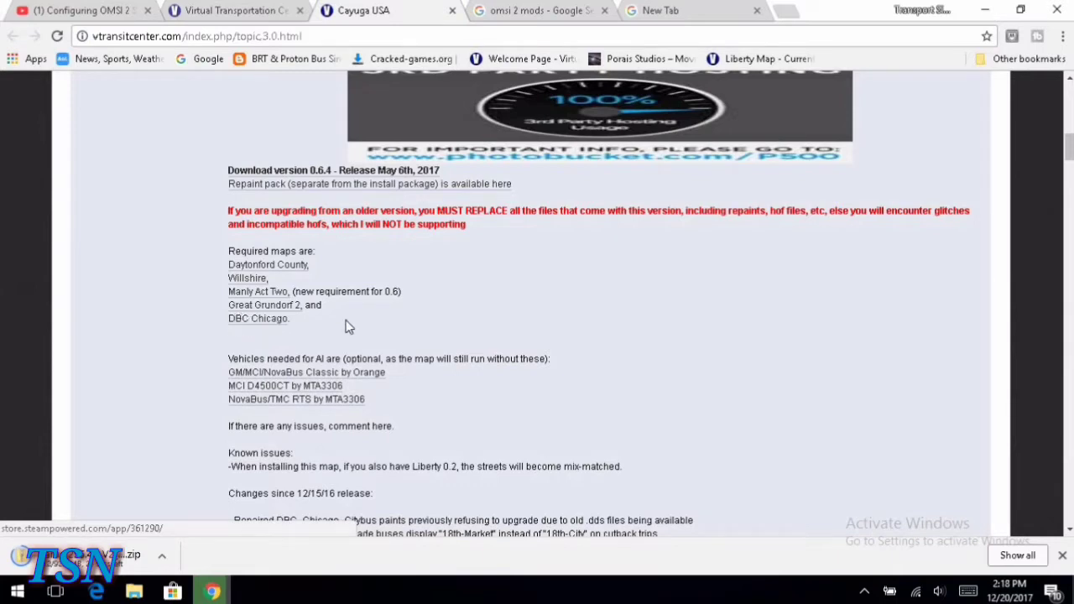
pyautogui.scroll(-3, 348, 326)
pyautogui.scroll(2, 271, 252)
pyautogui.scroll(-1, 265, 260)
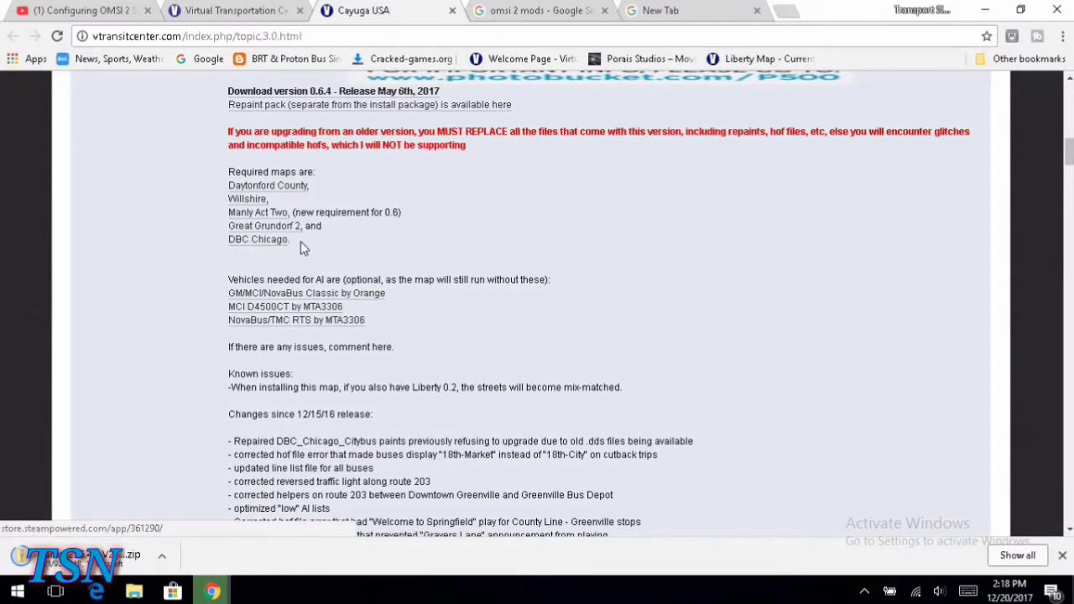
pyautogui.scroll(-2, 283, 276)
pyautogui.scroll(3, 327, 341)
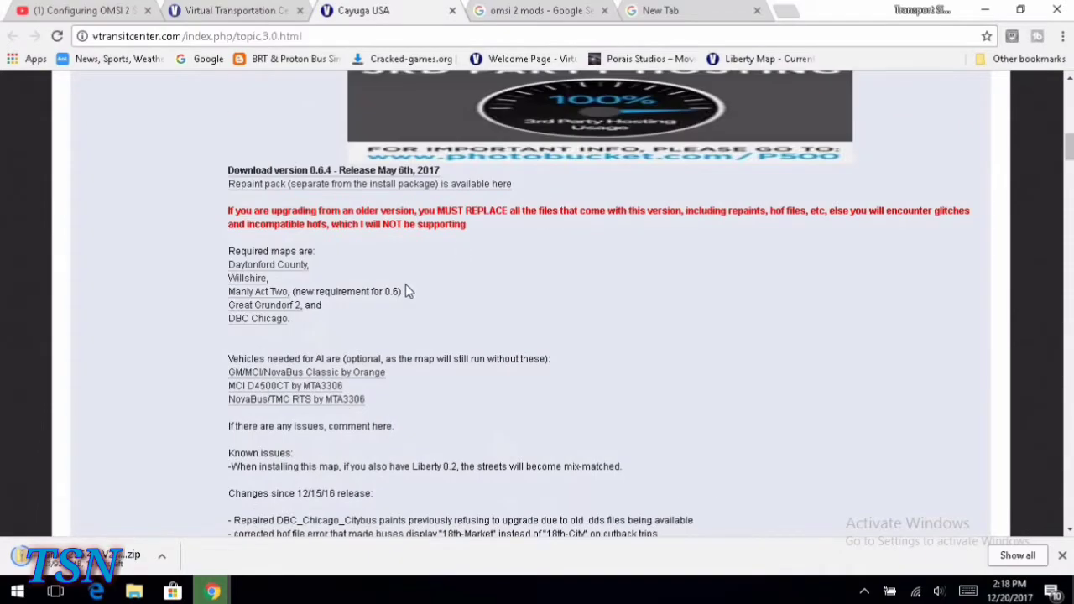
pyautogui.scroll(4, 405, 283)
pyautogui.scroll(-11, 386, 327)
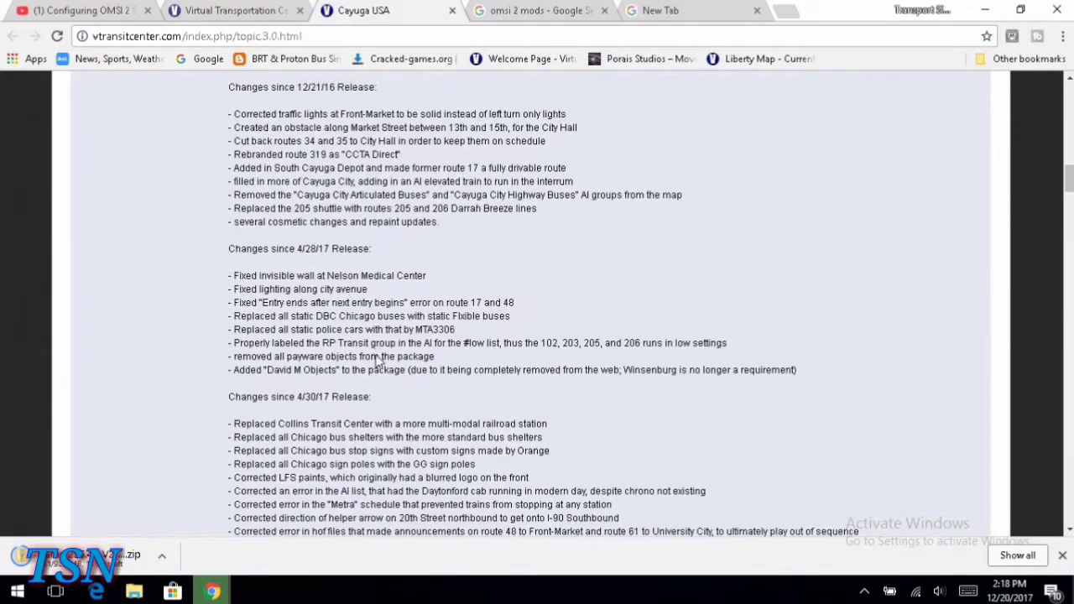
pyautogui.scroll(-18, 379, 361)
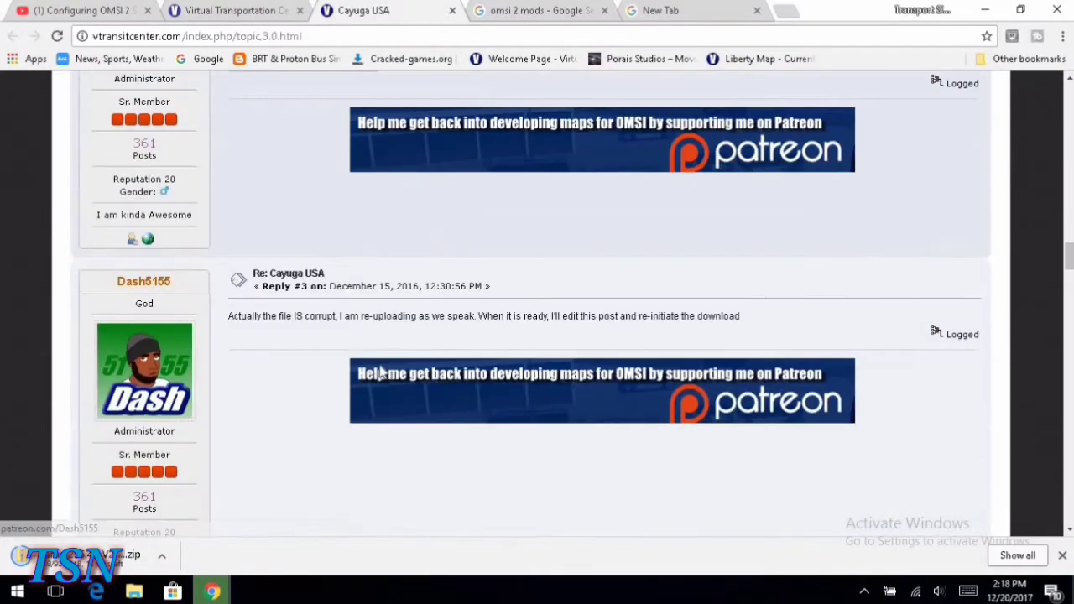
pyautogui.scroll(-3, 379, 373)
pyautogui.scroll(20, 380, 365)
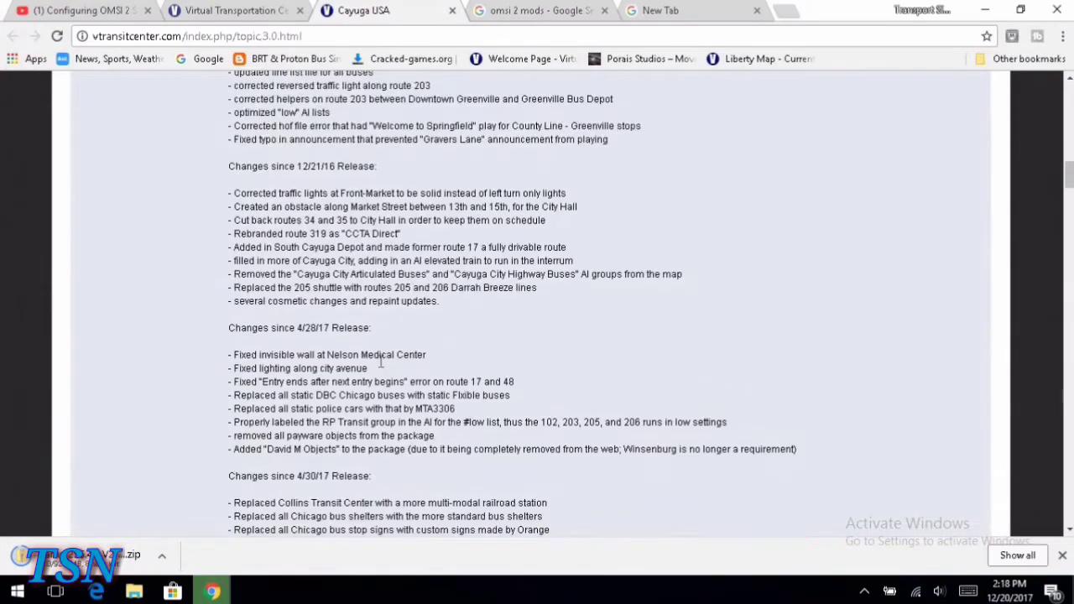
pyautogui.scroll(6, 380, 360)
pyautogui.scroll(5, 380, 361)
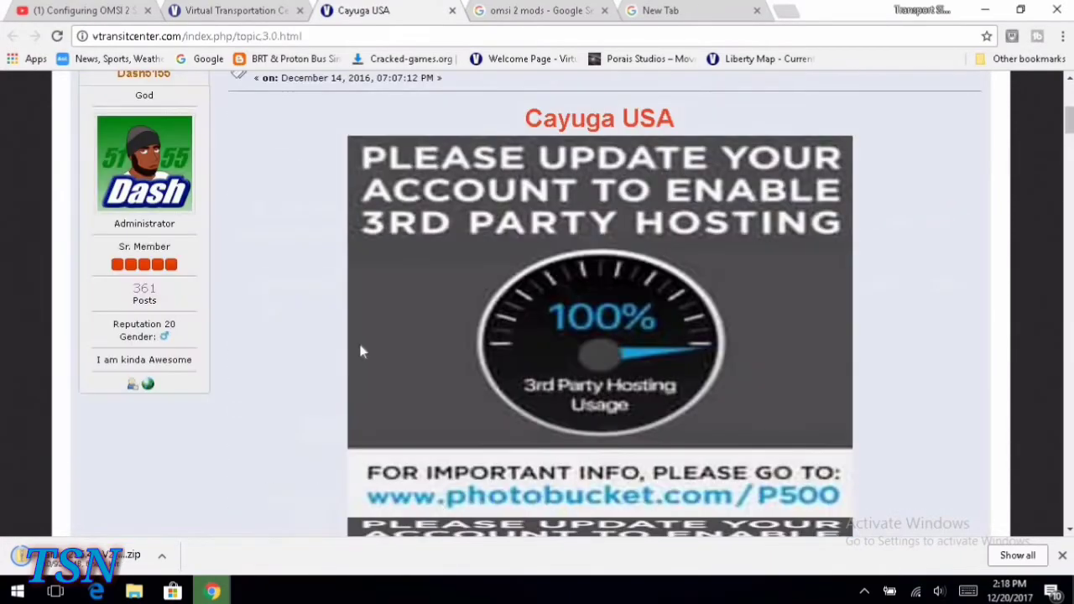
# Start the Cayuga USA version 0.6.4 download from its thread and cancel saving the archive.
pyautogui.scroll(-3, 358, 340)
pyautogui.scroll(4, 360, 349)
pyautogui.scroll(3, 362, 361)
pyautogui.scroll(-7, 366, 360)
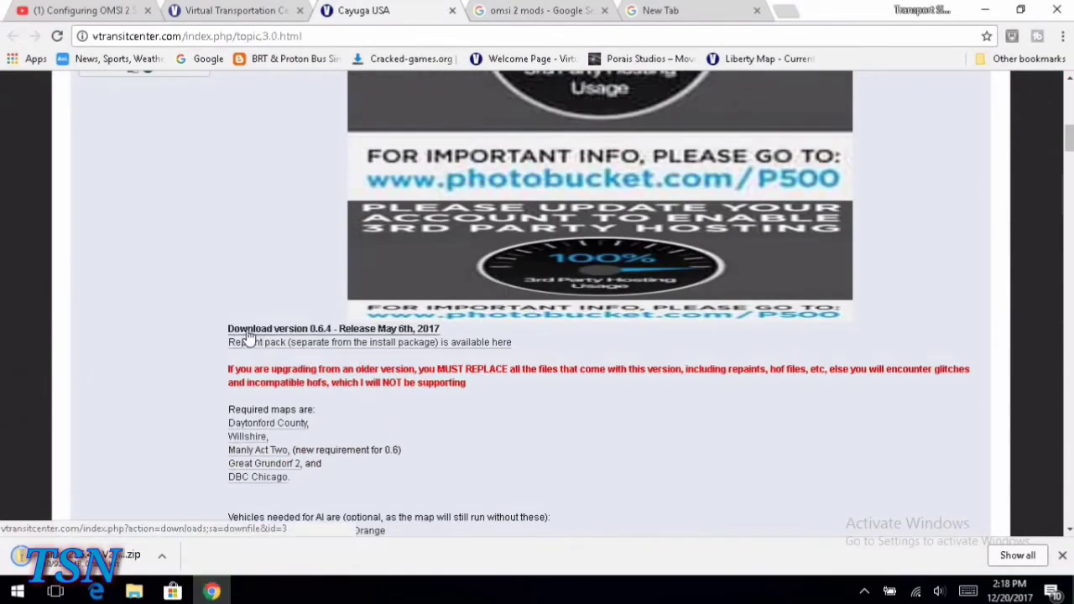
pyautogui.click(386, 329)
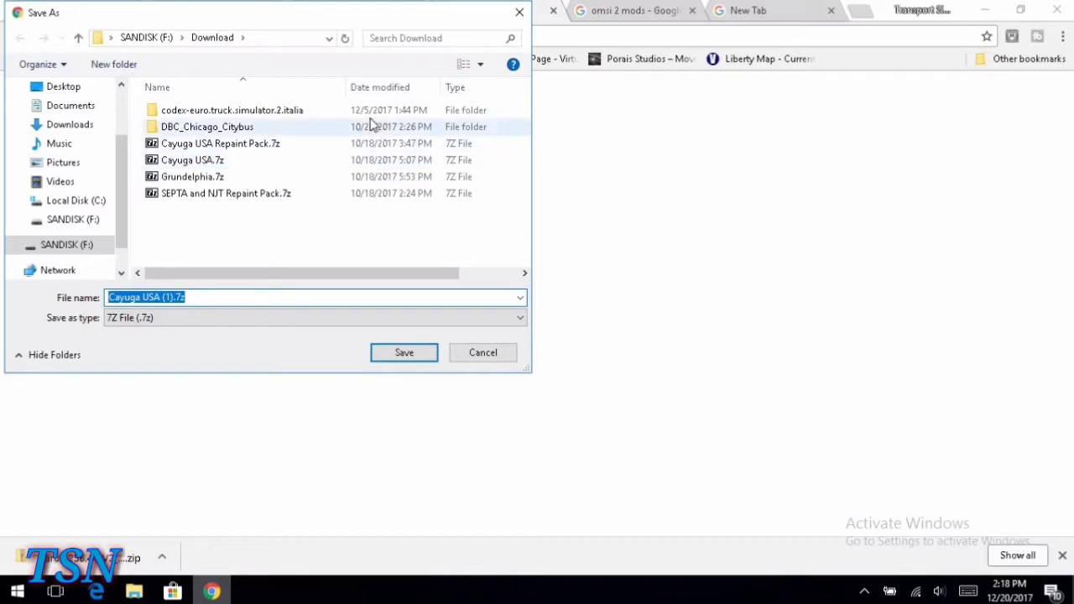
pyautogui.click(519, 14)
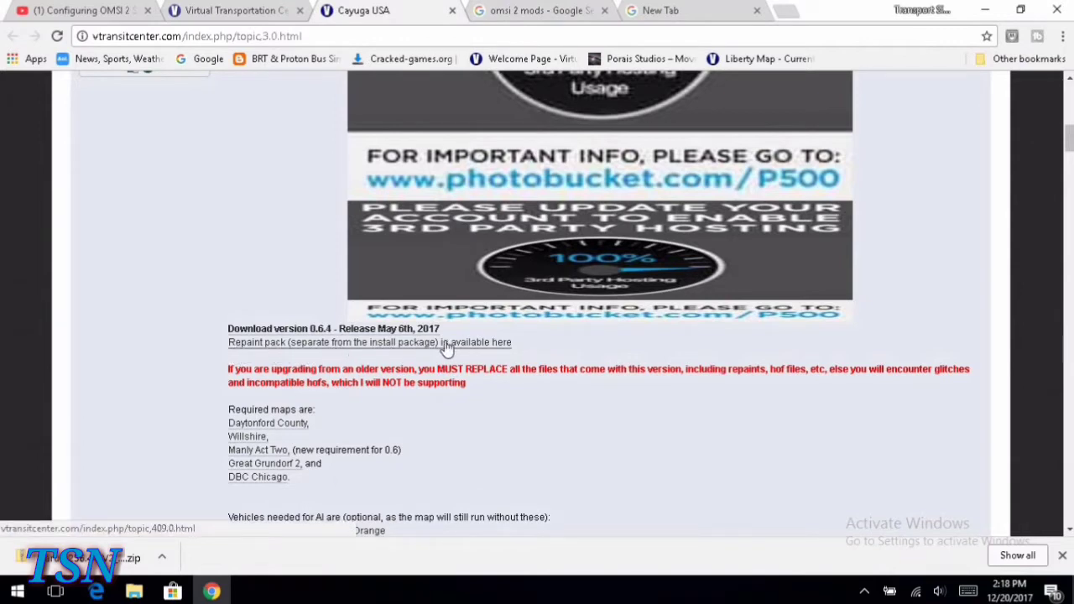
# Open the separate Cayuga USA Repaint Pack thread and examine the included bus paints down to the download link.
pyautogui.click(390, 344)
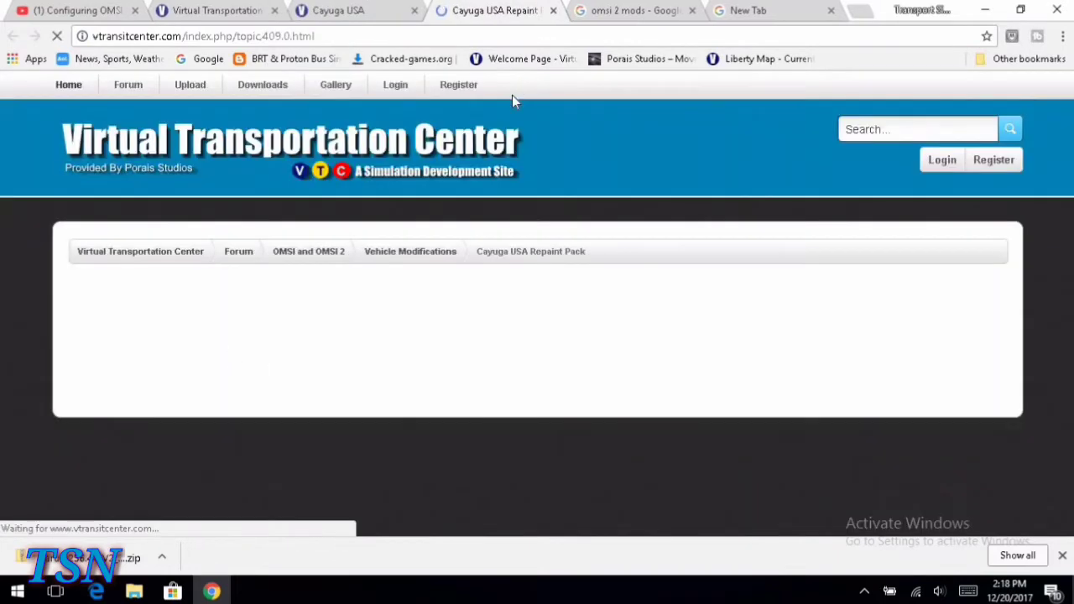
pyautogui.scroll(-5, 437, 350)
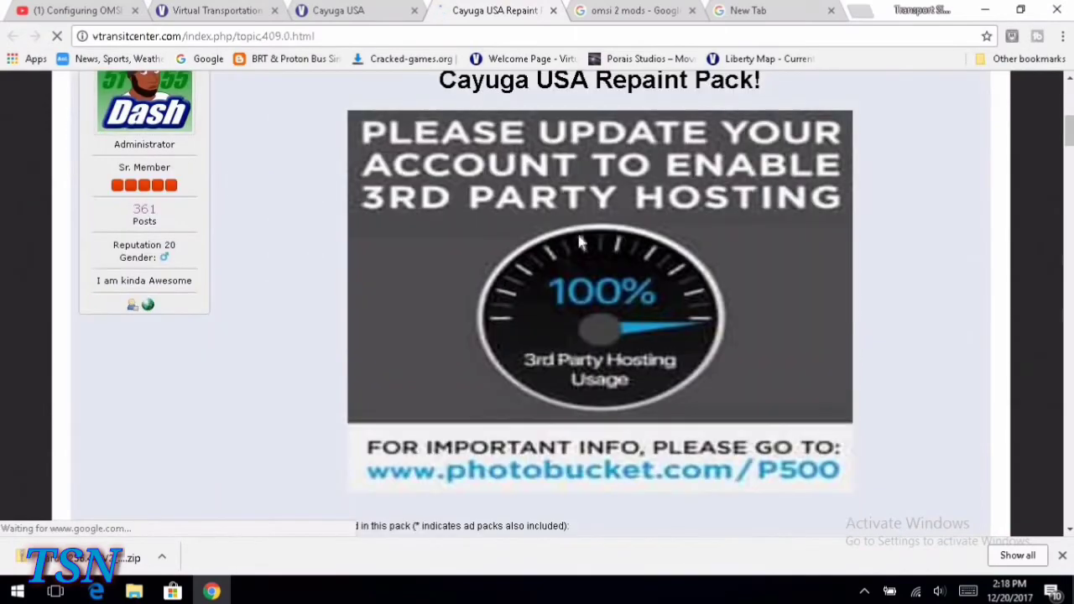
pyautogui.scroll(-5, 563, 280)
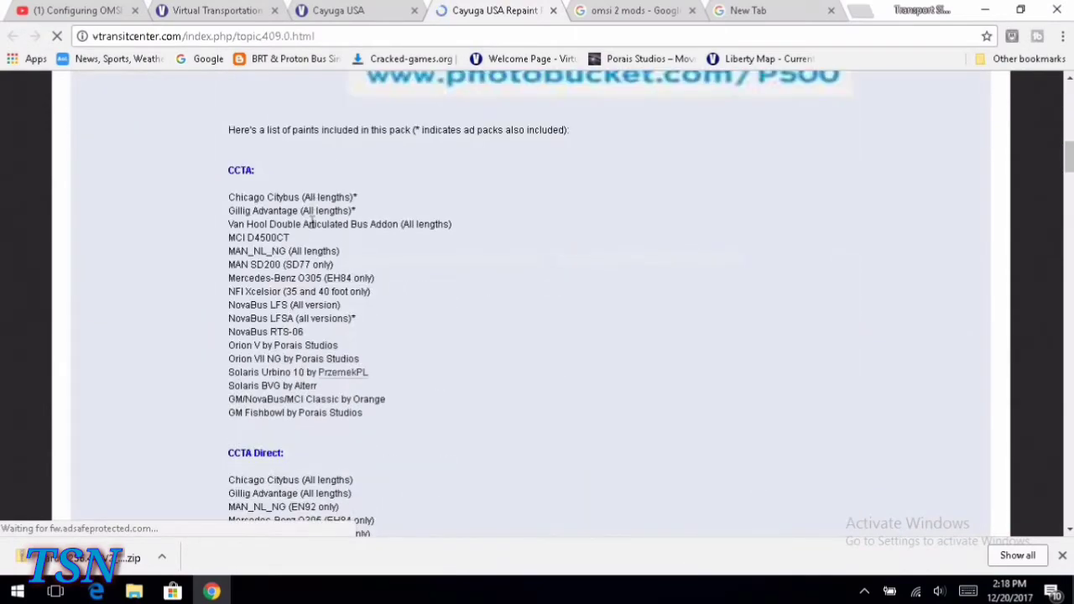
pyautogui.scroll(-6, 312, 220)
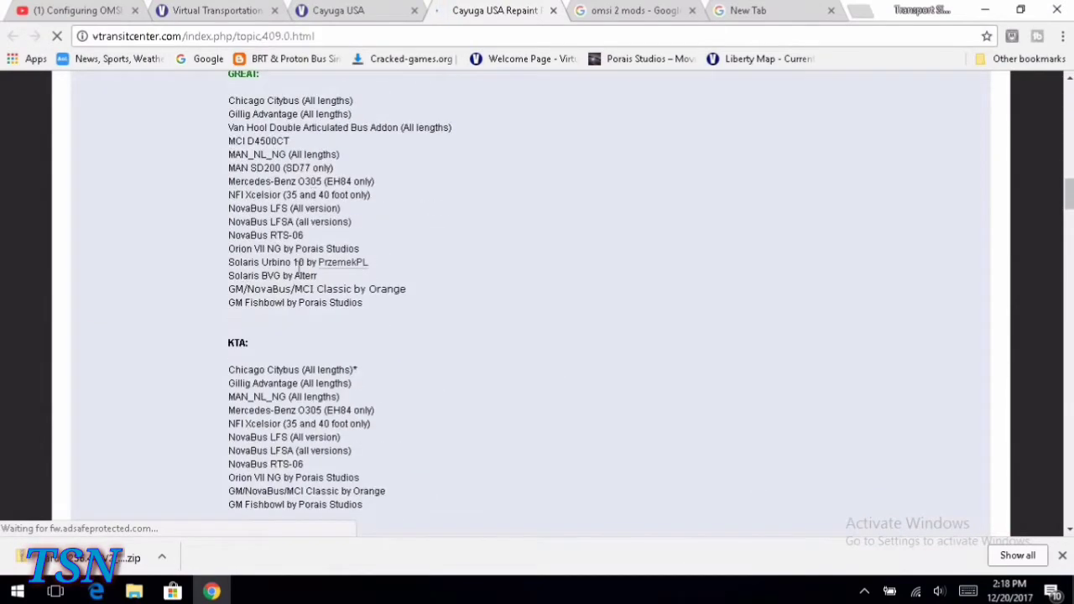
pyautogui.scroll(4, 323, 218)
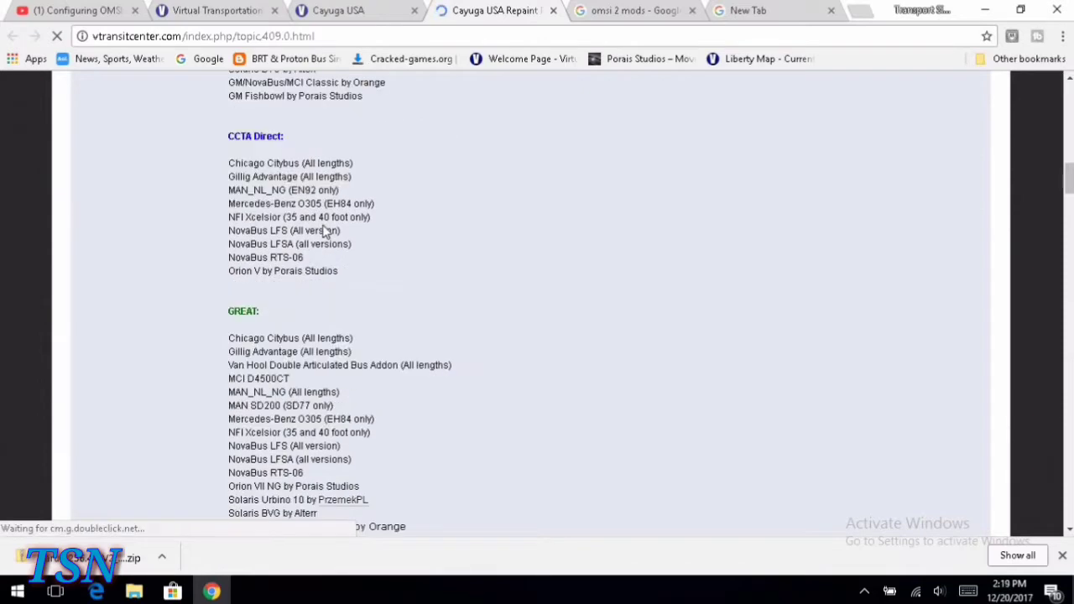
pyautogui.scroll(-5, 302, 285)
pyautogui.scroll(-5, 302, 276)
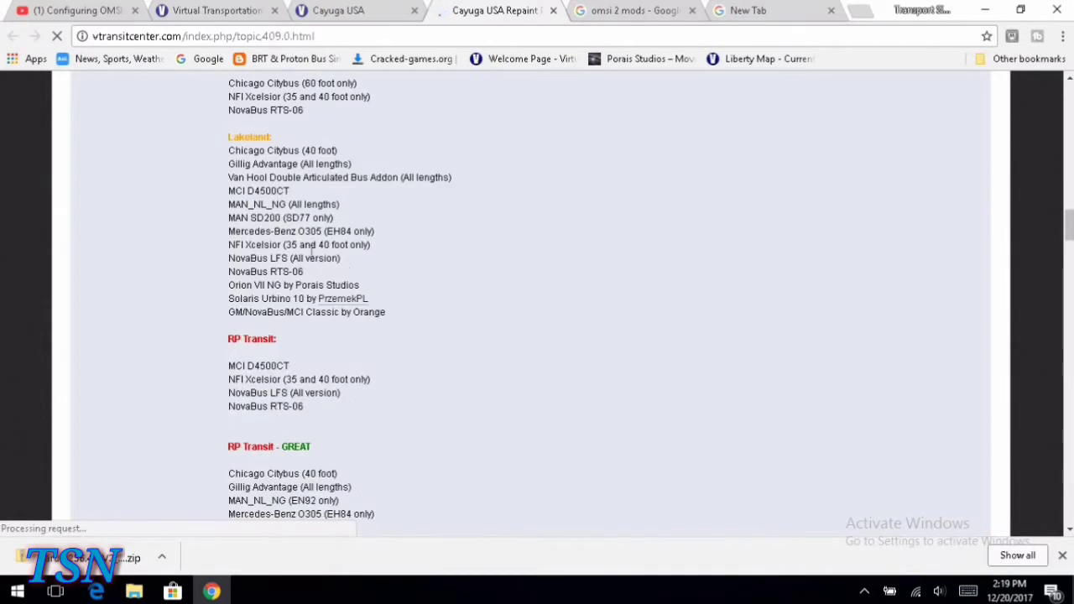
pyautogui.scroll(-5, 296, 267)
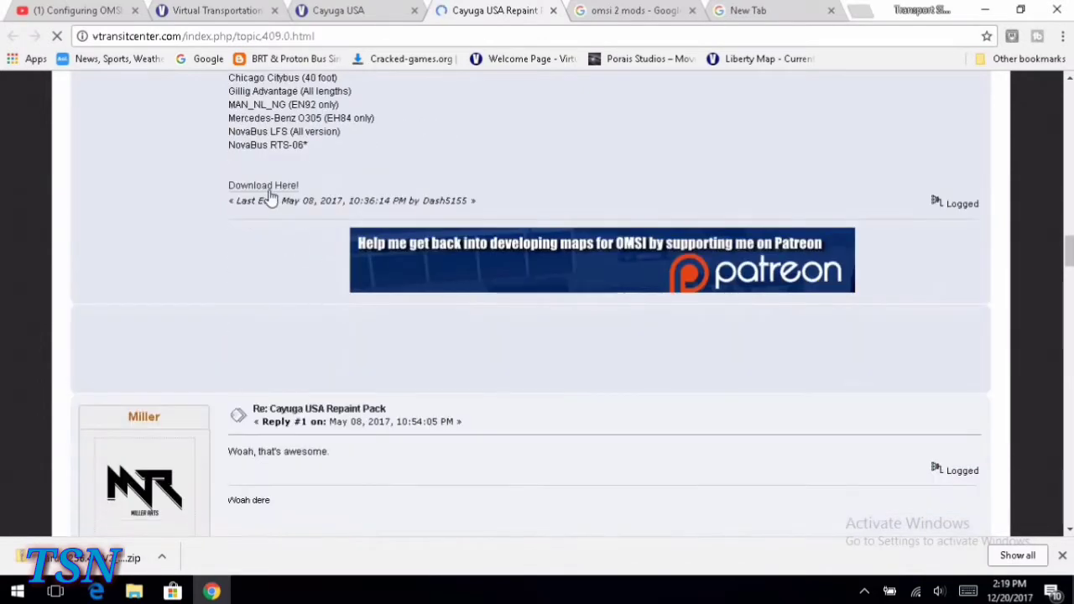
# Request the Cayuga USA Repaint Pack download without saving it and close the repaint thread.
pyautogui.click(266, 186)
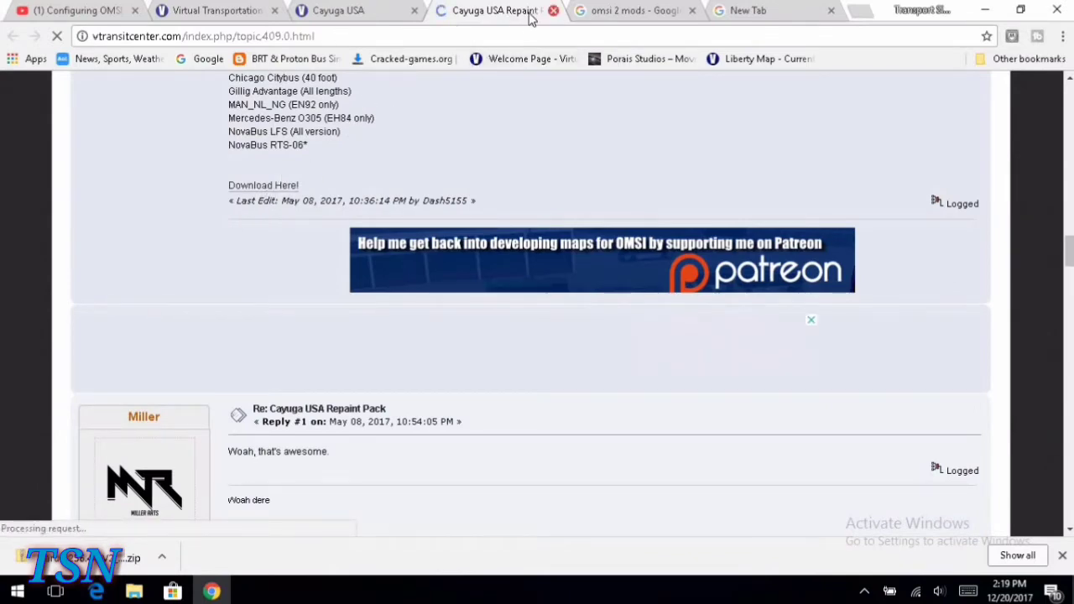
pyautogui.scroll(8, 328, 193)
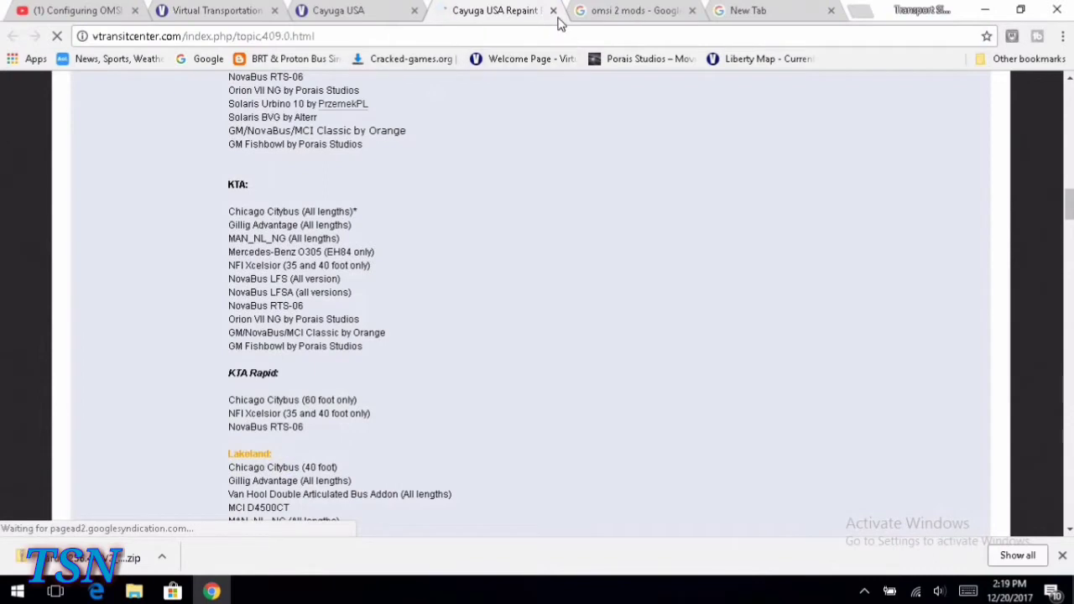
pyautogui.hotkey('ctrl', 'w')
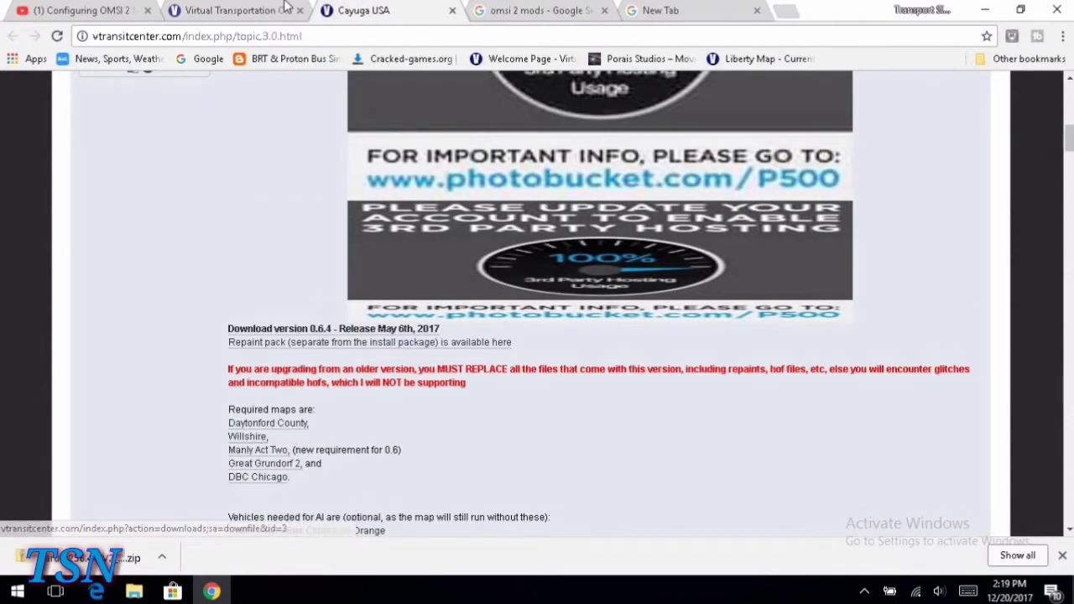
# Close the Cayuga USA thread and open the required Daytonford County map's thread from the Grundelphia page.
pyautogui.click(452, 11)
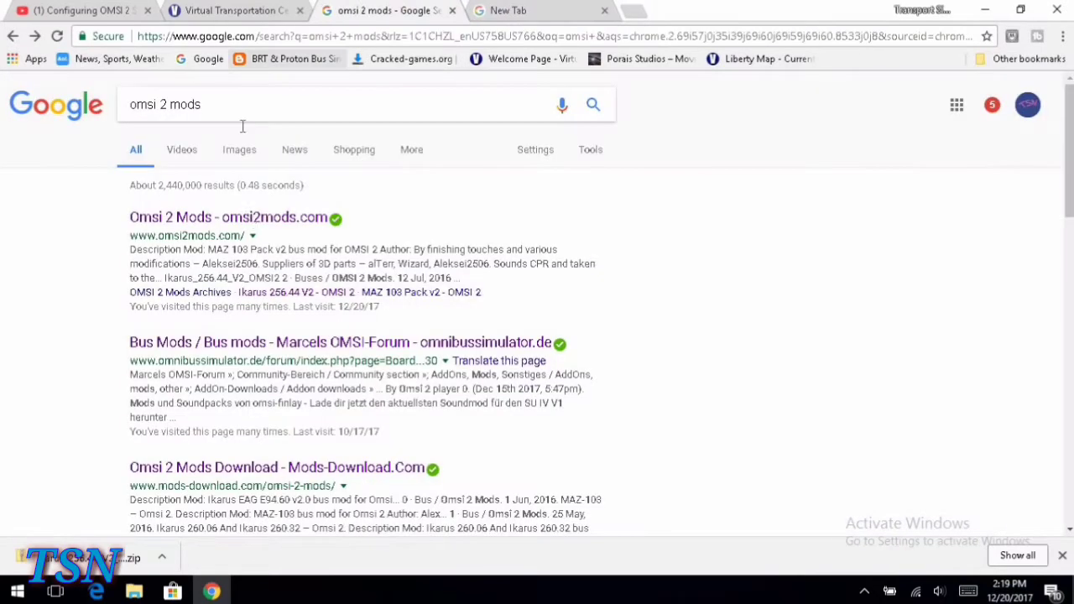
pyautogui.click(239, 12)
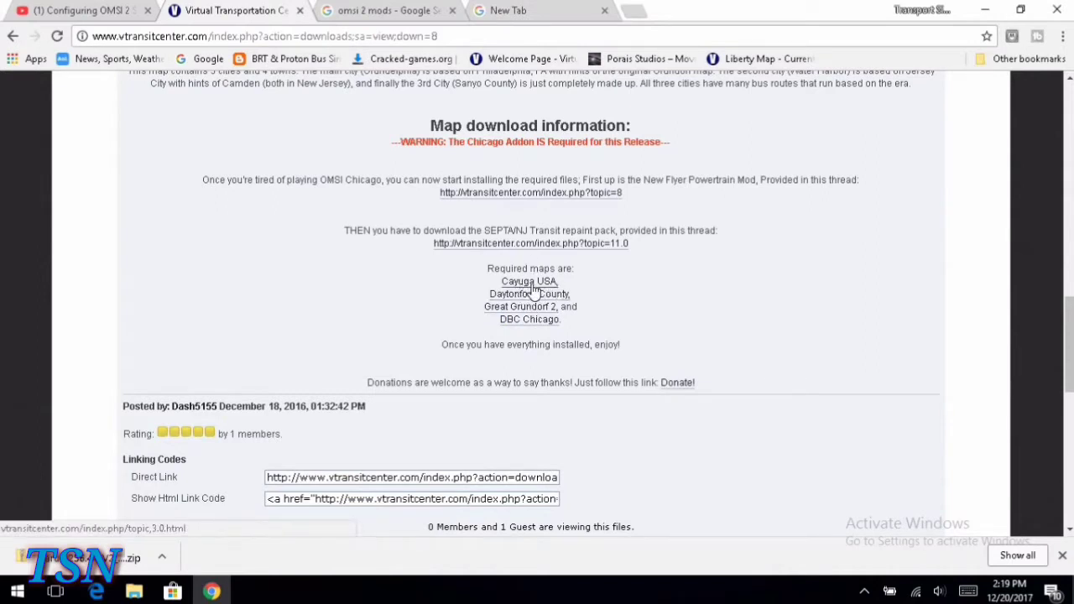
pyautogui.scroll(8, 503, 306)
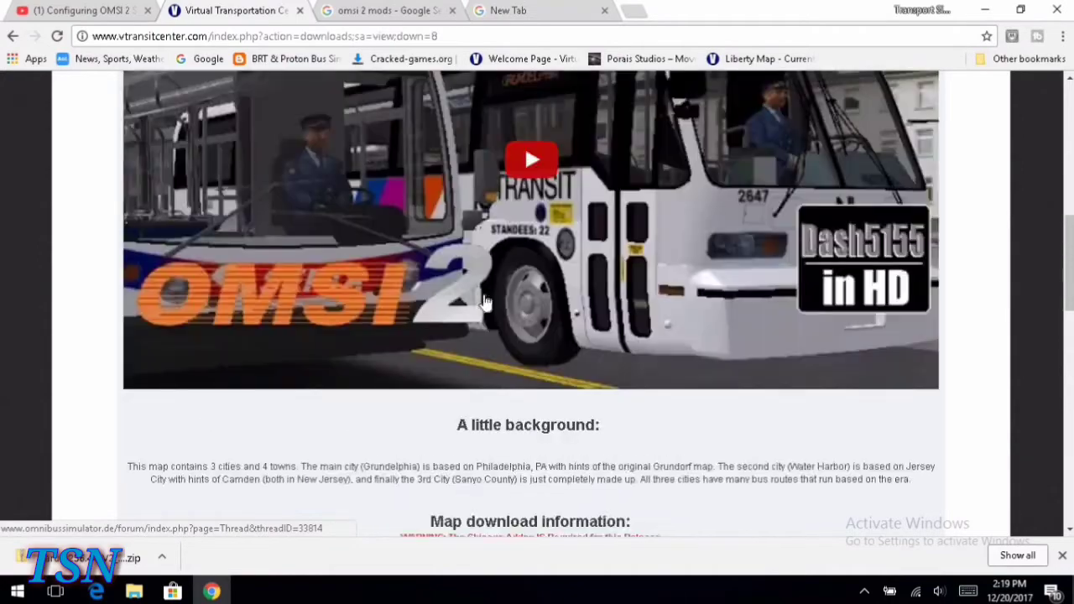
pyautogui.scroll(-8, 609, 329)
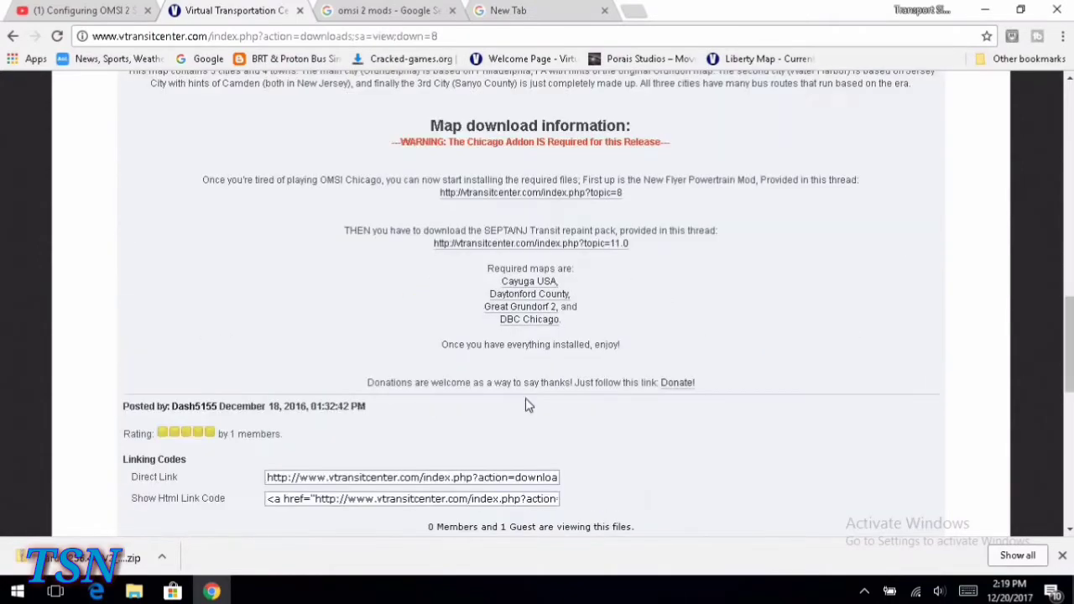
pyautogui.click(506, 298)
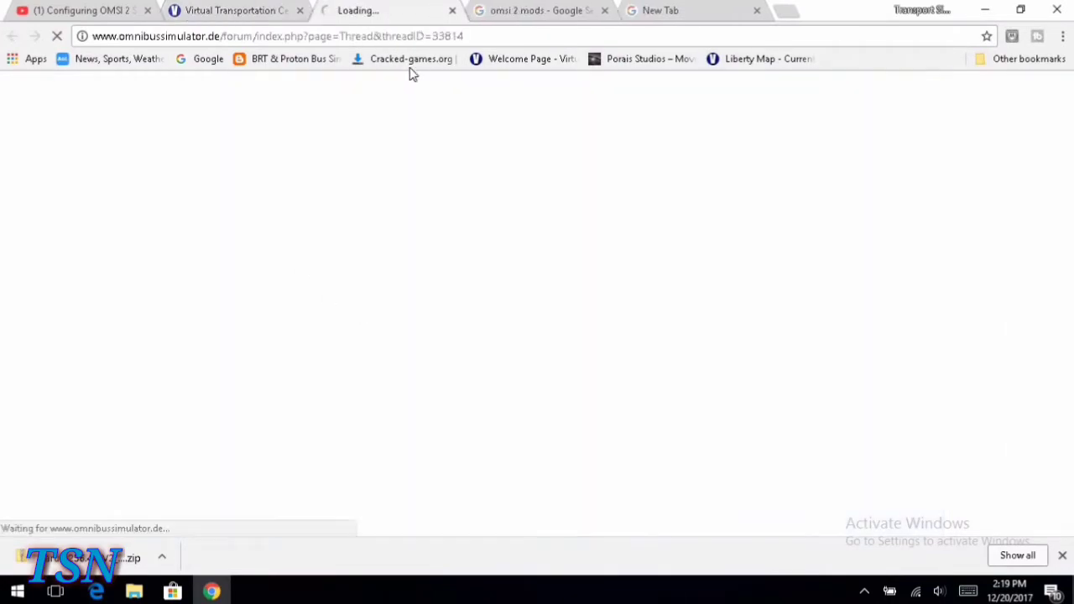
# Examine the Daytonford County thread for its installation instructions, required objects and splines, user and AI vehicles, and download package.
pyautogui.scroll(-10, 478, 365)
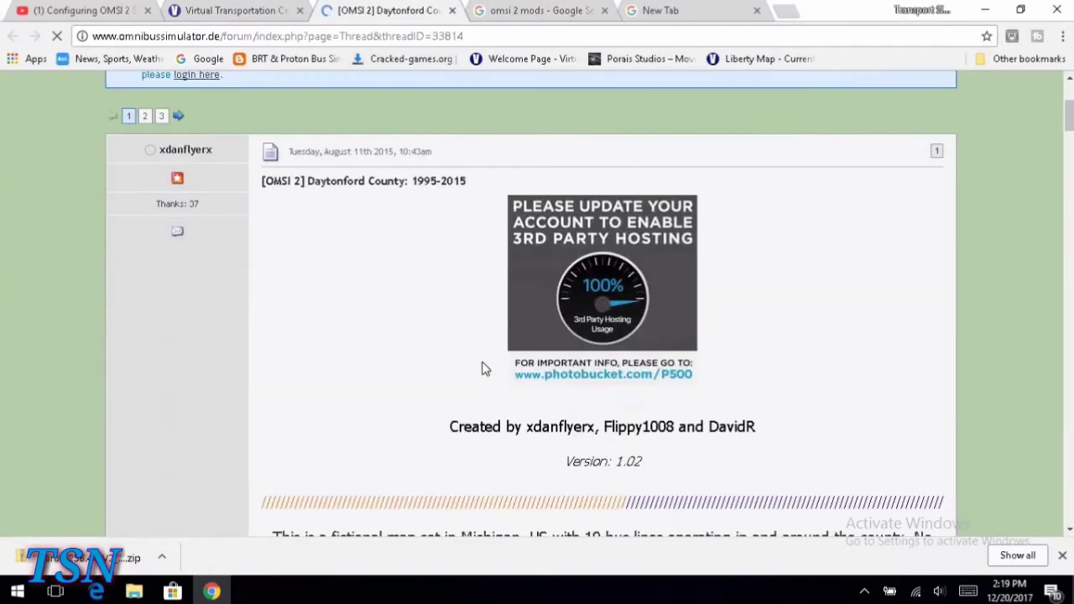
pyautogui.scroll(-6, 642, 302)
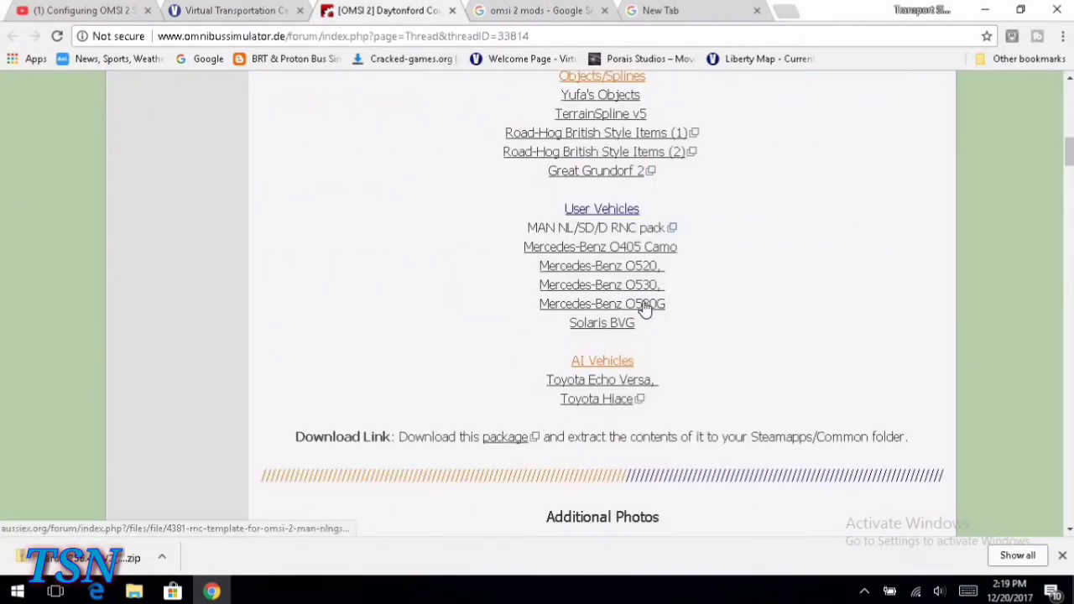
pyautogui.scroll(-4, 643, 311)
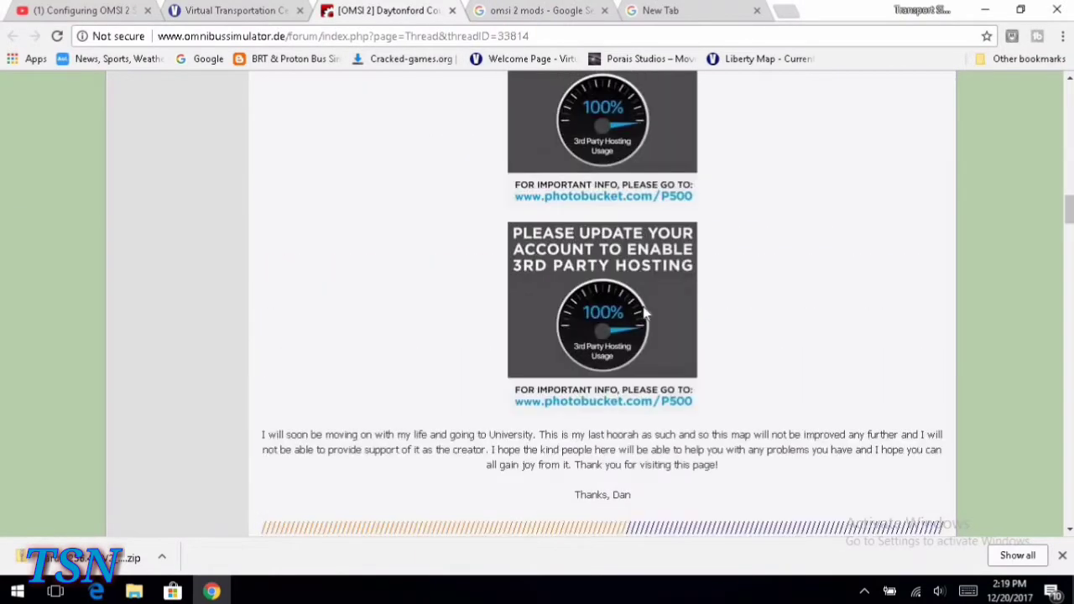
pyautogui.scroll(7, 643, 312)
pyautogui.scroll(1, 684, 316)
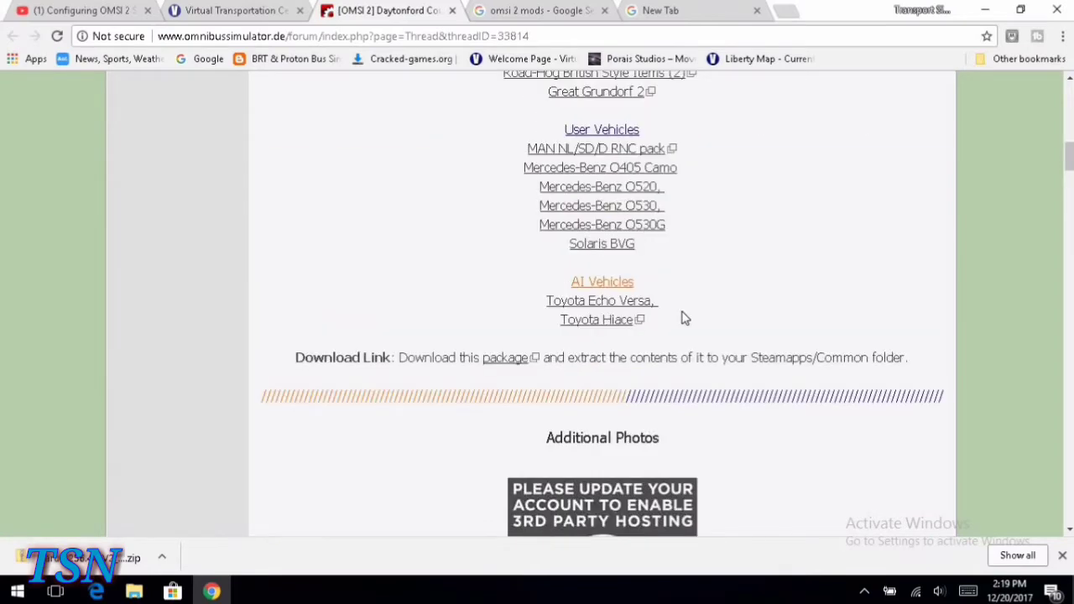
pyautogui.scroll(2, 684, 318)
pyautogui.scroll(1, 683, 325)
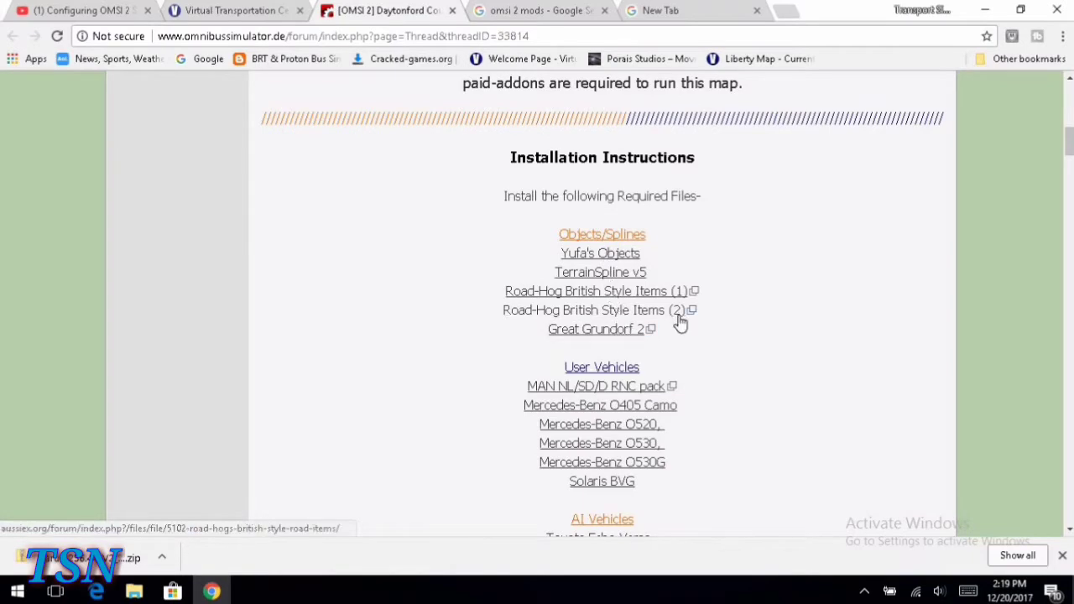
pyautogui.scroll(-2, 679, 323)
pyautogui.scroll(5, 596, 294)
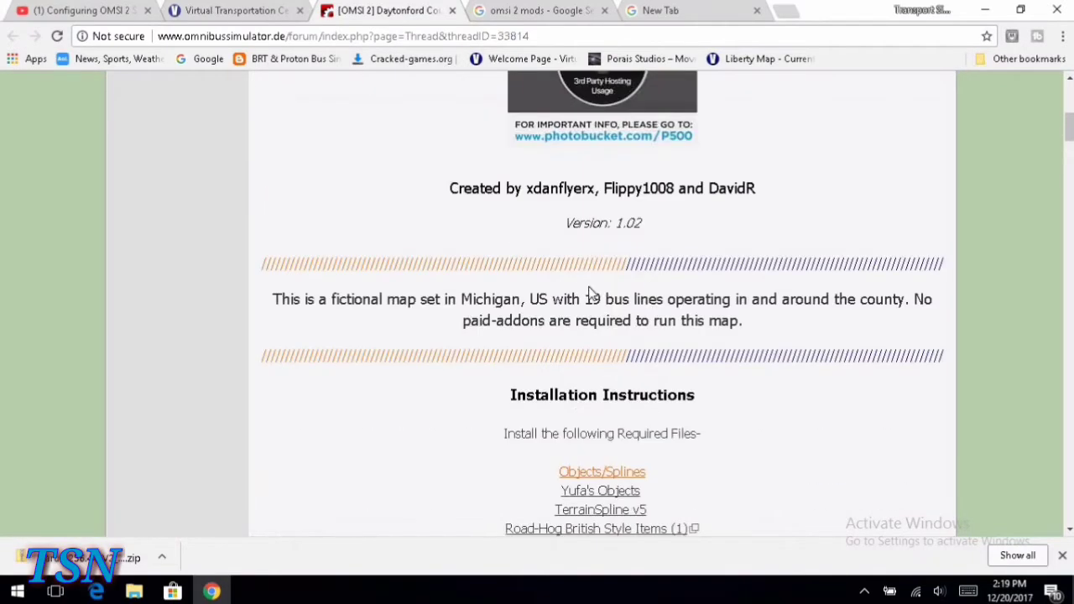
pyautogui.scroll(5, 590, 294)
pyautogui.scroll(1, 521, 386)
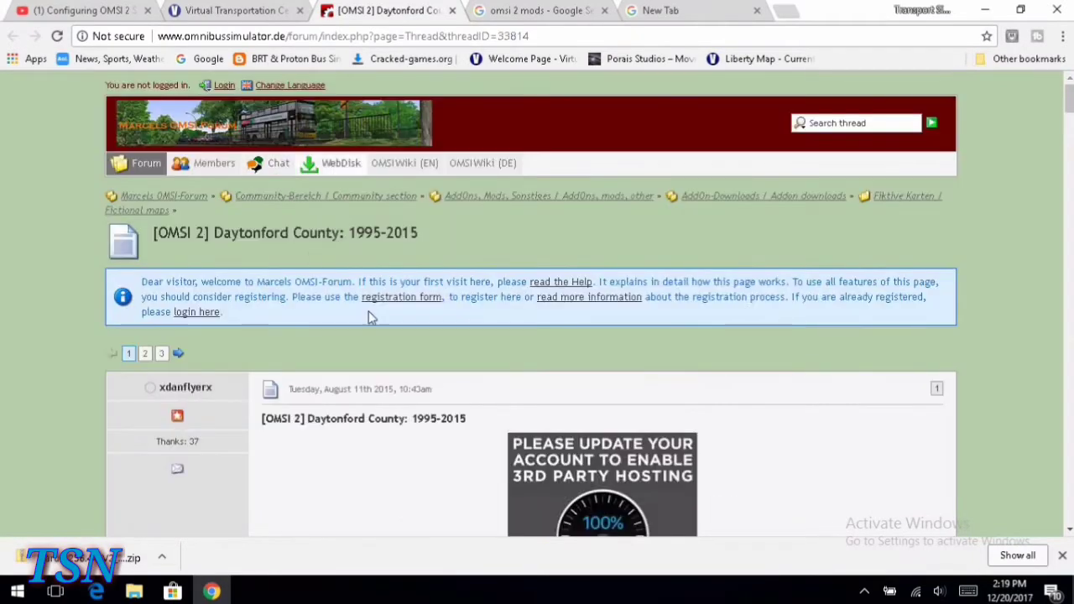
pyautogui.scroll(-11, 587, 341)
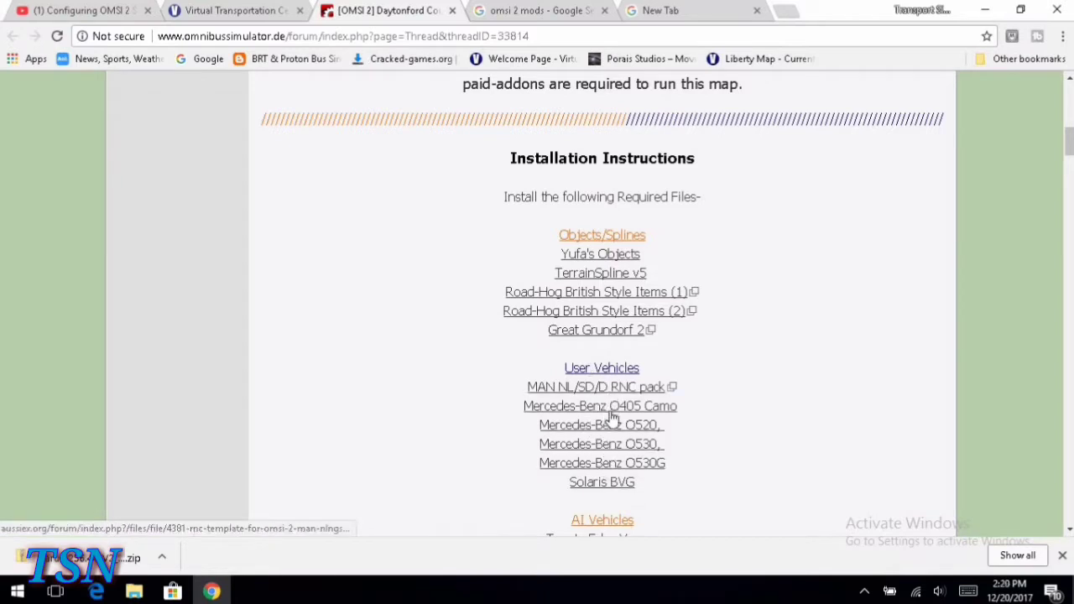
pyautogui.scroll(-3, 610, 474)
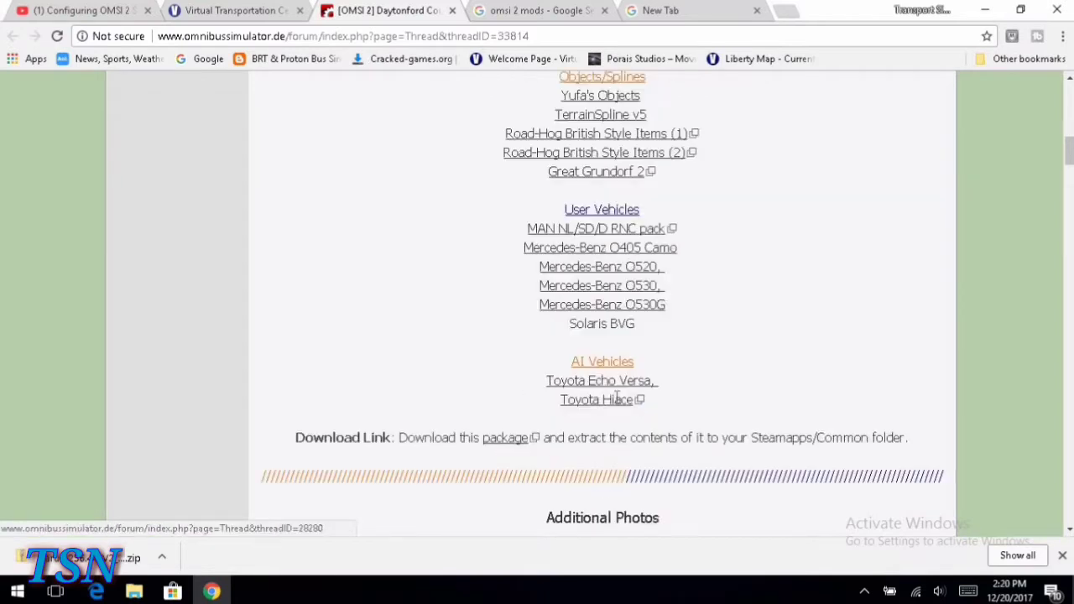
pyautogui.scroll(4, 647, 388)
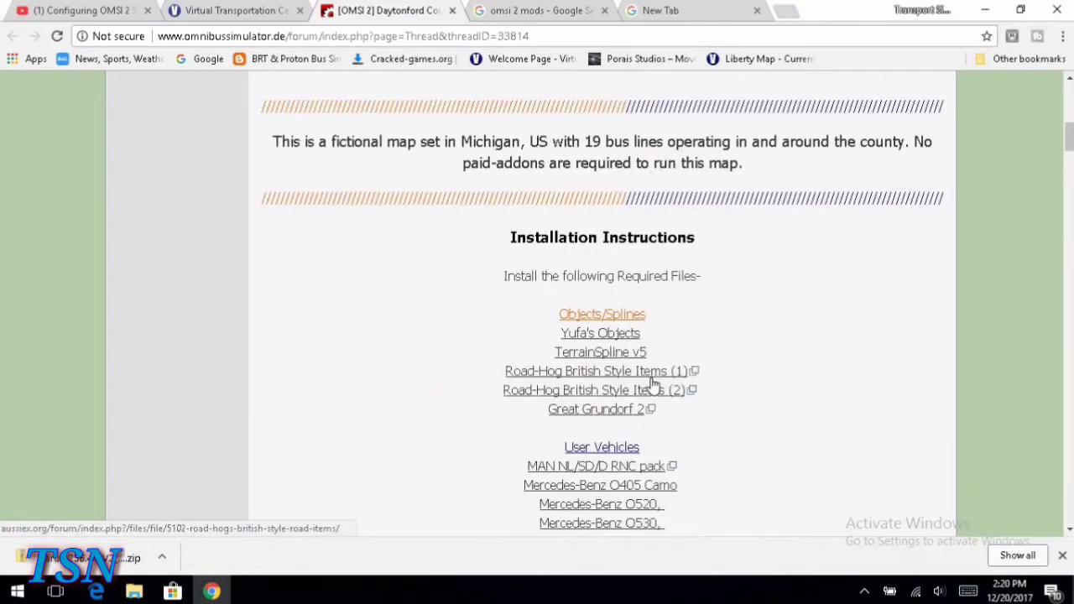
# Close the Daytonford County thread and open the required Great Grundorf 2 map's page from the Grundelphia page.
pyautogui.scroll(5, 556, 350)
pyautogui.scroll(-3, 578, 335)
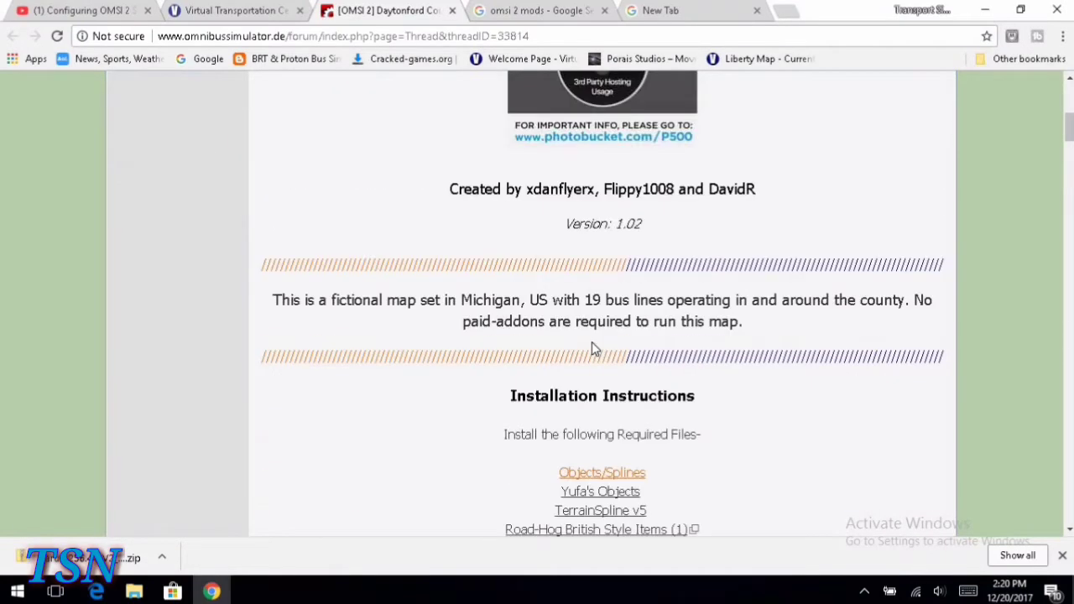
pyautogui.scroll(4, 591, 342)
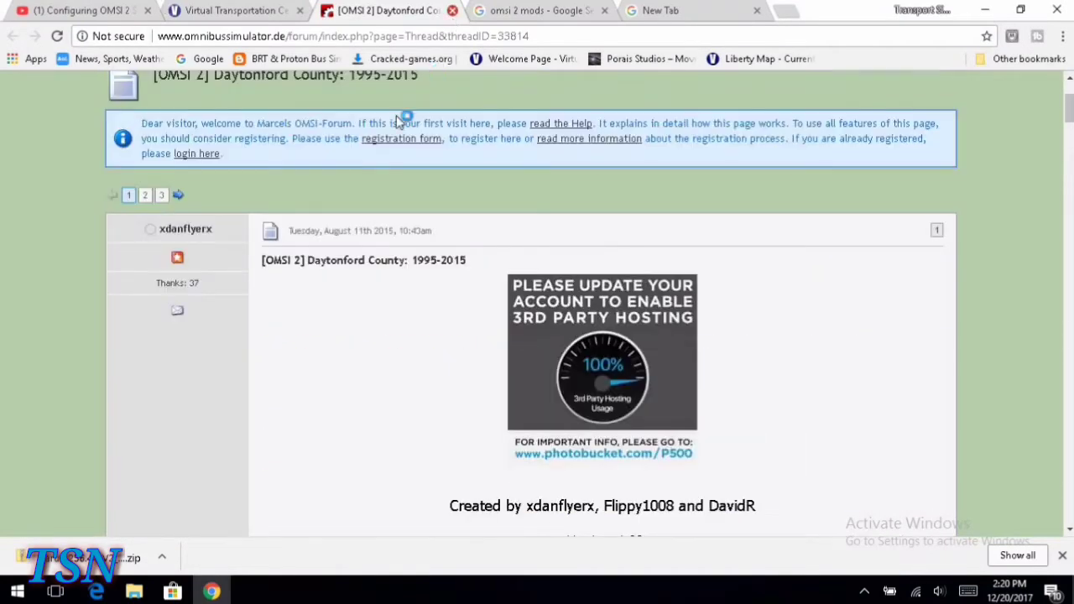
pyautogui.click(452, 10)
pyautogui.click(538, 309)
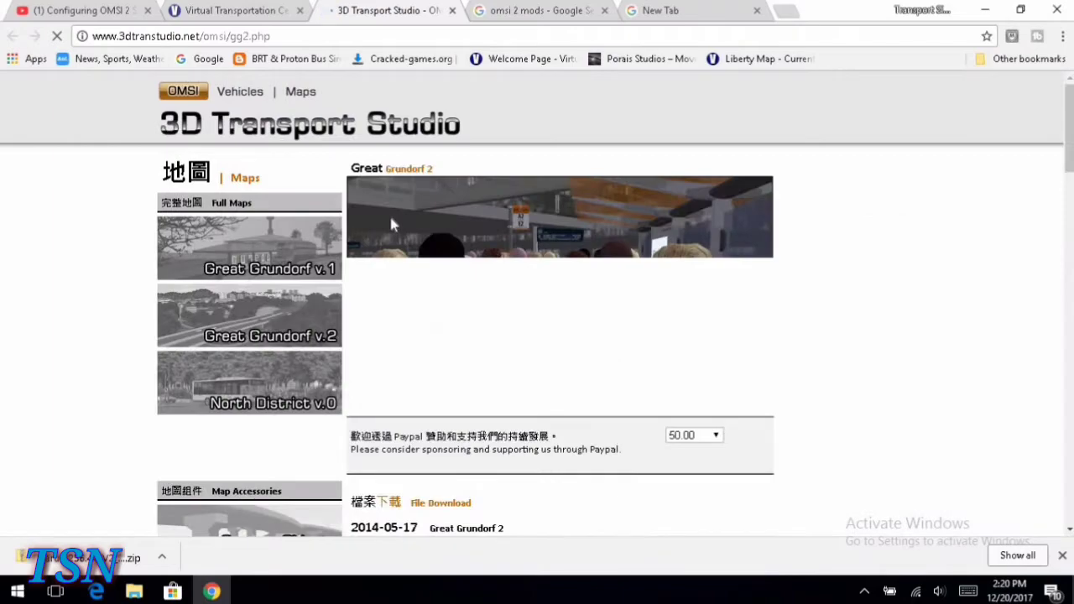
# Examine the Great Grundorf 2 page for its bus routes, essential files, other files and screenshots.
pyautogui.scroll(-12, 394, 218)
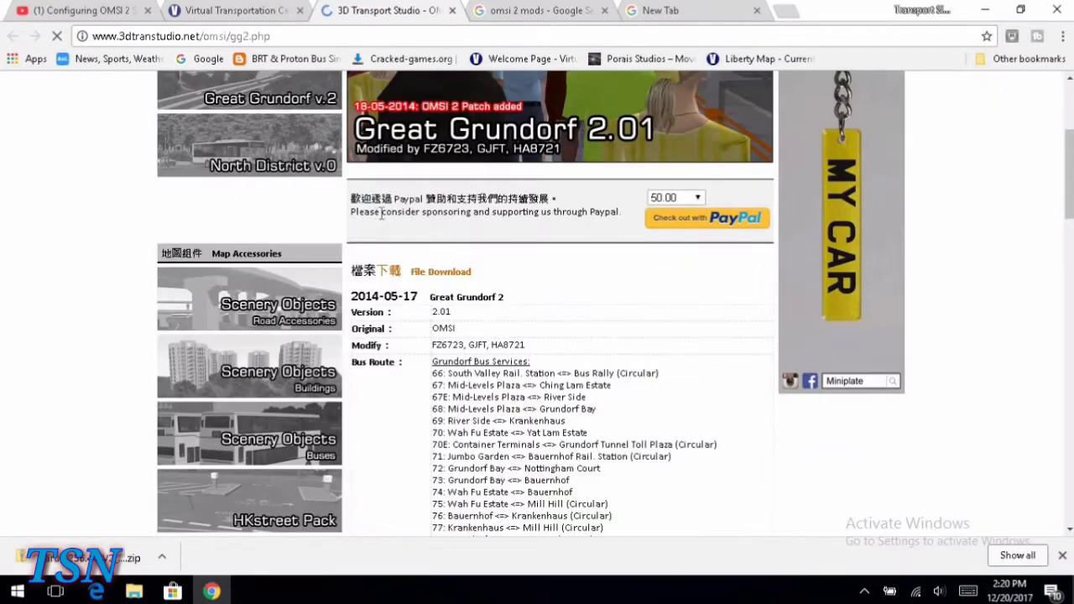
pyautogui.scroll(-2, 520, 275)
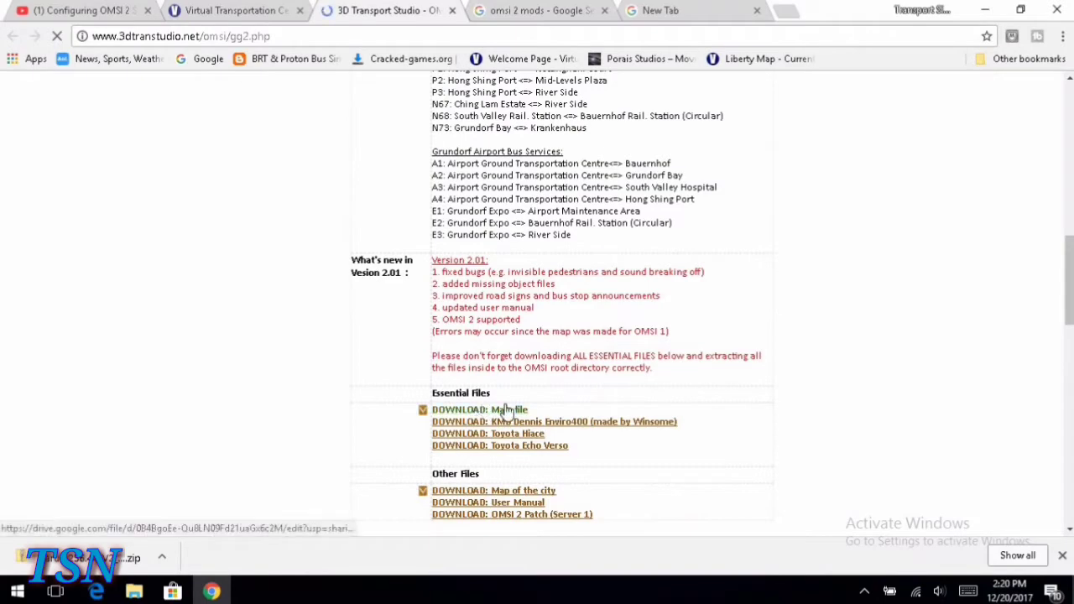
pyautogui.scroll(-2, 463, 460)
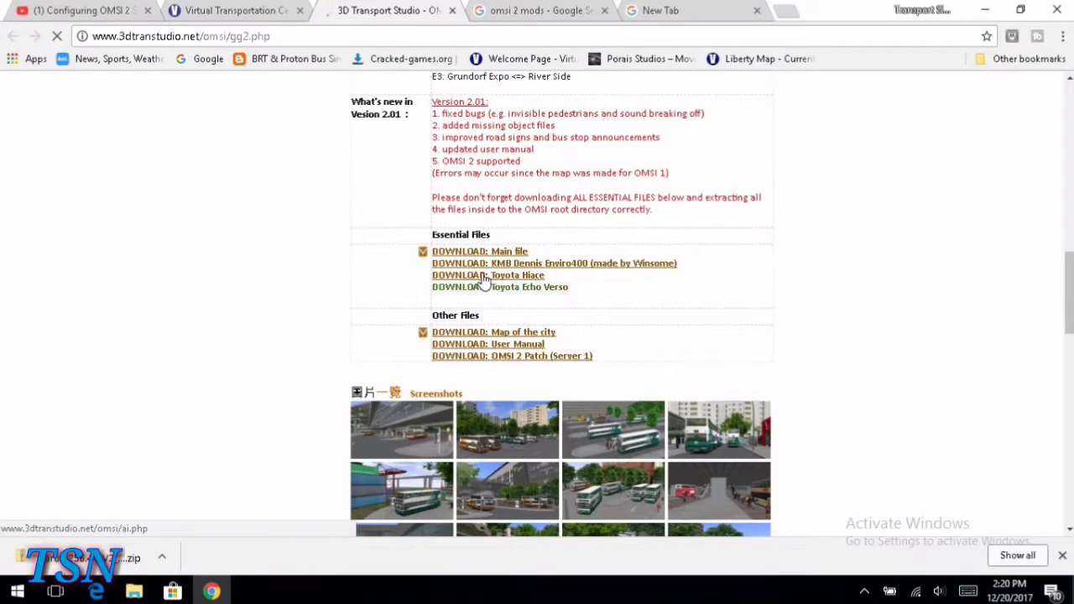
pyautogui.scroll(-10, 458, 281)
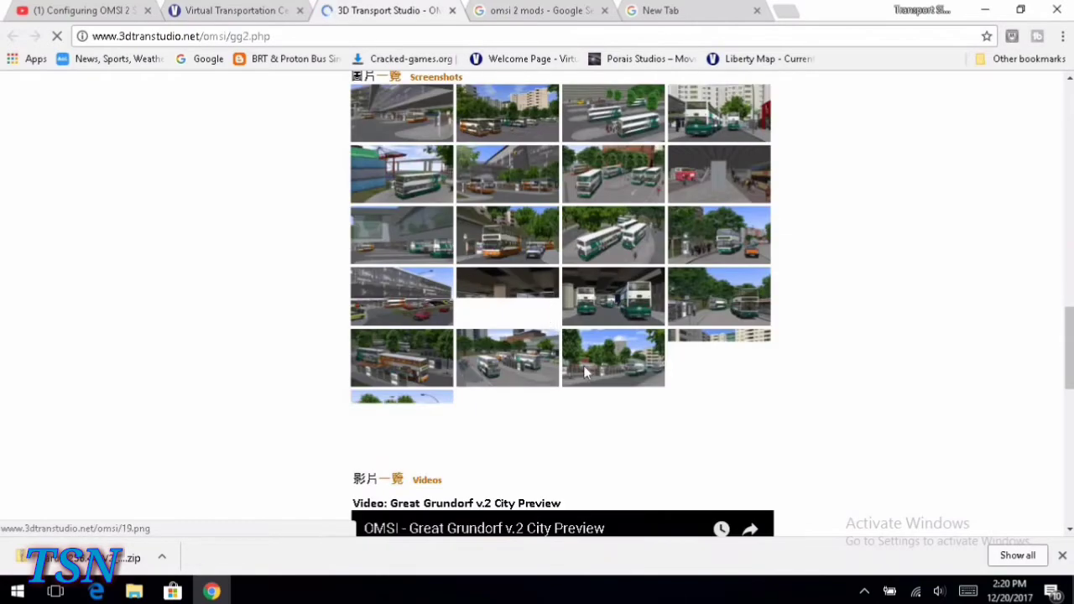
# Open the Great Grundorf 2 main file's download page and close it without downloading.
pyautogui.scroll(6, 585, 375)
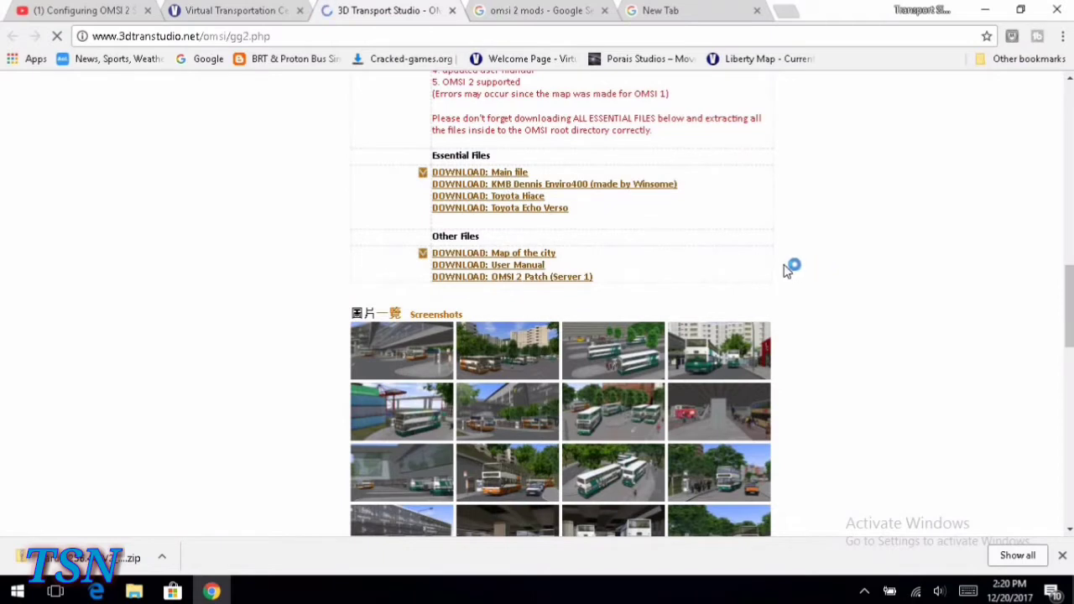
pyautogui.click(485, 254)
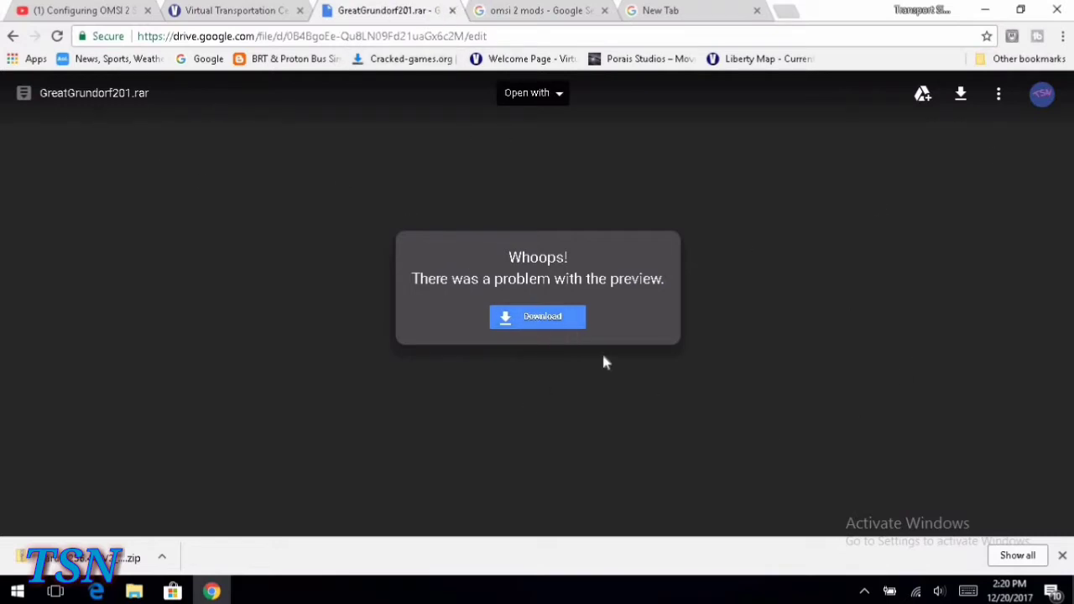
pyautogui.click(452, 11)
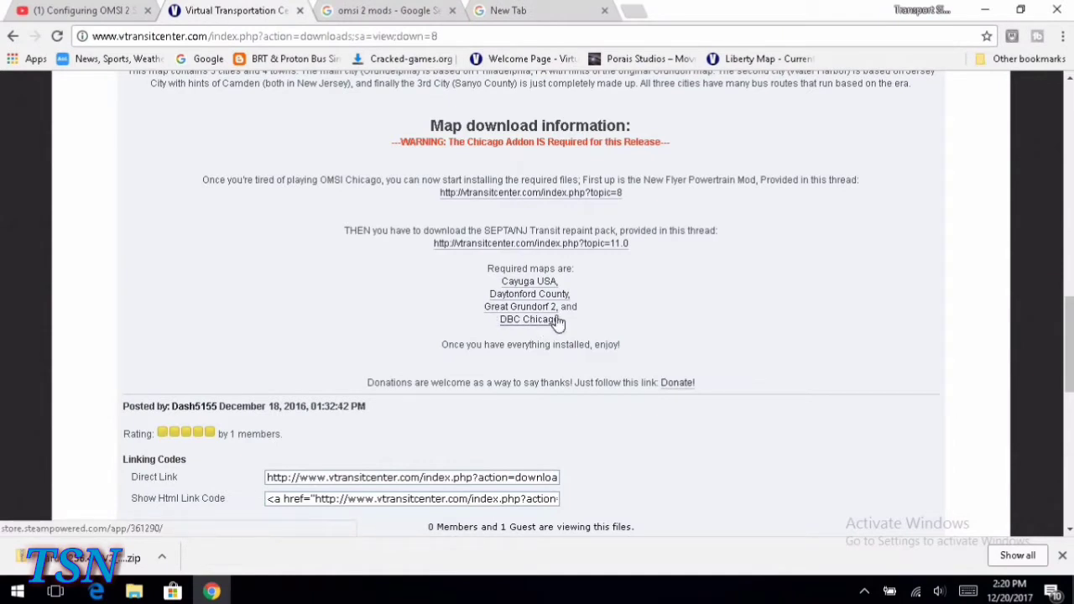
# Open the Cayuga USA thread from the Grundelphia page and follow its required maps list to the Willshire page.
pyautogui.click(520, 286)
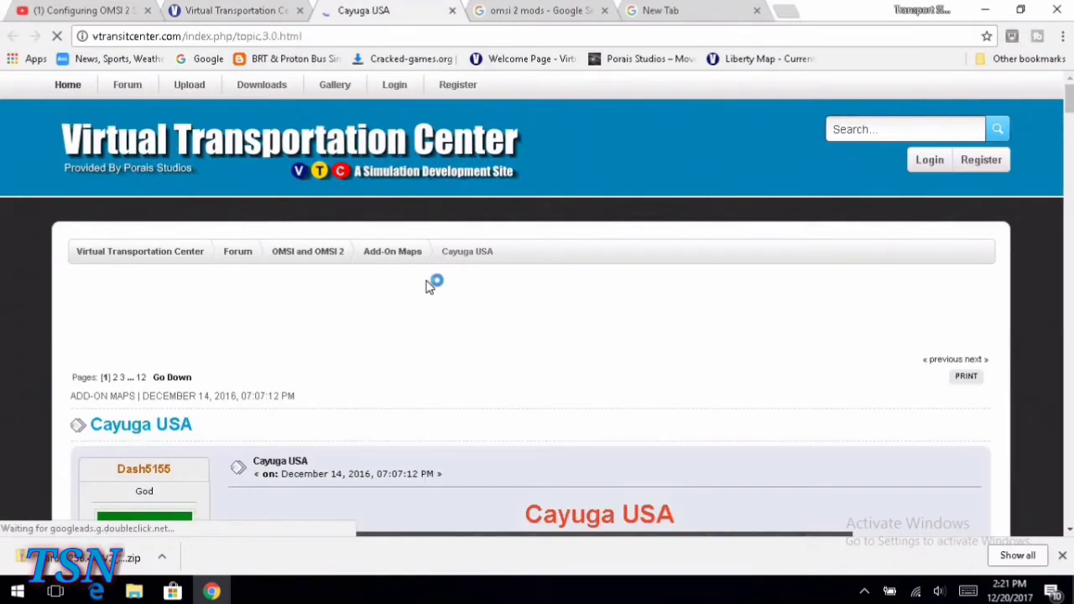
pyautogui.scroll(-10, 426, 272)
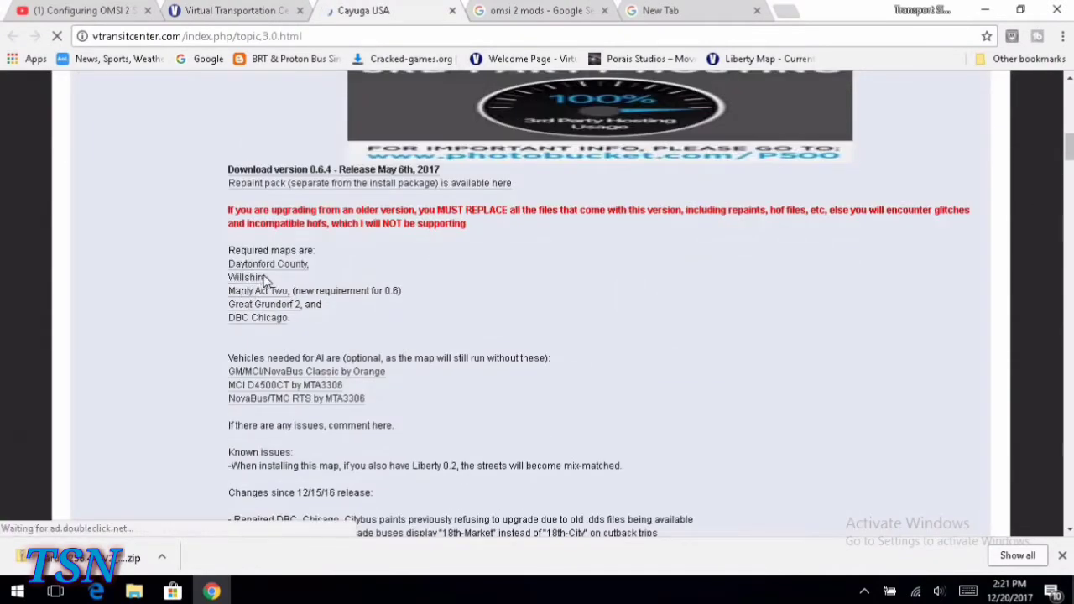
pyautogui.click(252, 278)
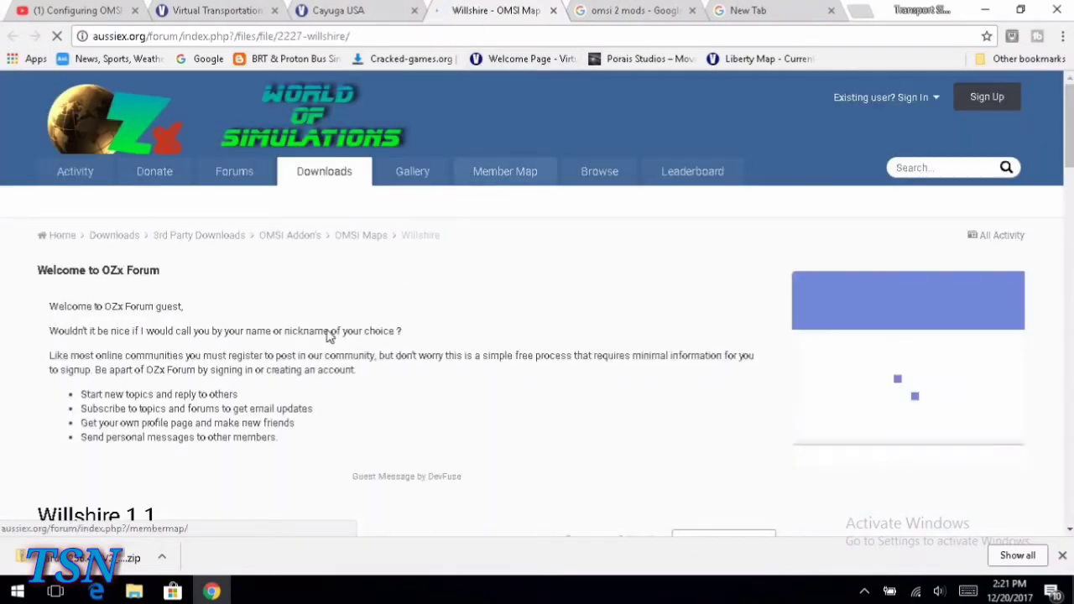
# Request the Willshire map download, agree to the download terms and cancel saving the file.
pyautogui.scroll(-2, 382, 339)
pyautogui.scroll(2, 245, 411)
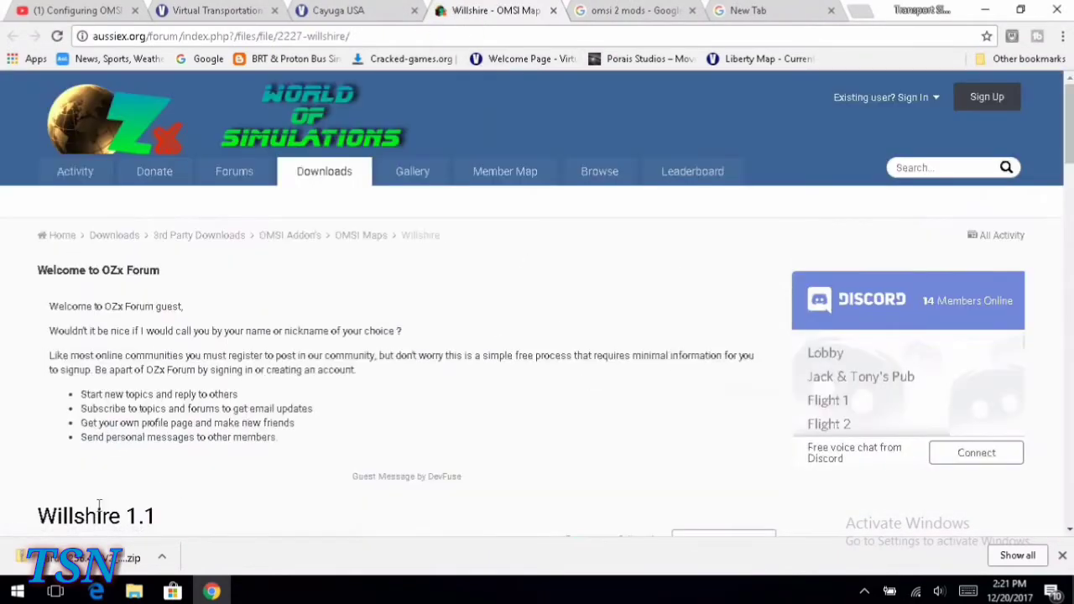
pyautogui.scroll(-7, 94, 509)
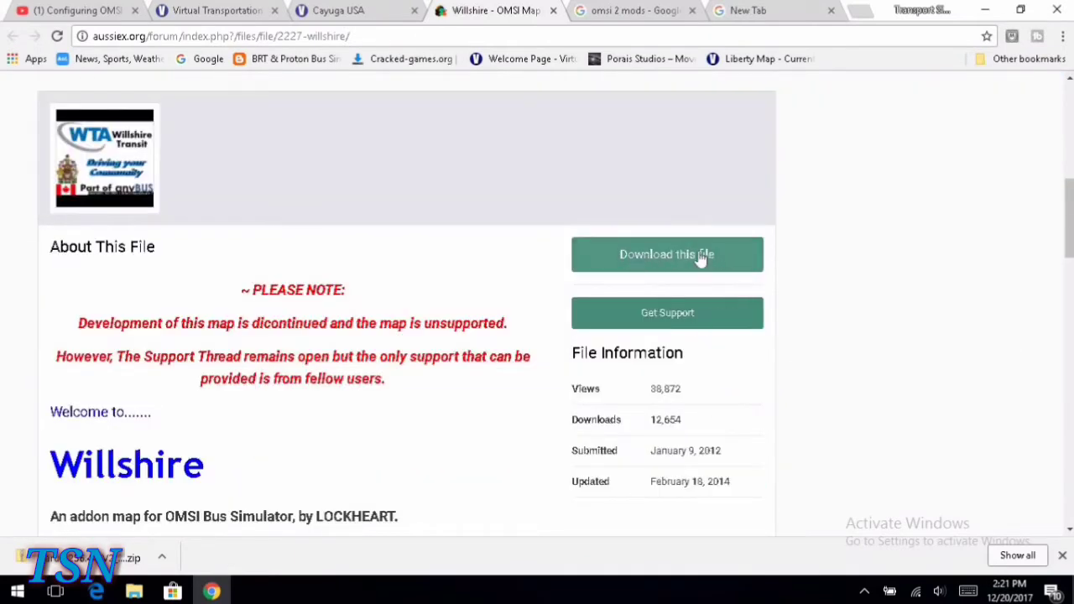
pyautogui.click(700, 257)
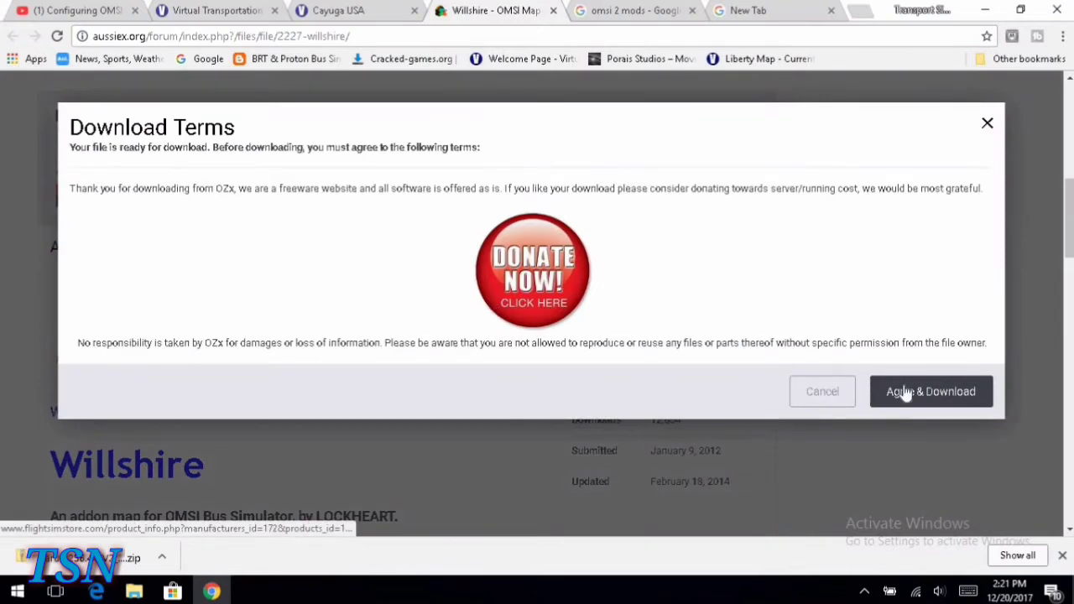
pyautogui.click(896, 392)
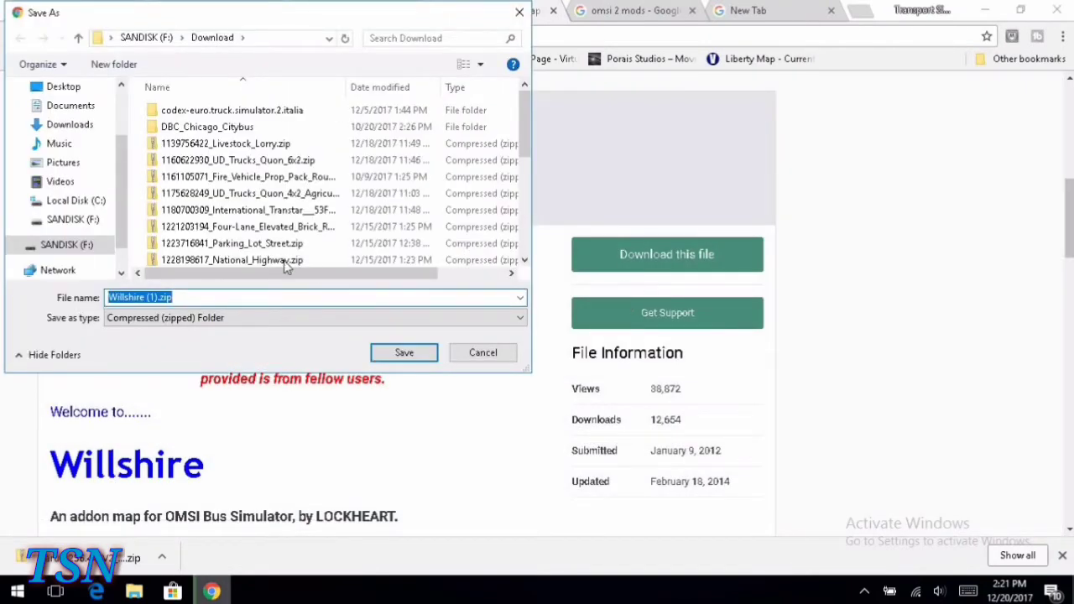
pyautogui.click(516, 15)
# Examine the Willshire page's performance notes, required mods and drivable routes, and close the page.
pyautogui.scroll(-5, 509, 270)
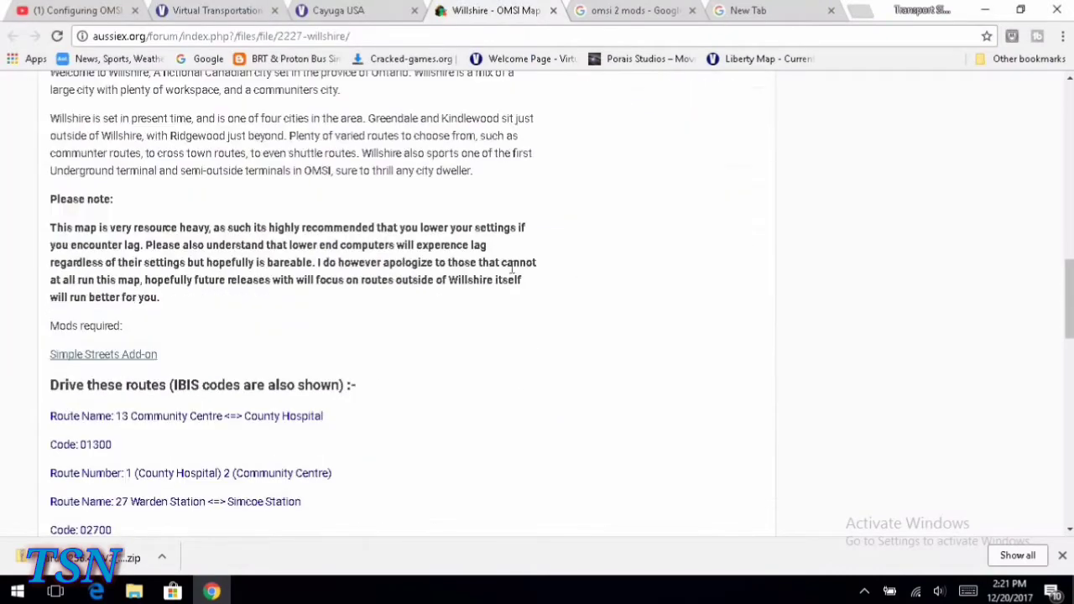
pyautogui.scroll(-3, 514, 265)
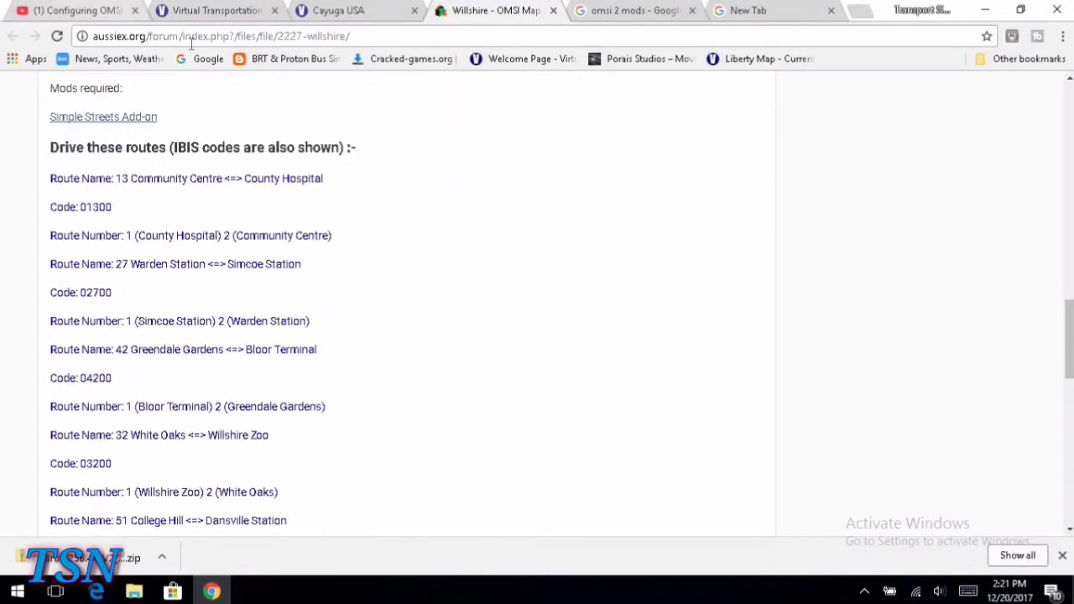
pyautogui.scroll(-1, 283, 144)
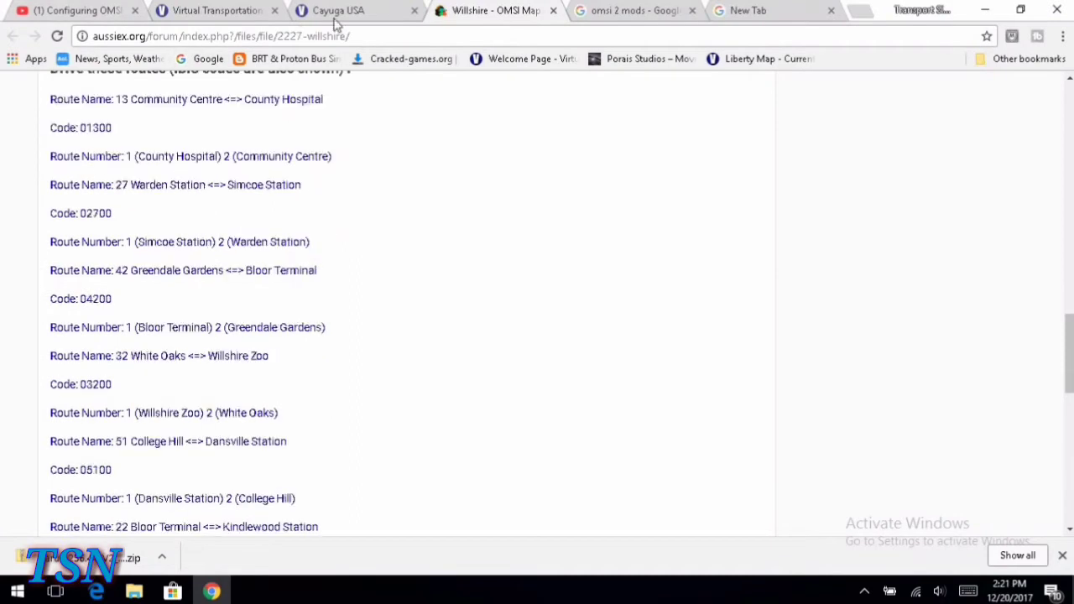
pyautogui.click(553, 11)
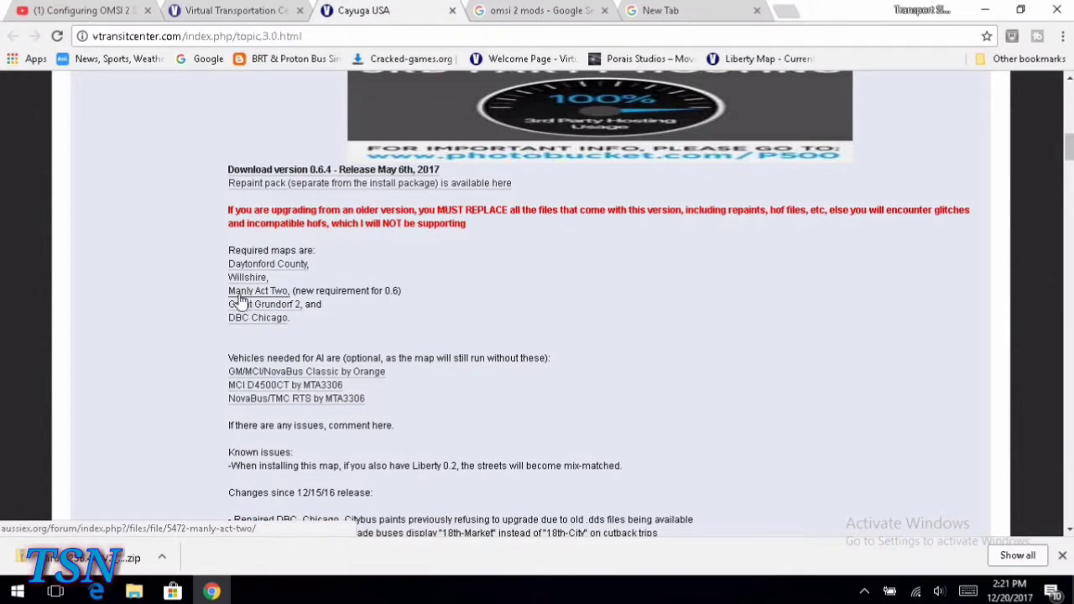
# Bring up the required Manly Act Two map's download file list, agreeing to the terms, and close its page without downloading.
pyautogui.click(297, 305)
pyautogui.scroll(-3, 631, 178)
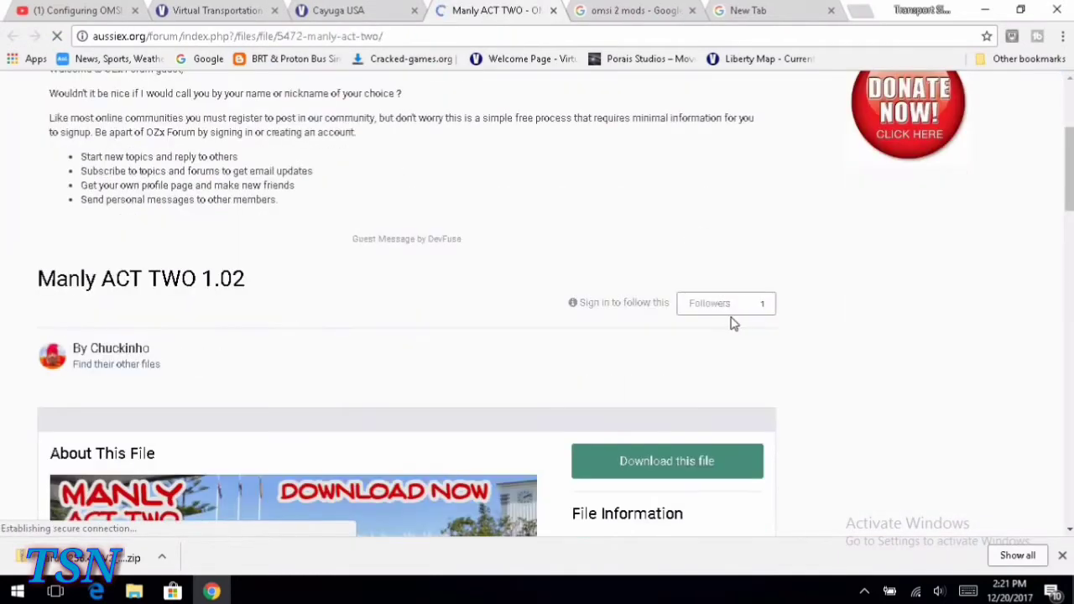
pyautogui.scroll(-3, 732, 322)
pyautogui.click(669, 336)
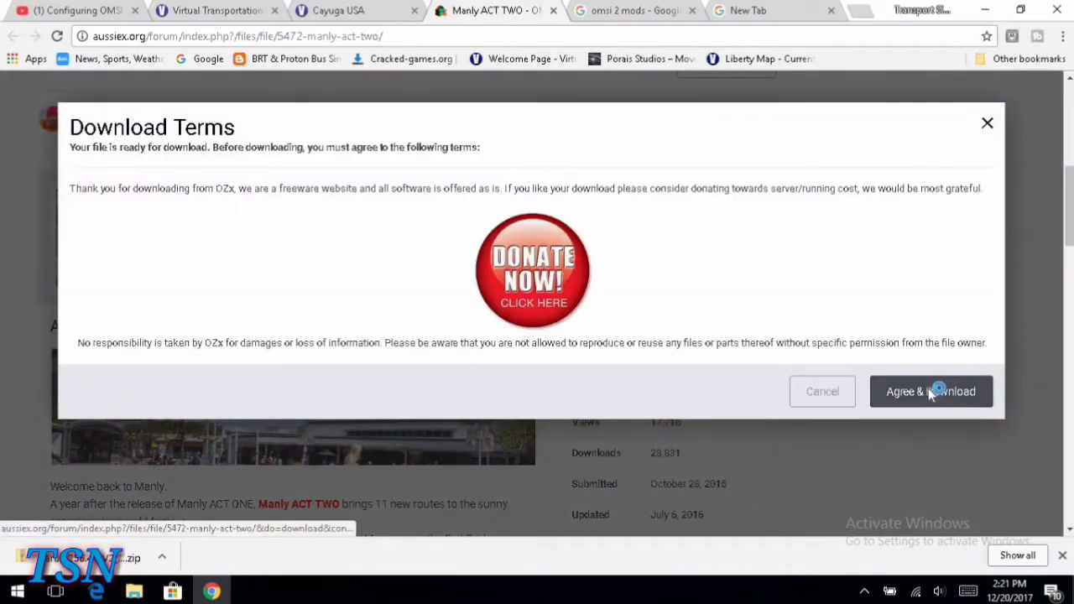
pyautogui.click(929, 388)
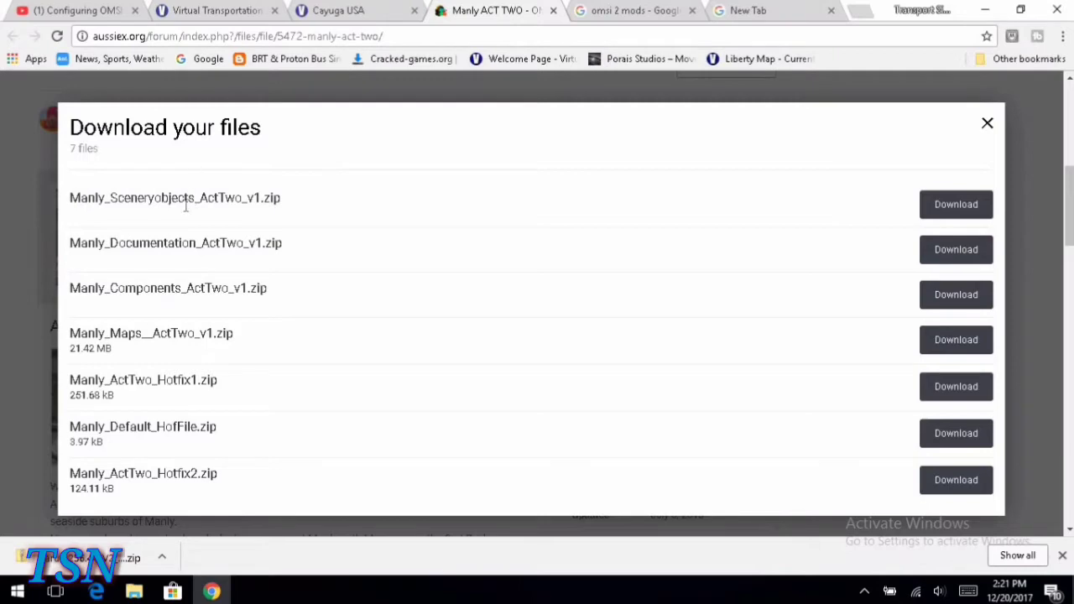
pyautogui.click(985, 124)
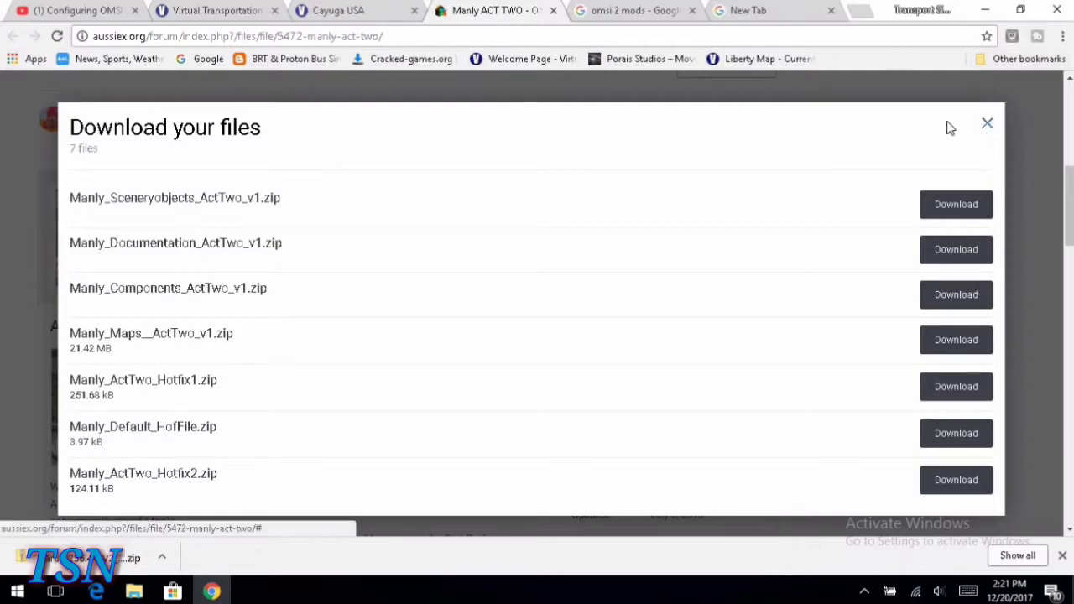
pyautogui.click(554, 10)
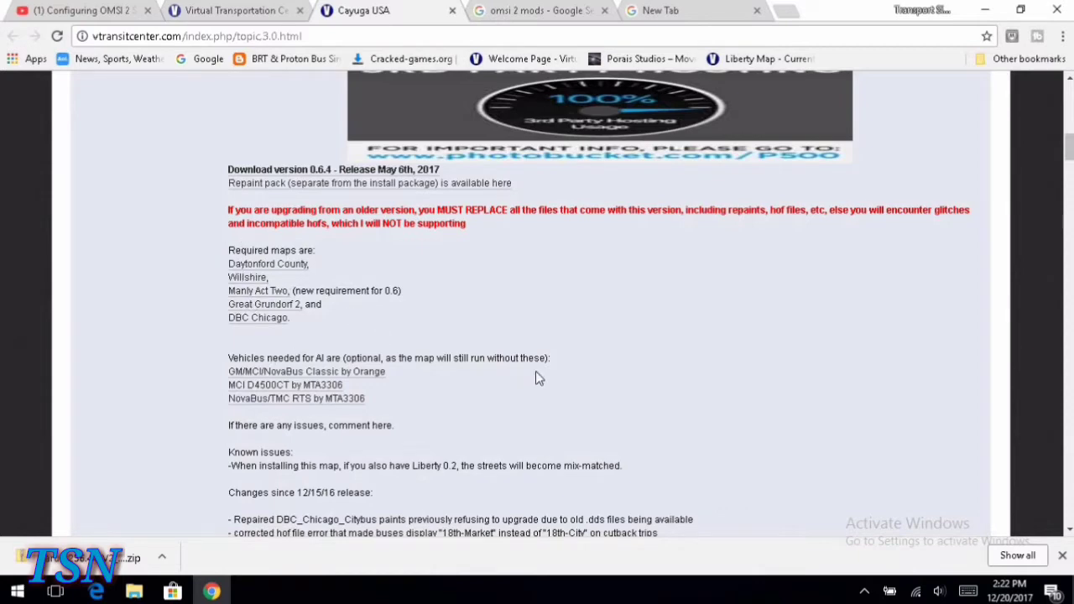
# Try to open the threads of the optional MCI D4500CT and NovaBus/TMC RTS AI vehicles from the Cayuga USA thread, closing each page.
pyautogui.scroll(5, 583, 192)
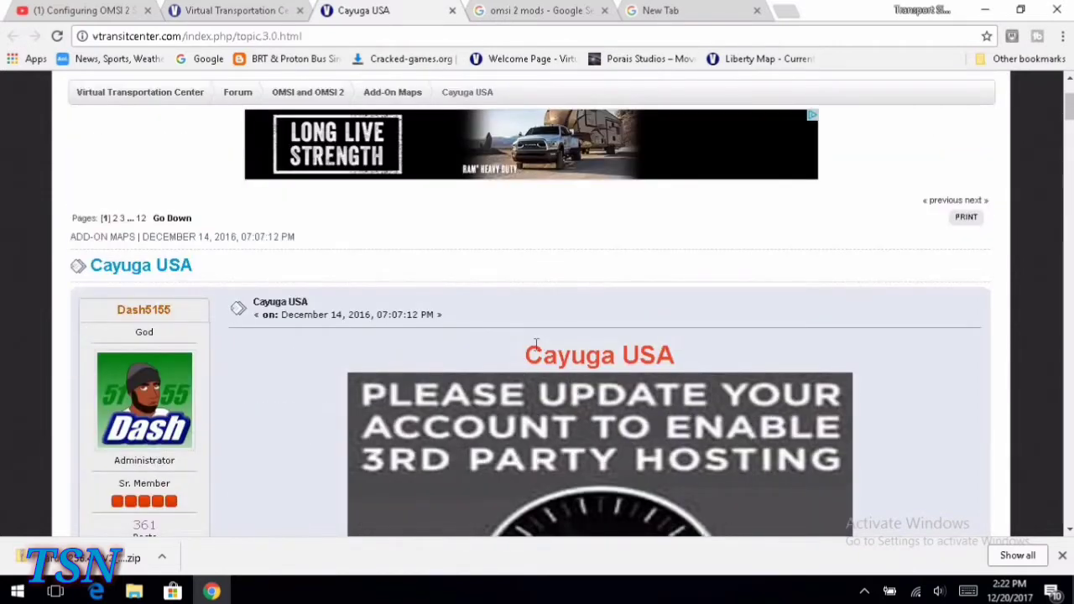
pyautogui.scroll(-8, 499, 336)
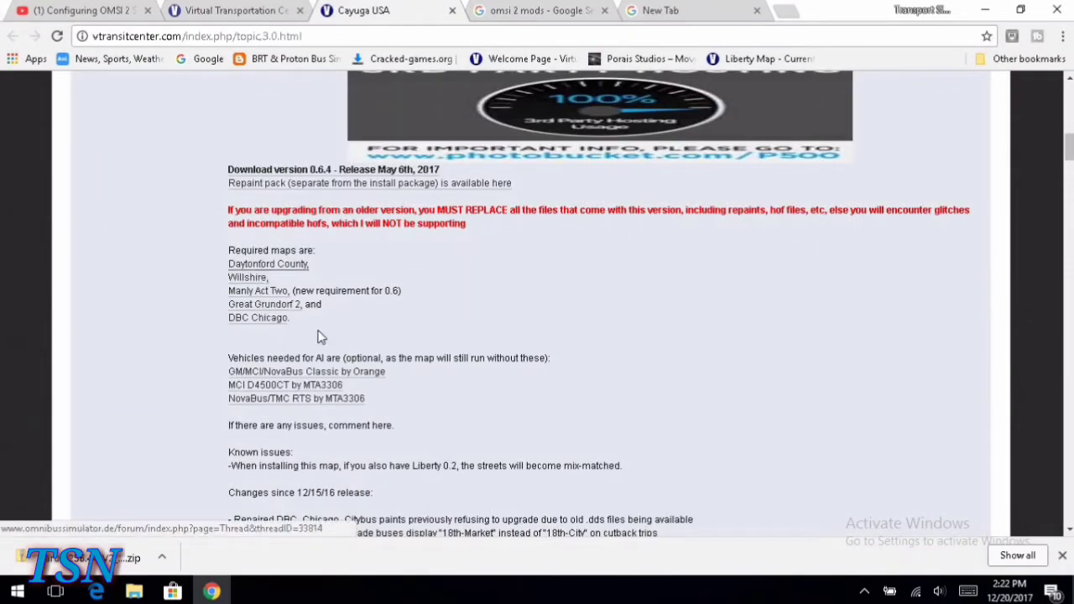
pyautogui.click(280, 400)
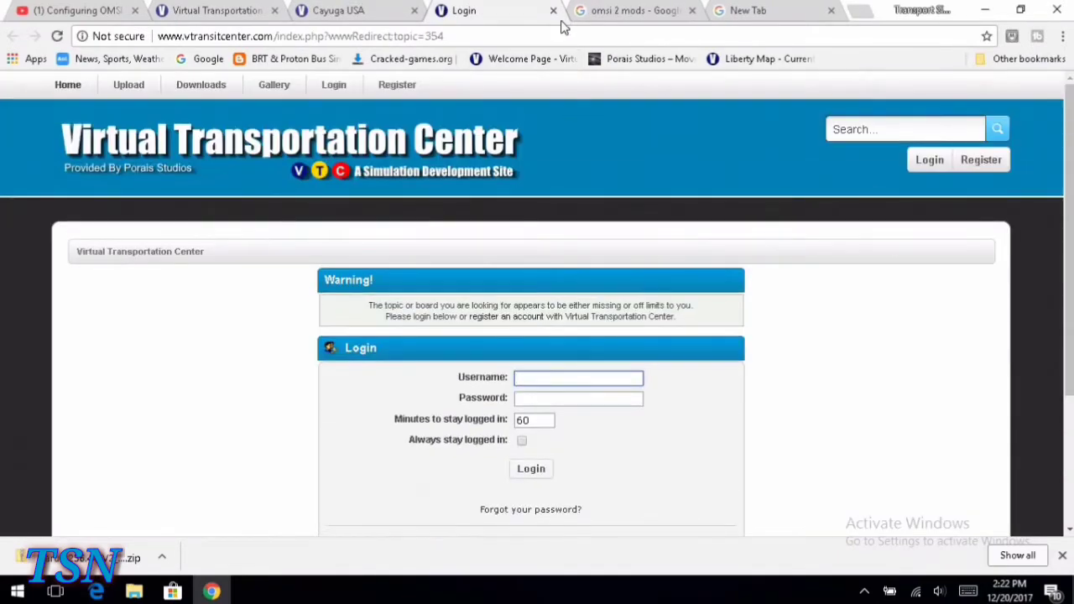
pyautogui.click(553, 11)
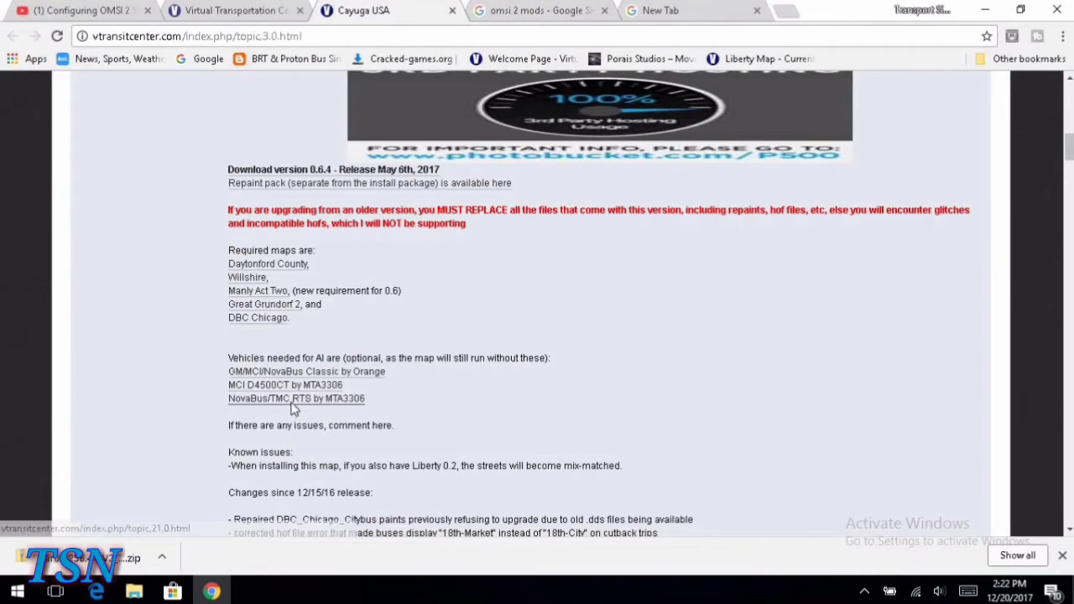
pyautogui.click(307, 403)
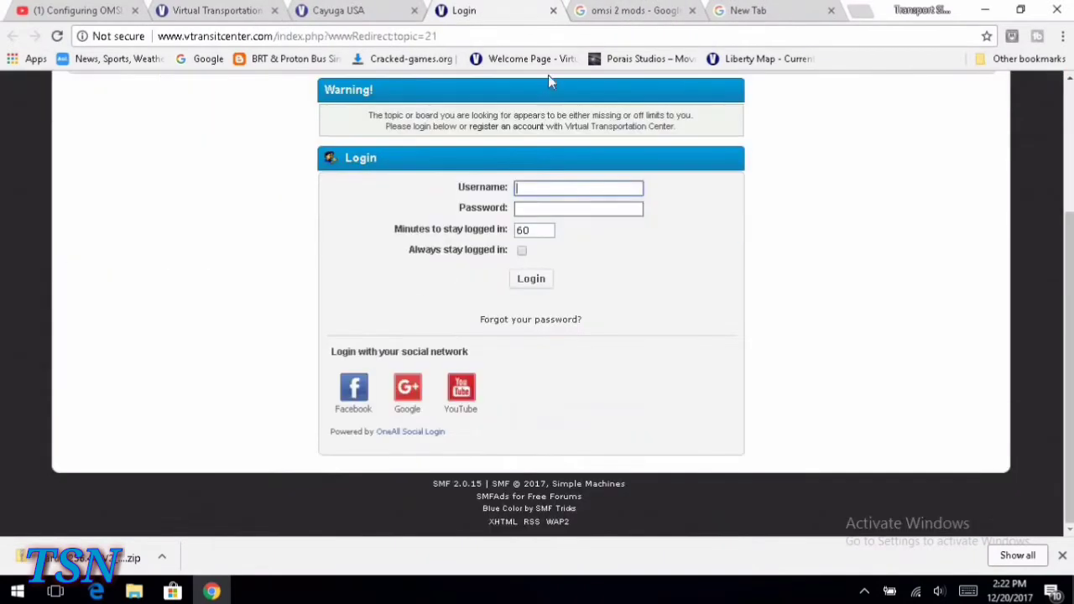
pyautogui.click(551, 12)
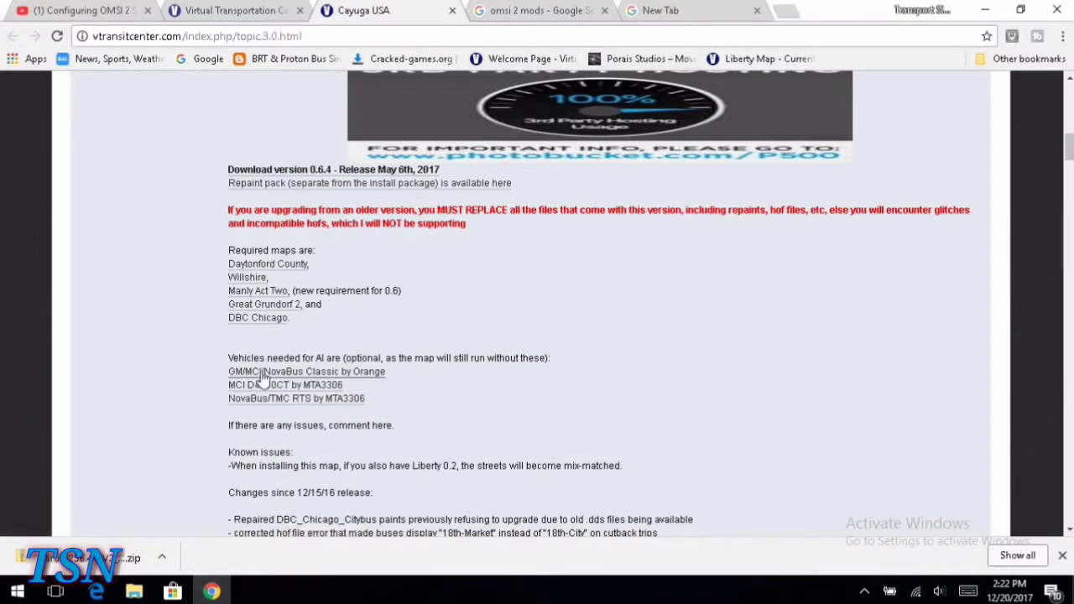
# Open the GM/MCI/NovaBus Classic download page from the Cayuga USA thread and examine its description and download link.
pyautogui.click(262, 374)
pyautogui.scroll(-4, 542, 327)
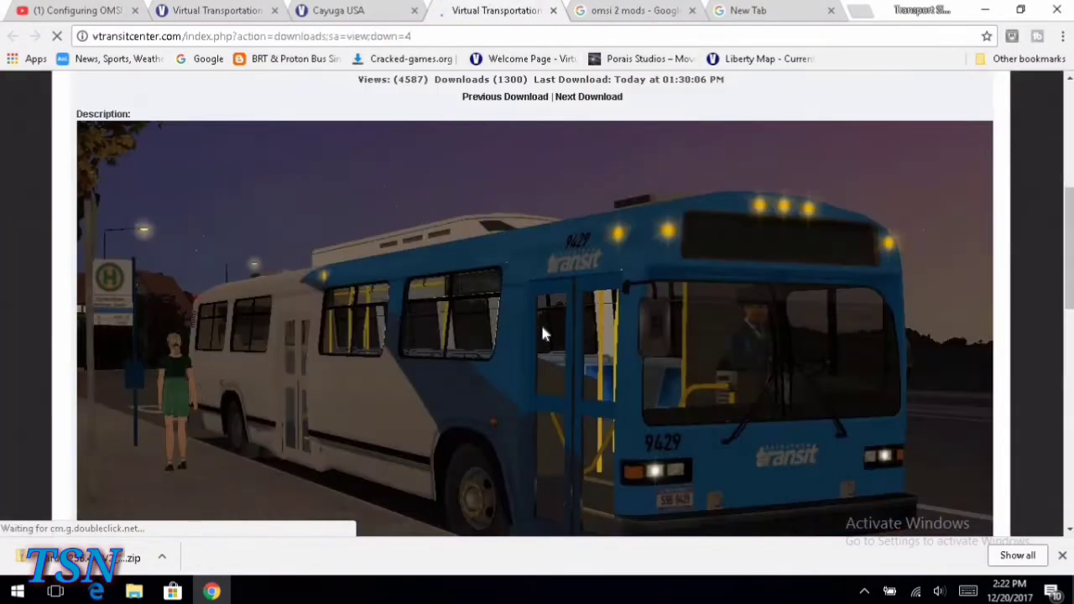
pyautogui.scroll(-5, 542, 334)
pyautogui.scroll(8, 542, 335)
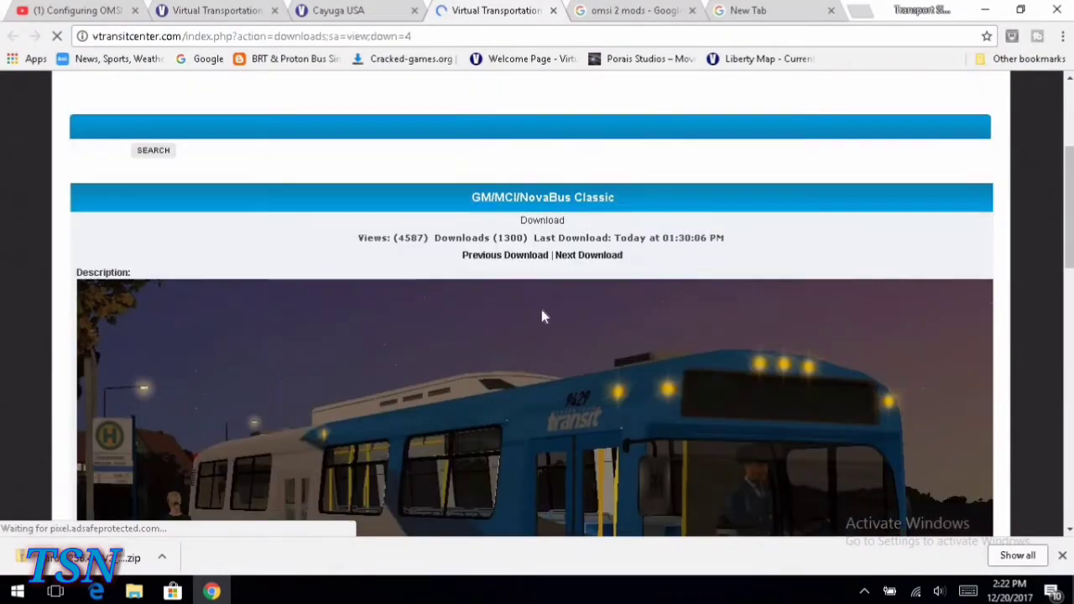
pyautogui.scroll(3, 546, 311)
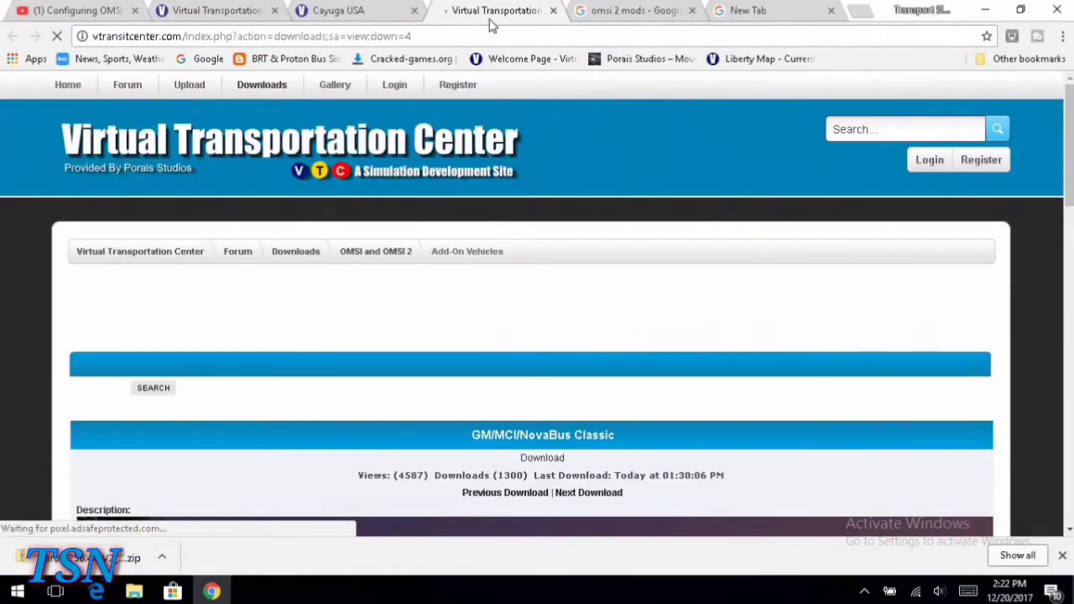
# Reopen the GM/MCI/NovaBus Classic download page from the Cayuga USA thread and bring up its linking codes.
pyautogui.click(553, 10)
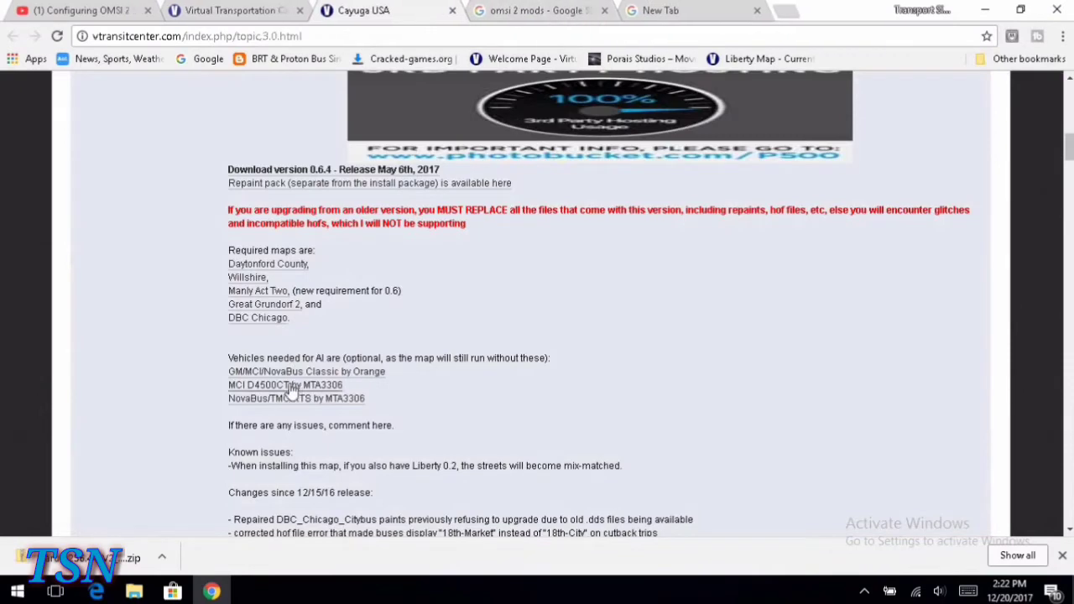
pyautogui.click(294, 372)
pyautogui.scroll(-2, 442, 286)
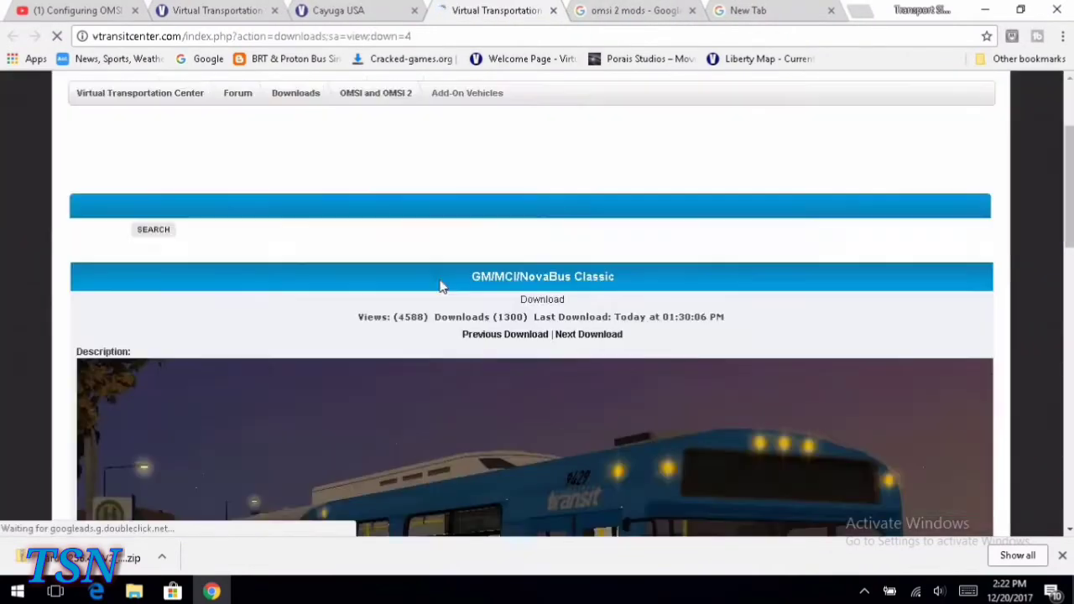
pyautogui.scroll(-5, 442, 286)
pyautogui.scroll(-3, 292, 464)
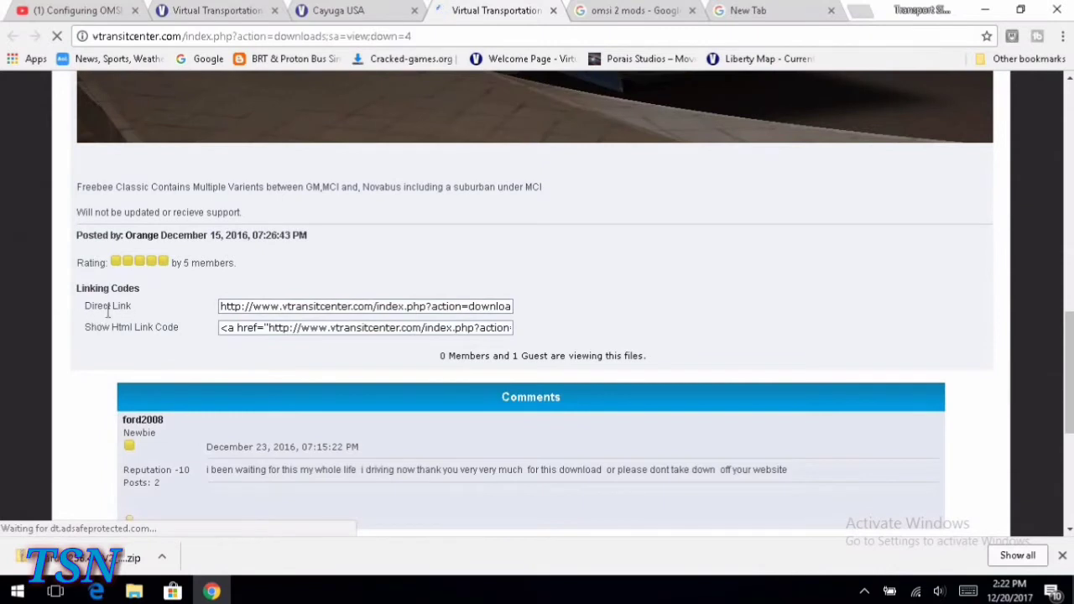
# Copy the full direct link from the linking codes of the GM/MCI/NovaBus Classic page.
pyautogui.click(225, 306)
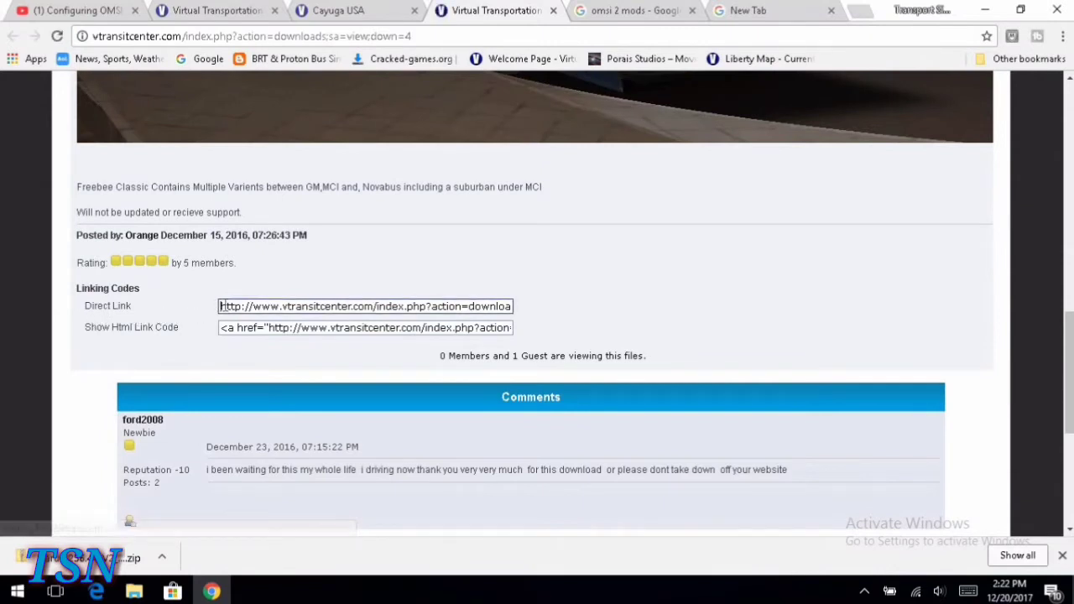
pyautogui.moveTo(220, 307); pyautogui.dragTo(584, 309)
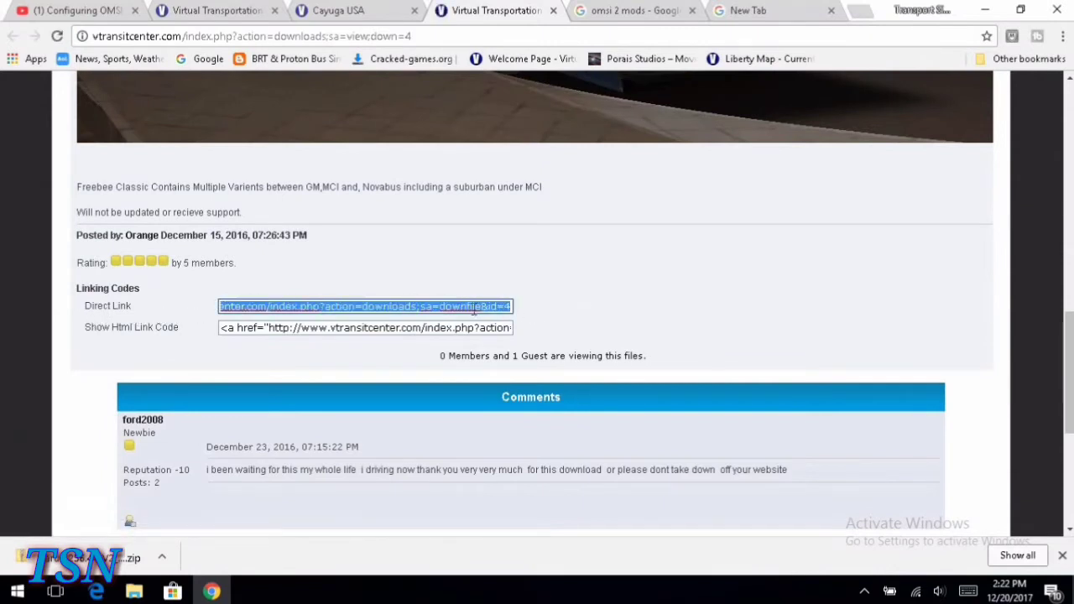
pyautogui.rightClick(472, 309)
pyautogui.click(522, 340)
# Replace the address in the New Tab page with the copied direct link and load it.
pyautogui.click(774, 6)
pyautogui.hotkey('ctrl', 'v')
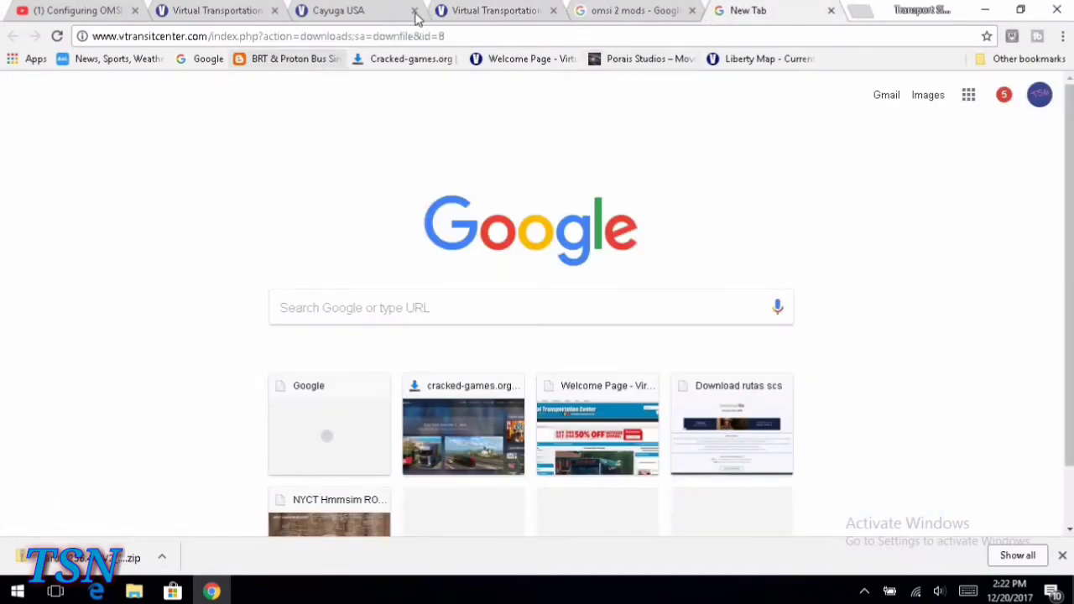
pyautogui.hotkey('ctrl', 'a')
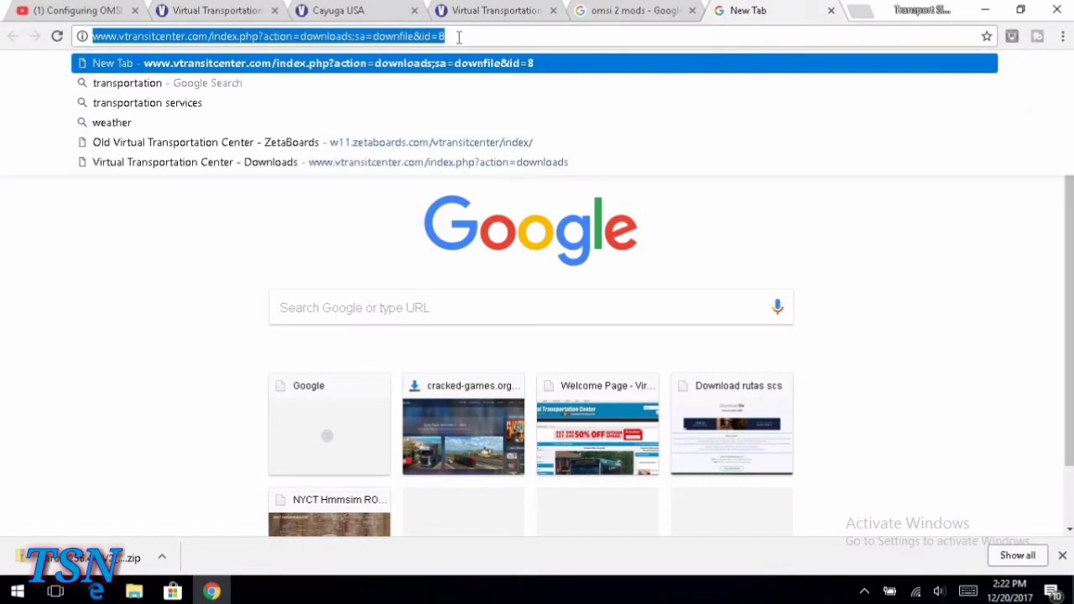
pyautogui.press('BackSpace')
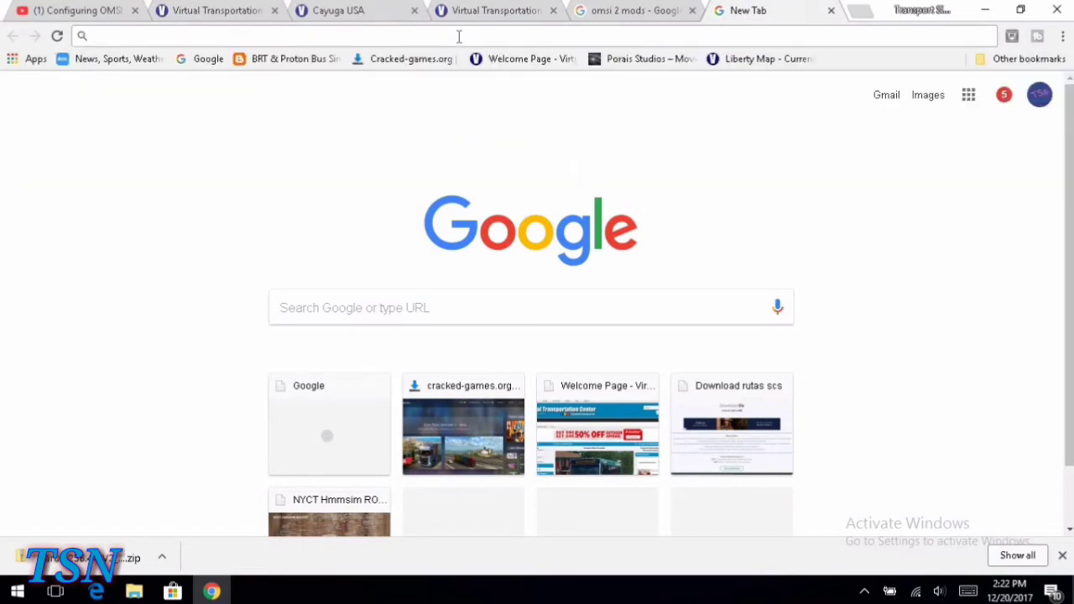
pyautogui.rightClick(458, 36)
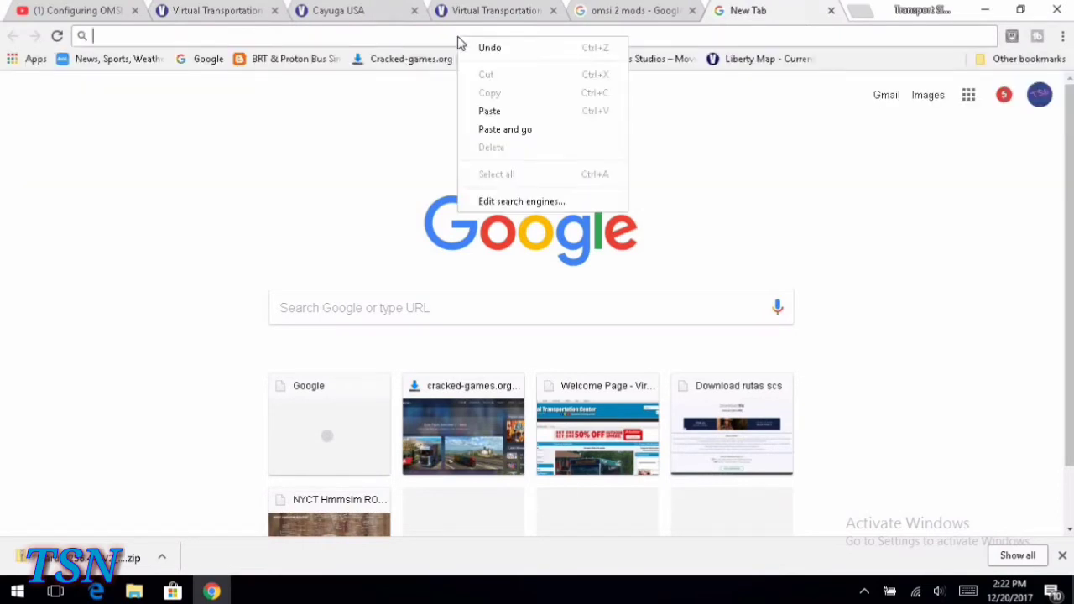
pyautogui.click(511, 130)
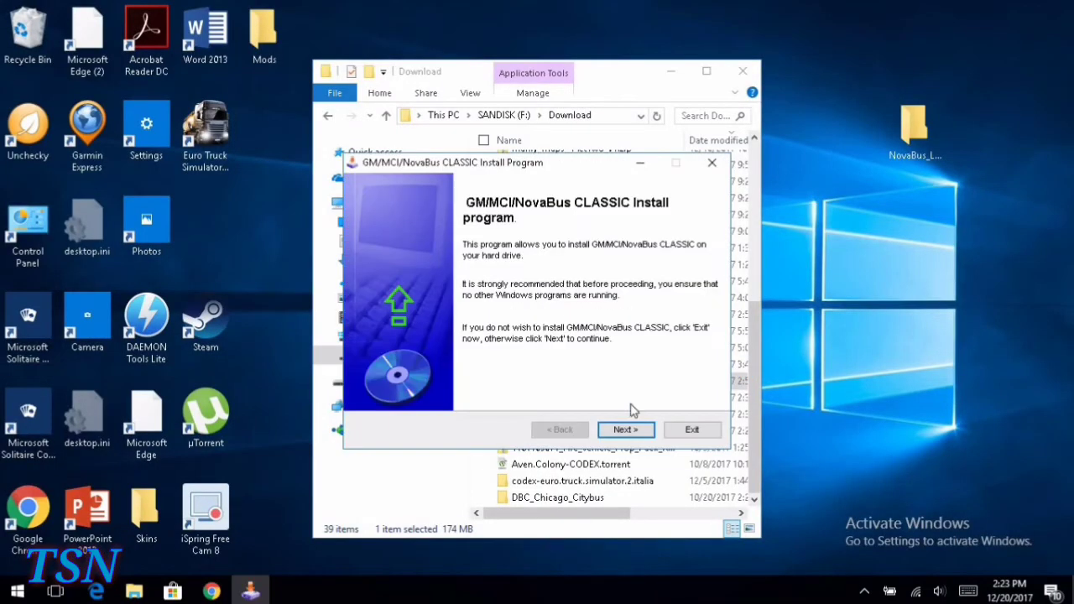
# Install GM/MCI/NovaBus CLASSIC into the Download folder on the SANDISK (F:) drive and close the finished installer.
pyautogui.click(625, 431)
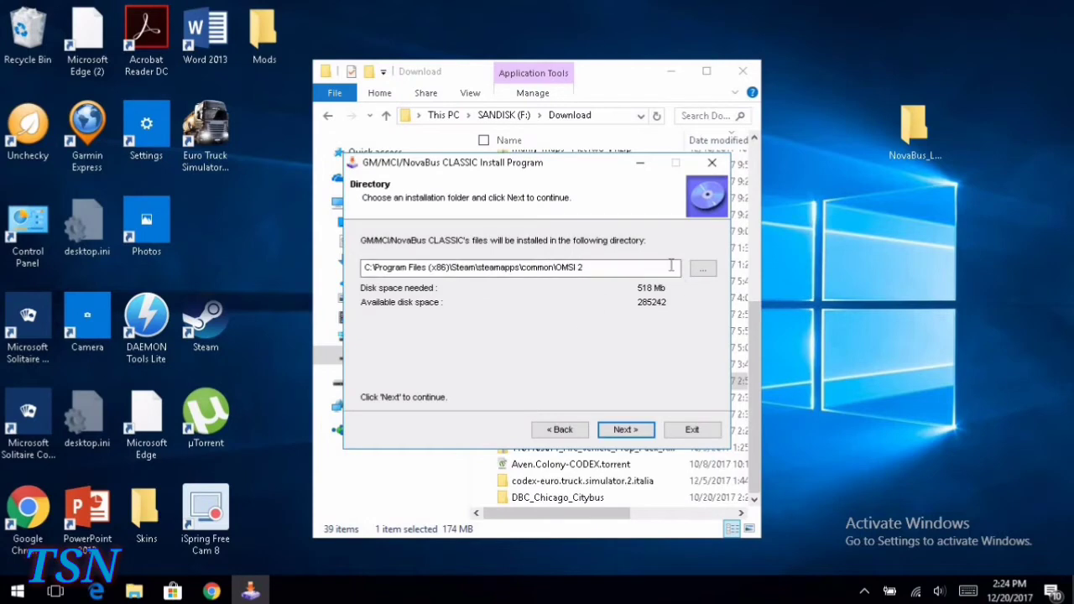
pyautogui.click(702, 268)
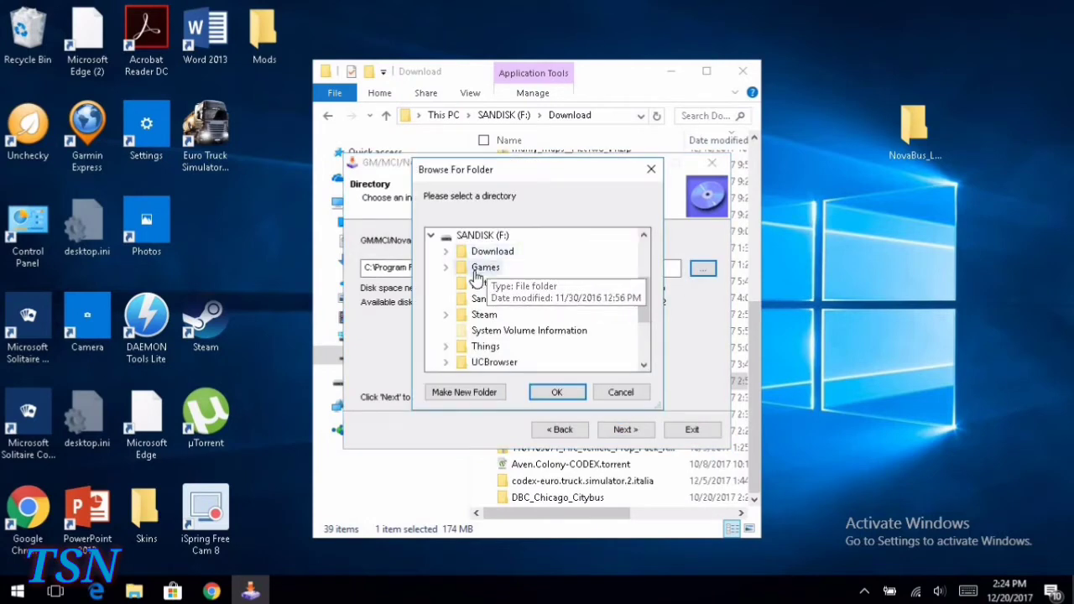
pyautogui.doubleClick(472, 251)
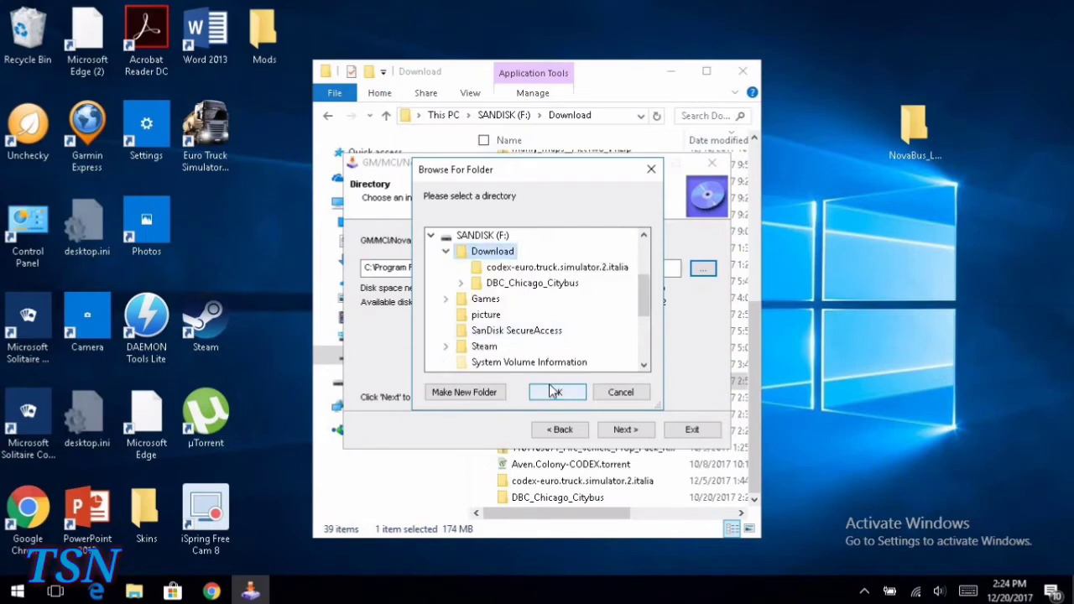
pyautogui.click(556, 391)
pyautogui.click(625, 435)
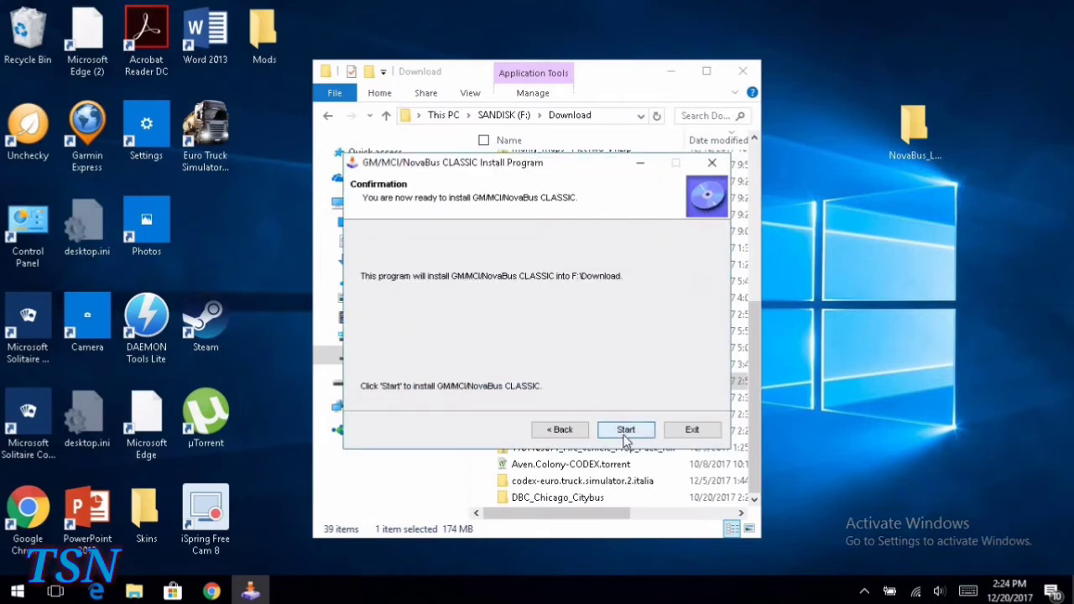
pyautogui.click(626, 432)
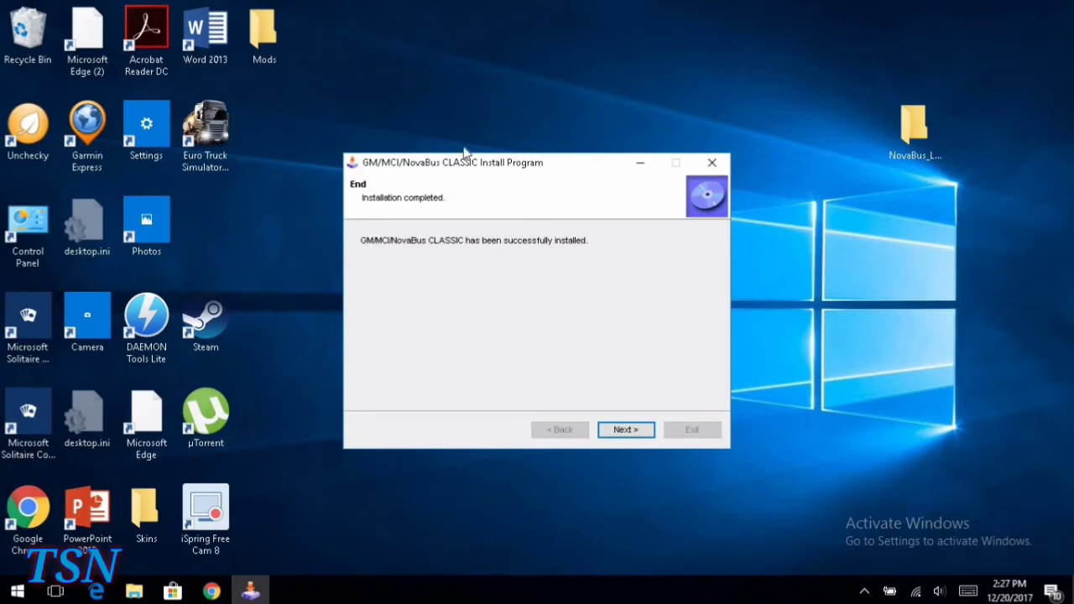
pyautogui.click(634, 441)
pyautogui.click(671, 433)
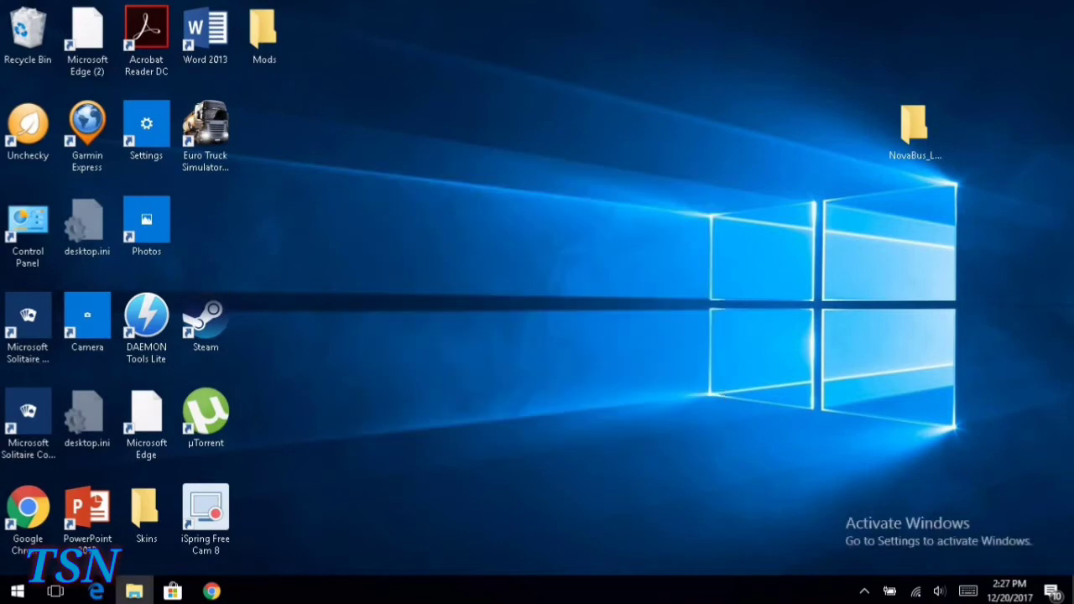
# Open two File Explorer windows and arrange them side by side on the desktop.
pyautogui.click(134, 592)
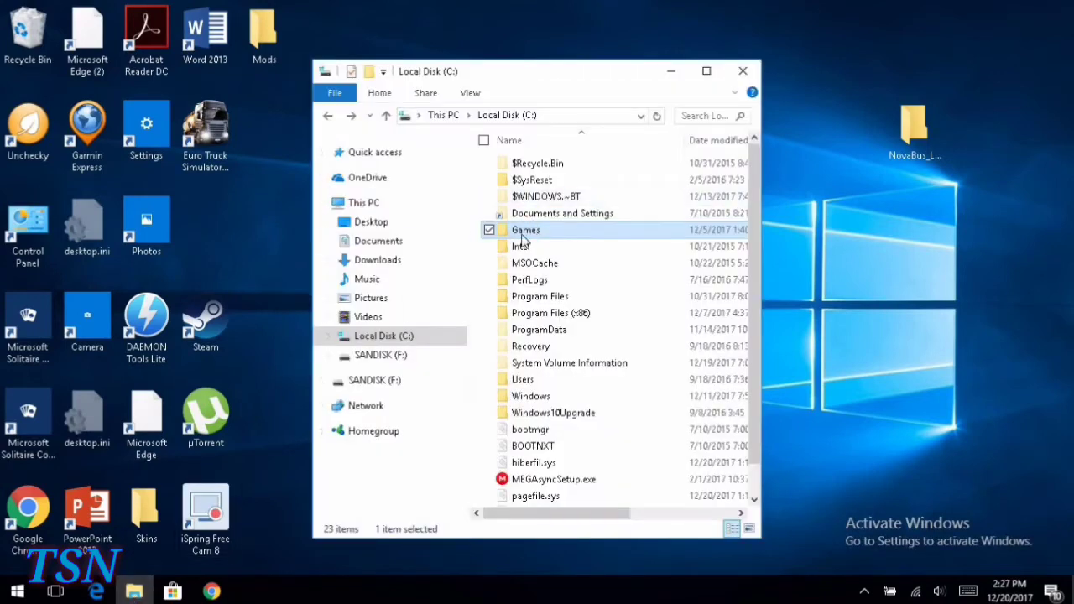
pyautogui.moveTo(628, 72); pyautogui.dragTo(737, 58)
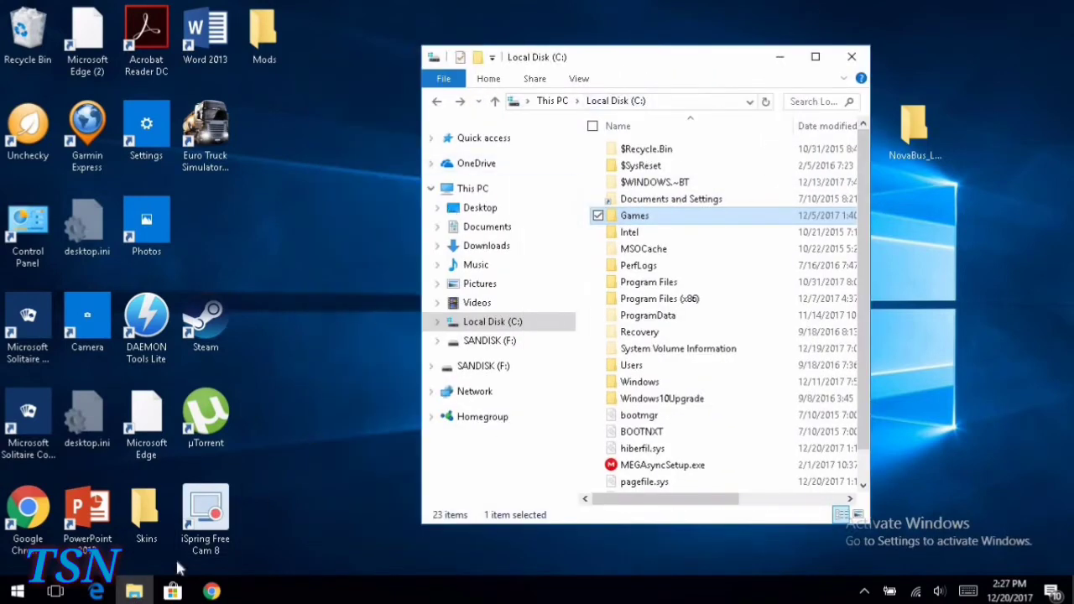
pyautogui.click(269, 367)
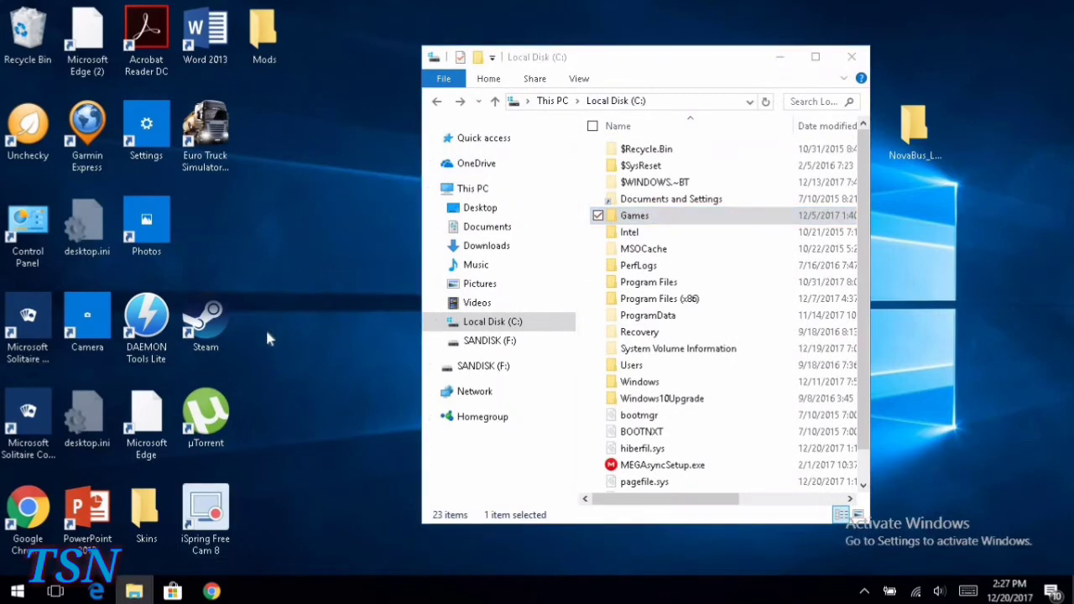
pyautogui.rightClick(134, 593)
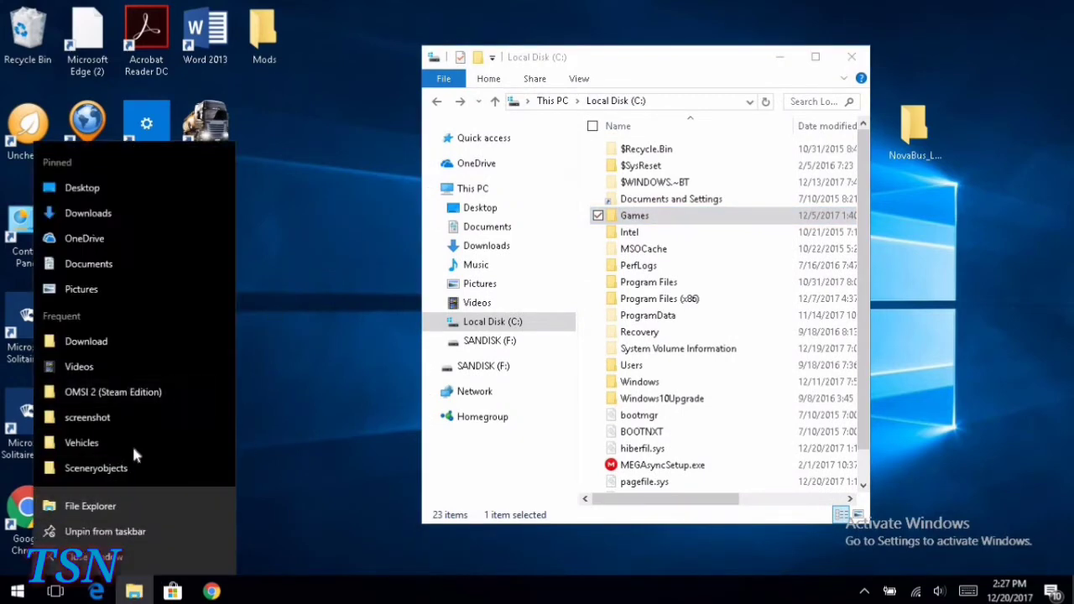
pyautogui.click(101, 506)
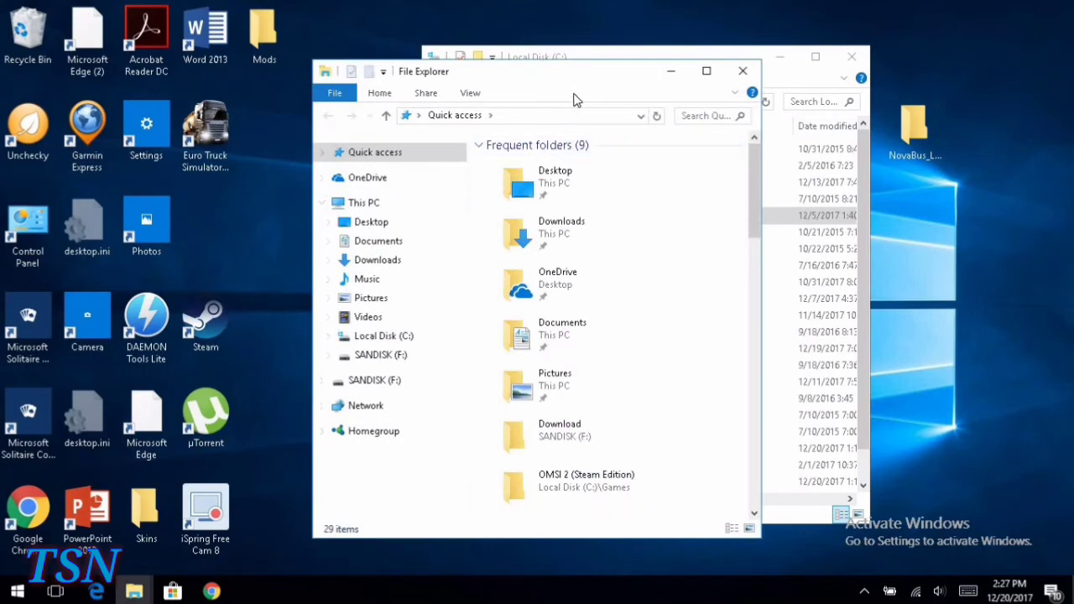
pyautogui.moveTo(534, 90); pyautogui.dragTo(193, 81)
pyautogui.click(615, 70)
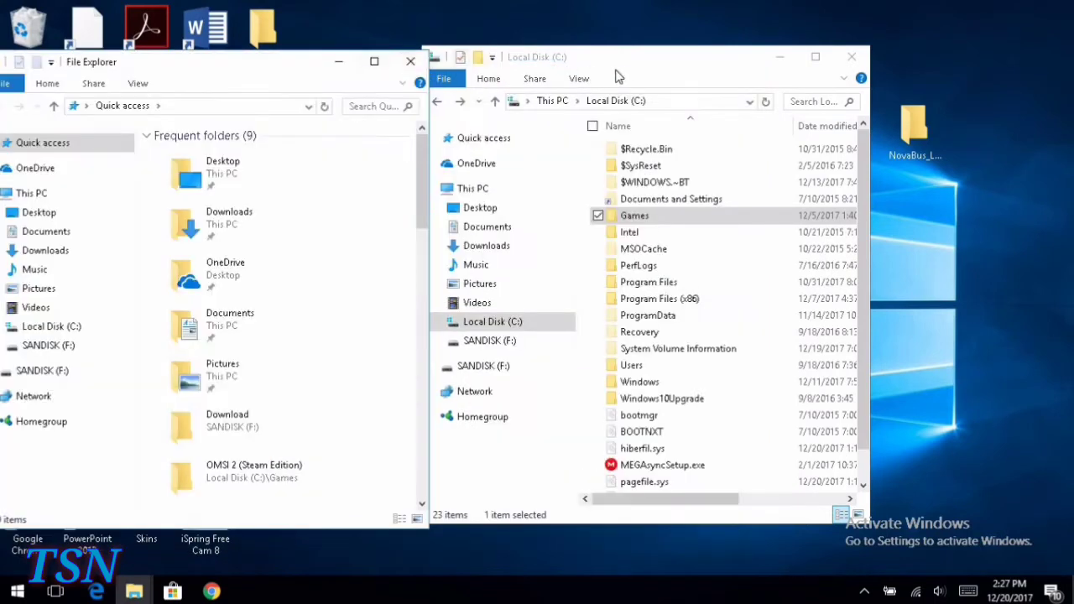
pyautogui.moveTo(684, 73); pyautogui.dragTo(746, 71)
pyautogui.moveTo(280, 79); pyautogui.dragTo(328, 77)
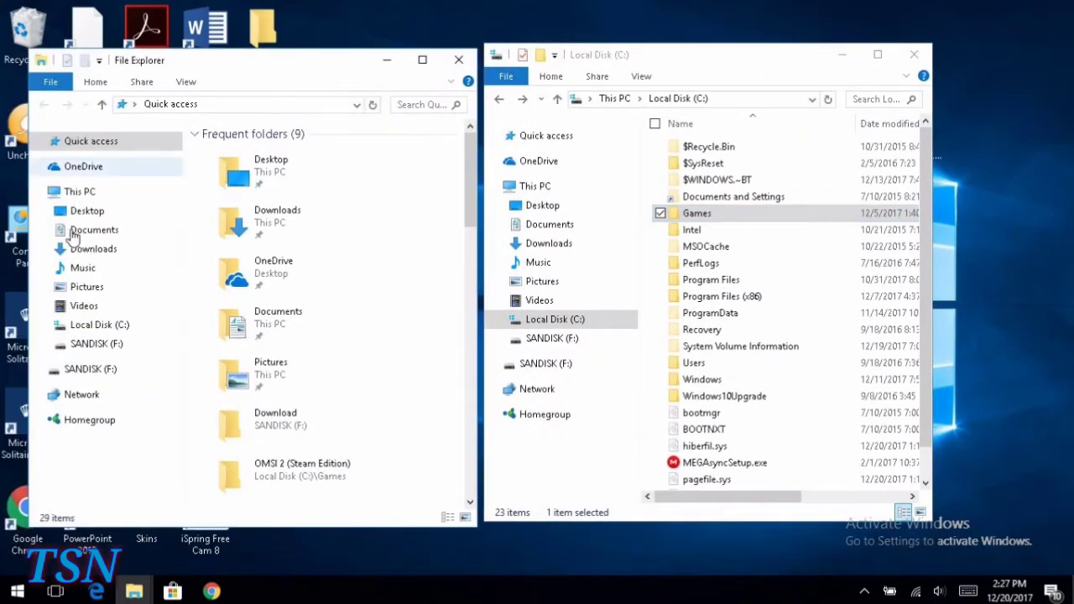
# In the Quick access window, open the Download folder on SANDISK (F:) and locate the installed TC40102 folder.
pyautogui.click(134, 343)
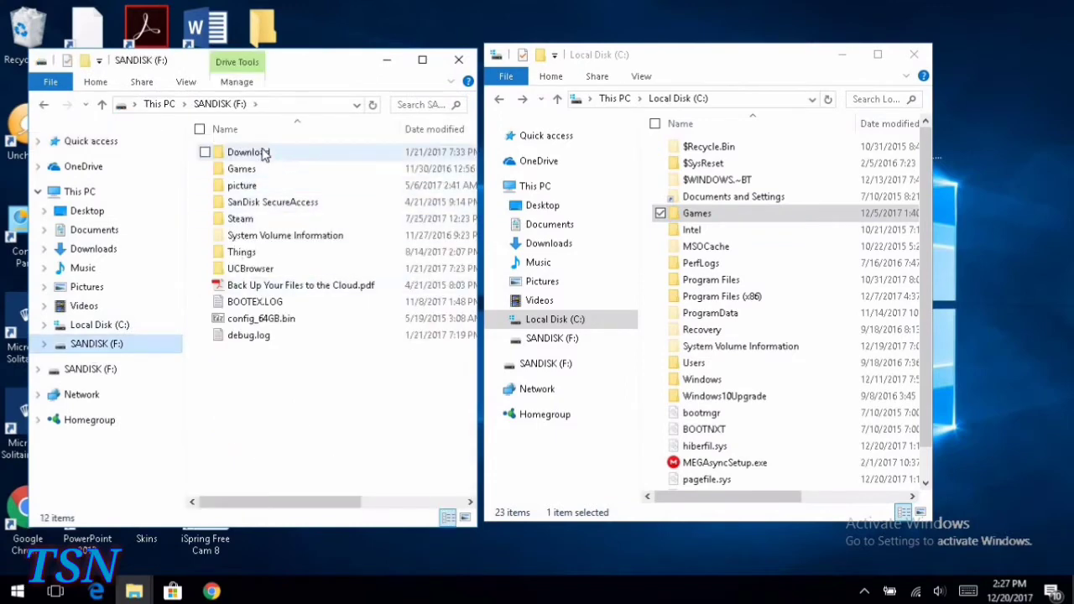
pyautogui.click(262, 153)
pyautogui.doubleClick(262, 153)
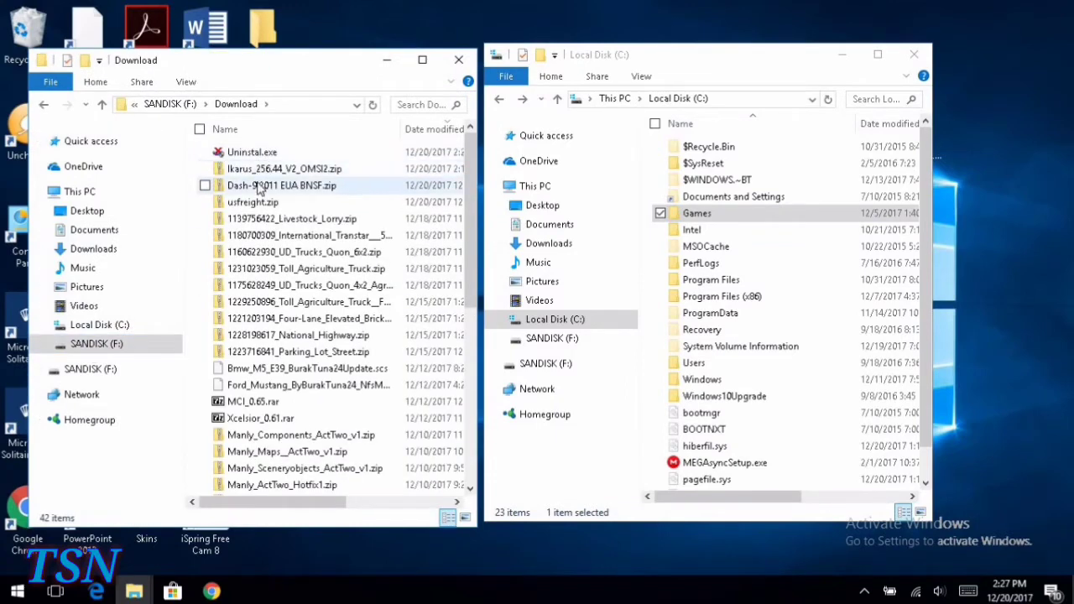
pyautogui.scroll(-5, 268, 235)
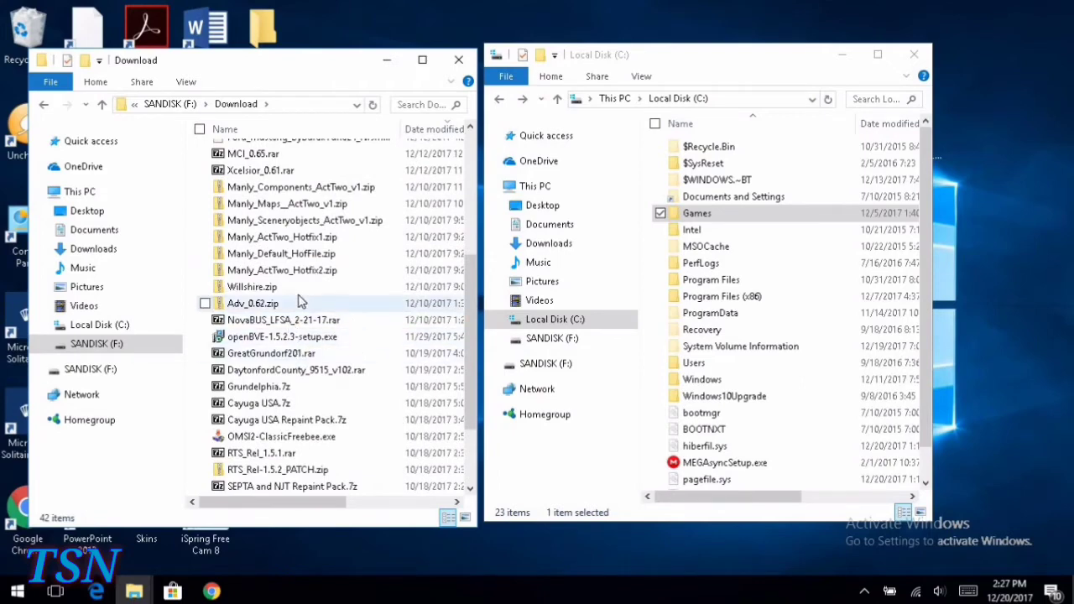
pyautogui.scroll(-2, 300, 353)
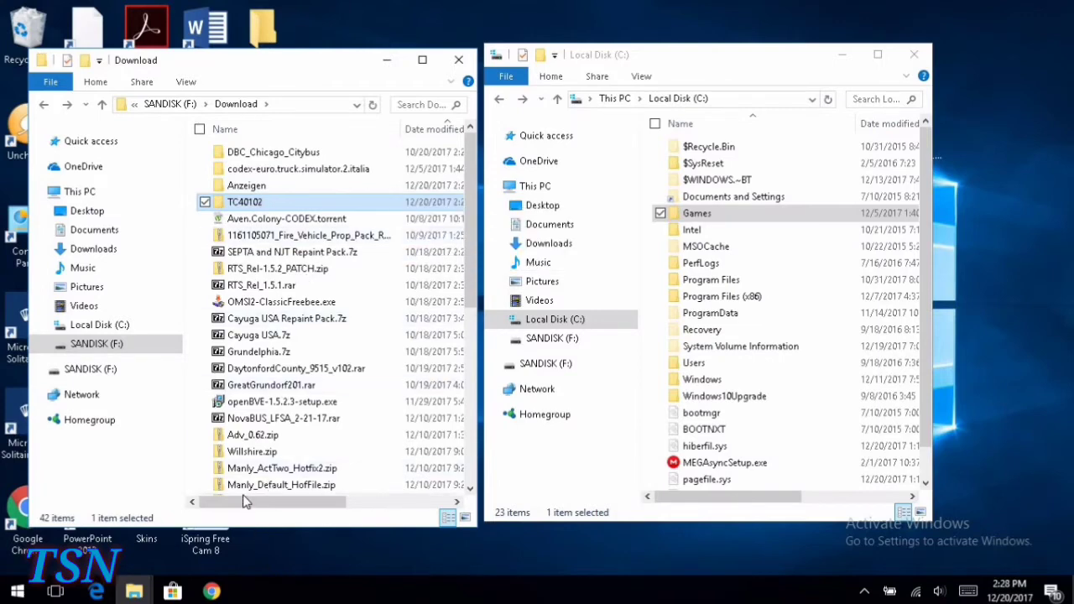
pyautogui.moveTo(246, 500)
pyautogui.mouseDown()
pyautogui.moveTo(267, 504)
pyautogui.moveTo(231, 503)
pyautogui.mouseUp()
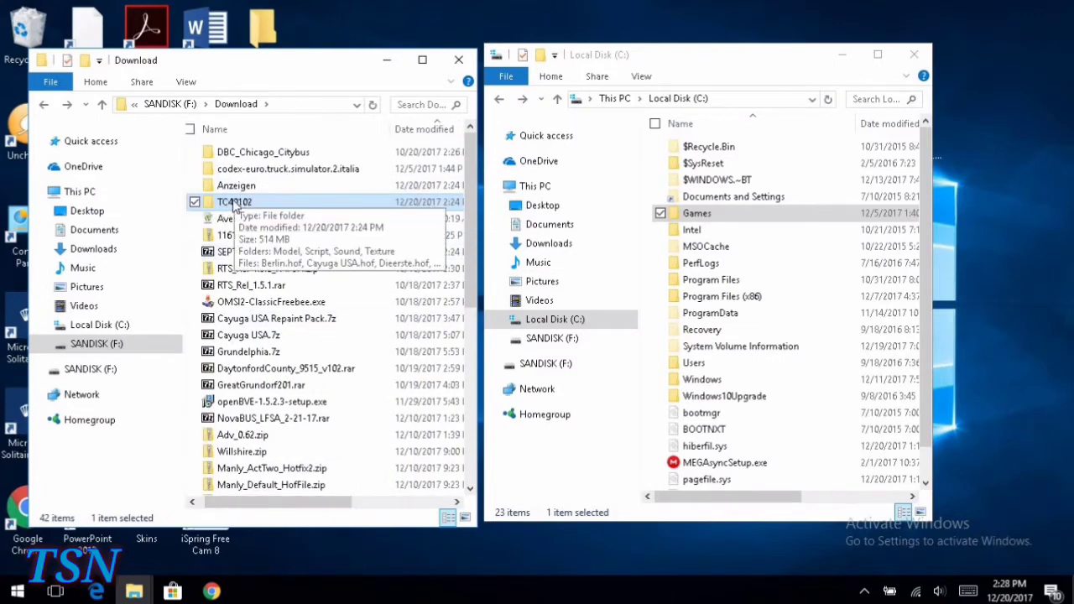
# In the Local Disk (C:) window, open the Vehicles folder inside Games > OMSI 2 (Steam Edition).
pyautogui.doubleClick(689, 216)
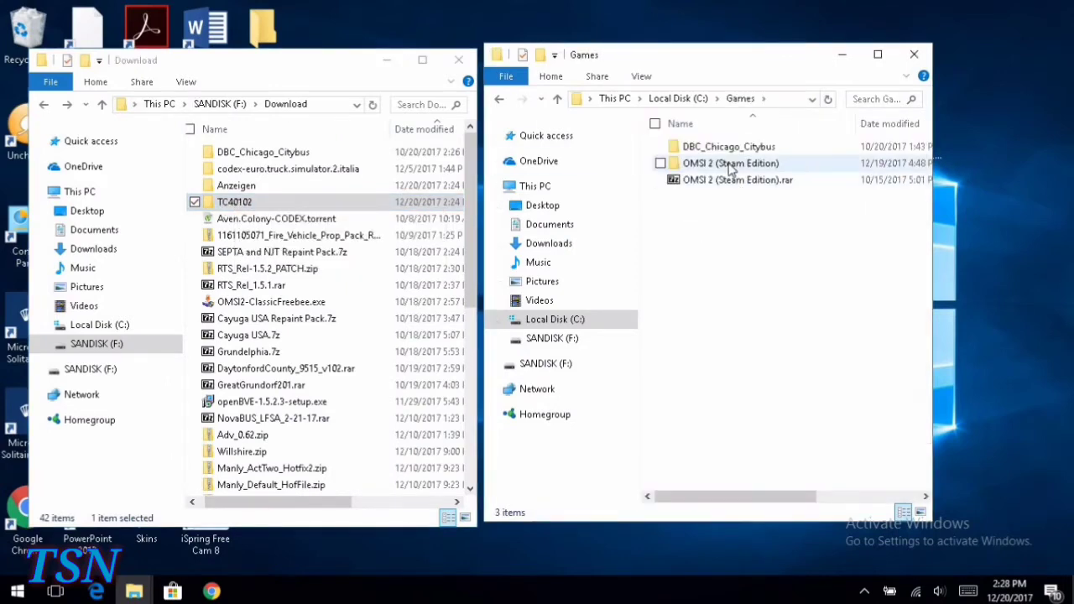
pyautogui.doubleClick(730, 168)
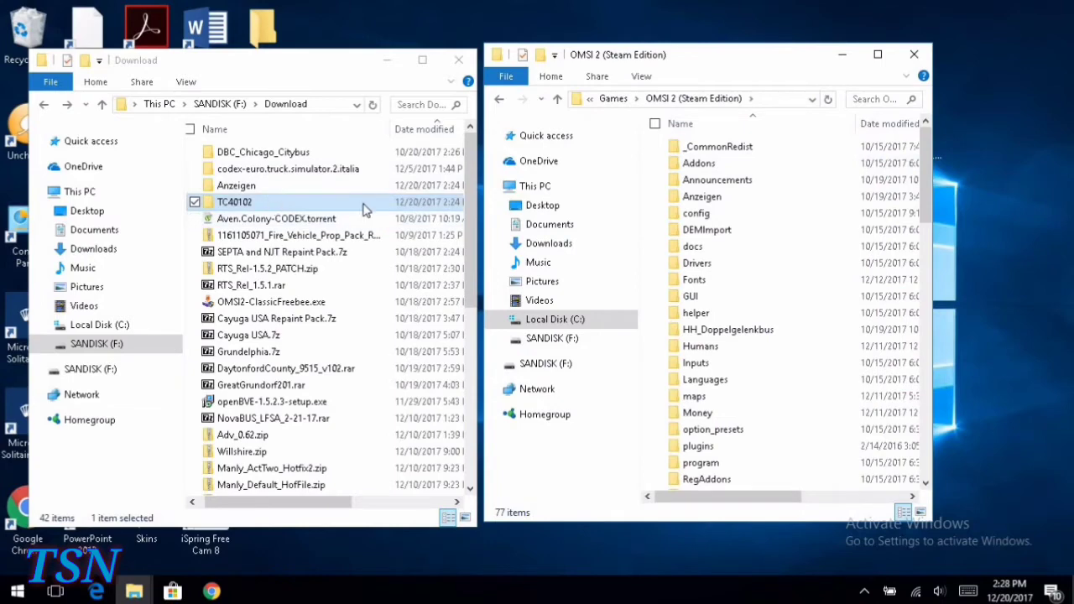
pyautogui.scroll(-10, 705, 394)
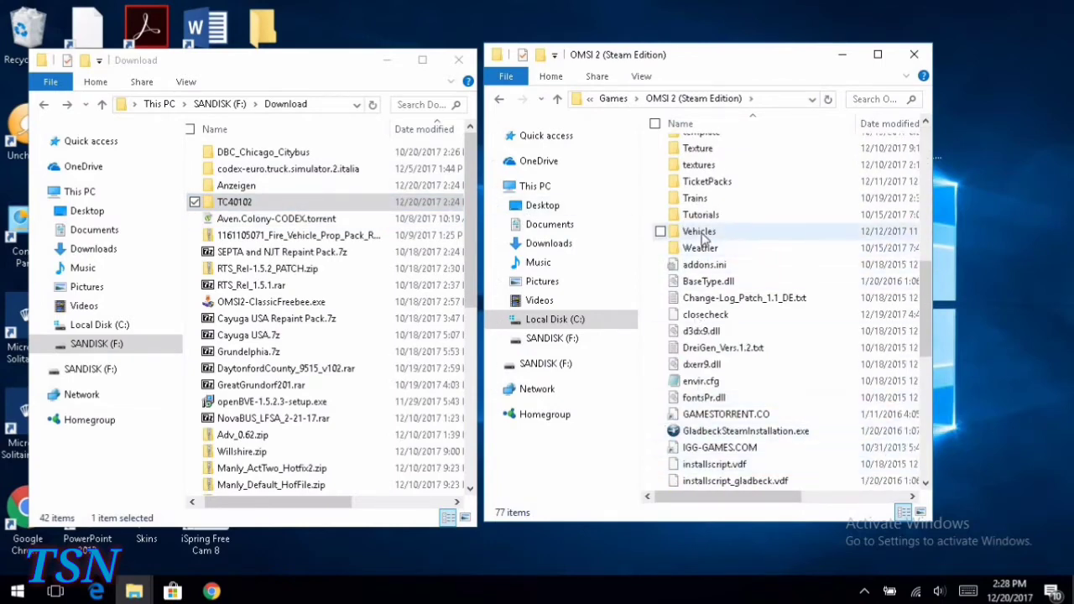
pyautogui.doubleClick(701, 234)
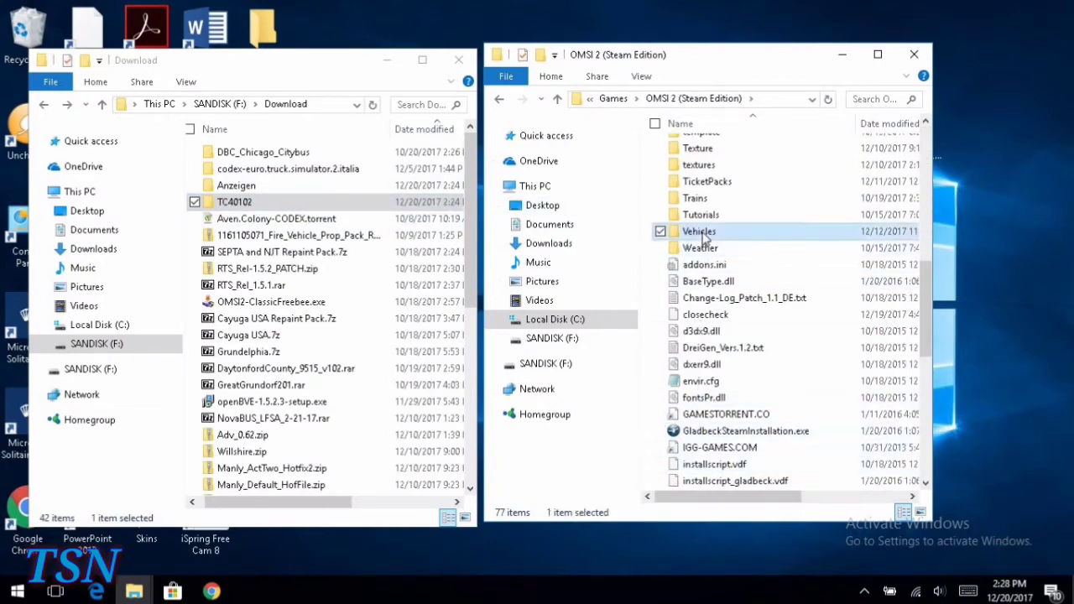
# Check the contents of the TC40102 folder and return to the Download folder.
pyautogui.doubleClick(279, 210)
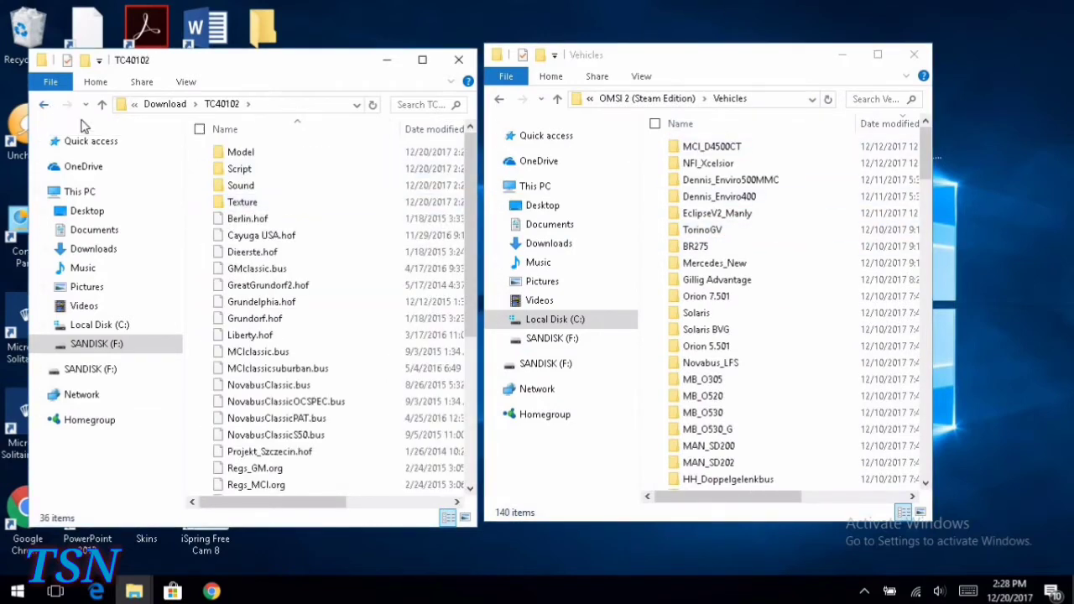
pyautogui.click(43, 104)
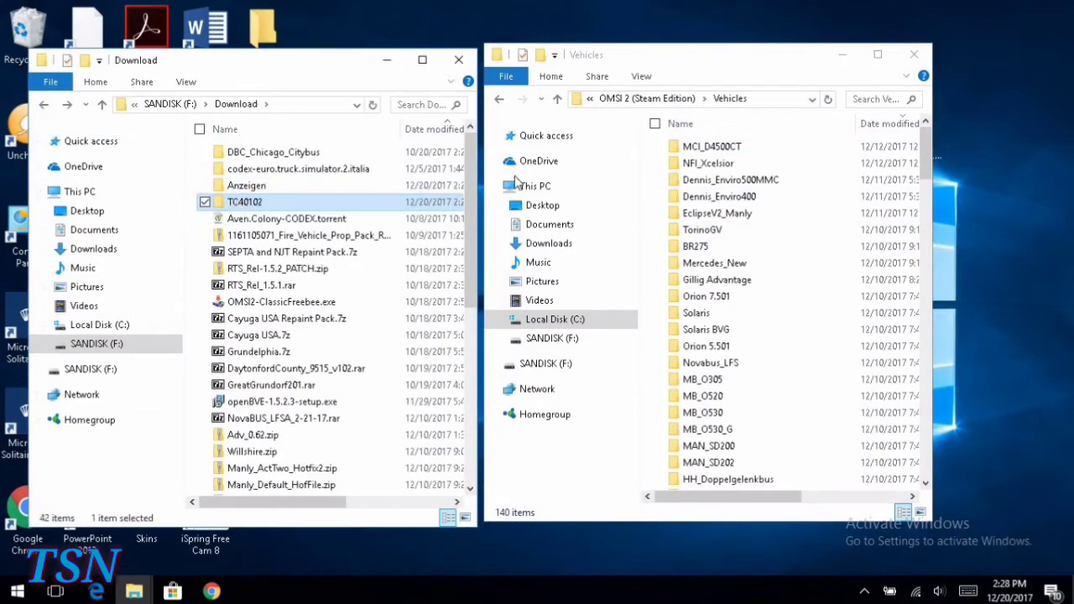
pyautogui.moveTo(518, 183); pyautogui.dragTo(369, 220)
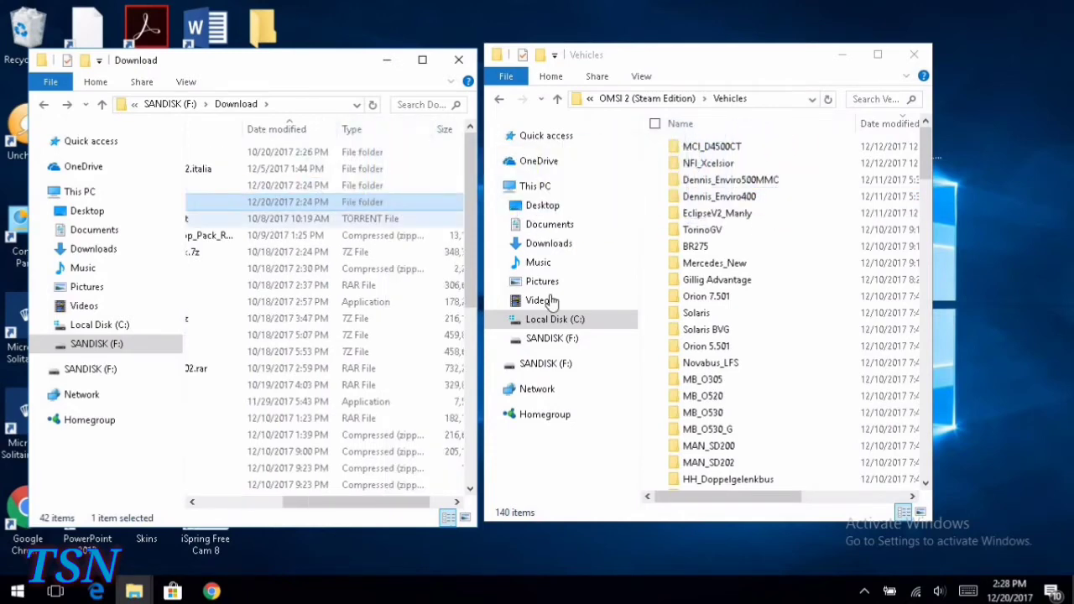
# Look through the bus folders inside the OMSI 2 (Steam Edition) Vehicles folder.
pyautogui.scroll(-6, 775, 344)
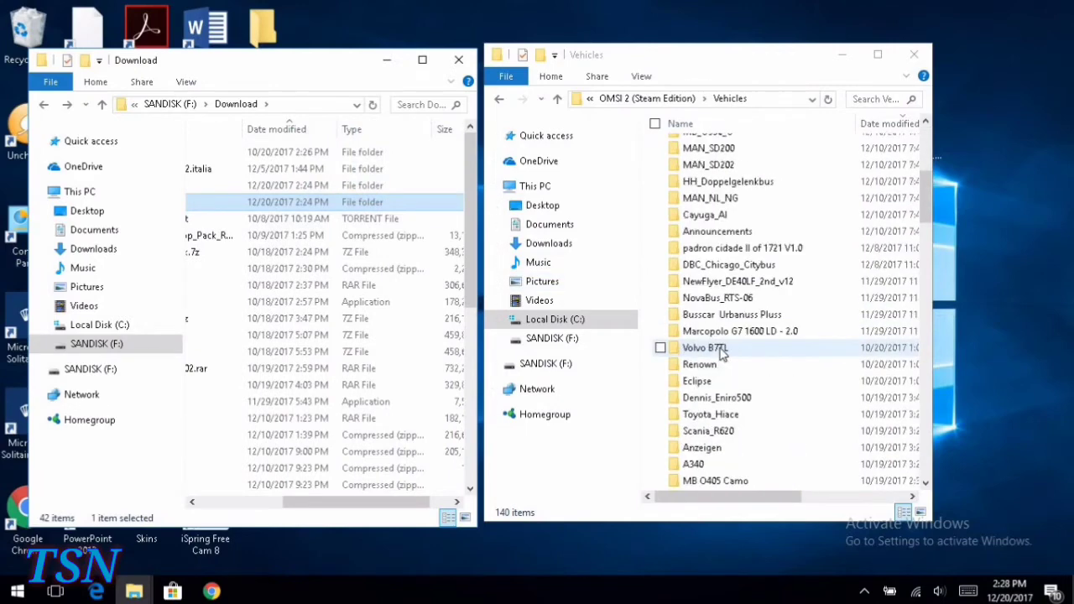
pyautogui.scroll(-5, 738, 251)
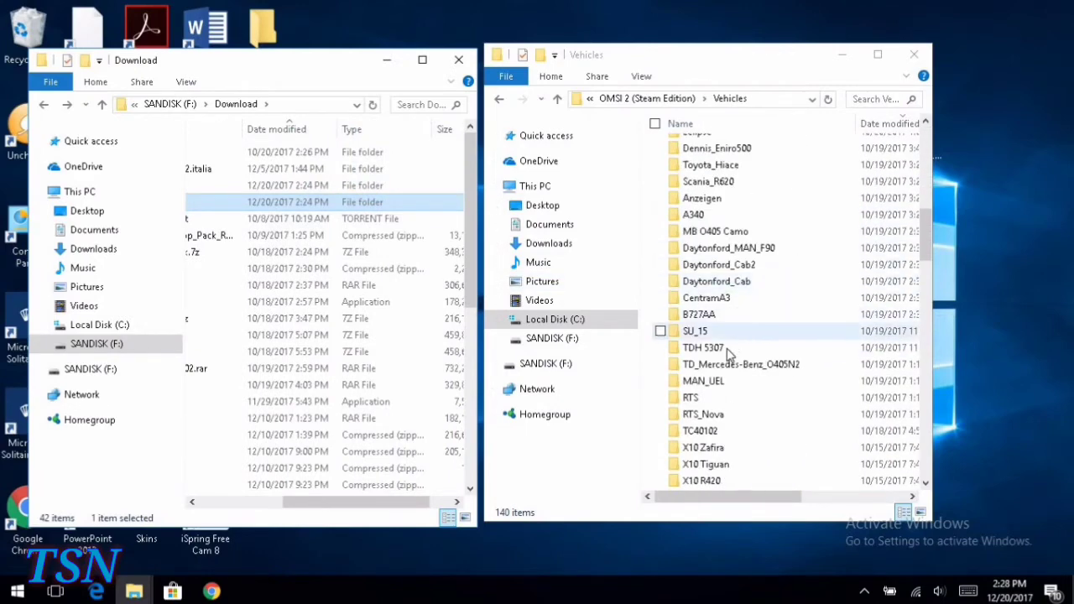
pyautogui.scroll(-4, 742, 382)
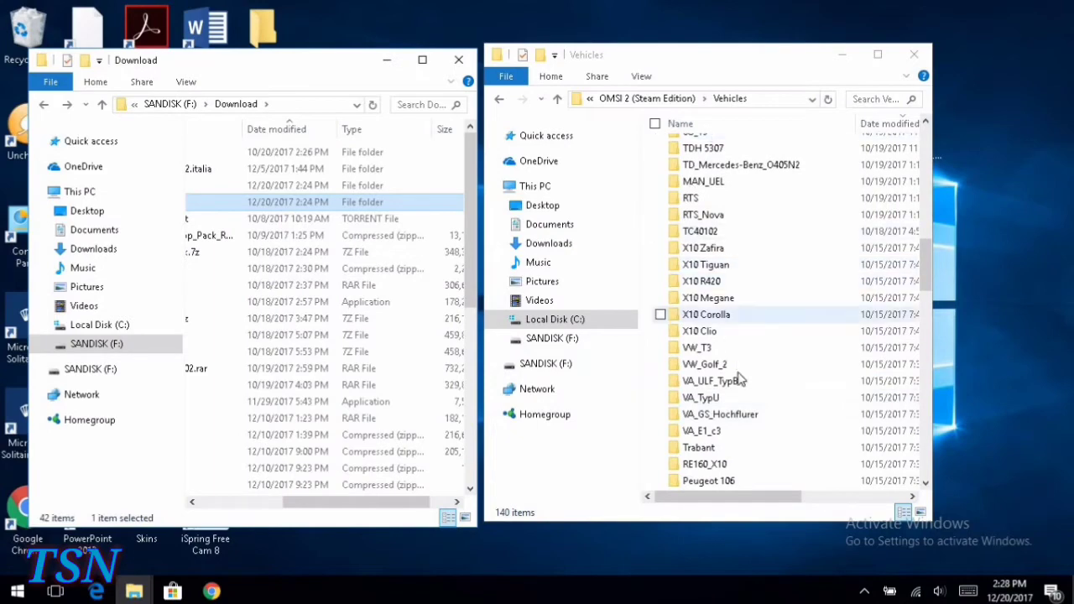
pyautogui.scroll(-5, 736, 376)
pyautogui.scroll(-5, 712, 191)
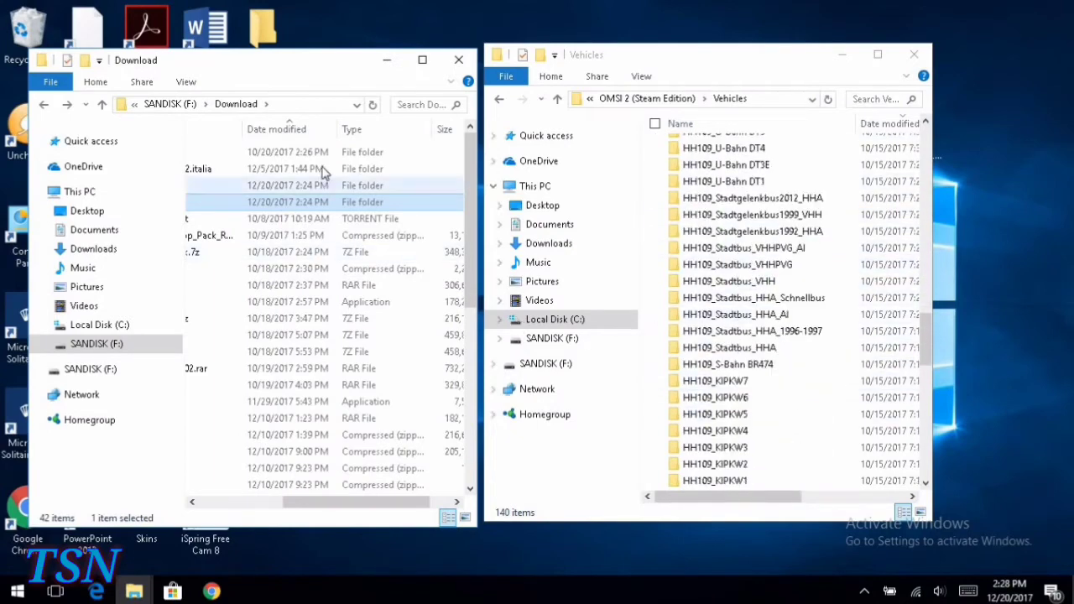
# Switch to Chrome, review the GM/MCI/NovaBus Classic download page and close its tab.
pyautogui.click(211, 591)
pyautogui.scroll(7, 389, 373)
pyautogui.scroll(3, 388, 374)
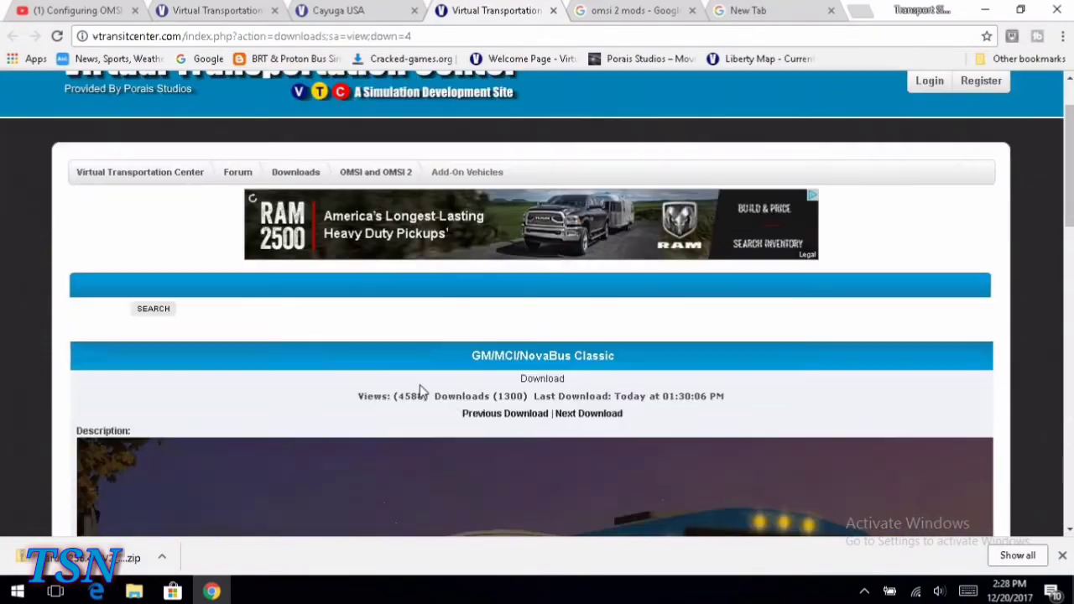
pyautogui.scroll(-5, 568, 328)
pyautogui.scroll(3, 597, 411)
pyautogui.scroll(-3, 600, 413)
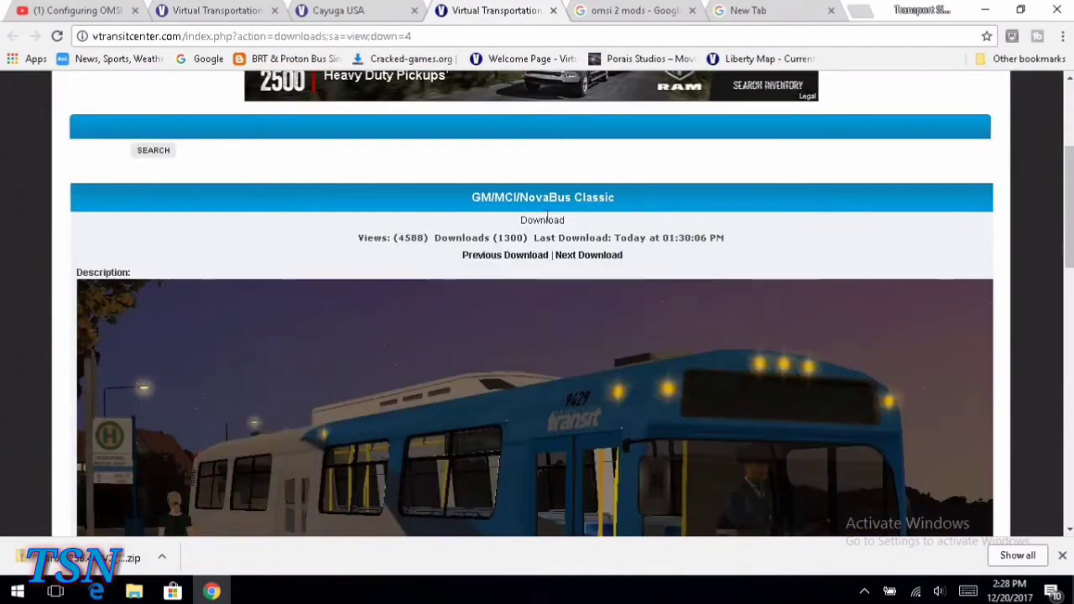
pyautogui.click(555, 11)
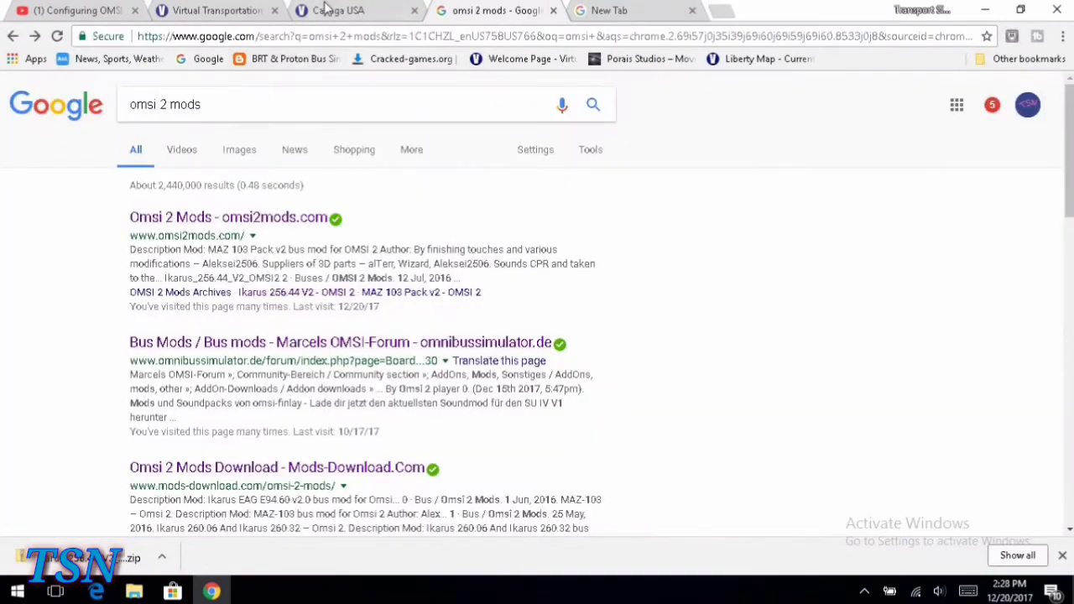
# Examine the download version, required maps and optional AI vehicles listed in the Cayuga USA thread.
pyautogui.click(326, 9)
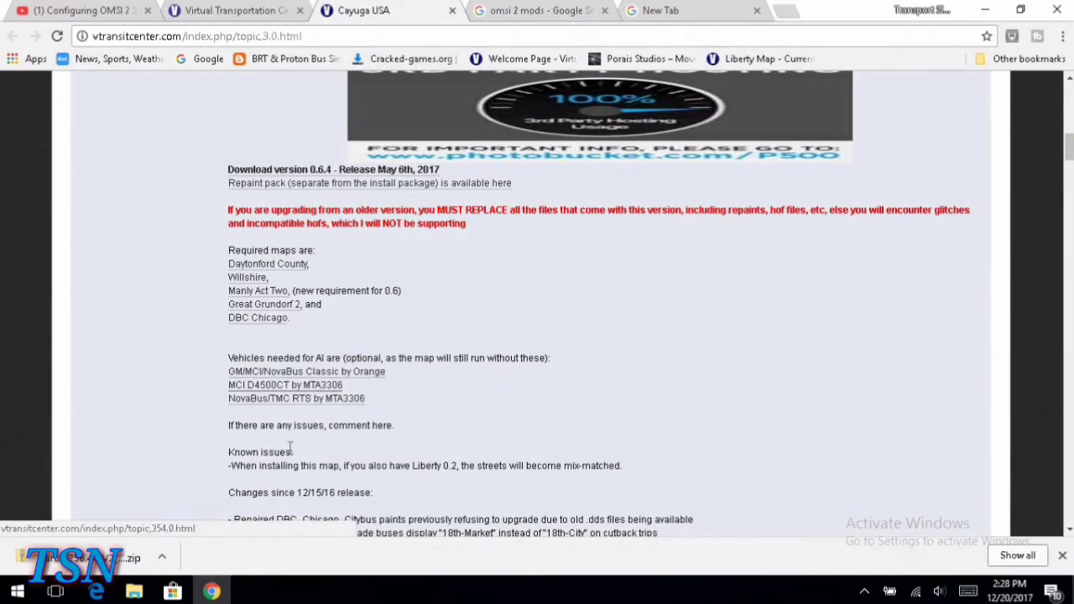
pyautogui.scroll(3, 383, 324)
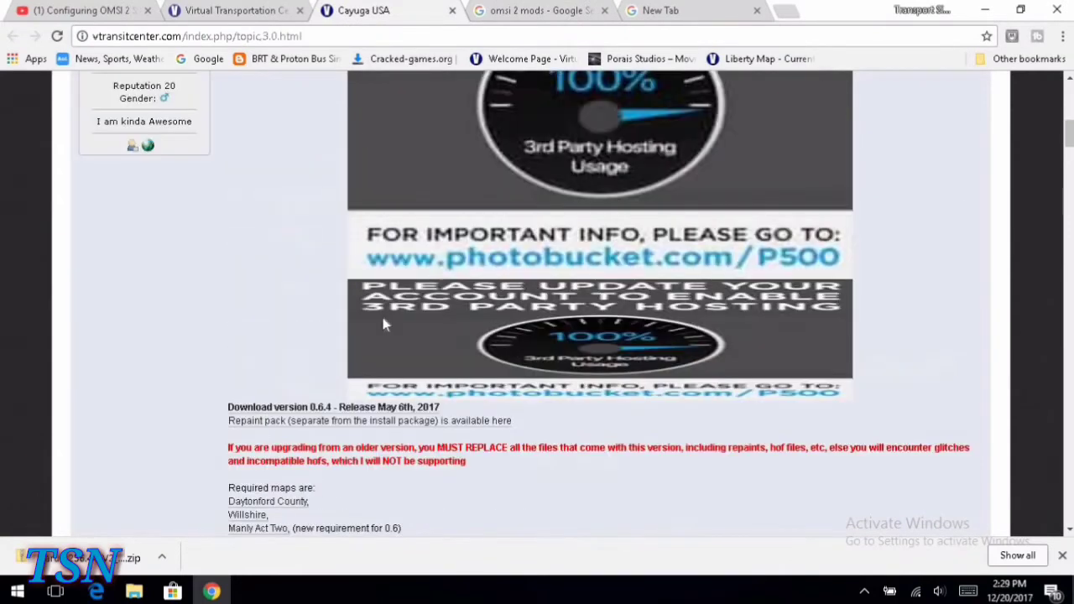
pyautogui.scroll(-3, 444, 426)
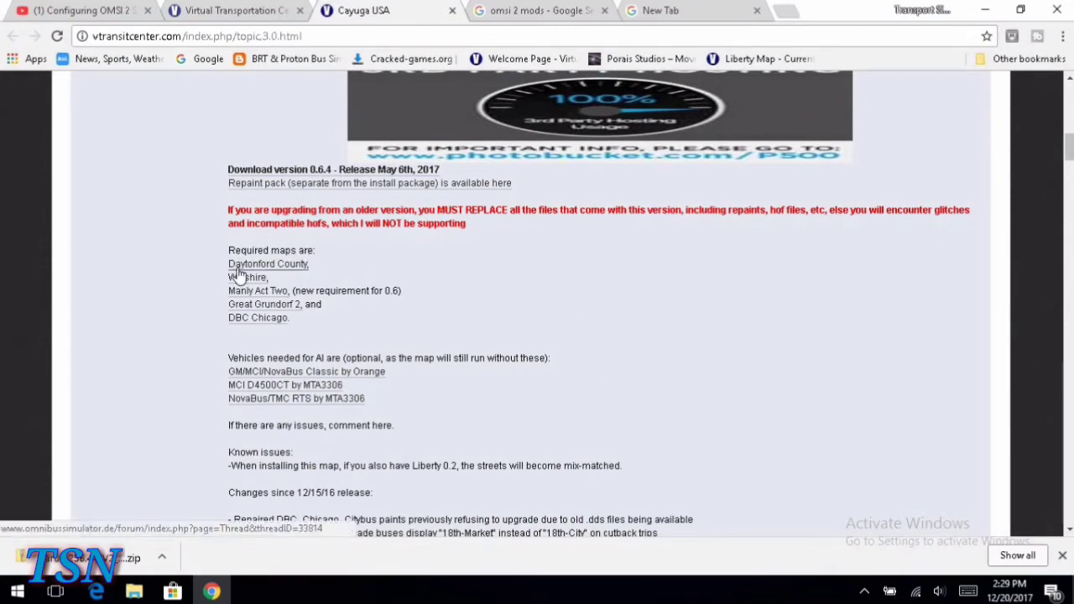
pyautogui.scroll(8, 528, 312)
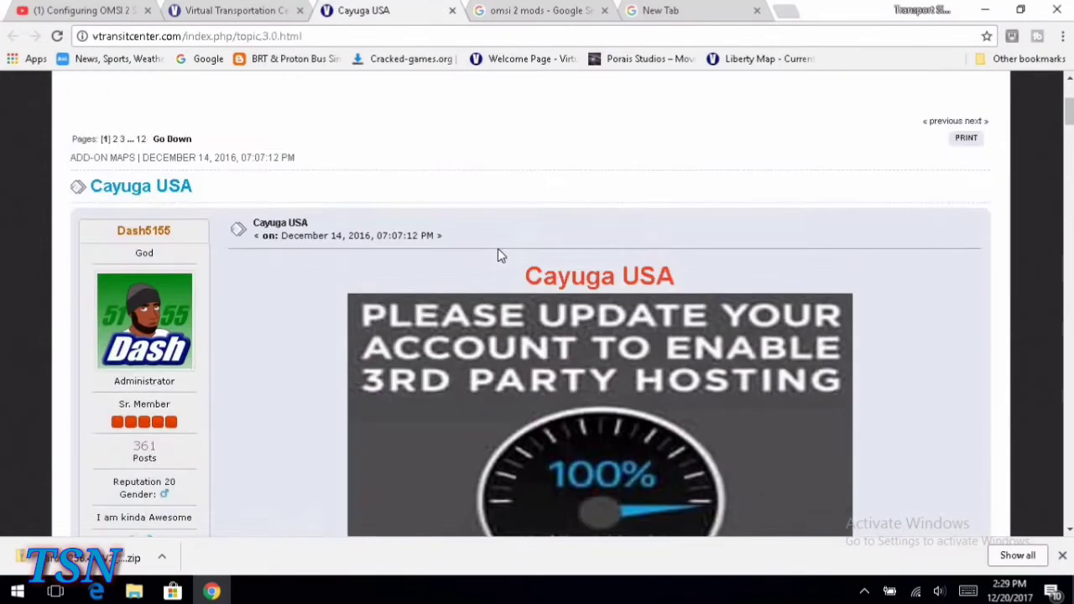
pyautogui.scroll(-6, 498, 254)
pyautogui.scroll(-3, 281, 394)
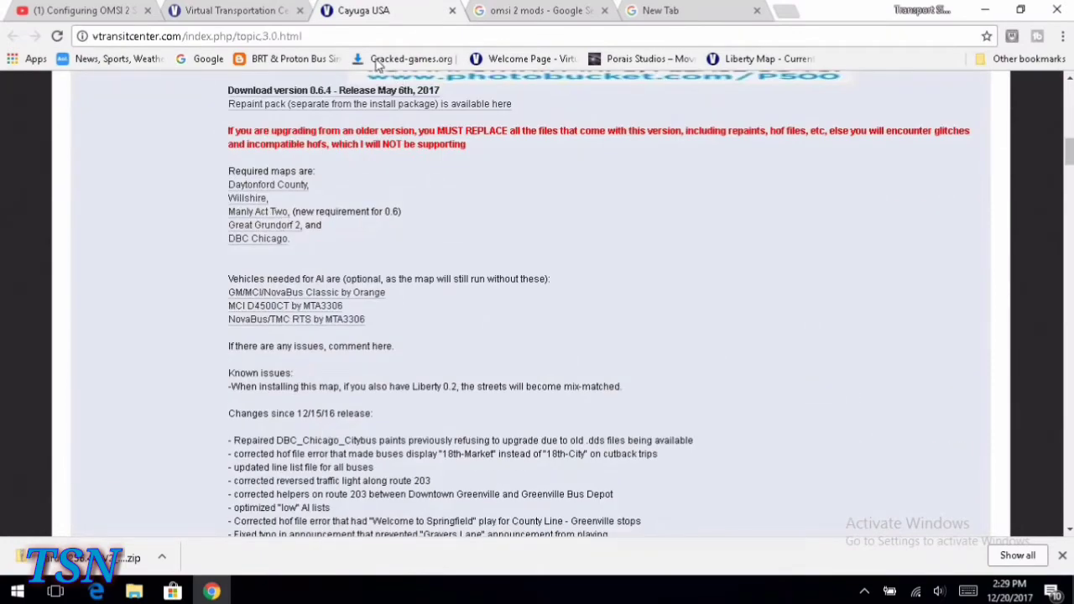
# Look over the open Virtual Transportation Center tab and minimize the browser to return to the folder windows.
pyautogui.click(235, 12)
pyautogui.scroll(6, 496, 185)
pyautogui.scroll(-5, 470, 286)
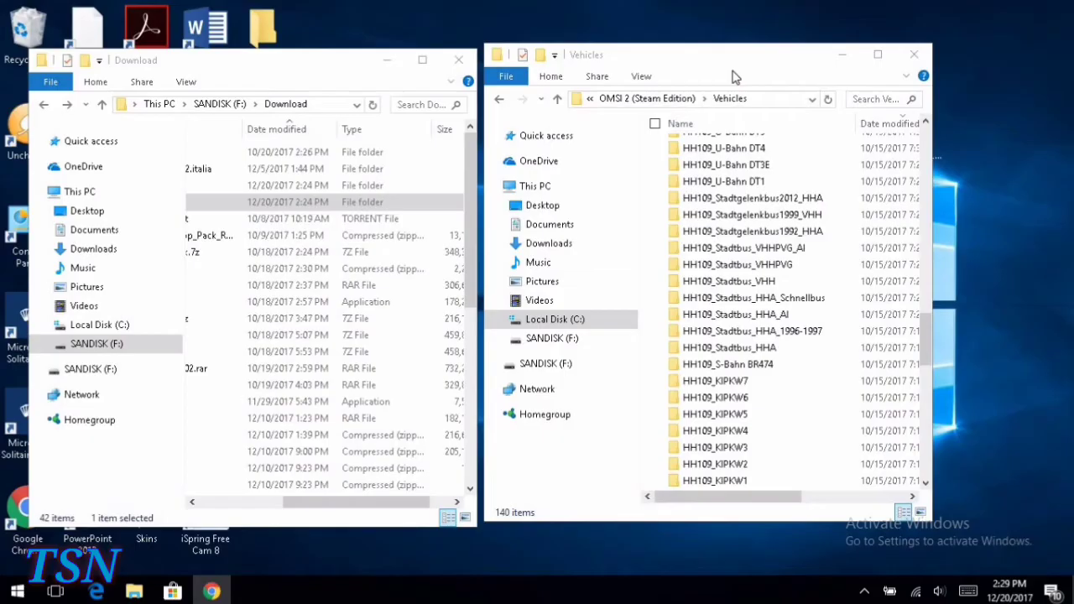
pyautogui.click(985, 10)
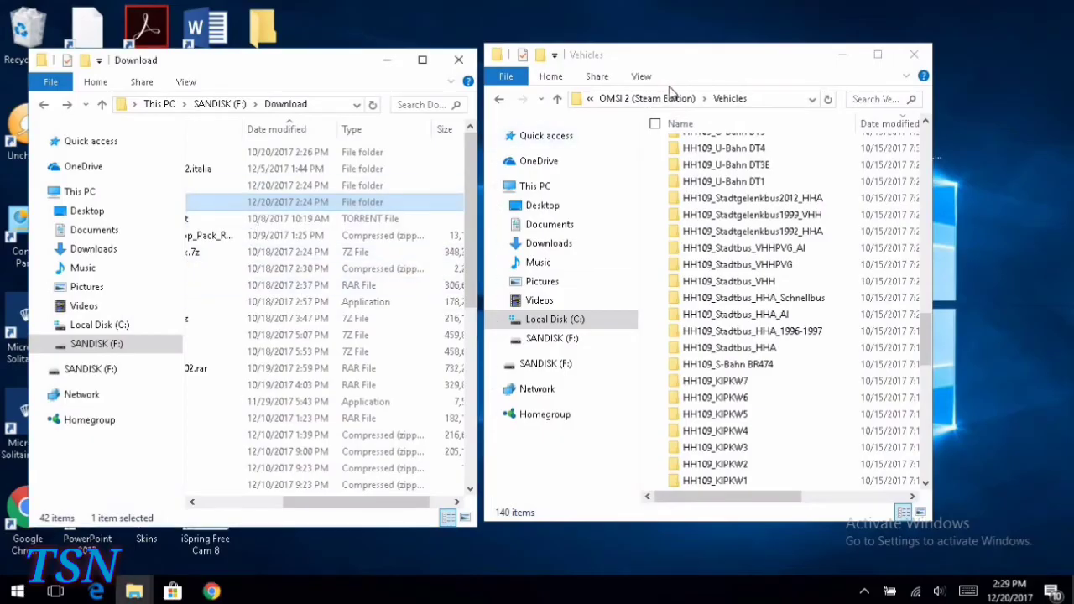
# Move the Vehicles window away from the Download window and return it to the main OMSI 2 (Steam Edition) folder.
pyautogui.moveTo(679, 73); pyautogui.dragTo(770, 72)
pyautogui.scroll(12, 760, 218)
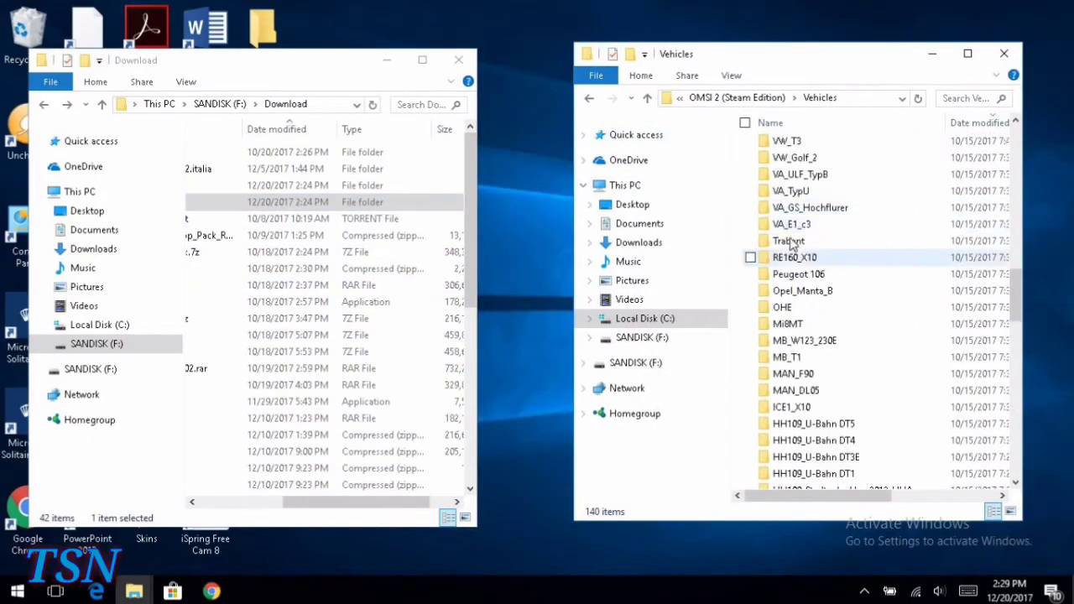
pyautogui.click(589, 102)
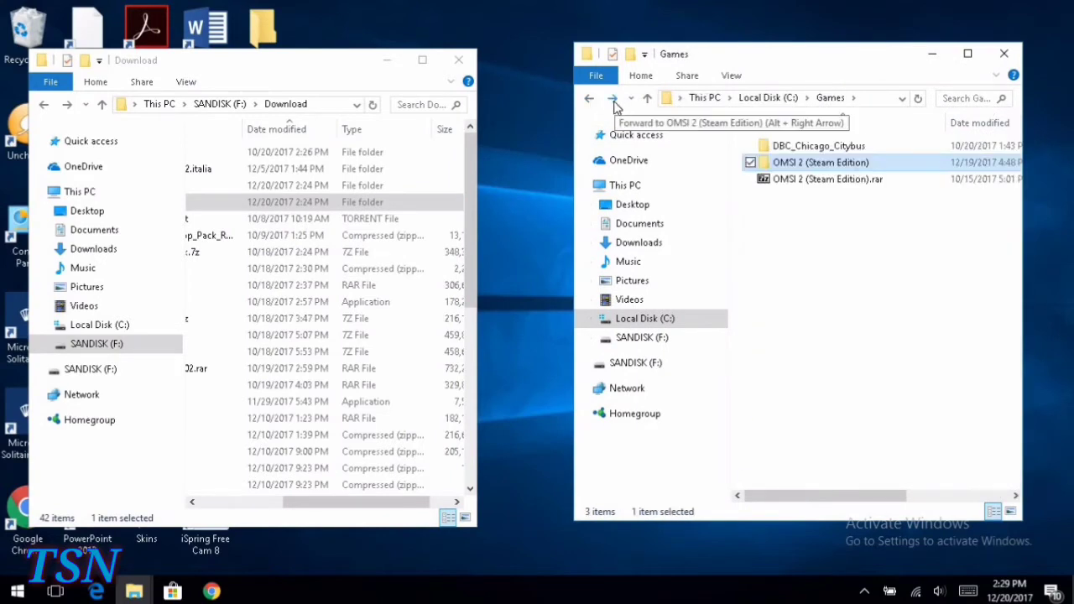
pyautogui.click(613, 98)
pyautogui.scroll(5, 812, 243)
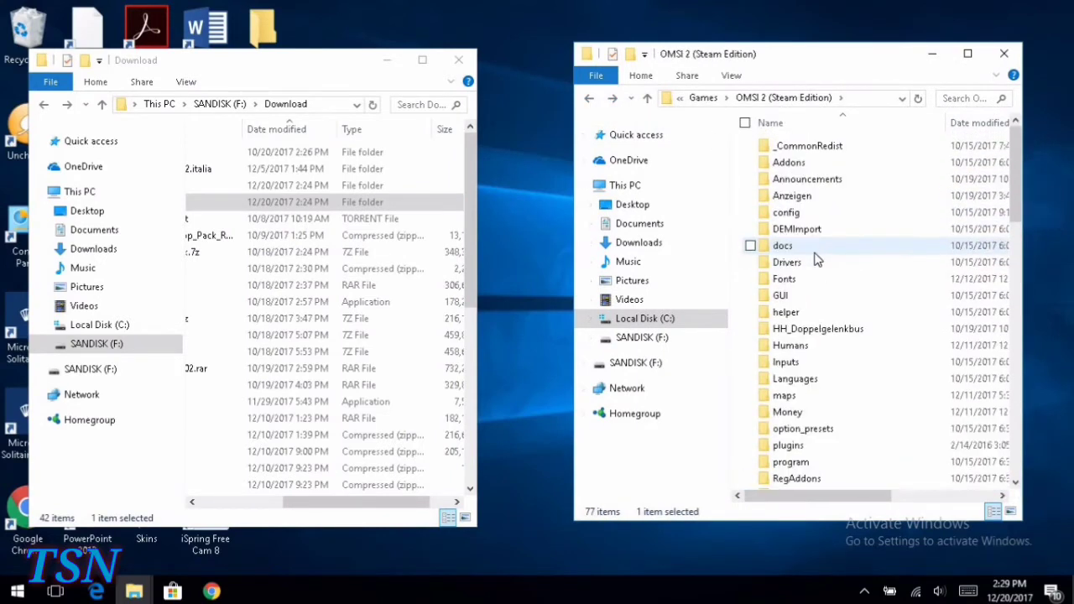
# Reposition the Download window, bring its file names into view and sort the files by date modified.
pyautogui.moveTo(342, 66); pyautogui.dragTo(386, 66)
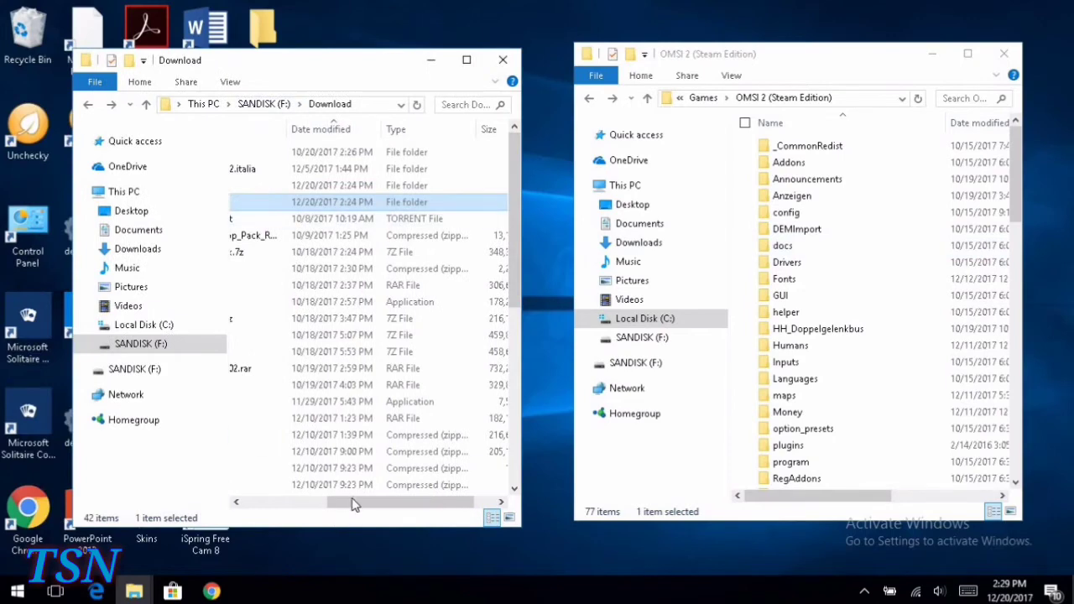
pyautogui.moveTo(352, 501); pyautogui.dragTo(269, 403)
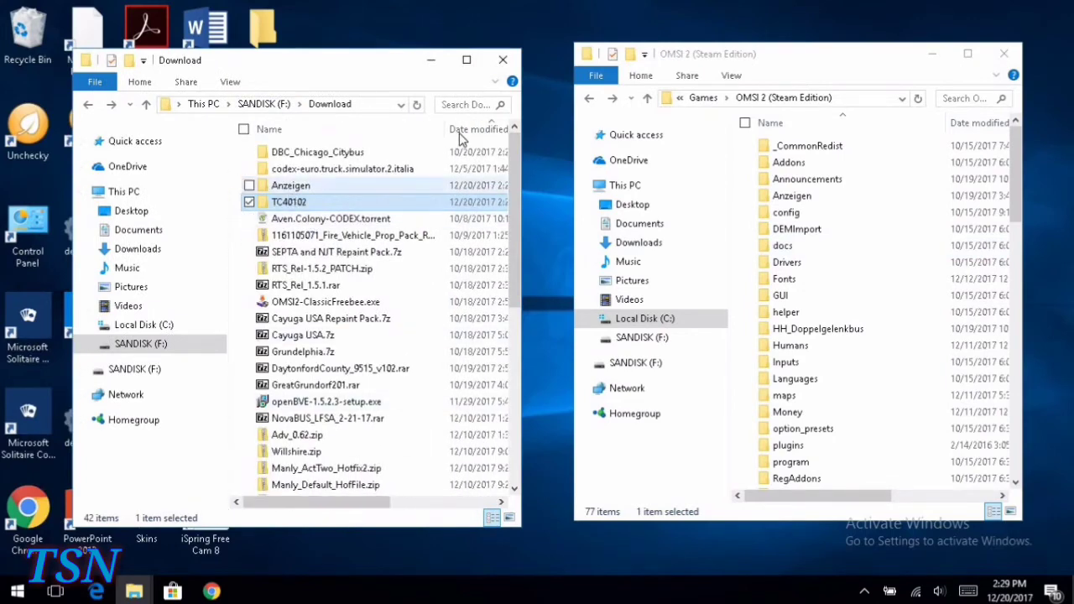
pyautogui.click(240, 176)
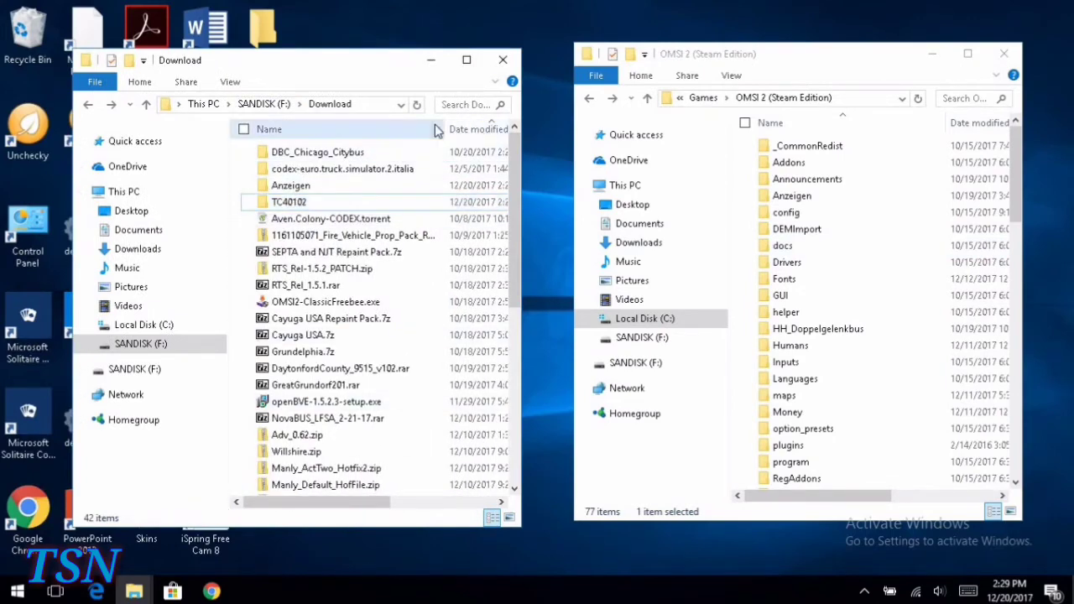
pyautogui.click(470, 129)
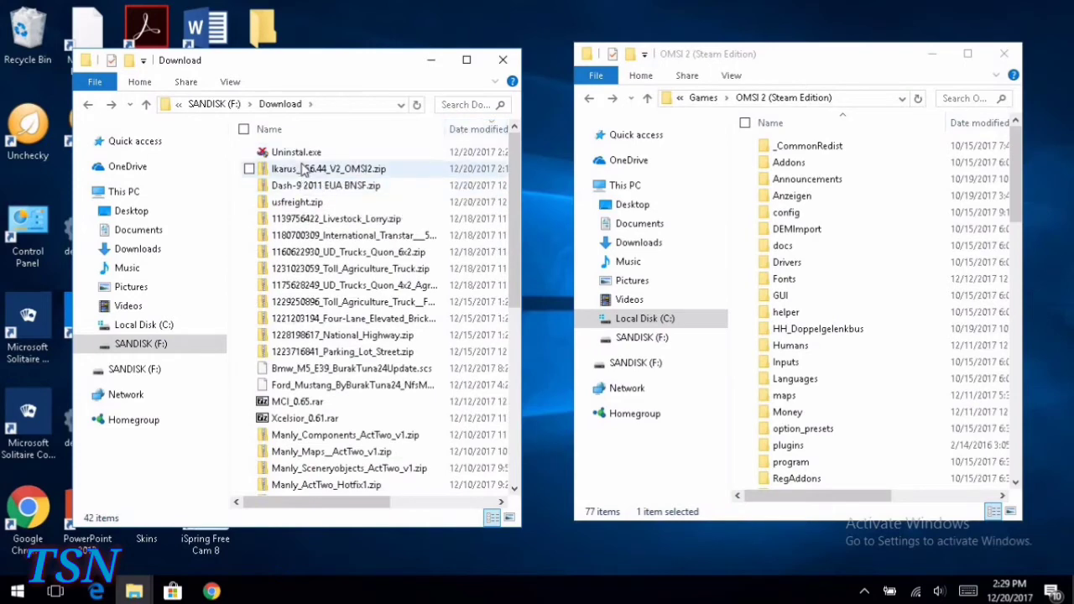
# Find Cayuga USA.7z in the Download folder, open it in 7-Zip and arrange its window beside the OMSI 2 window.
pyautogui.scroll(-4, 319, 188)
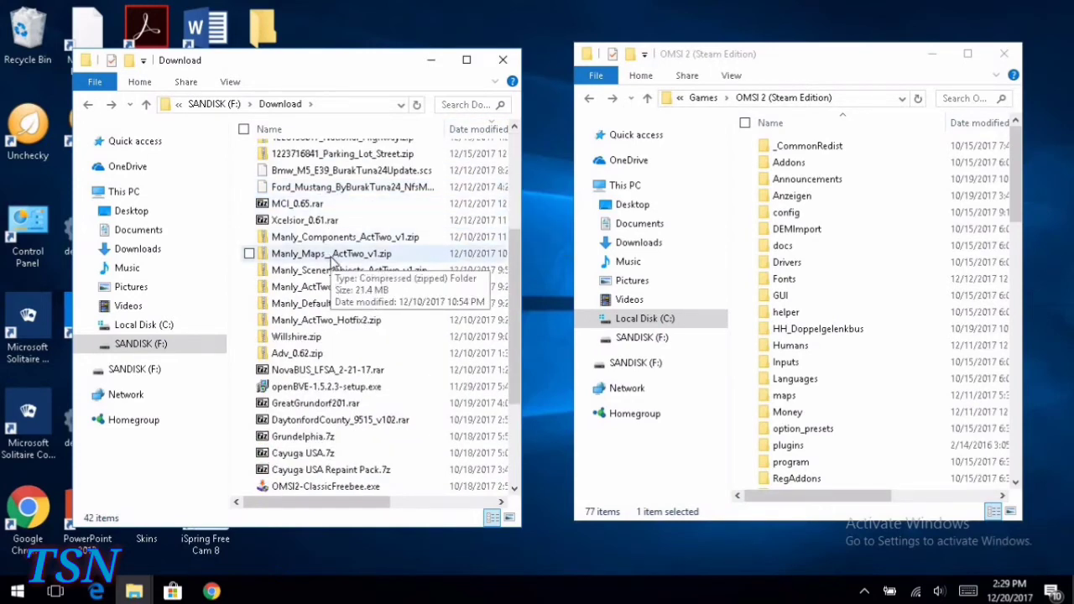
pyautogui.scroll(-3, 331, 260)
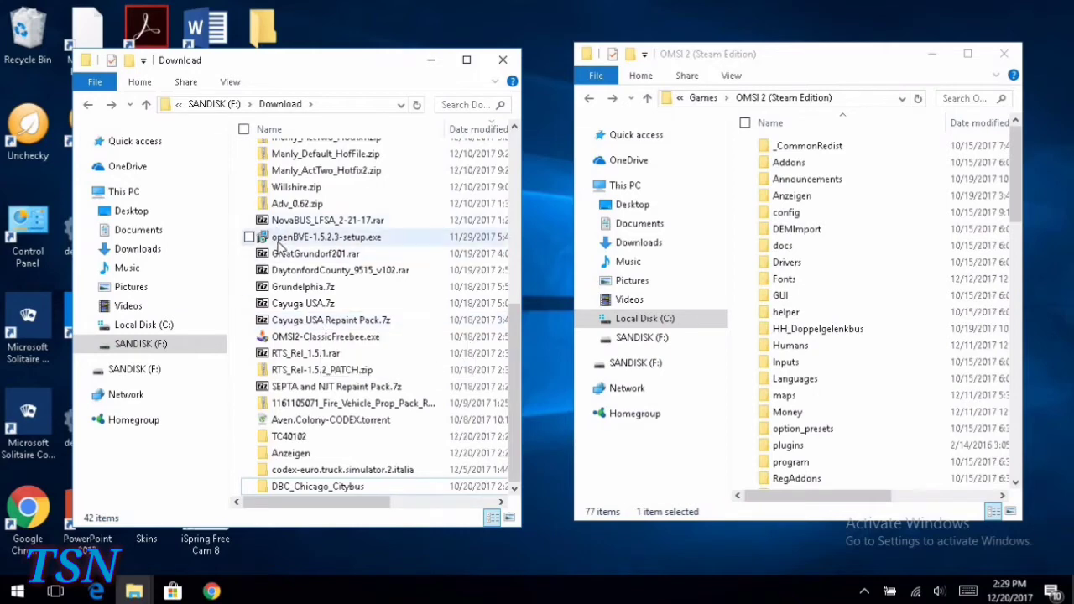
pyautogui.click(291, 304)
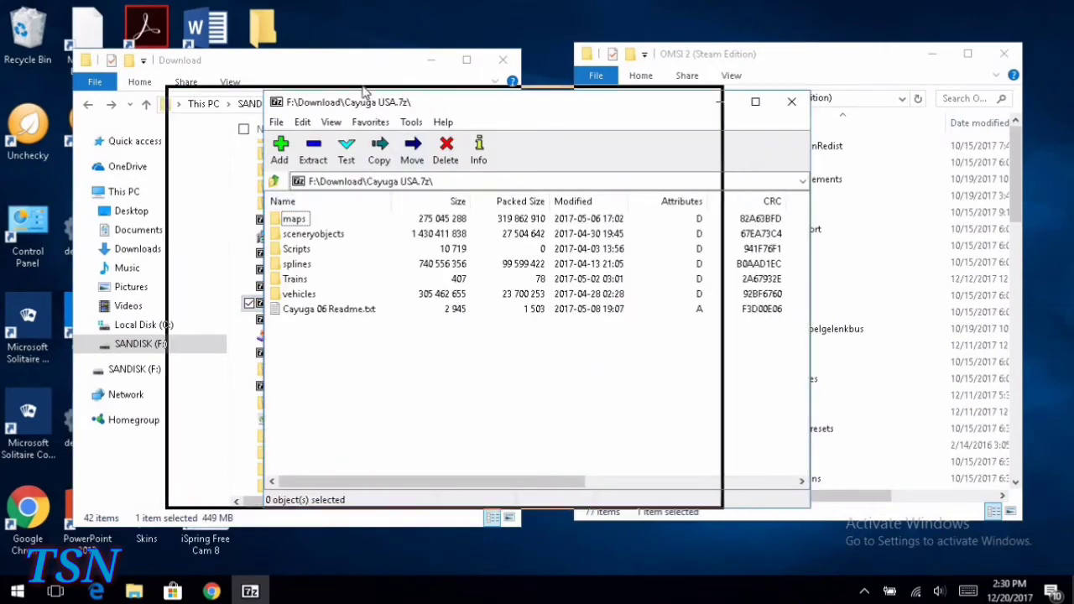
pyautogui.moveTo(440, 105); pyautogui.dragTo(268, 89)
pyautogui.moveTo(451, 92); pyautogui.dragTo(421, 92)
pyautogui.moveTo(789, 64); pyautogui.dragTo(828, 62)
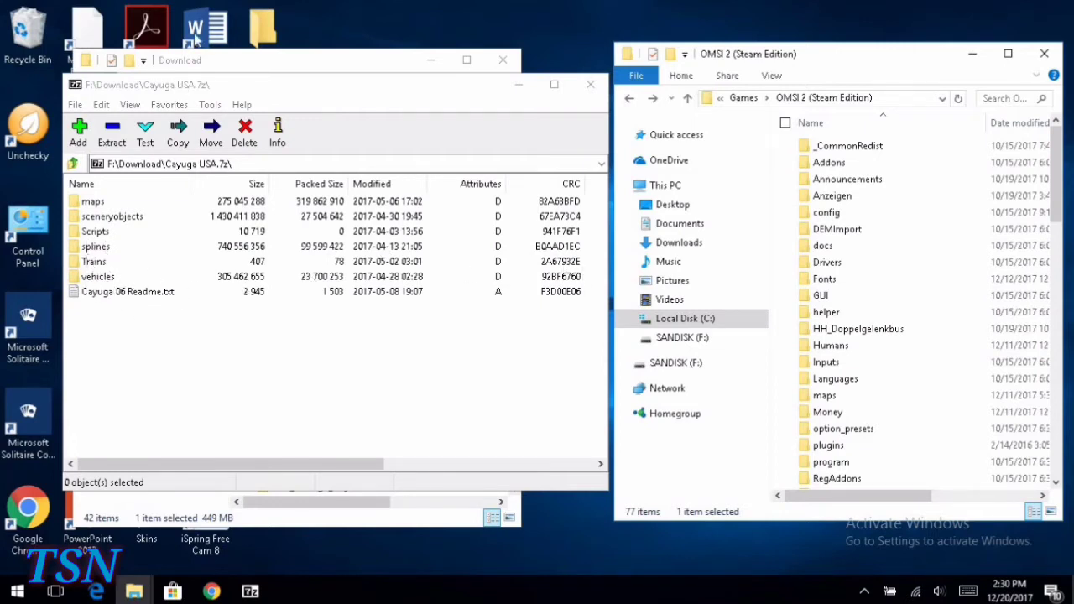
# Move the 7-Zip window clear of the OMSI 2 window and demonstrate selecting the archive's six folders, clearing the selection again.
pyautogui.moveTo(273, 88); pyautogui.dragTo(386, 80)
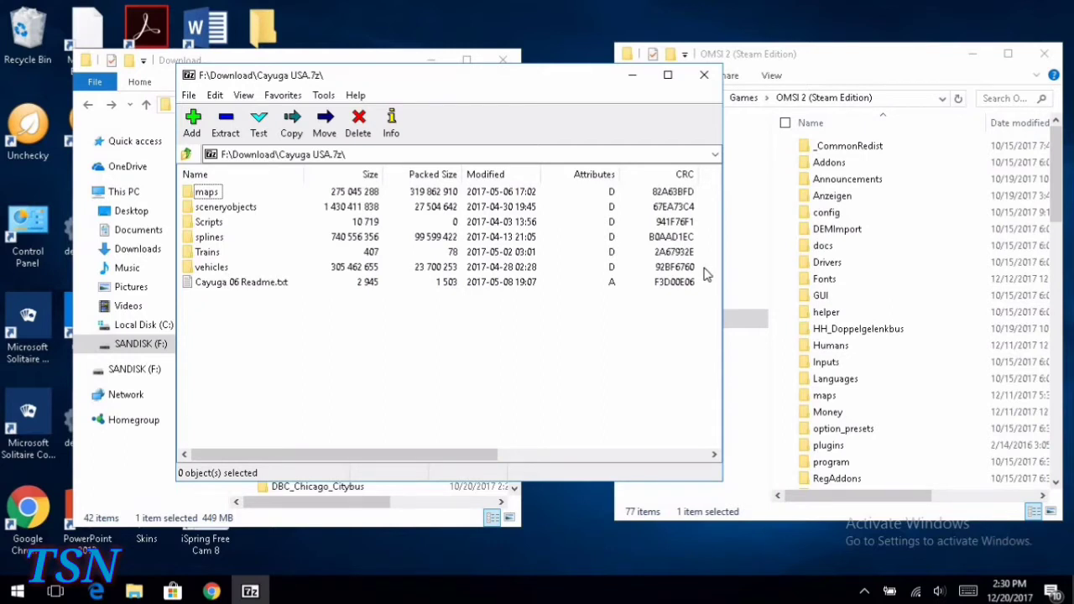
pyautogui.moveTo(587, 273); pyautogui.dragTo(174, 185)
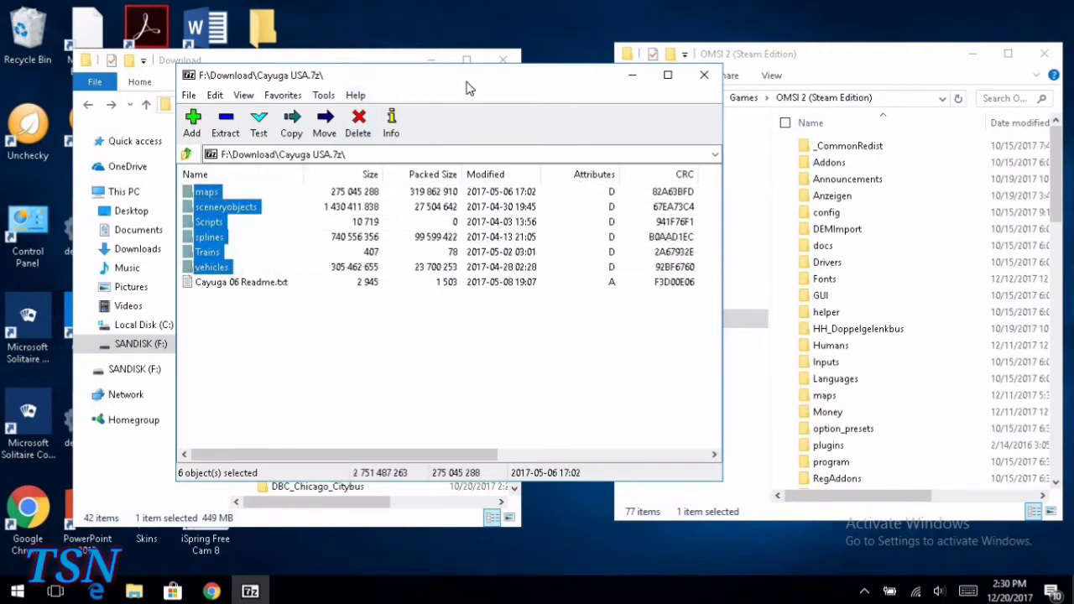
pyautogui.moveTo(463, 85); pyautogui.dragTo(151, 99)
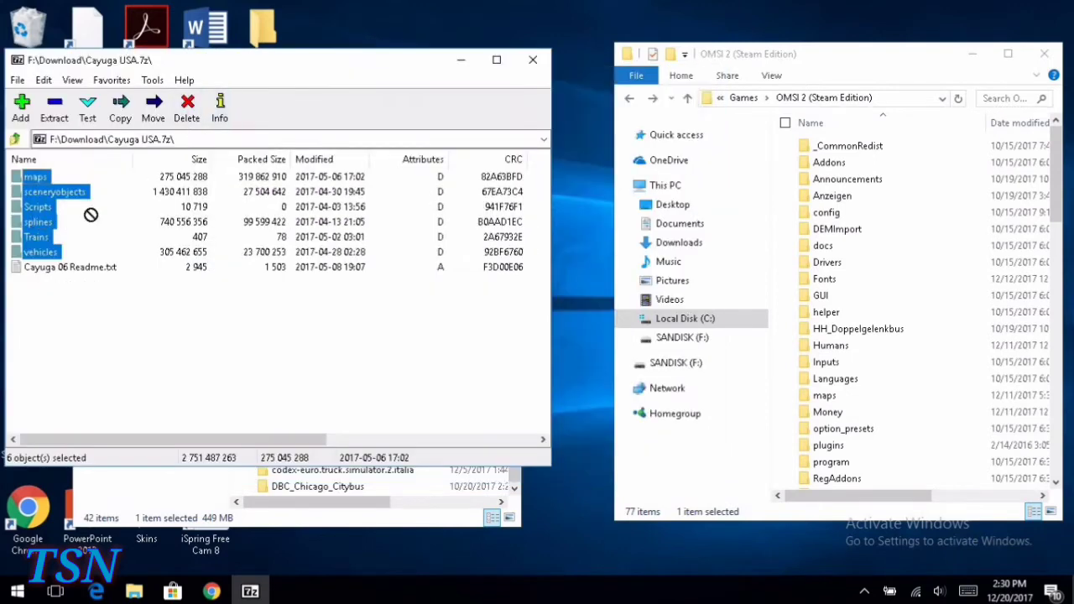
pyautogui.moveTo(90, 214); pyautogui.dragTo(384, 245)
pyautogui.click(211, 364)
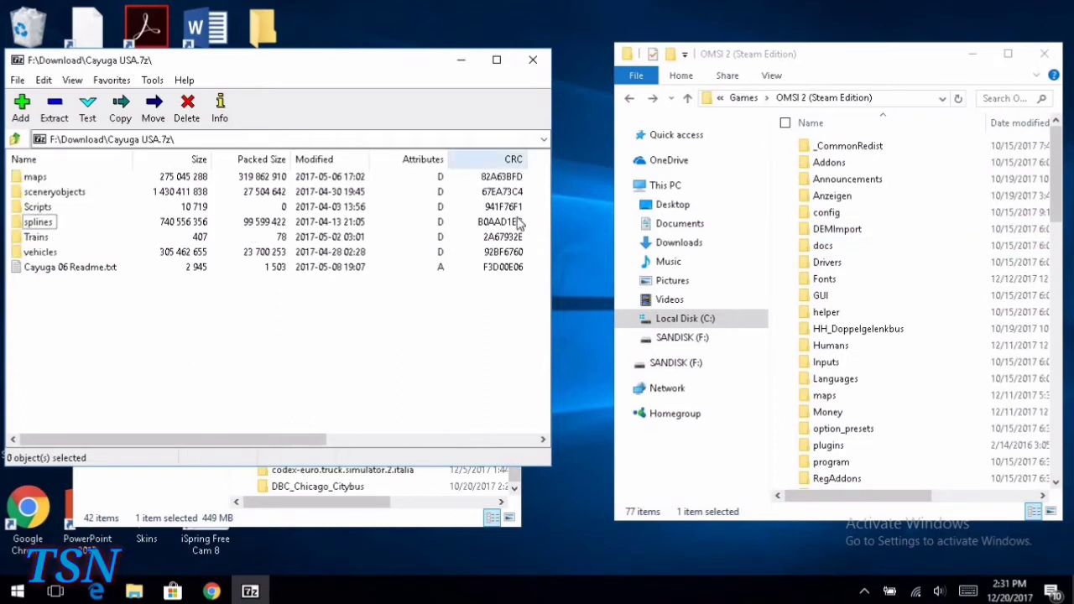
# Copy the maps, sceneryobjects, Scripts, splines, Trains and vehicles folders from Cayuga USA.7z into the OMSI 2 (Steam Edition) folder.
pyautogui.moveTo(420, 263); pyautogui.dragTo(13, 171)
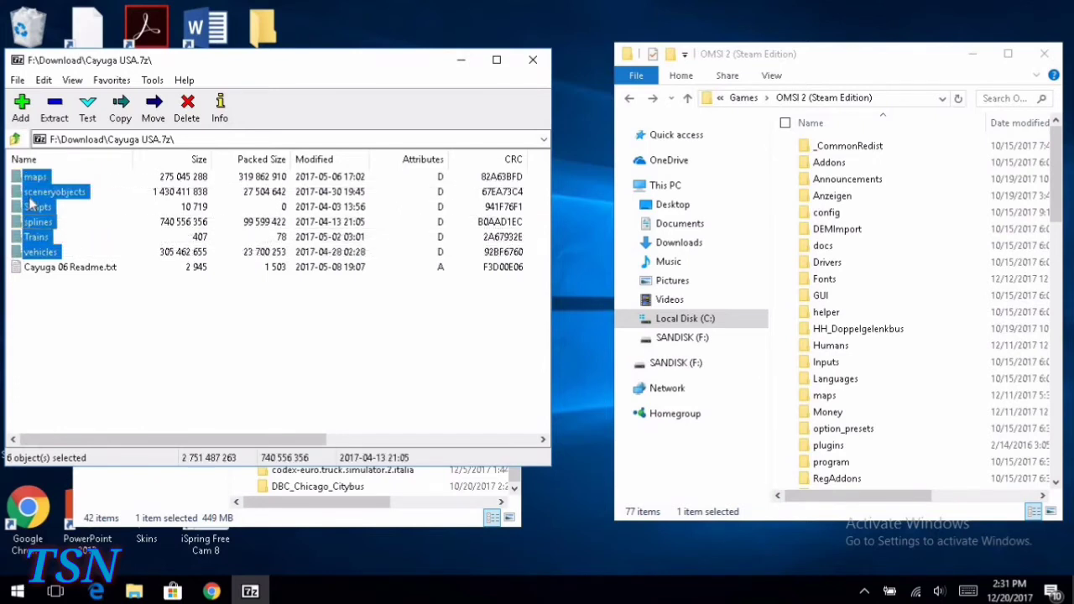
pyautogui.moveTo(95, 206); pyautogui.dragTo(333, 209)
pyautogui.moveTo(446, 214); pyautogui.dragTo(656, 165)
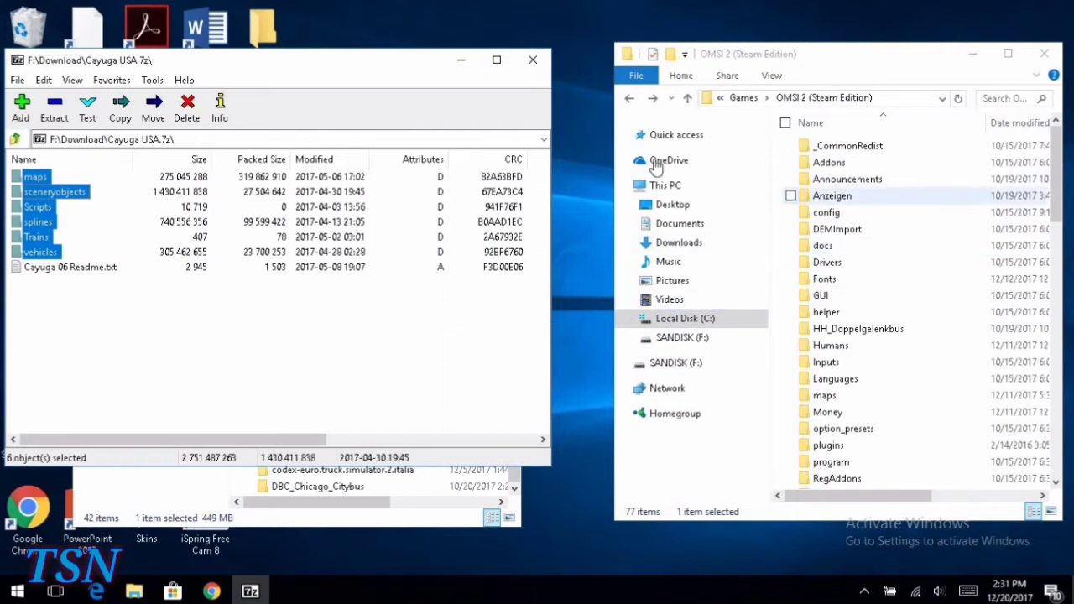
pyautogui.click(631, 99)
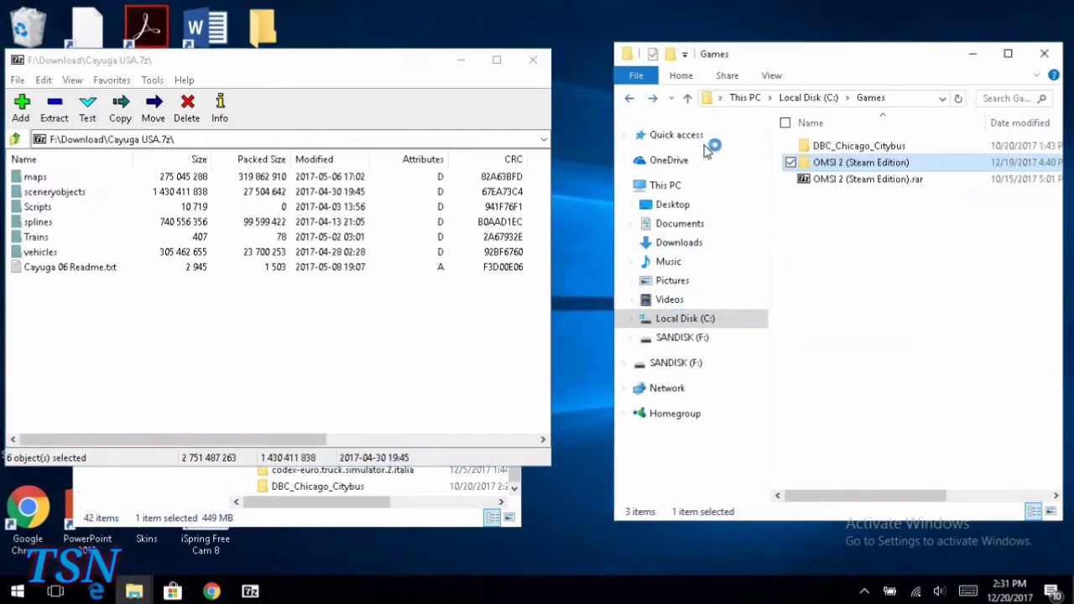
pyautogui.doubleClick(859, 170)
pyautogui.scroll(-10, 839, 227)
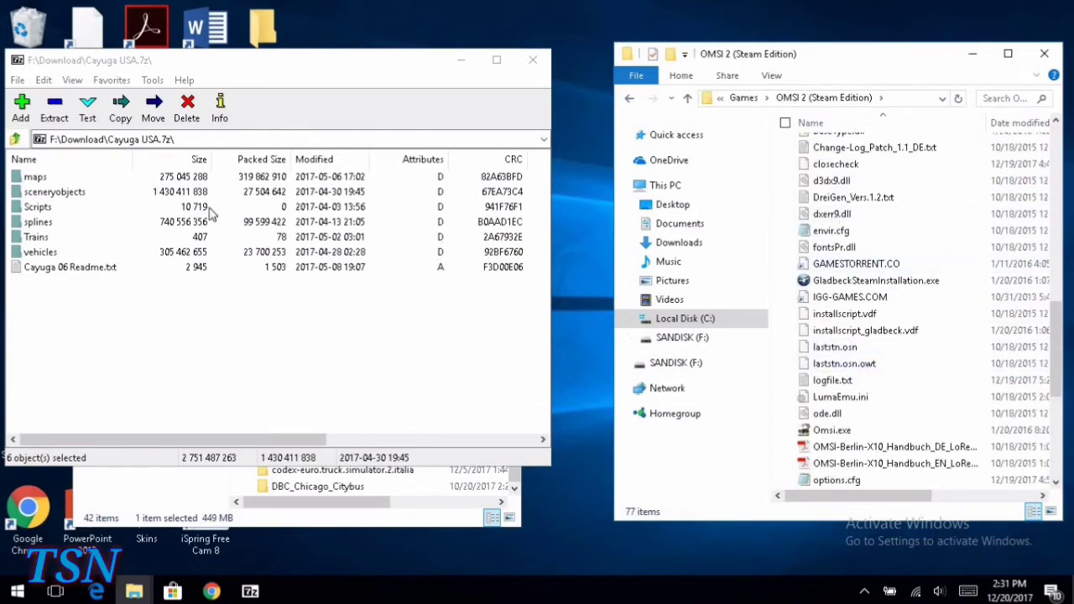
pyautogui.moveTo(541, 260); pyautogui.dragTo(804, 335)
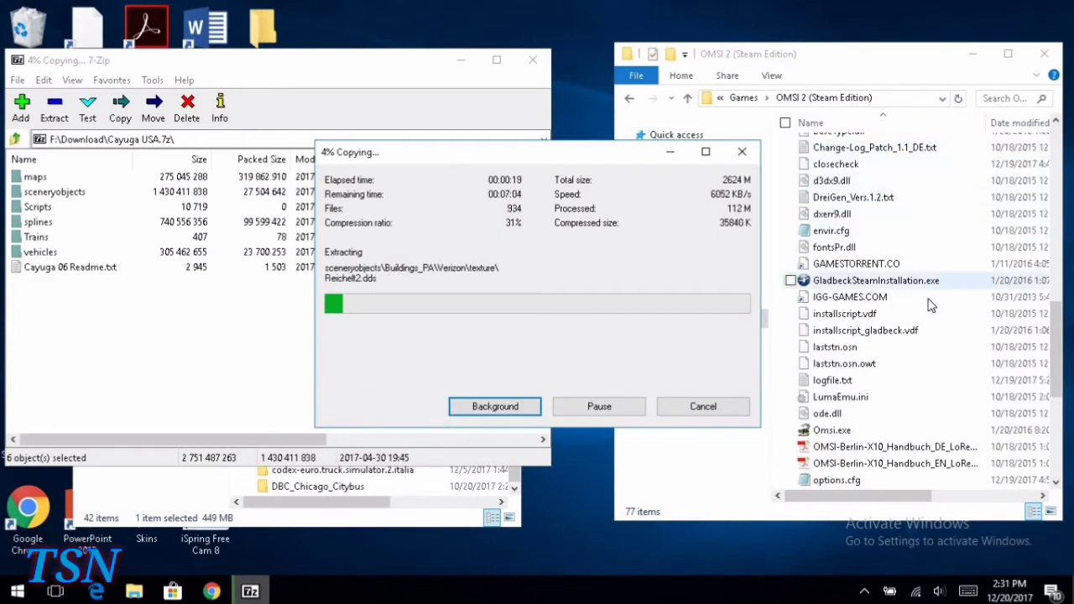
pyautogui.scroll(7, 902, 239)
pyautogui.scroll(6, 905, 244)
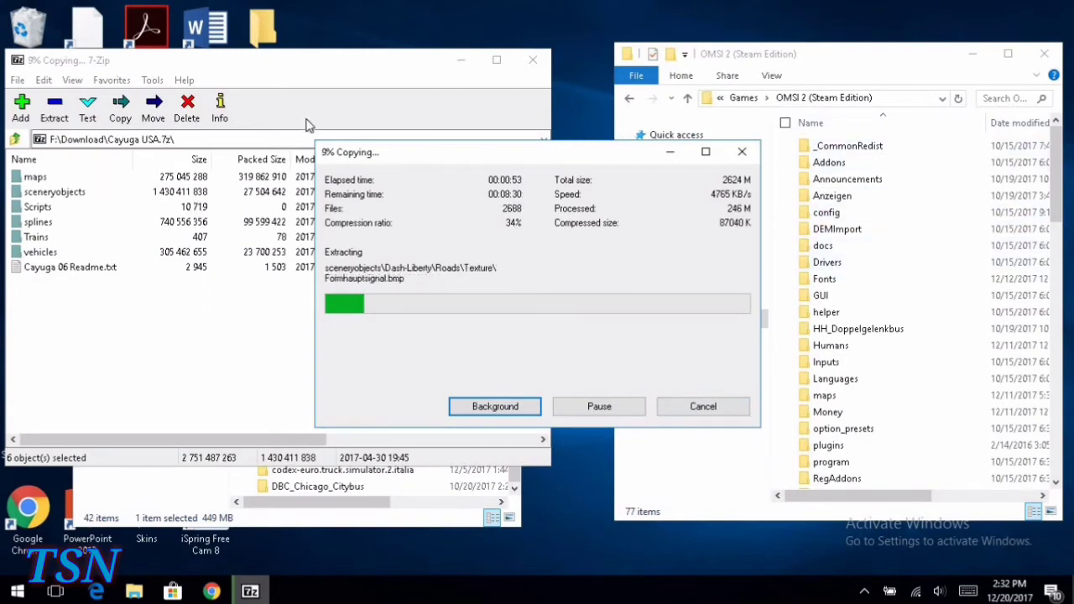
# Open Grundelphia.7z from the Download folder, select its eight folders from maps to vehicles and arrange its window beside the OMSI 2 window.
pyautogui.click(669, 151)
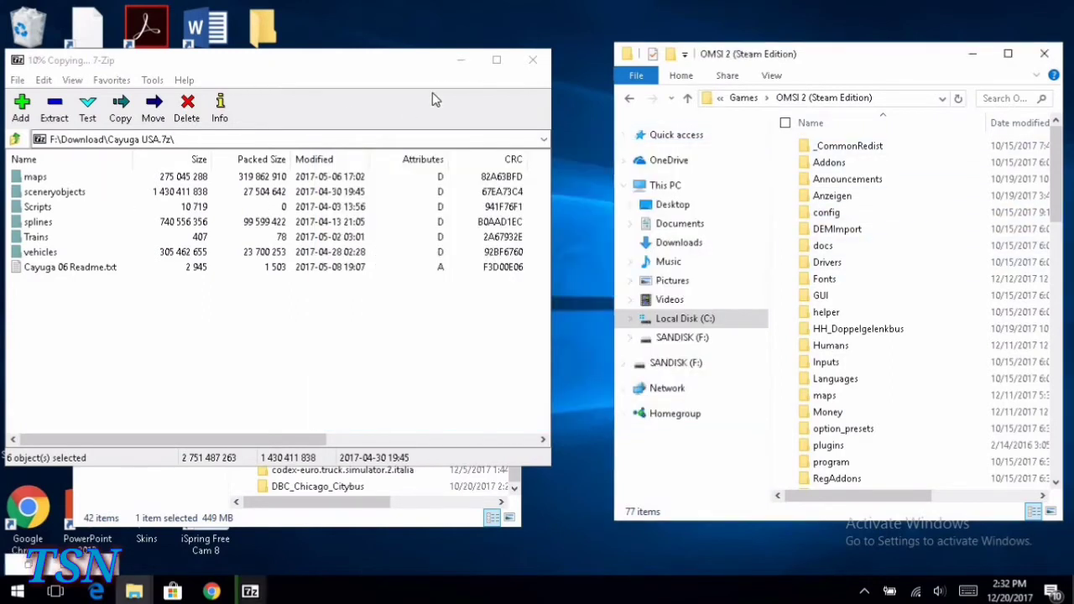
pyautogui.click(419, 487)
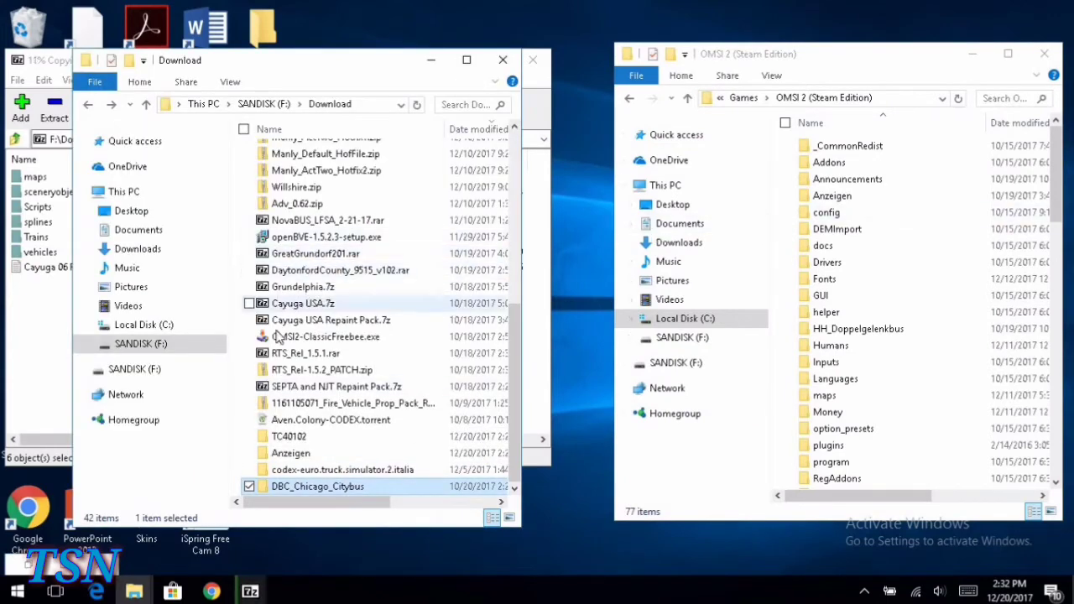
pyautogui.doubleClick(292, 287)
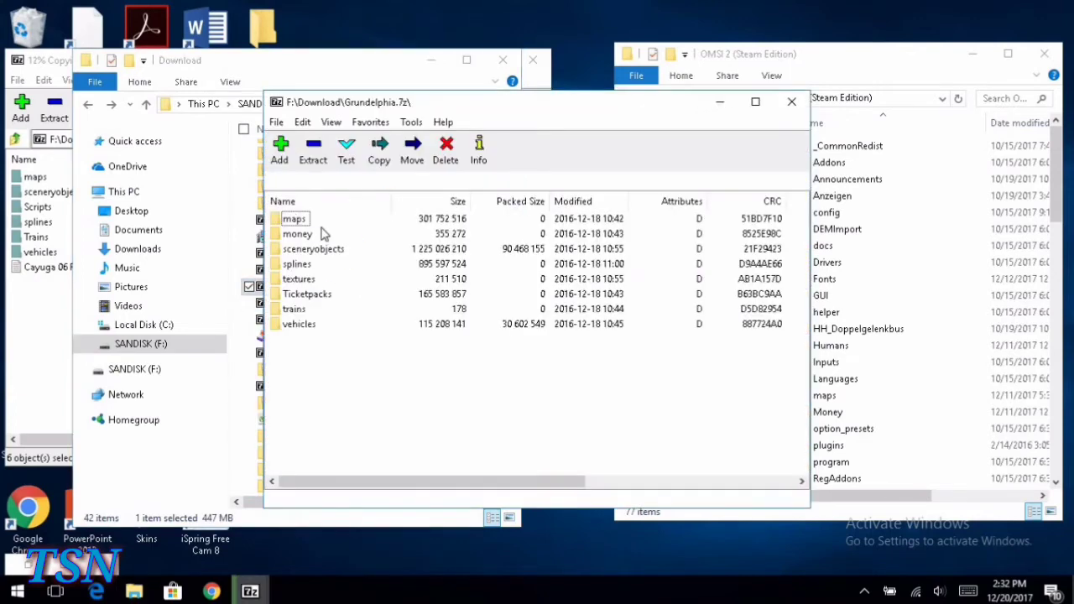
pyautogui.moveTo(501, 103); pyautogui.dragTo(357, 90)
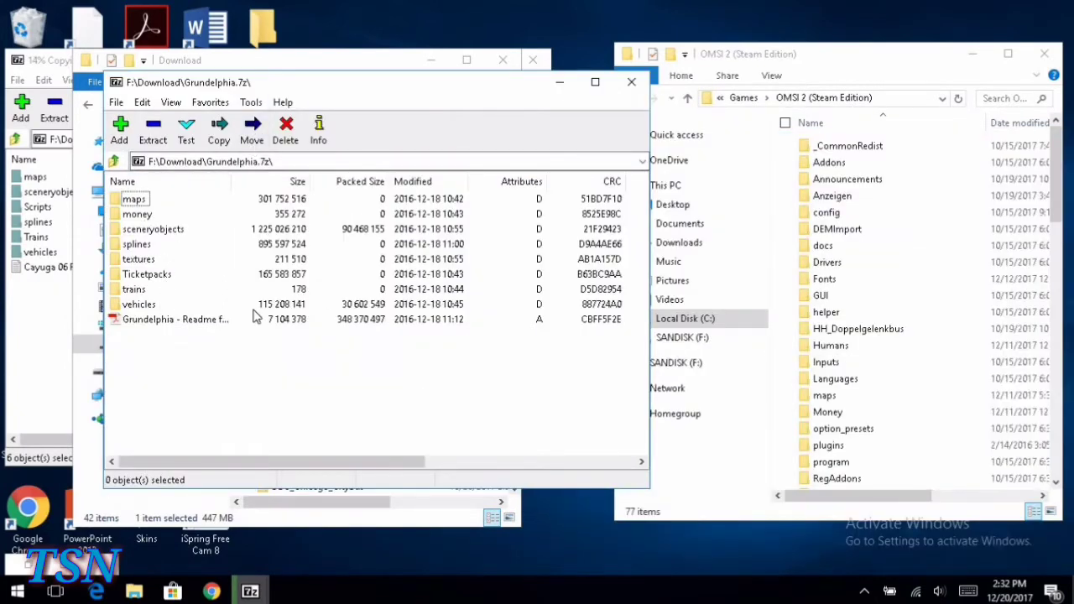
pyautogui.moveTo(558, 311); pyautogui.dragTo(102, 199)
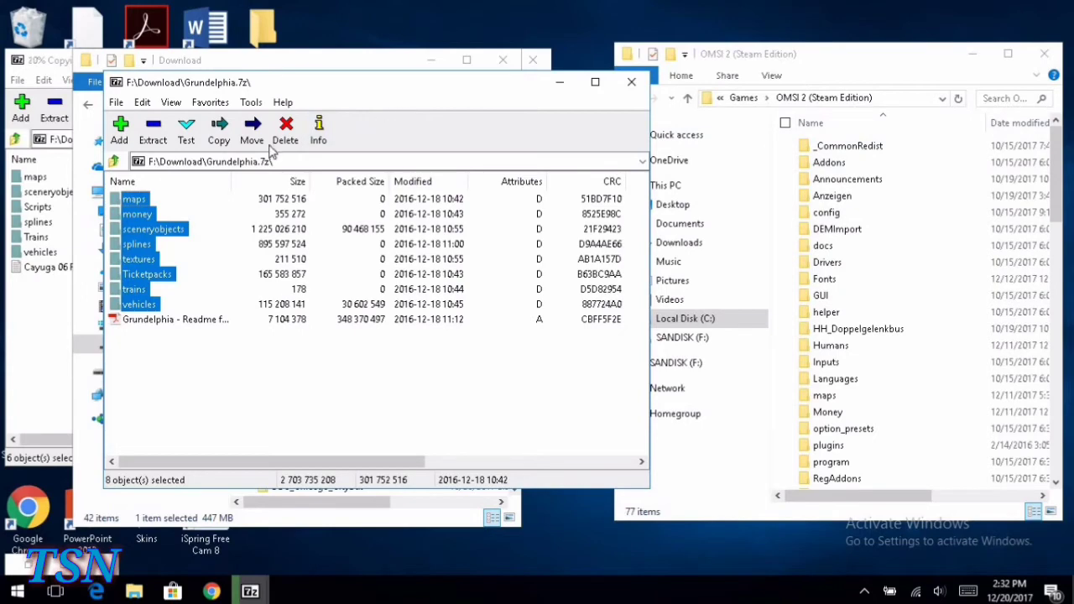
pyautogui.moveTo(383, 92); pyautogui.dragTo(339, 337)
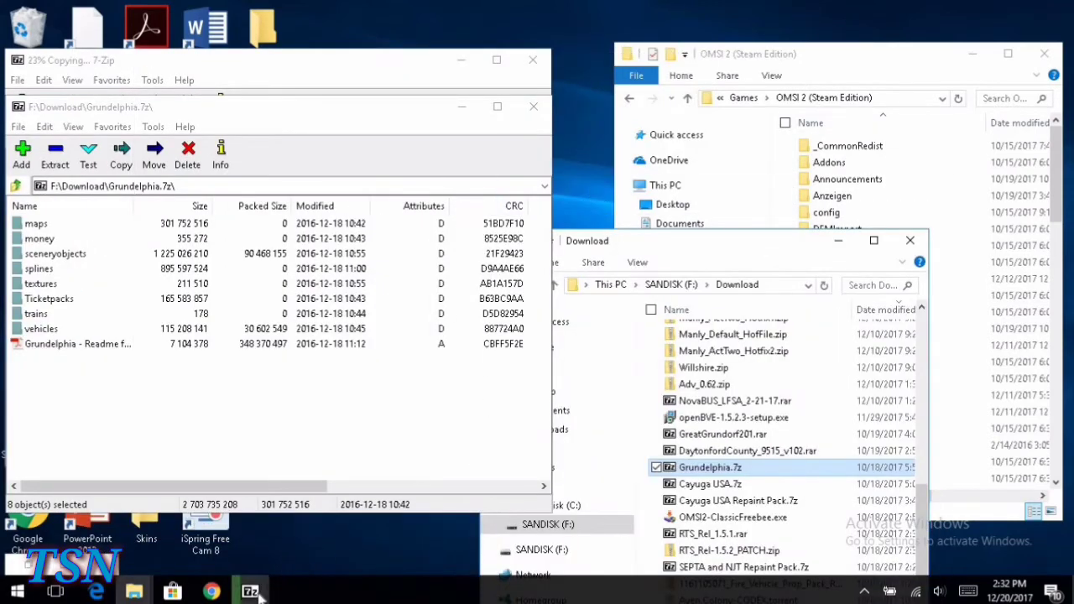
# Bring the Cayuga USA copy progress back into view and rearrange it and the Download window so both can be seen.
pyautogui.moveTo(252, 592)
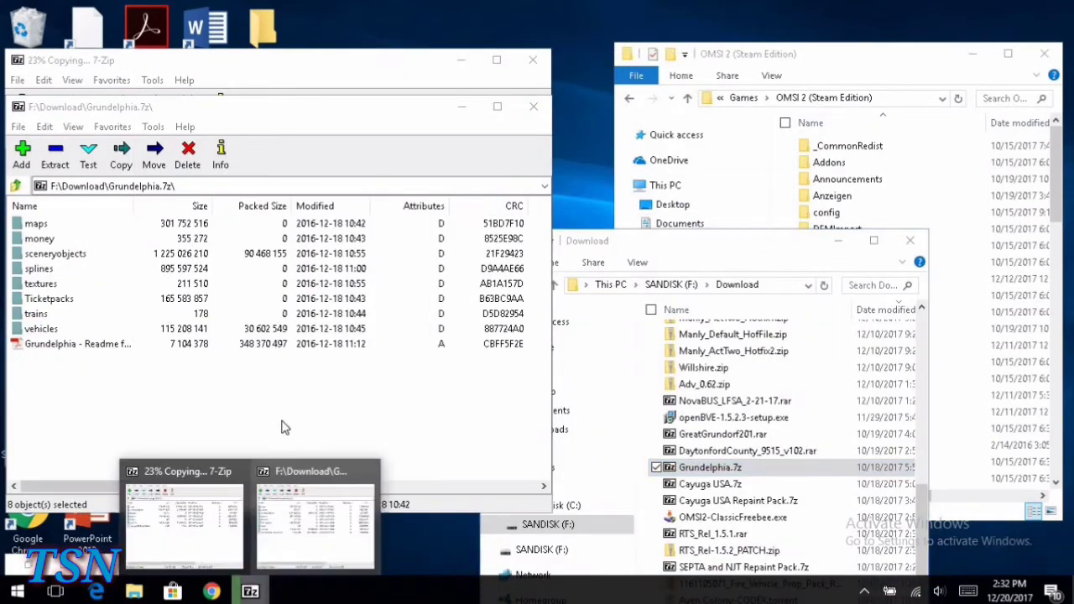
pyautogui.click(201, 491)
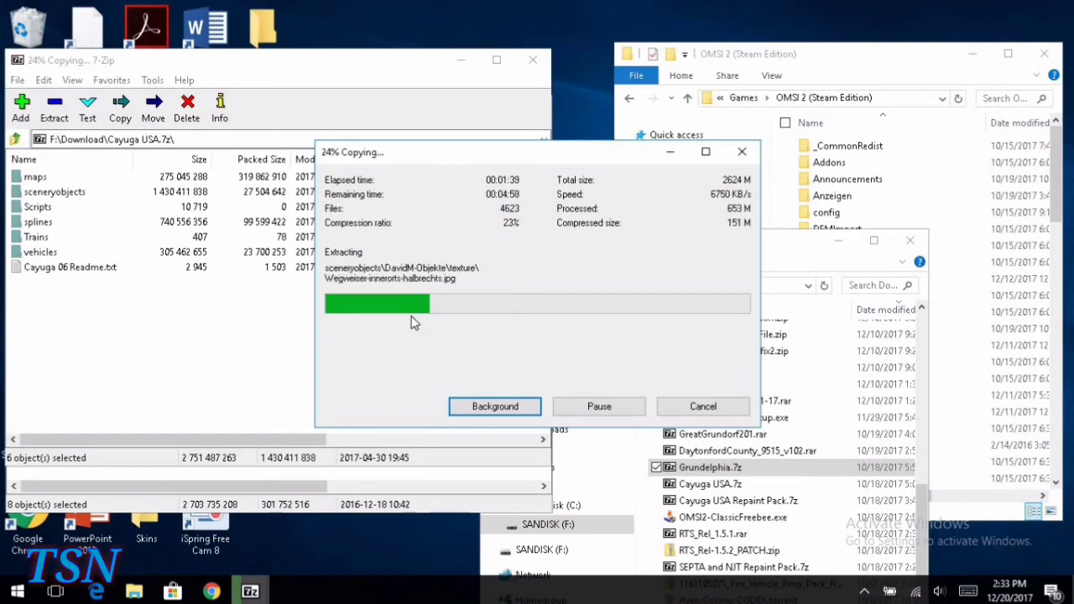
pyautogui.click(798, 265)
pyautogui.moveTo(862, 247); pyautogui.dragTo(396, 146)
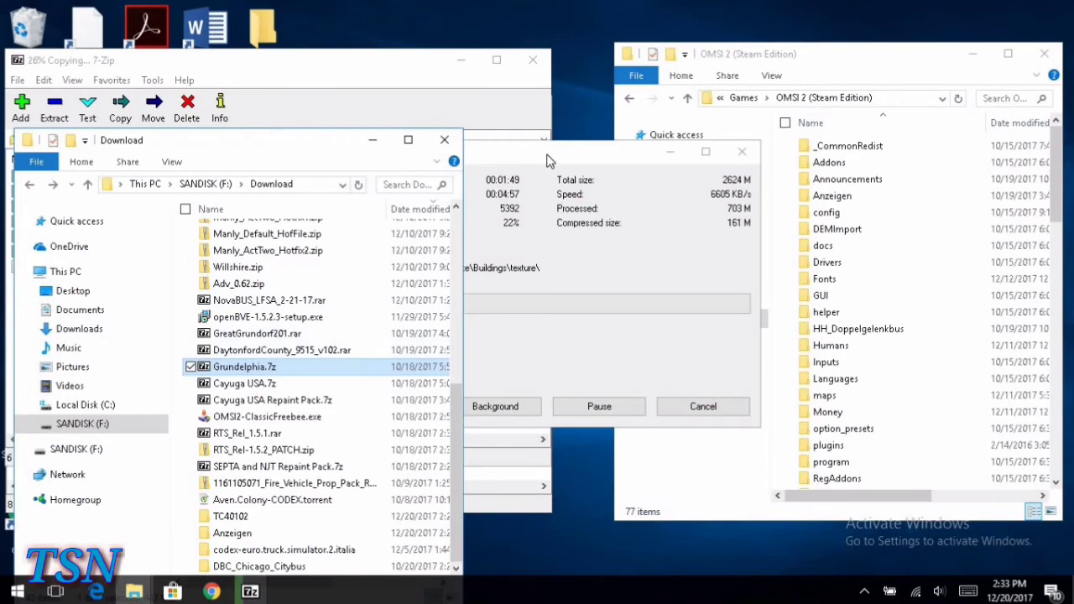
pyautogui.moveTo(547, 159); pyautogui.dragTo(635, 112)
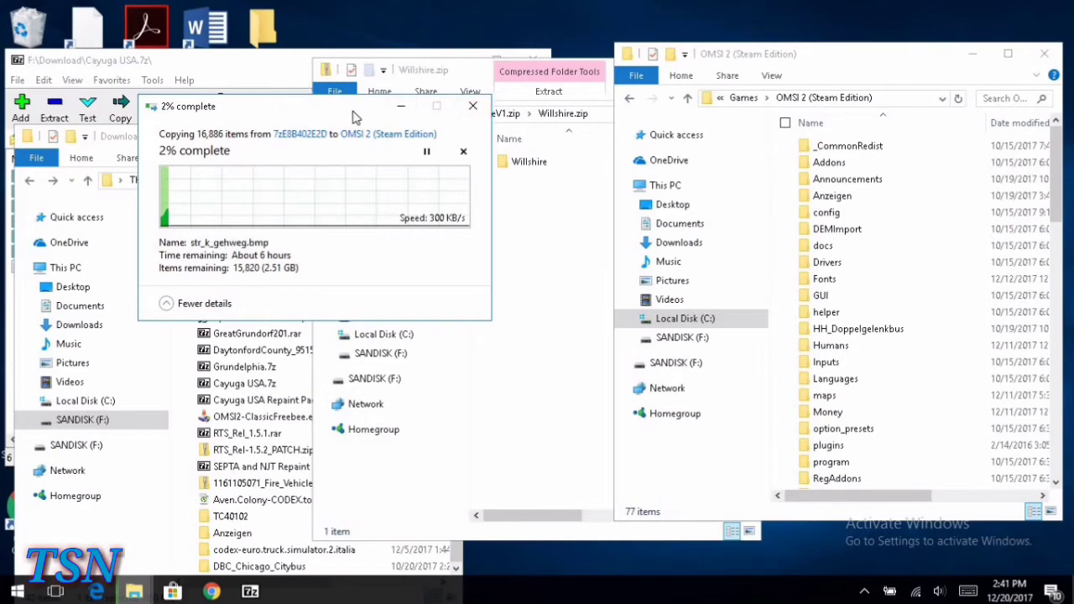
# Move the progress dialog for the copy into OMSI 2 (Steam Edition) clear of the Download window's file list.
pyautogui.moveTo(353, 117); pyautogui.dragTo(552, 152)
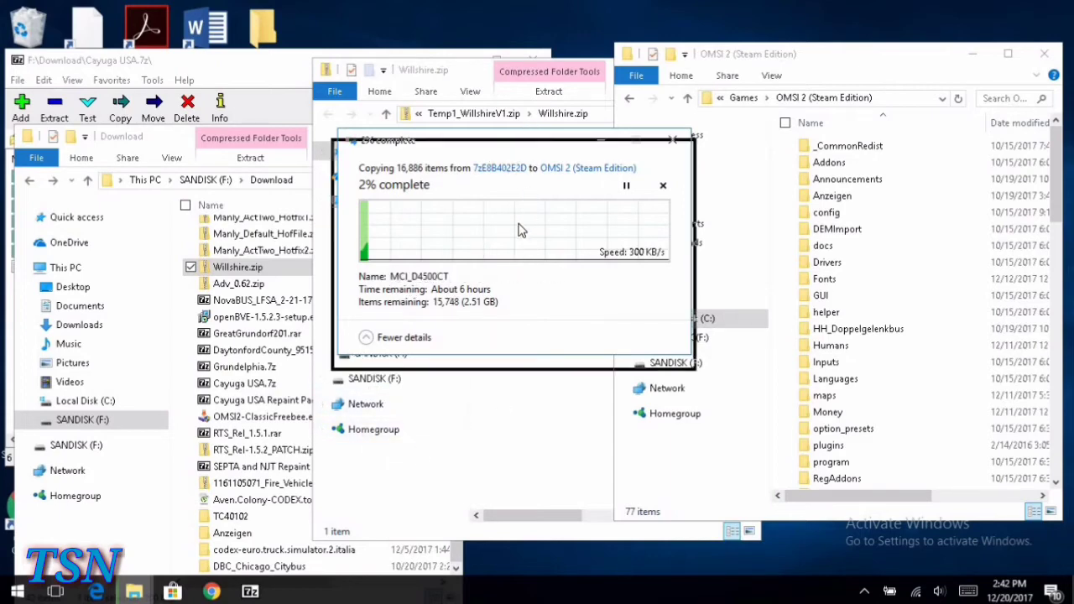
pyautogui.moveTo(531, 147); pyautogui.dragTo(515, 239)
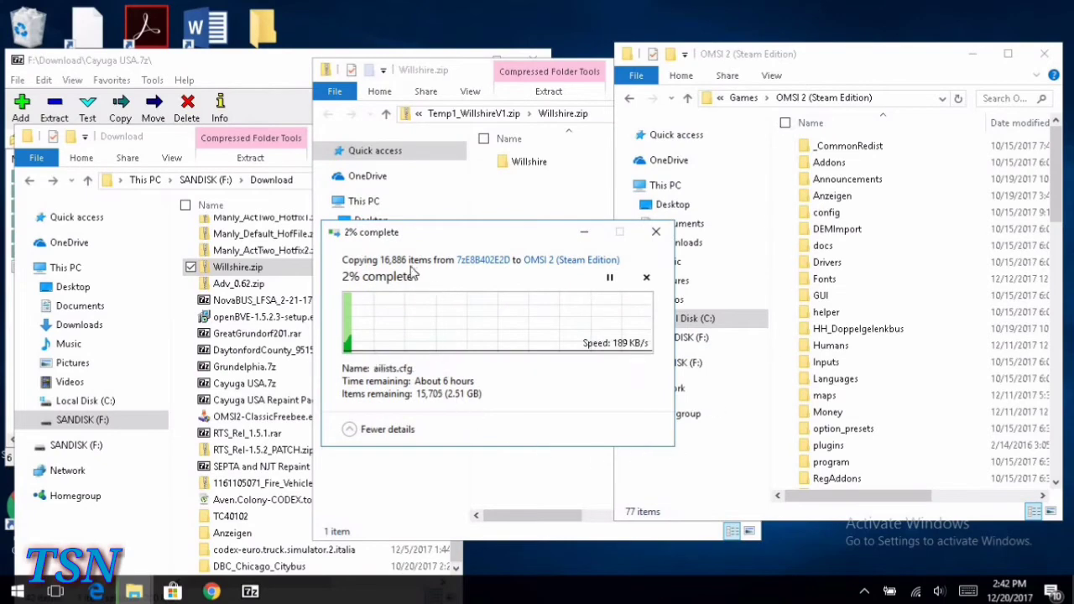
pyautogui.press('Escape')
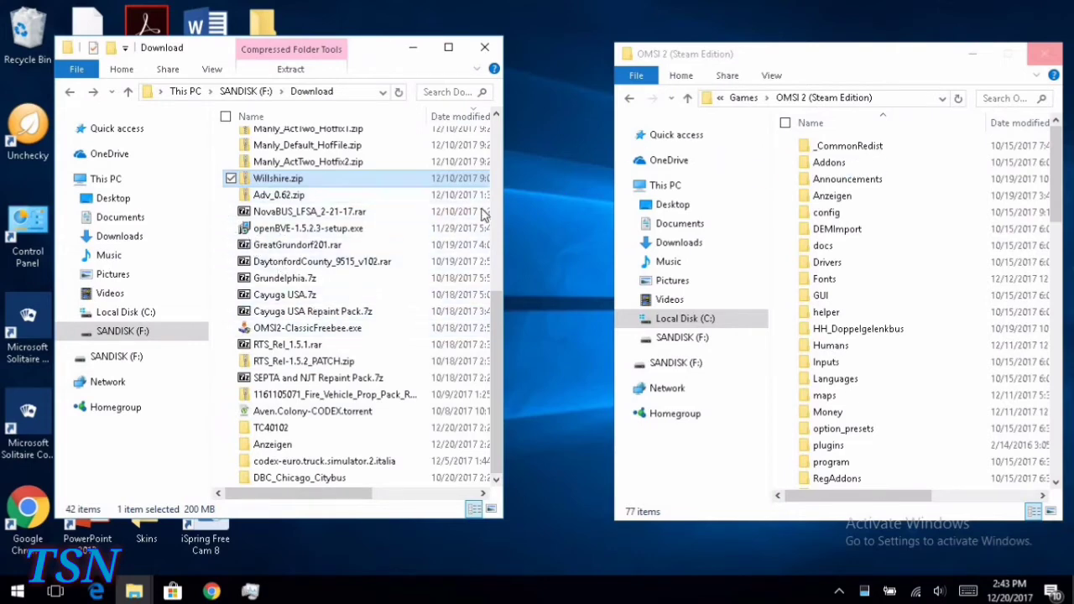
# Move the OMSI 2 (Steam Edition) window close beside the Download window and bring more of the downloaded mod archives into view.
pyautogui.click(815, 46)
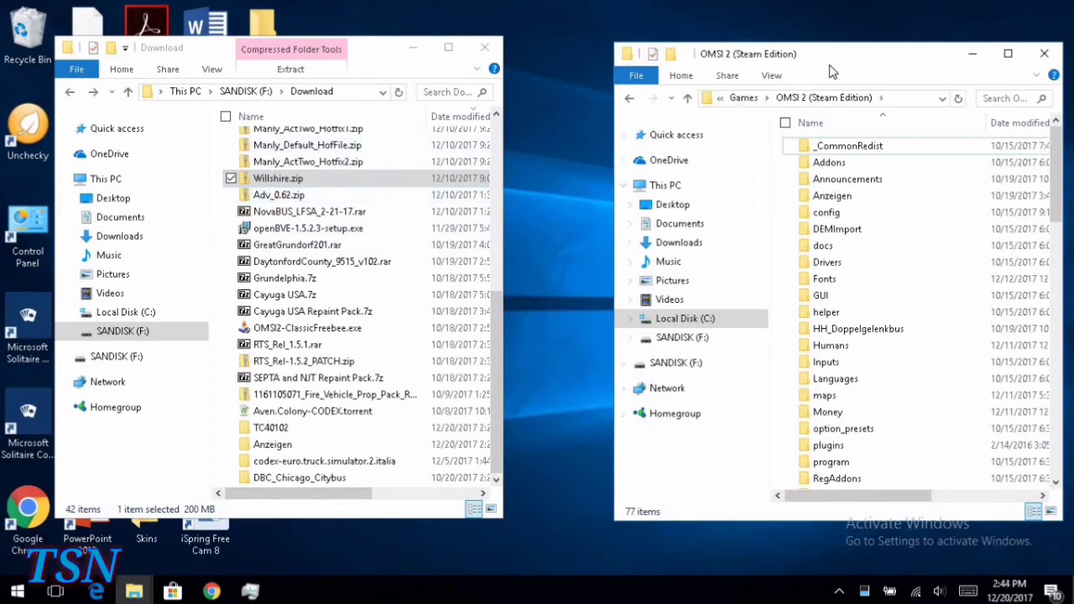
pyautogui.moveTo(762, 53); pyautogui.dragTo(676, 38)
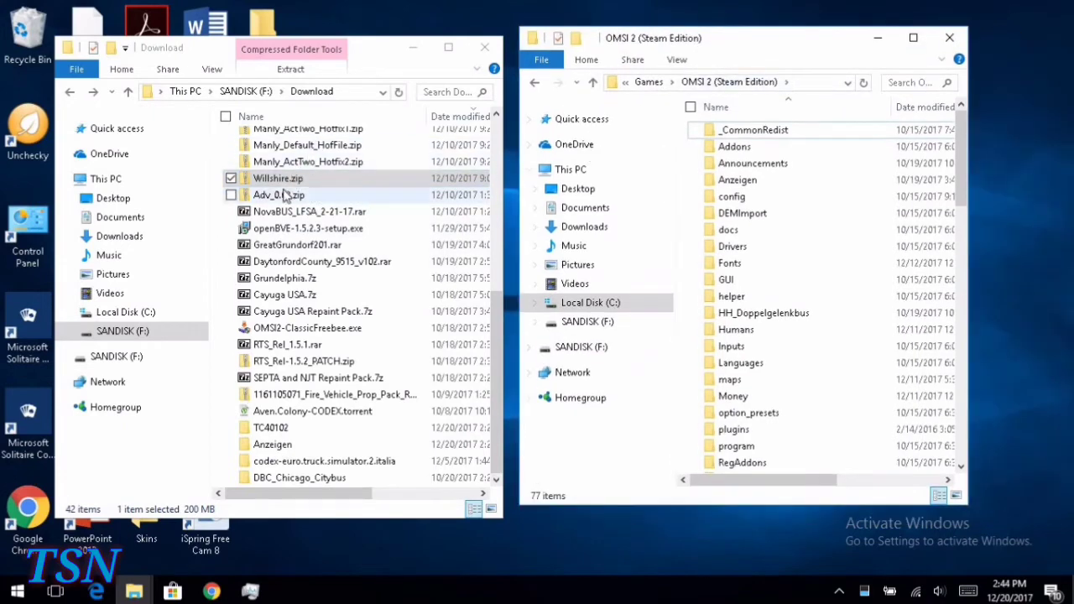
pyautogui.scroll(2, 317, 176)
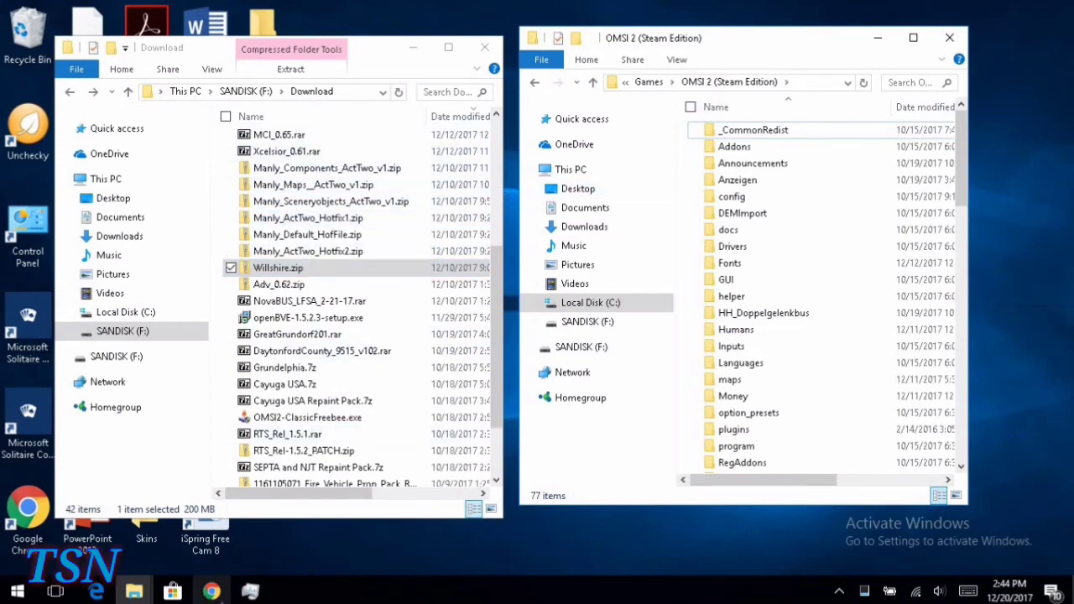
# Switch to Chrome and review the required mods and maps in the Grundelphia map download information.
pyautogui.click(211, 590)
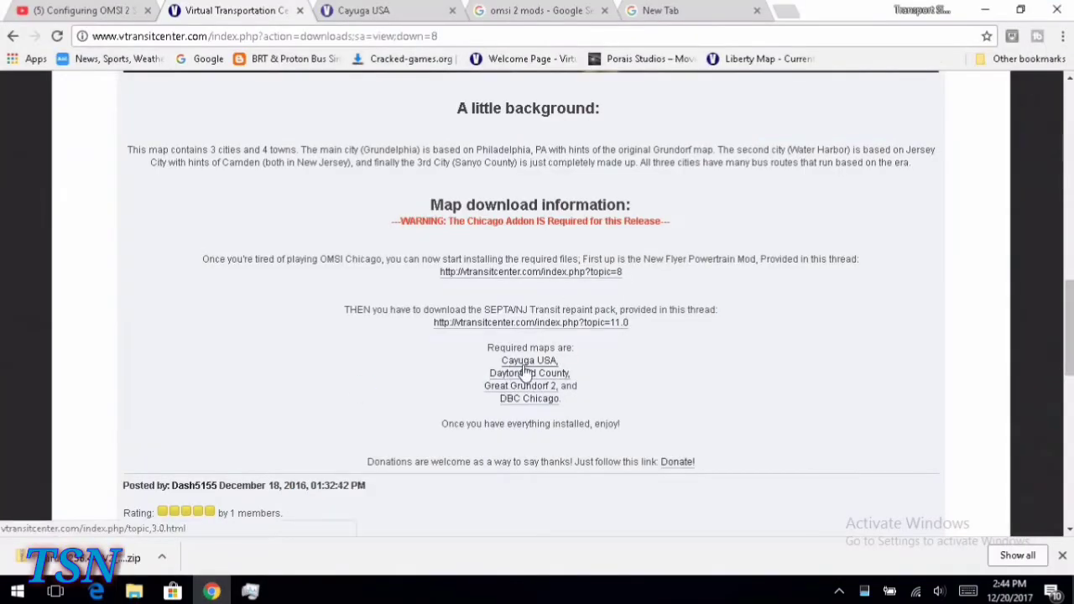
pyautogui.scroll(-3, 495, 336)
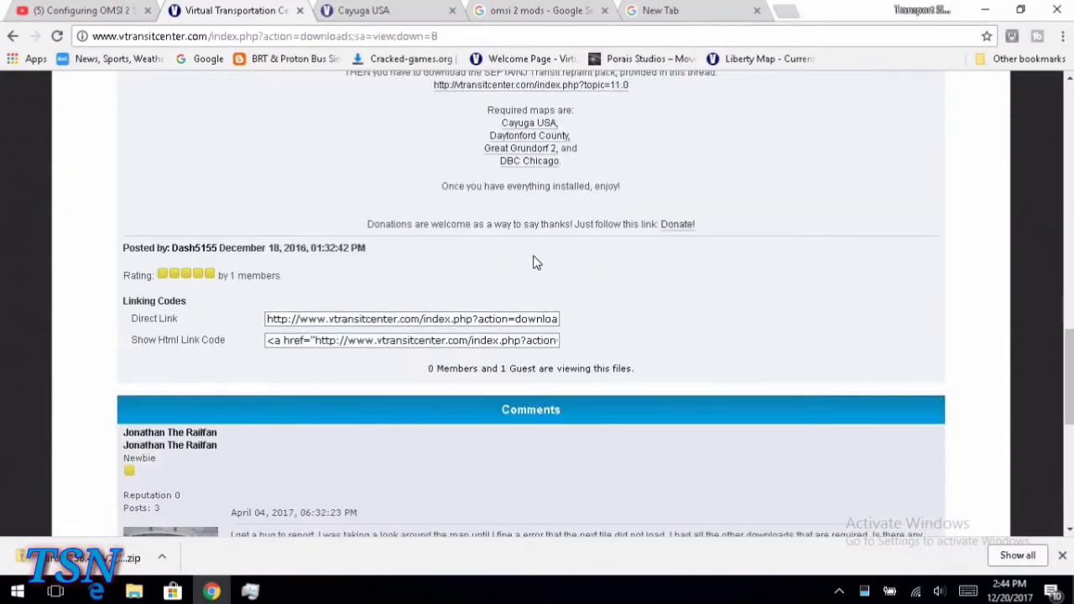
pyautogui.scroll(1, 588, 302)
pyautogui.scroll(3, 652, 343)
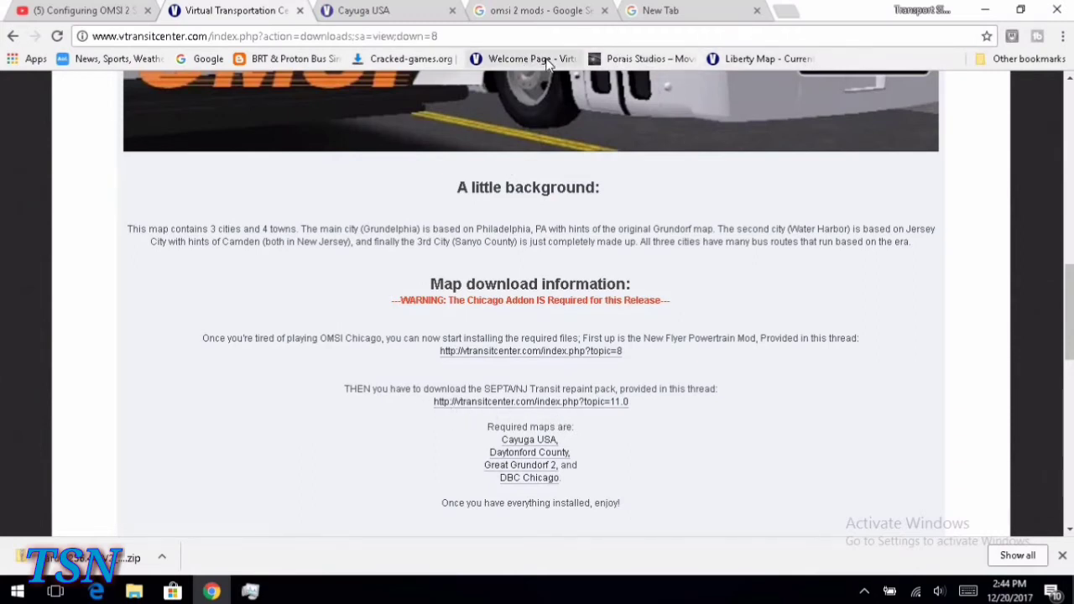
# Open the bookmarked Porais Studios site, close the omsi 2 mods search tab and return to the Porais Studios page.
pyautogui.click(642, 58)
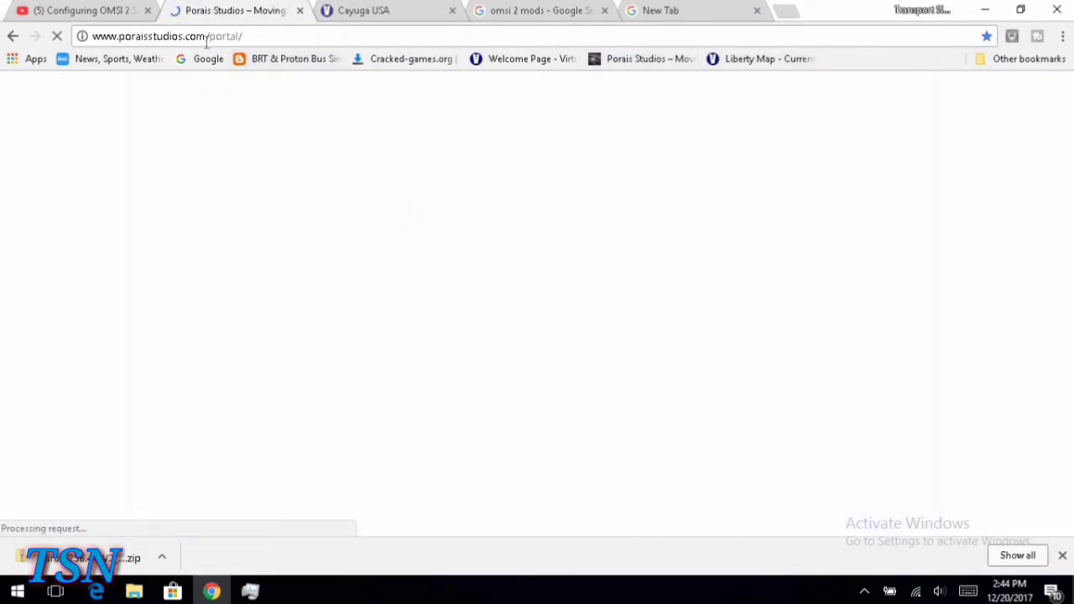
pyautogui.click(585, 12)
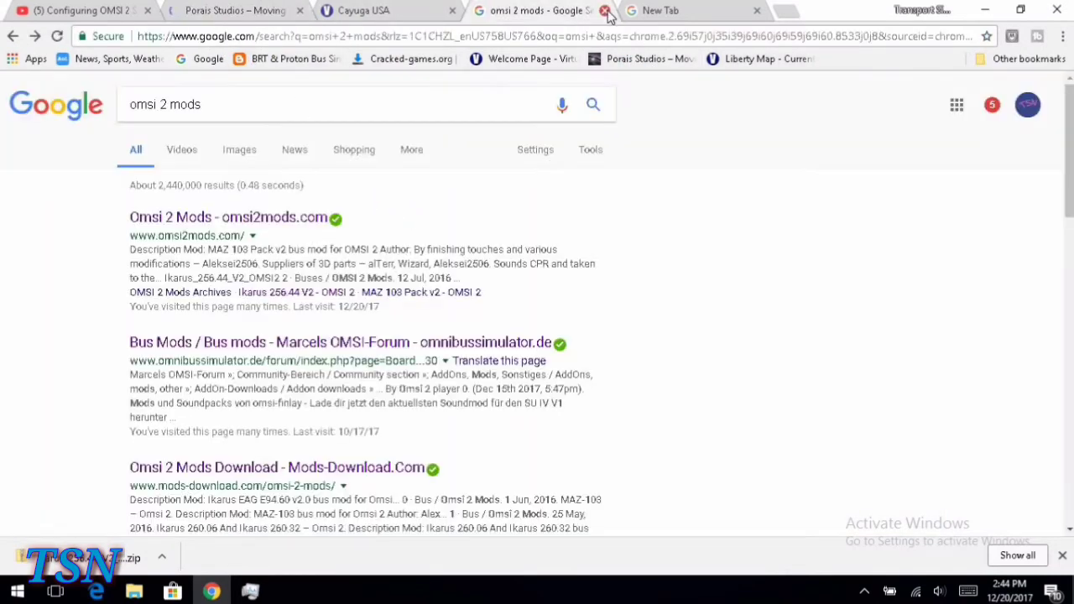
pyautogui.click(604, 10)
pyautogui.click(263, 10)
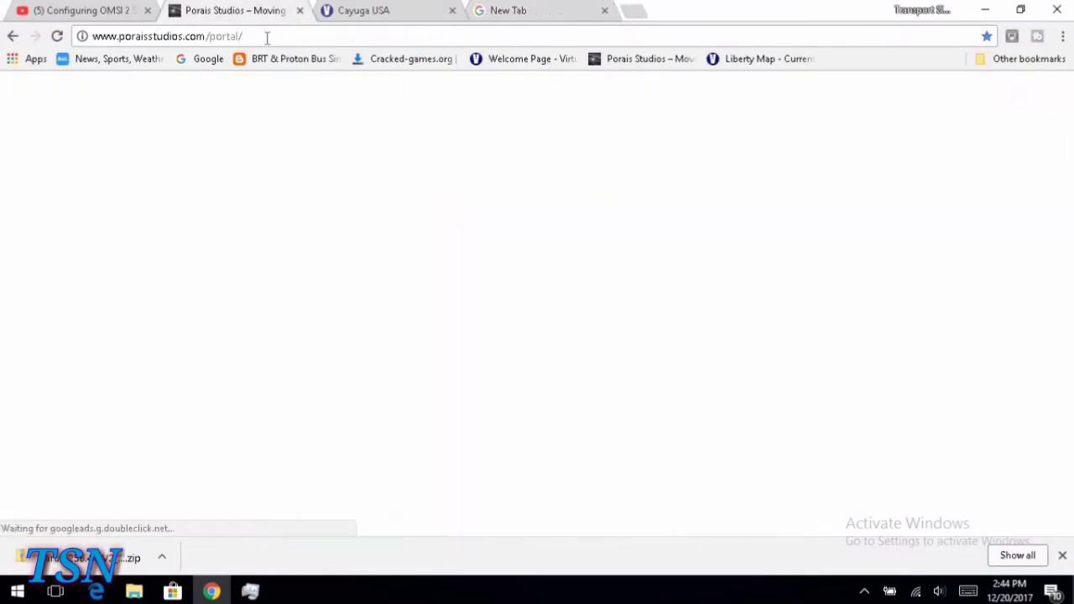
# Look over the Porais Studios home page and its featured products, and open the page listing all products.
pyautogui.scroll(-3, 580, 360)
pyautogui.scroll(3, 579, 360)
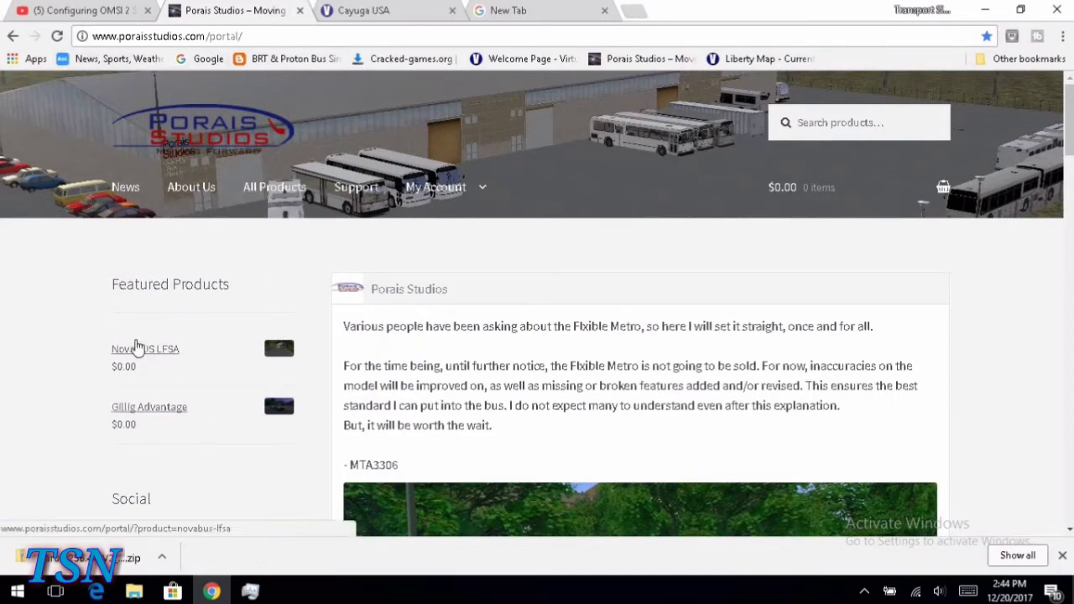
pyautogui.scroll(-2, 151, 369)
pyautogui.scroll(2, 188, 319)
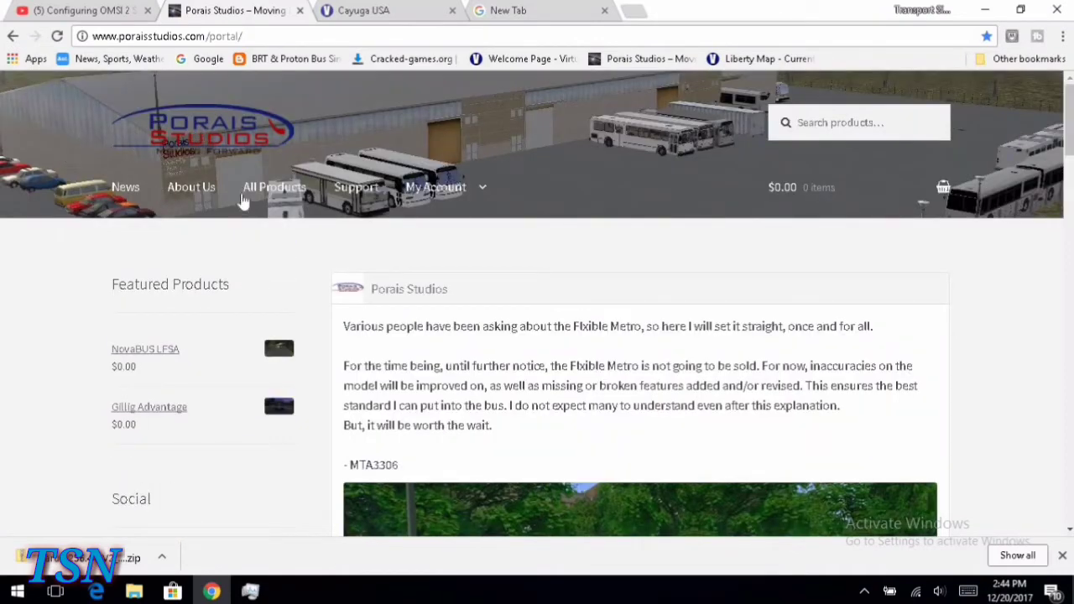
pyautogui.click(274, 187)
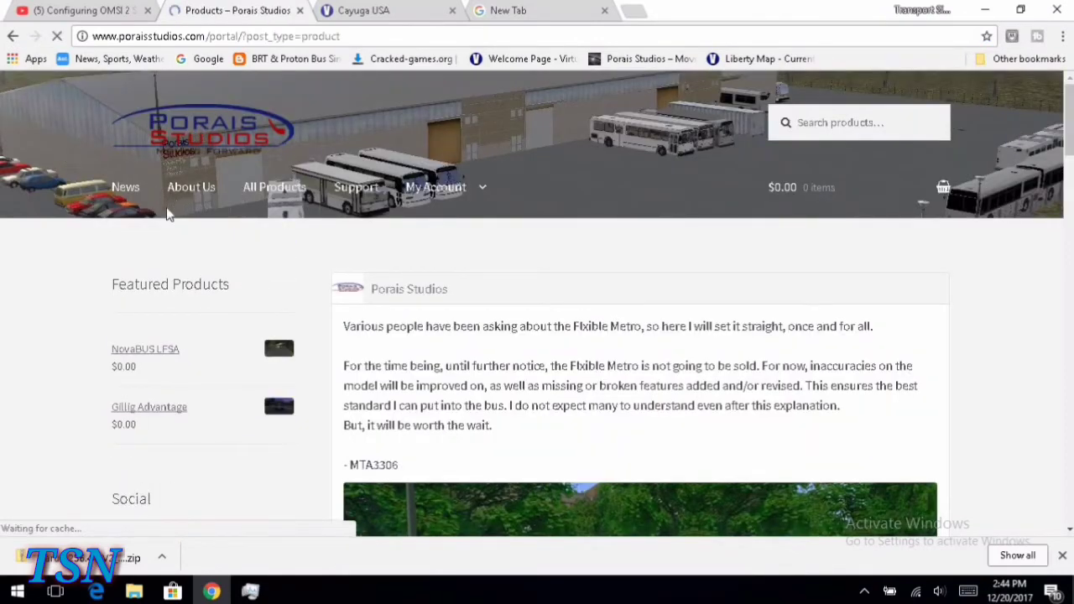
# Examine the bus mods in the Porais Studios downloads list, comparing the free models with the paid ones.
pyautogui.scroll(-3, 503, 402)
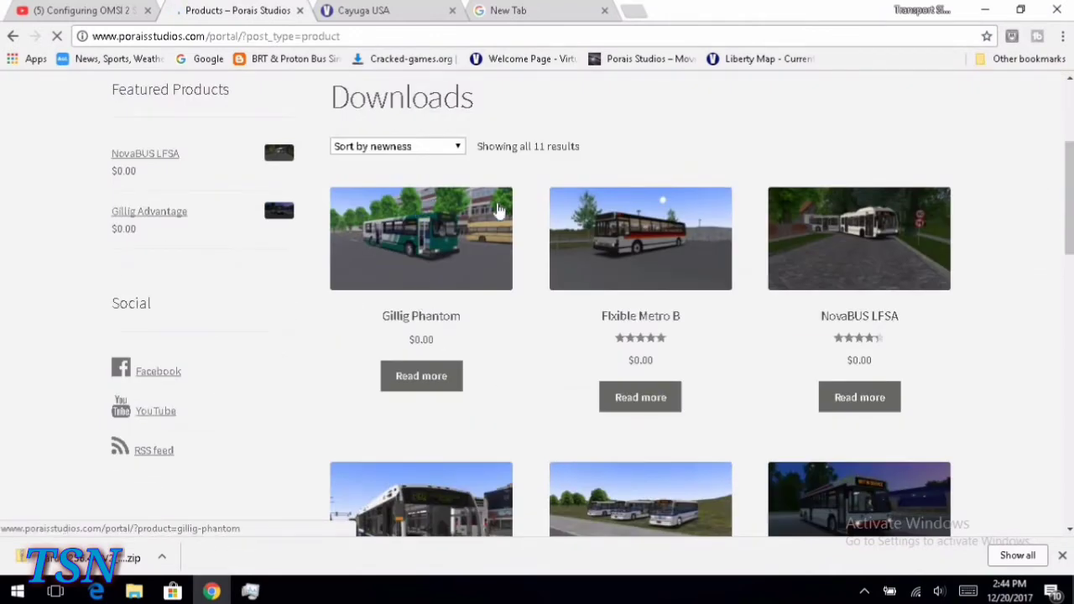
pyautogui.scroll(-3, 564, 220)
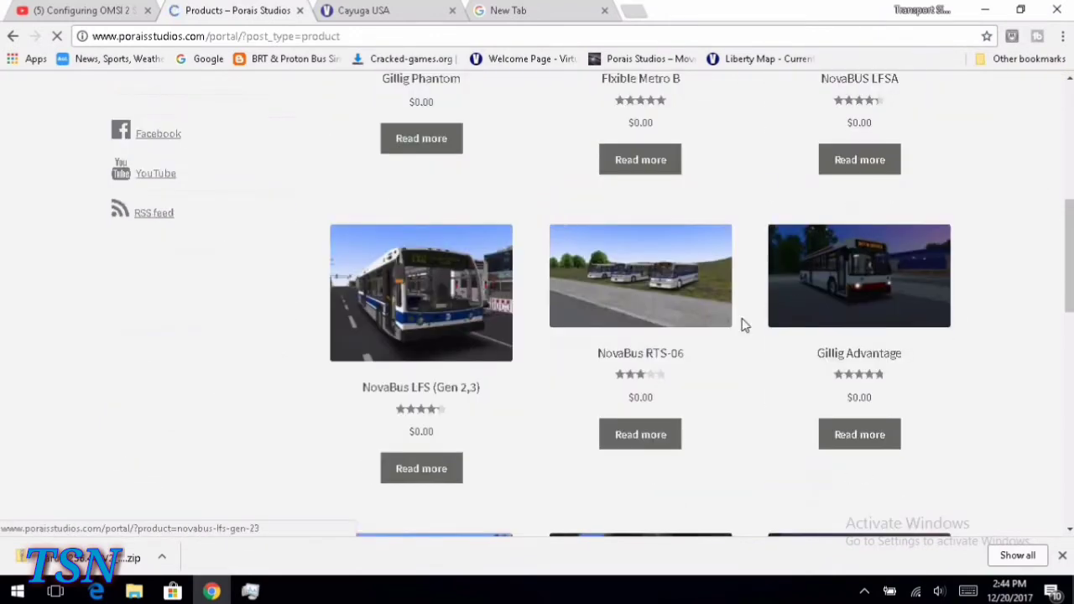
pyautogui.scroll(-4, 654, 352)
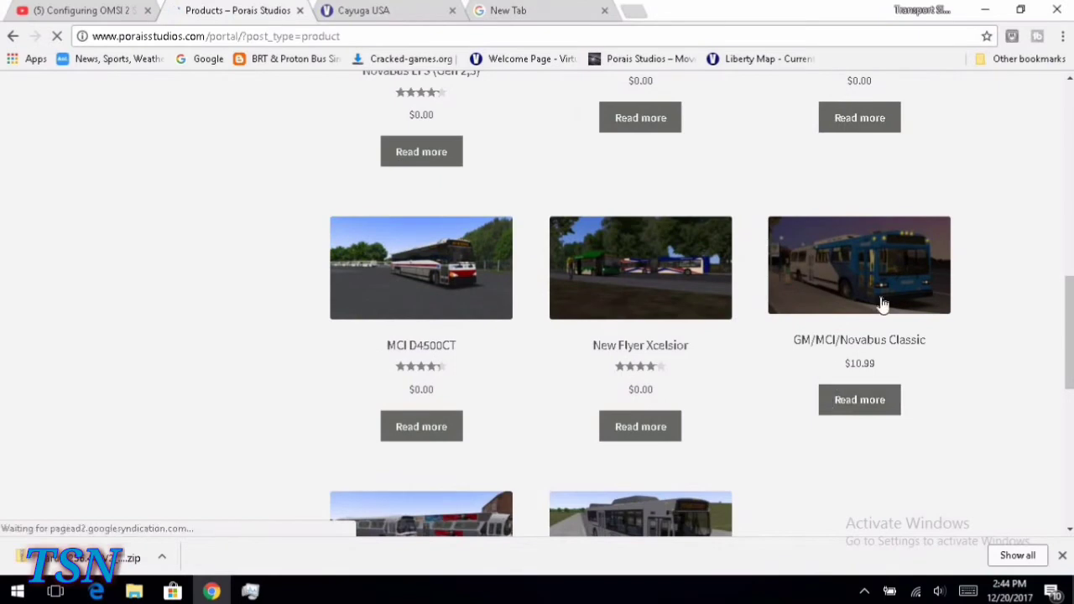
pyautogui.scroll(-2, 596, 388)
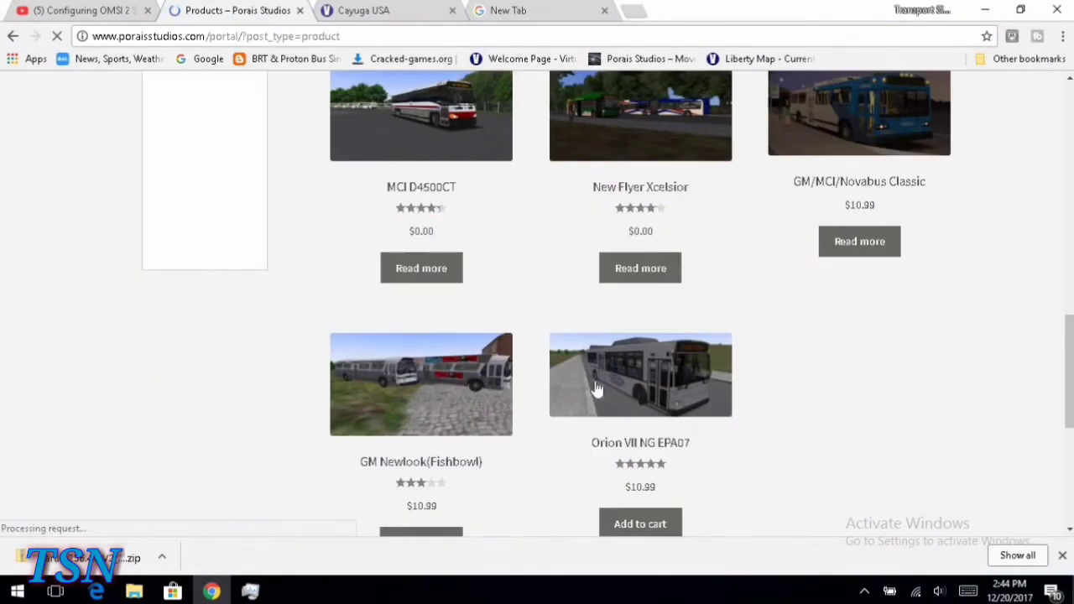
pyautogui.scroll(3, 713, 403)
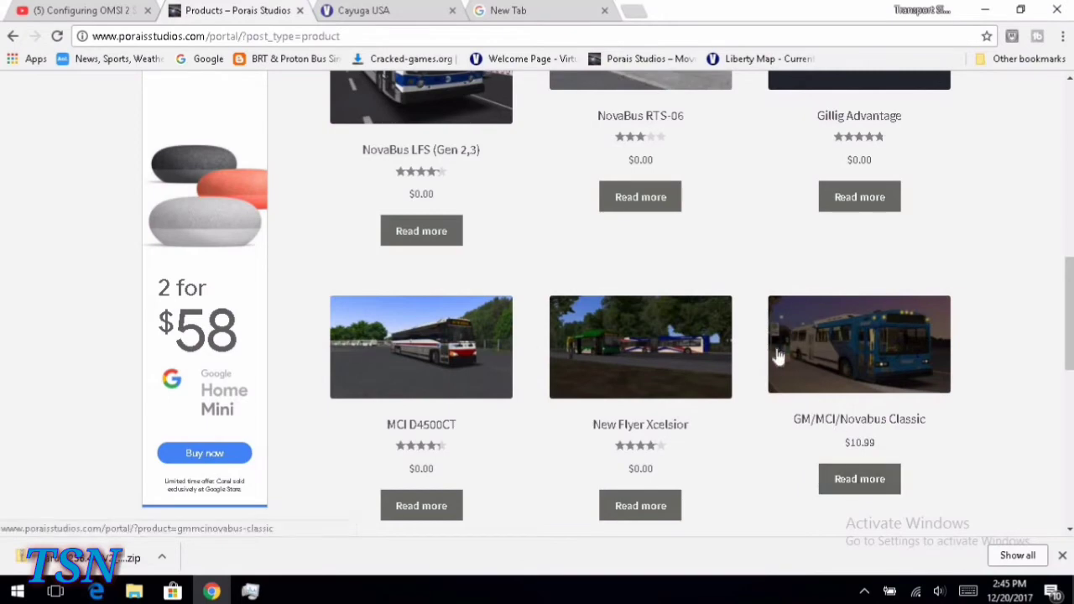
pyautogui.scroll(-1, 755, 377)
pyautogui.scroll(-3, 843, 369)
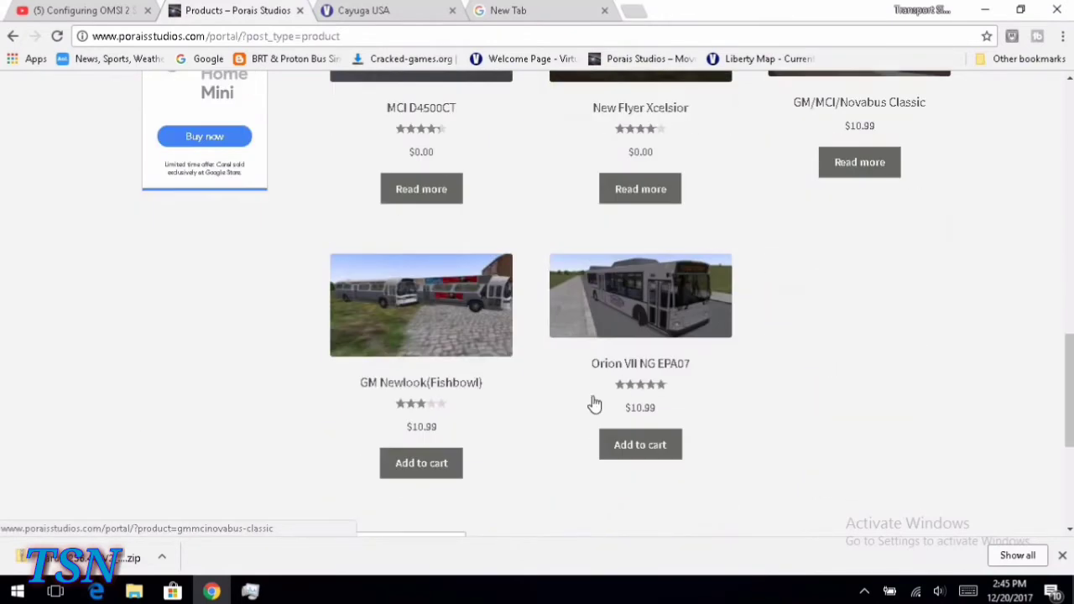
pyautogui.scroll(3, 495, 388)
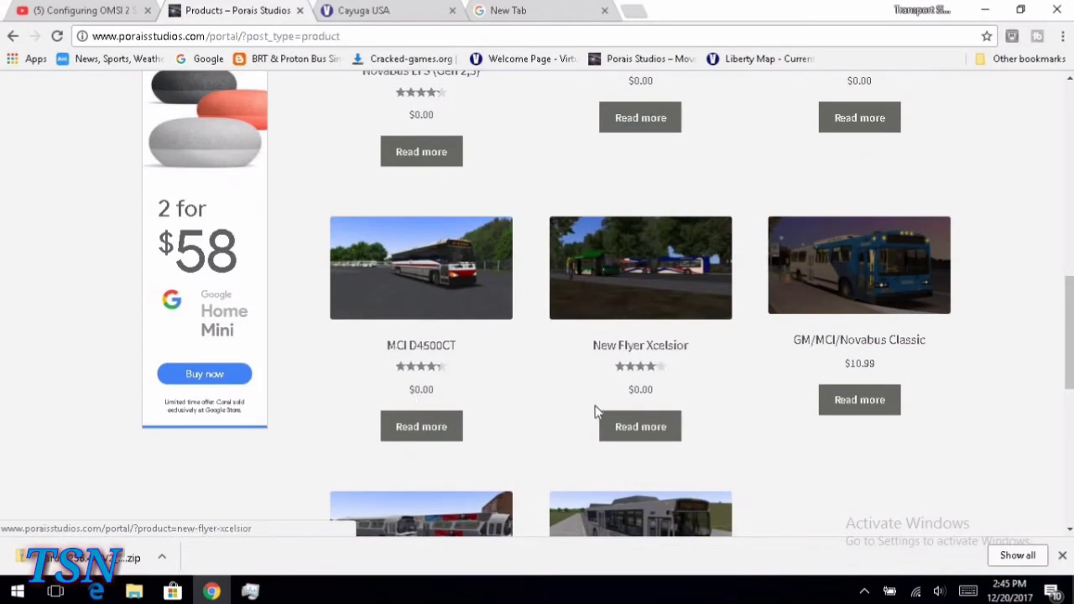
pyautogui.scroll(3, 596, 411)
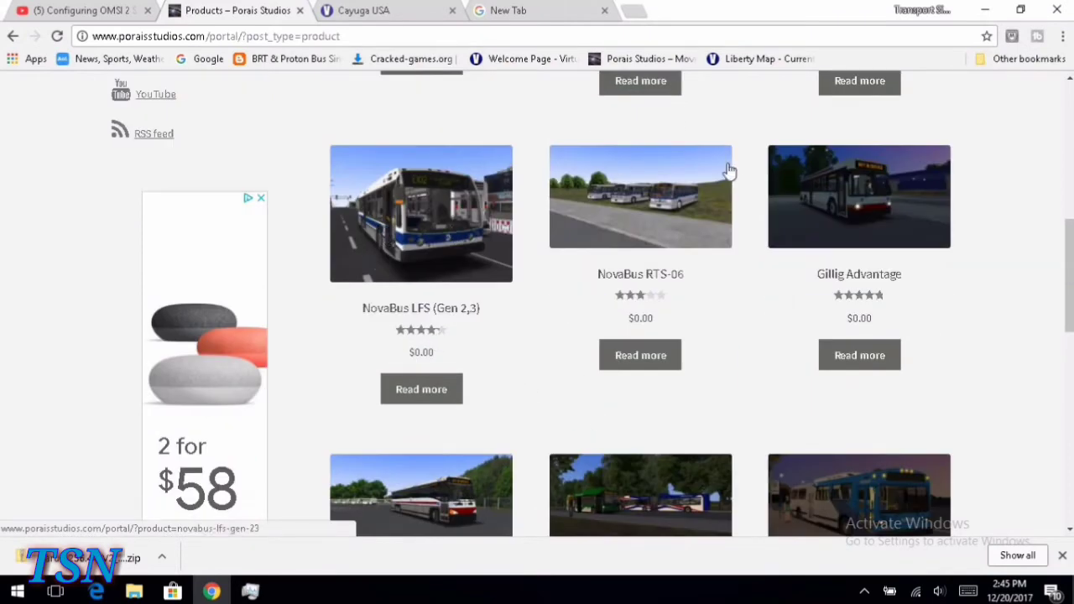
pyautogui.scroll(2, 839, 318)
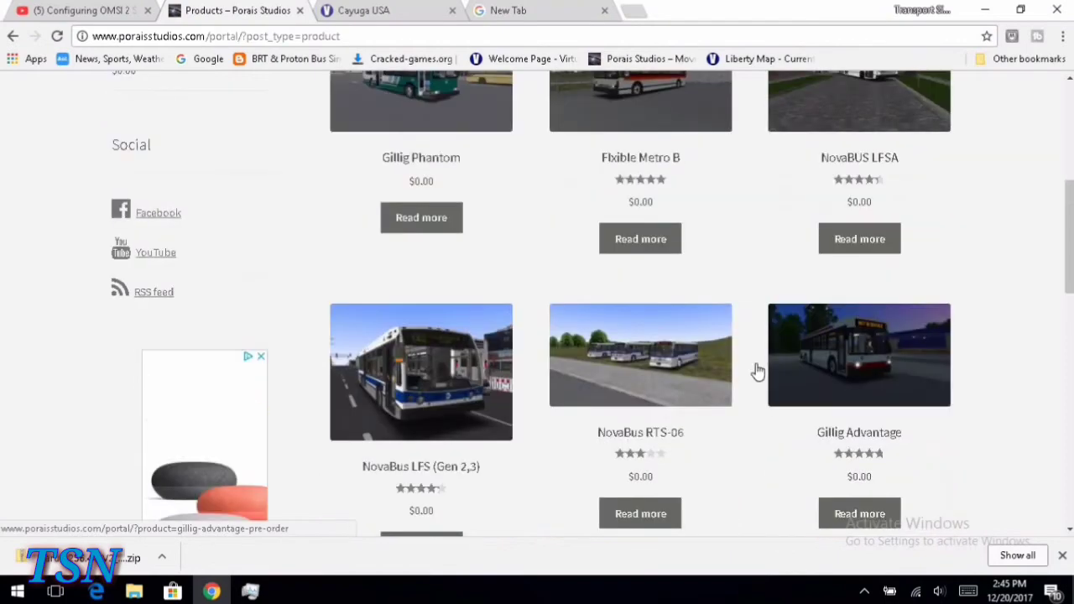
pyautogui.scroll(1, 587, 252)
pyautogui.scroll(2, 570, 251)
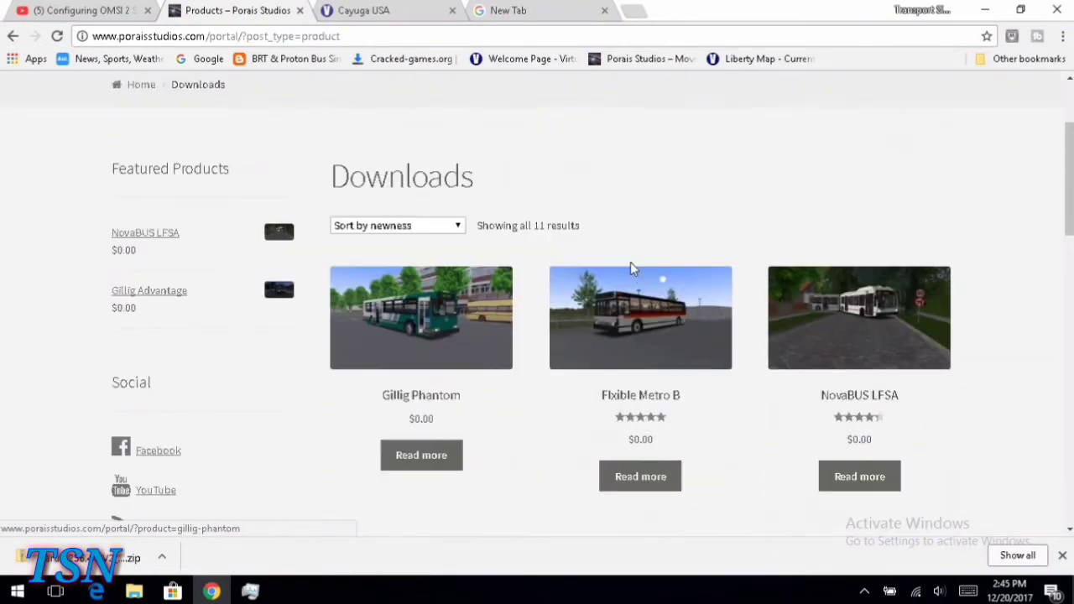
# Find the free New Flyer Xcelsior in the Porais Studios downloads list and open its product page.
pyautogui.scroll(-2, 630, 268)
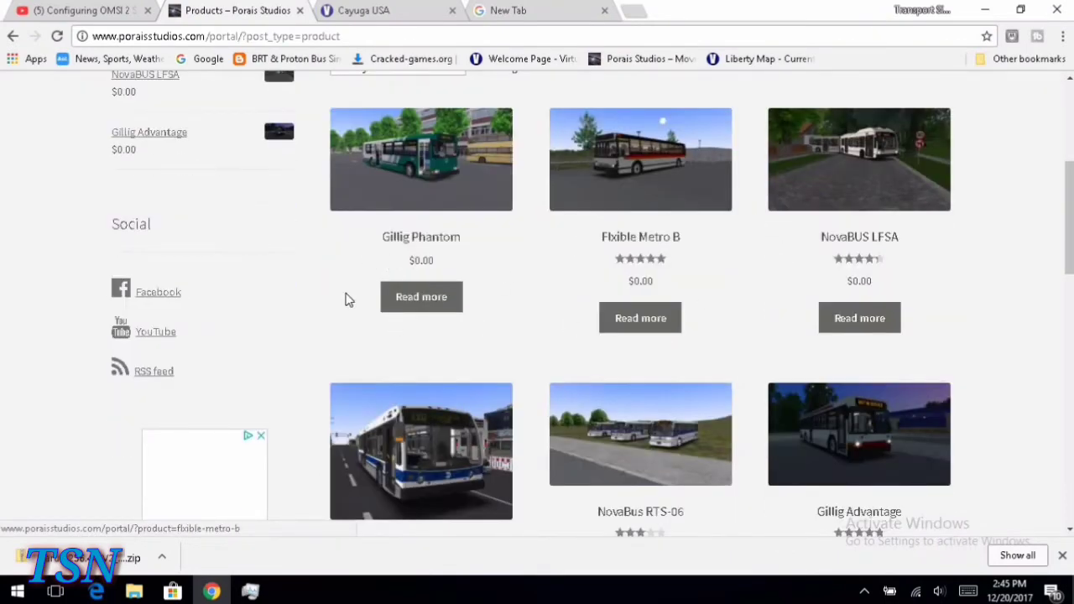
pyautogui.scroll(-5, 372, 293)
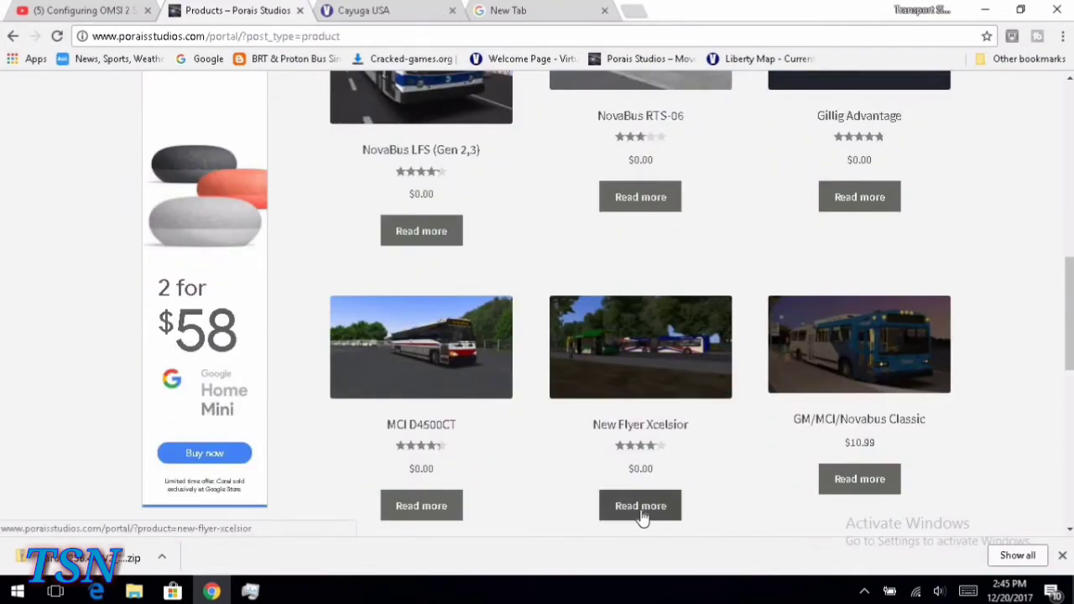
pyautogui.click(619, 507)
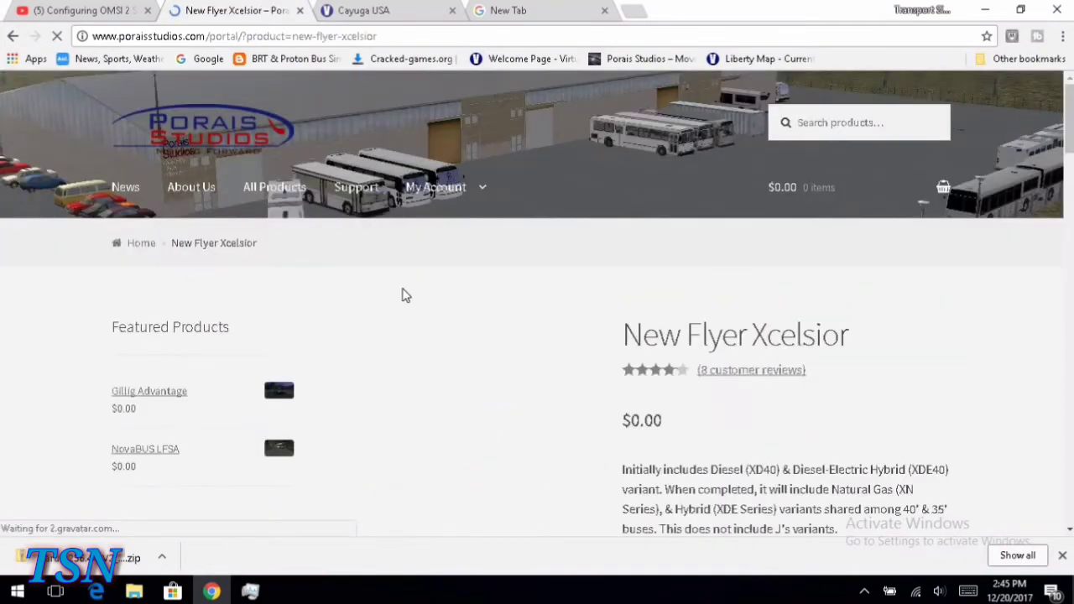
# Download Xcelsior v0.61 (10/28/17) and save it as Xcelsior_0.61 (1).rar in the Download folder of the SANDISK drive.
pyautogui.scroll(-3, 470, 302)
pyautogui.scroll(-3, 645, 294)
pyautogui.scroll(-6, 659, 385)
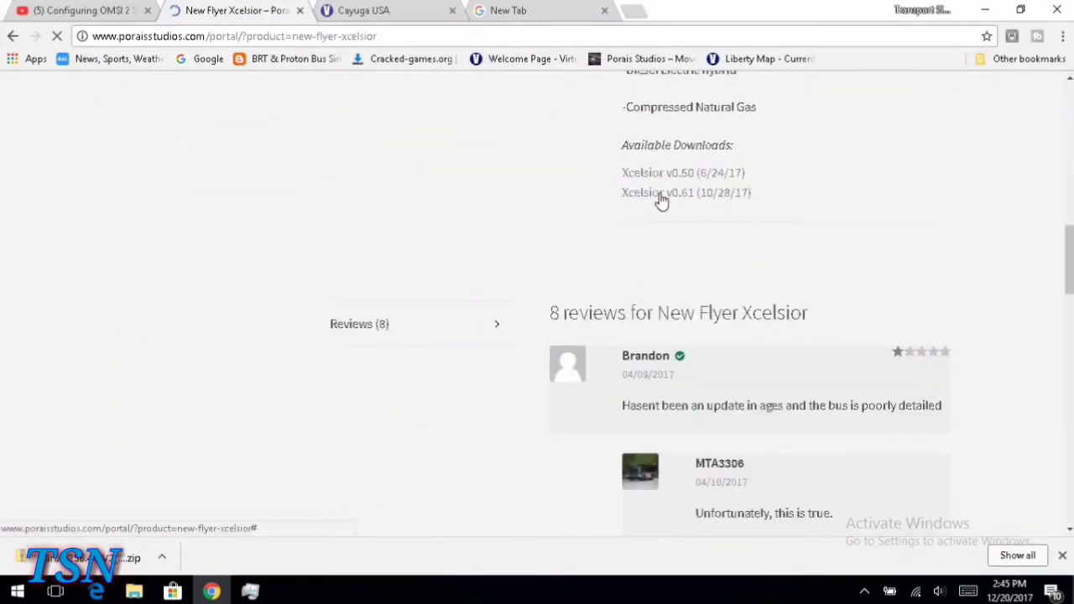
pyautogui.click(658, 200)
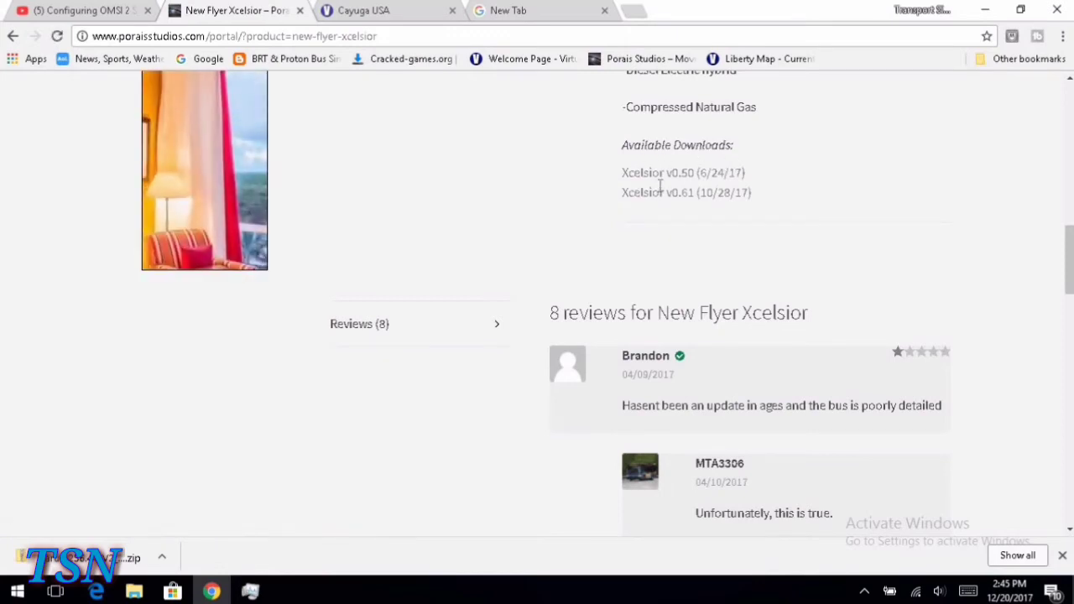
pyautogui.scroll(2, 652, 387)
pyautogui.click(653, 351)
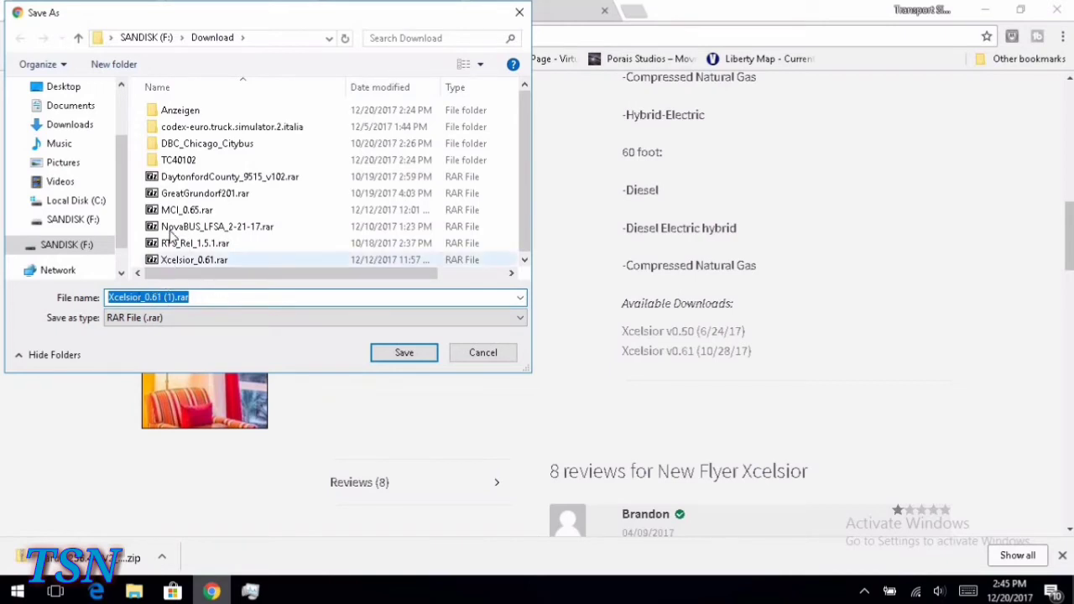
pyautogui.click(405, 354)
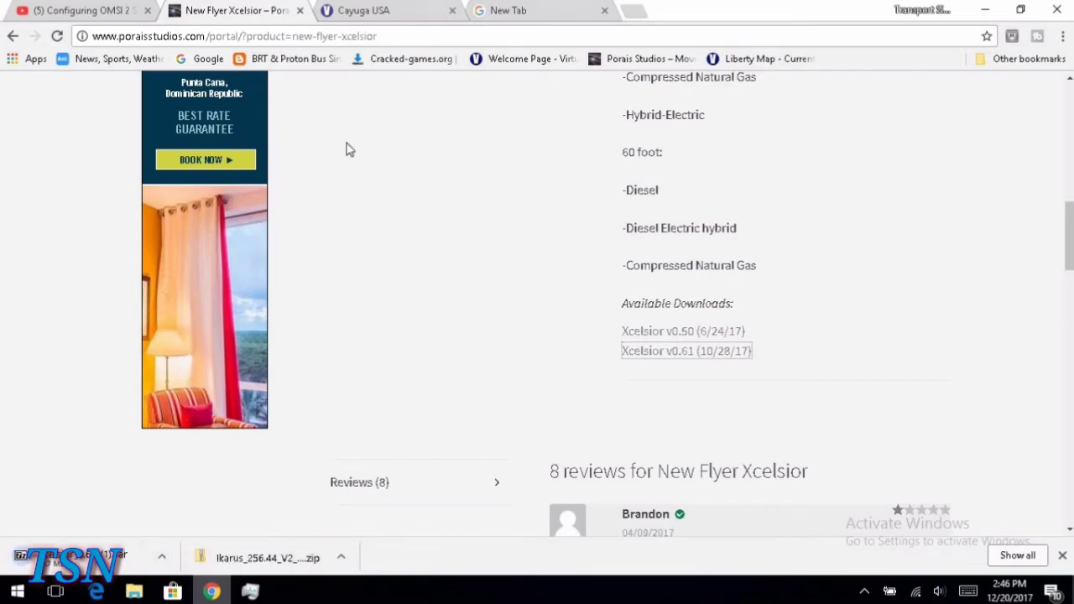
# Return to the Porais Studios downloads list and look over the remaining bus models.
pyautogui.scroll(6, 569, 222)
pyautogui.scroll(4, 570, 222)
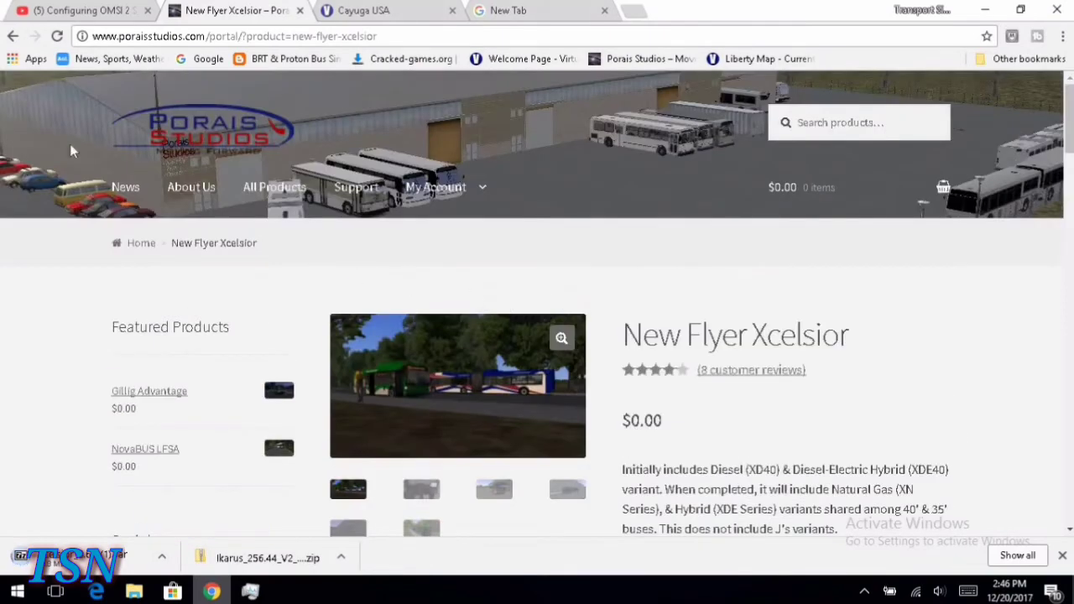
pyautogui.click(12, 37)
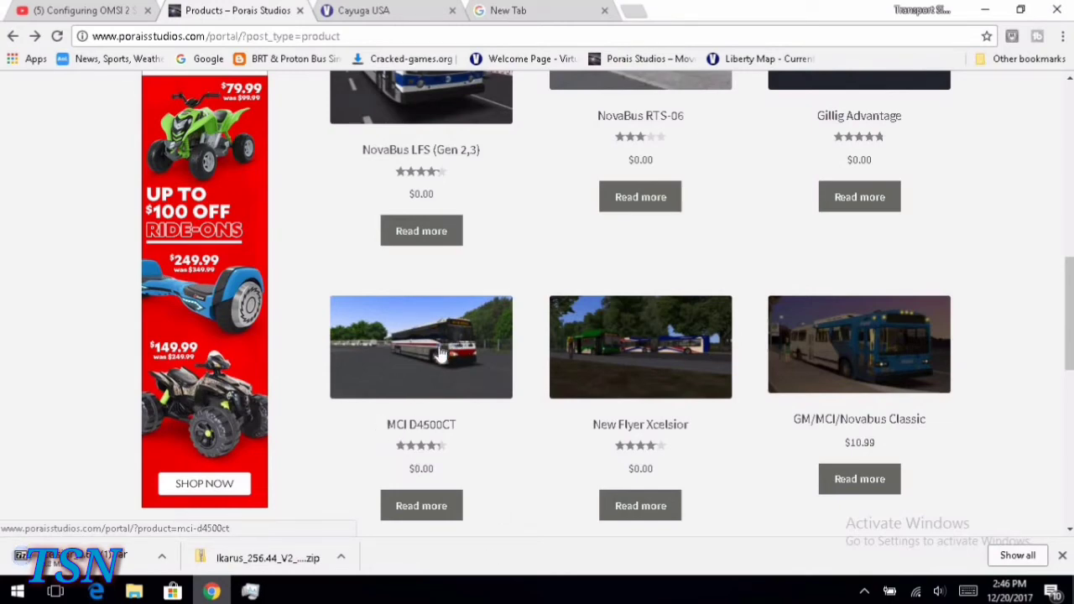
pyautogui.scroll(-3, 462, 352)
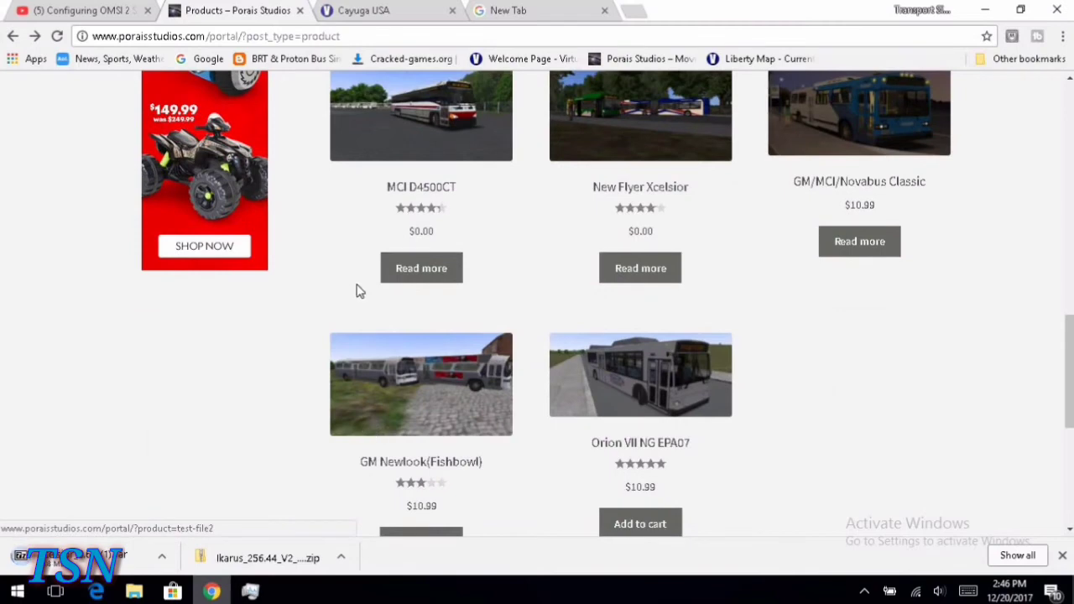
pyautogui.scroll(3, 394, 311)
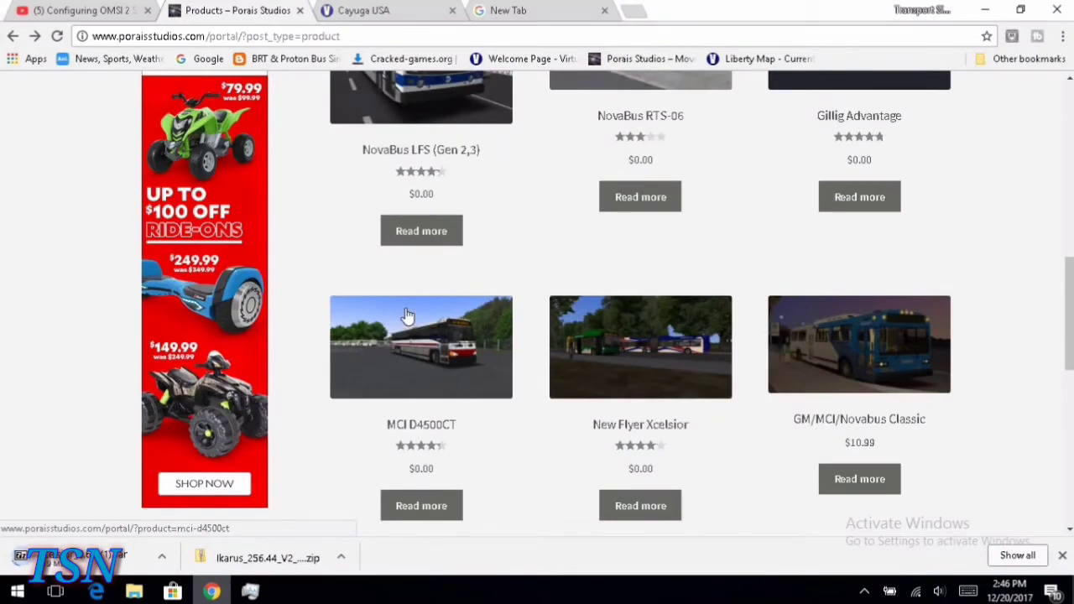
pyautogui.scroll(-2, 378, 352)
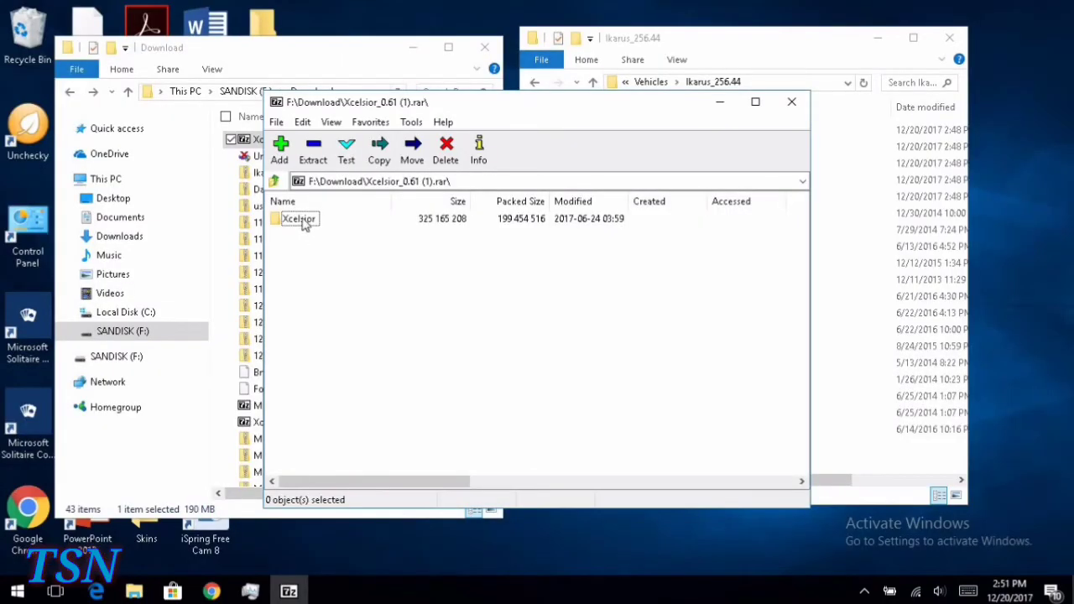
# Open the archive's Xcelsior folder and place it beside the OMSI 2 (Steam Edition) Vehicles folder.
pyautogui.doubleClick(300, 219)
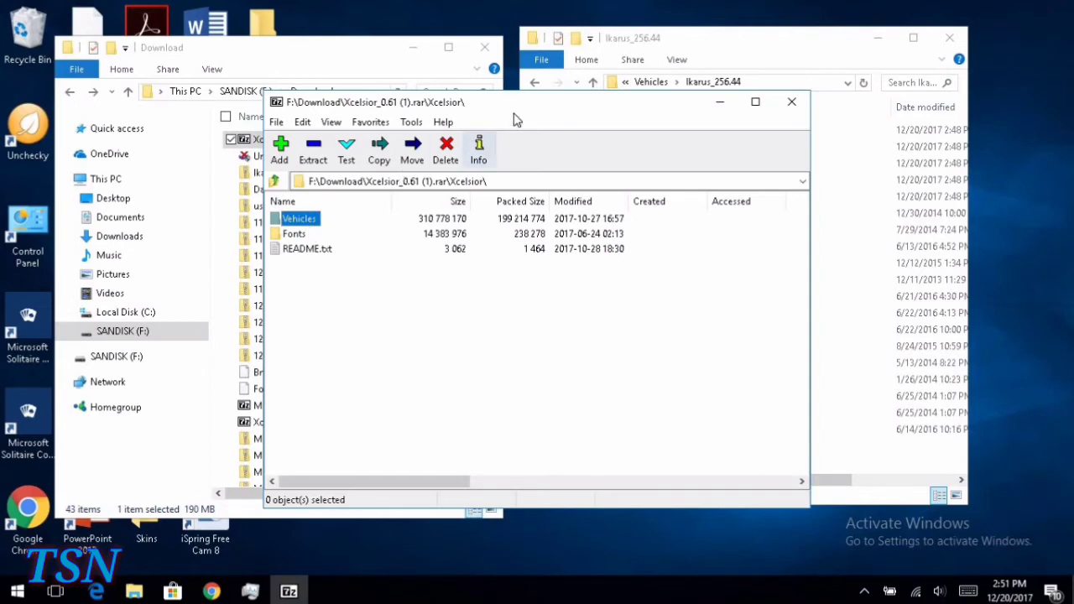
pyautogui.moveTo(527, 102); pyautogui.dragTo(296, 85)
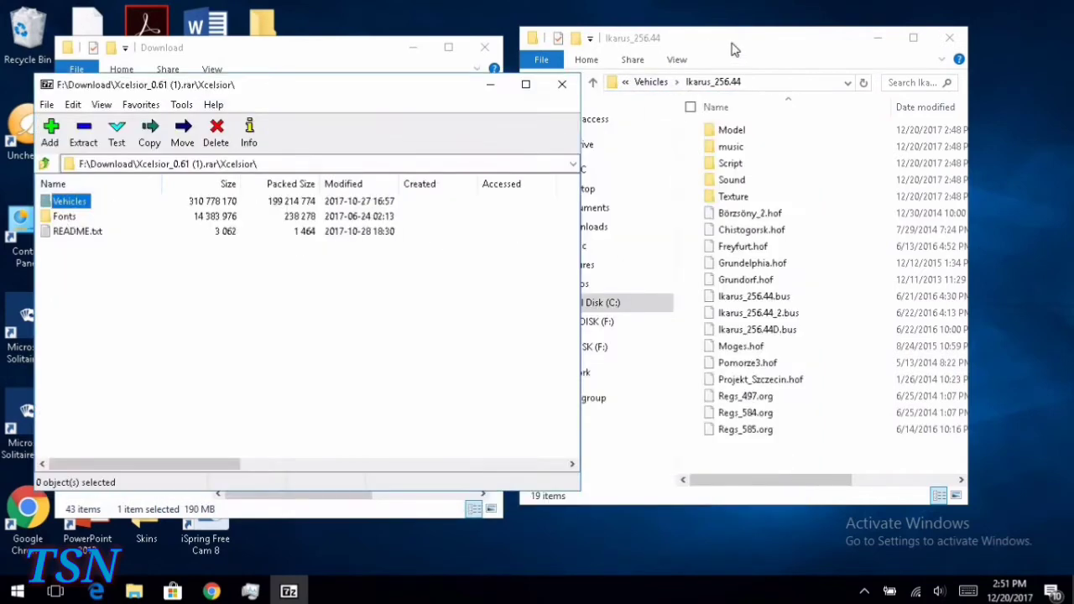
pyautogui.moveTo(734, 46); pyautogui.dragTo(853, 61)
pyautogui.click(655, 97)
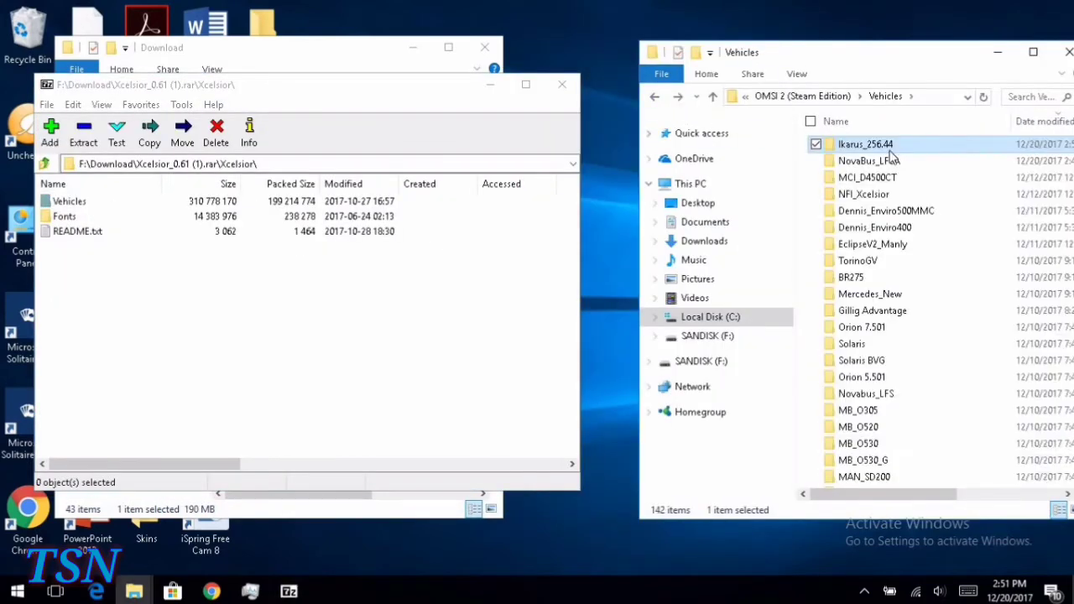
# Inspect the archive's Vehicles folder, going through Anzeigen and Krueger to the MTA3306 files and back up to Vehicles.
pyautogui.doubleClick(69, 203)
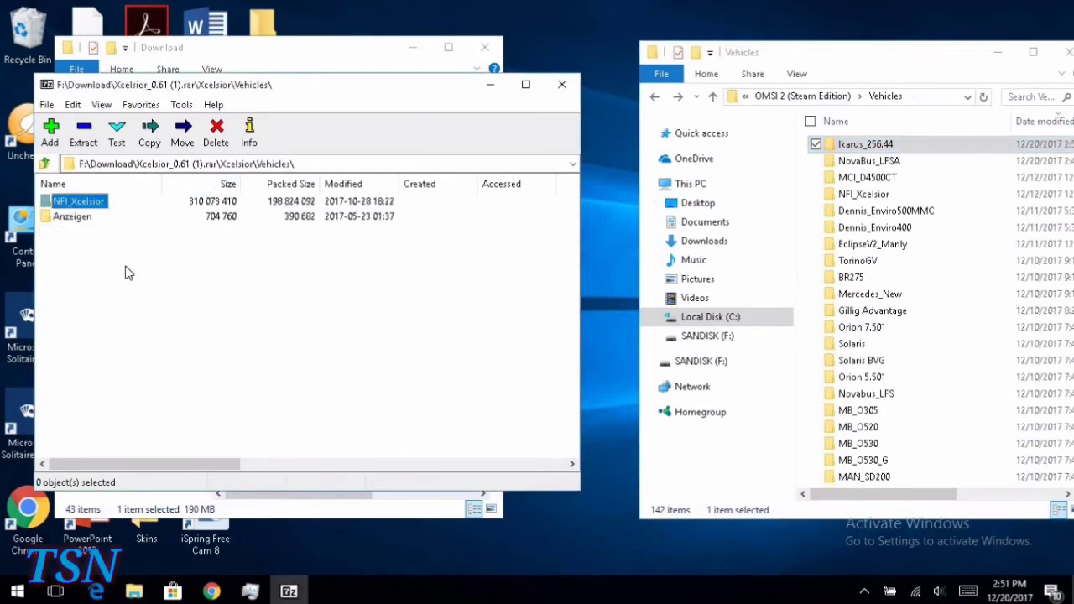
pyautogui.doubleClick(82, 217)
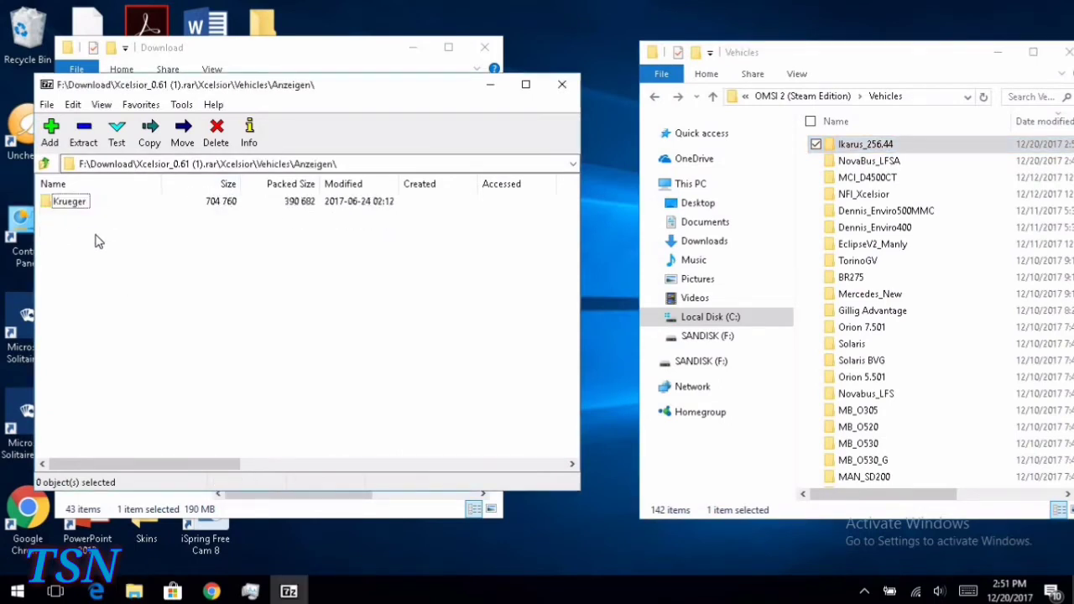
pyautogui.doubleClick(70, 203)
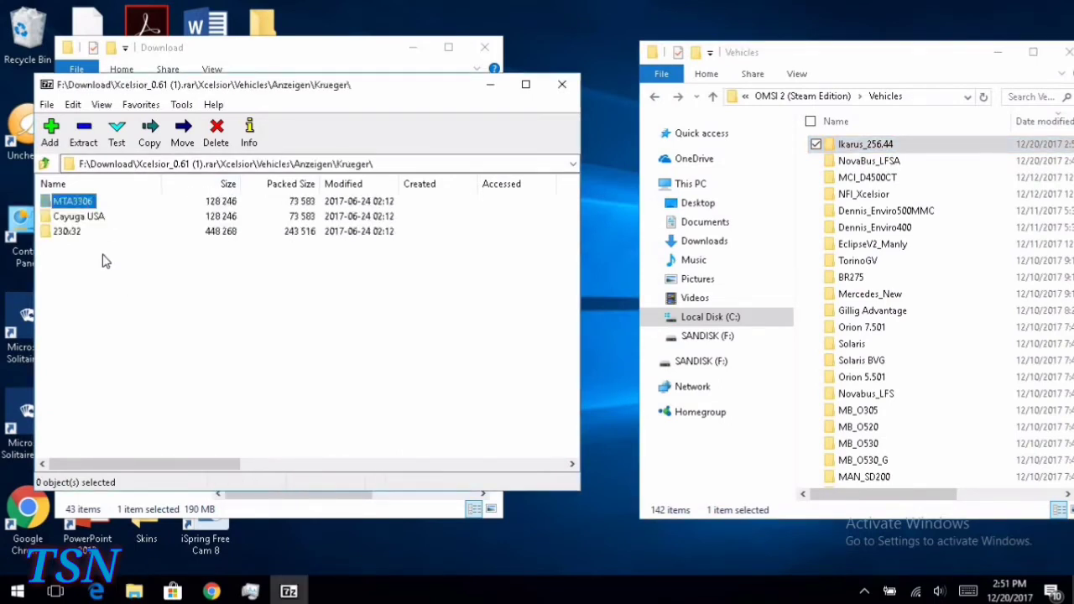
pyautogui.doubleClick(73, 201)
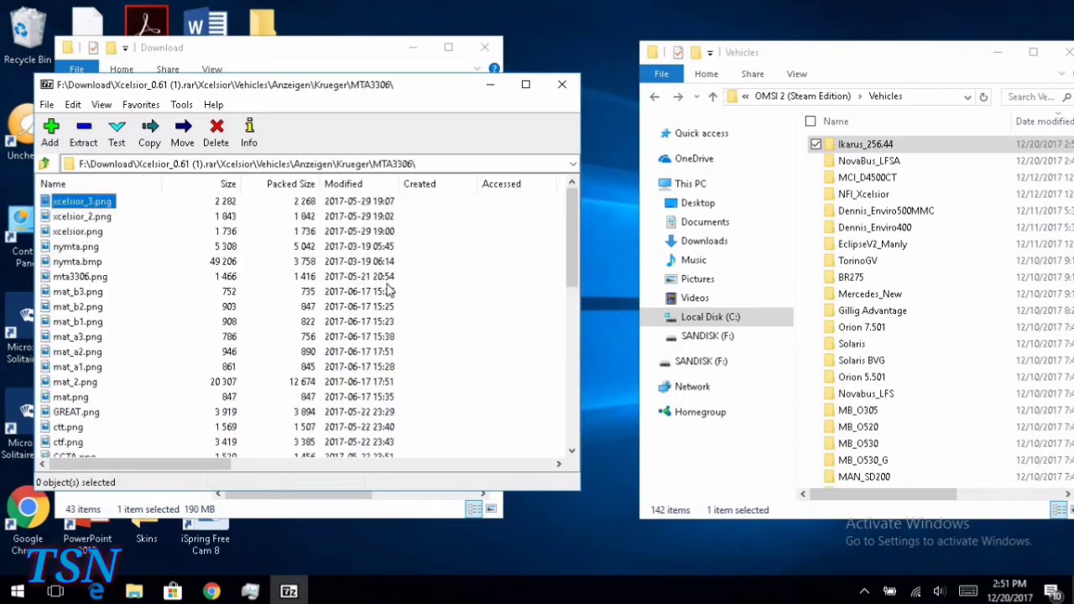
pyautogui.press('BackSpace')
pyautogui.press('BackSpace')
pyautogui.press('BackSpace')
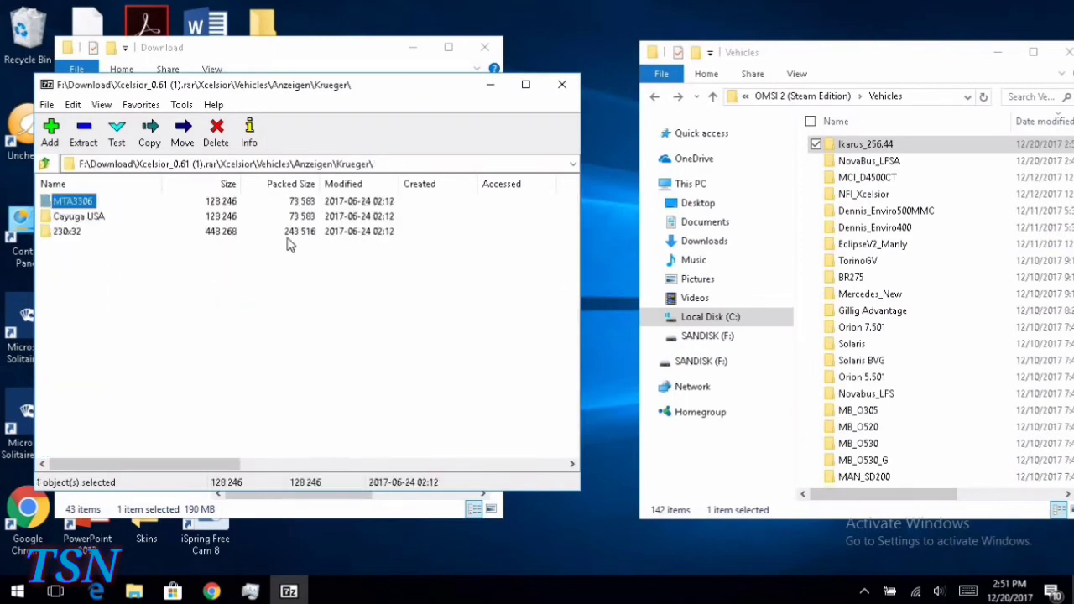
# Check the contents of the archive's NFI_Xcelsior folder and copy the folder into the OMSI 2 Vehicles folder.
pyautogui.doubleClick(78, 202)
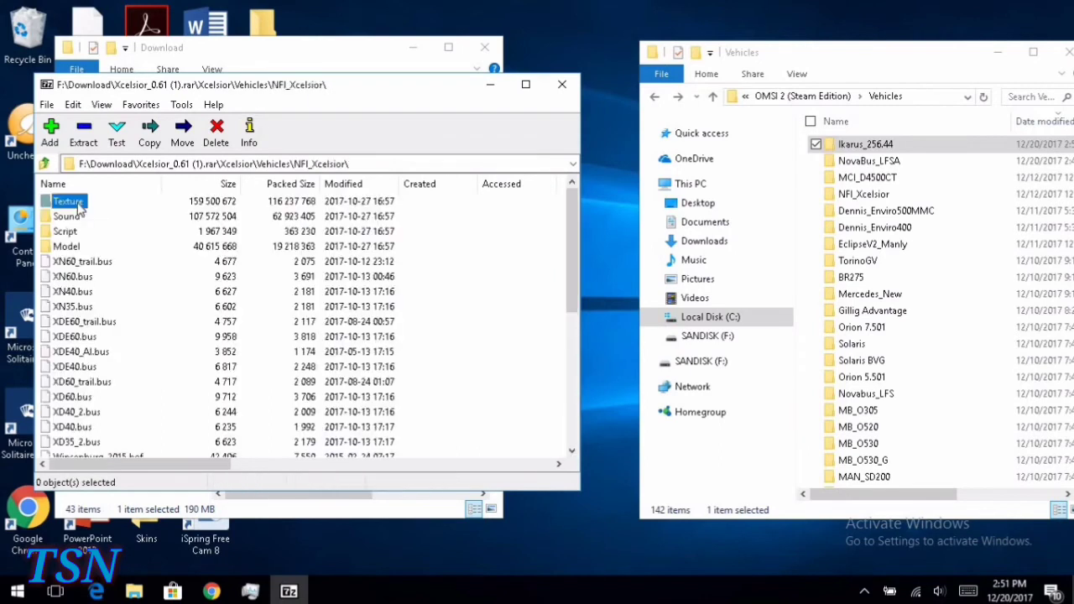
pyautogui.click(237, 255)
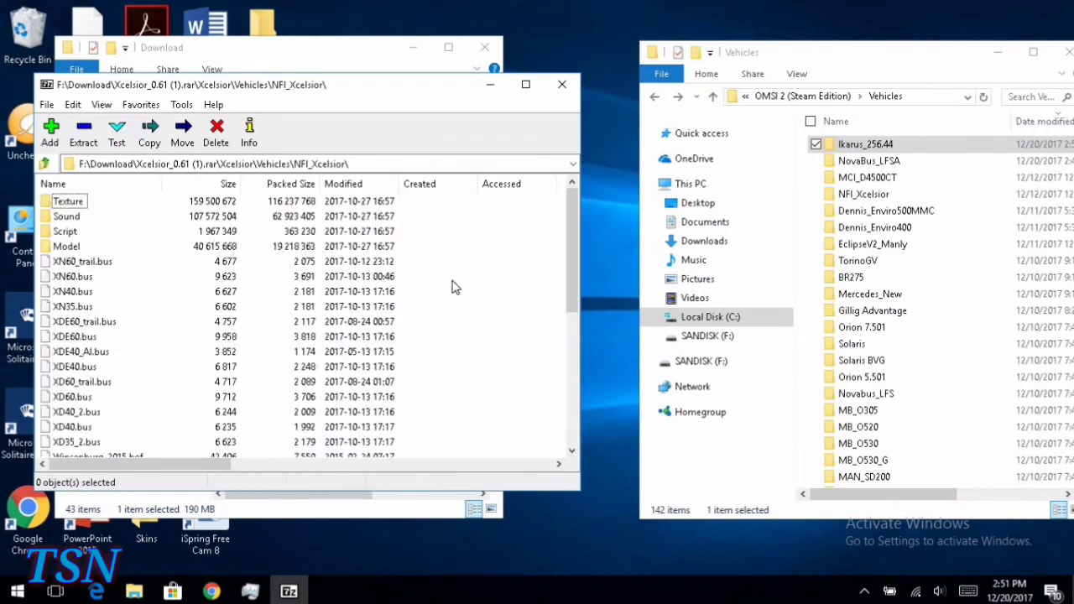
pyautogui.press('BackSpace')
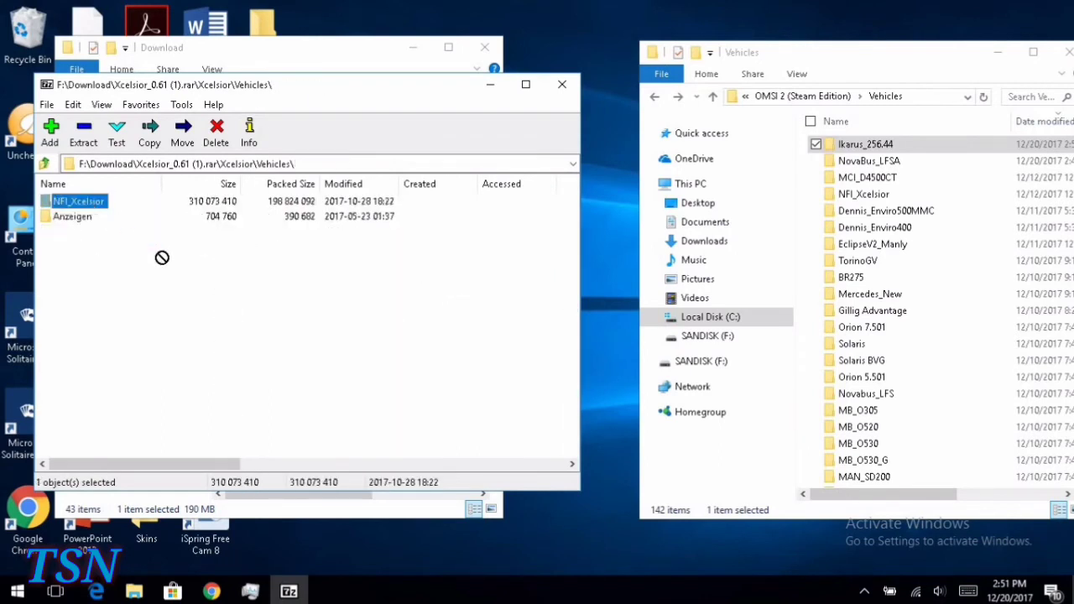
pyautogui.moveTo(535, 311); pyautogui.dragTo(799, 228)
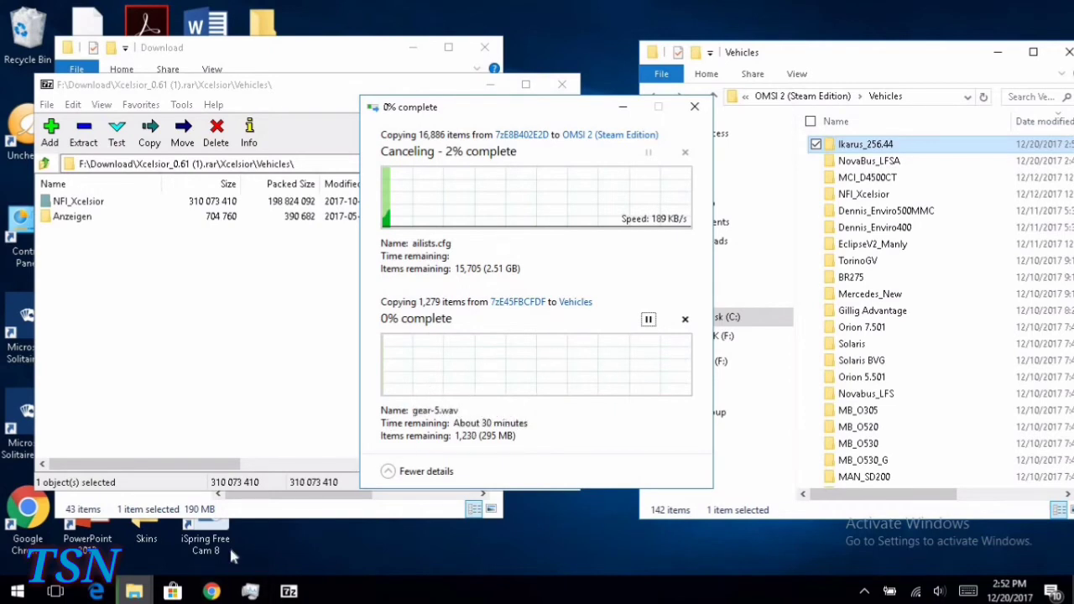
# Switch to Chrome and look over the free bus models in the Porais Studios downloads list while the files copy.
pyautogui.click(211, 592)
pyautogui.scroll(10, 594, 448)
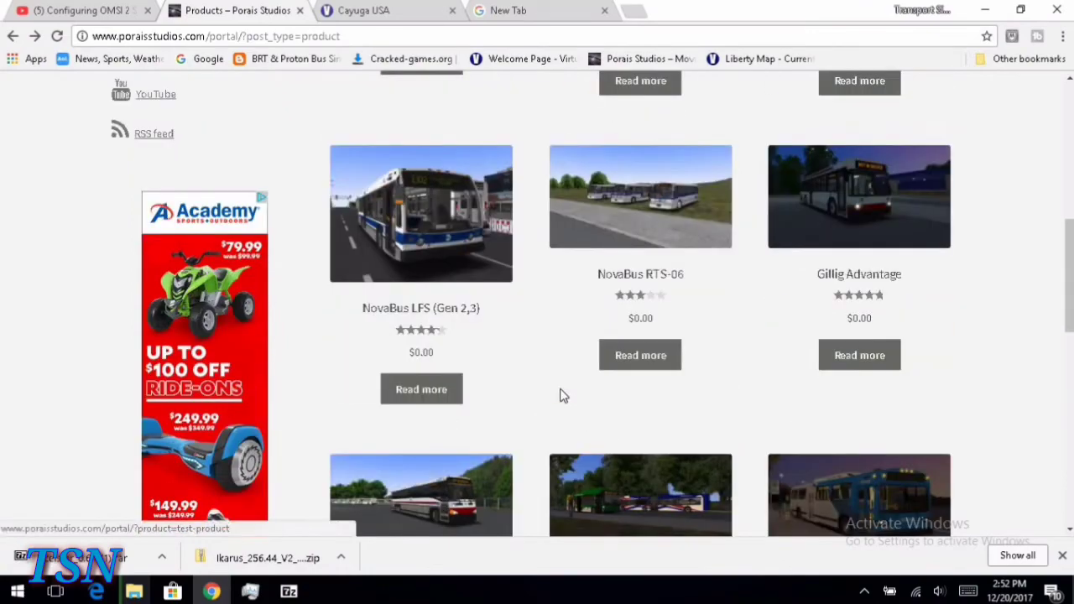
pyautogui.scroll(-3, 462, 372)
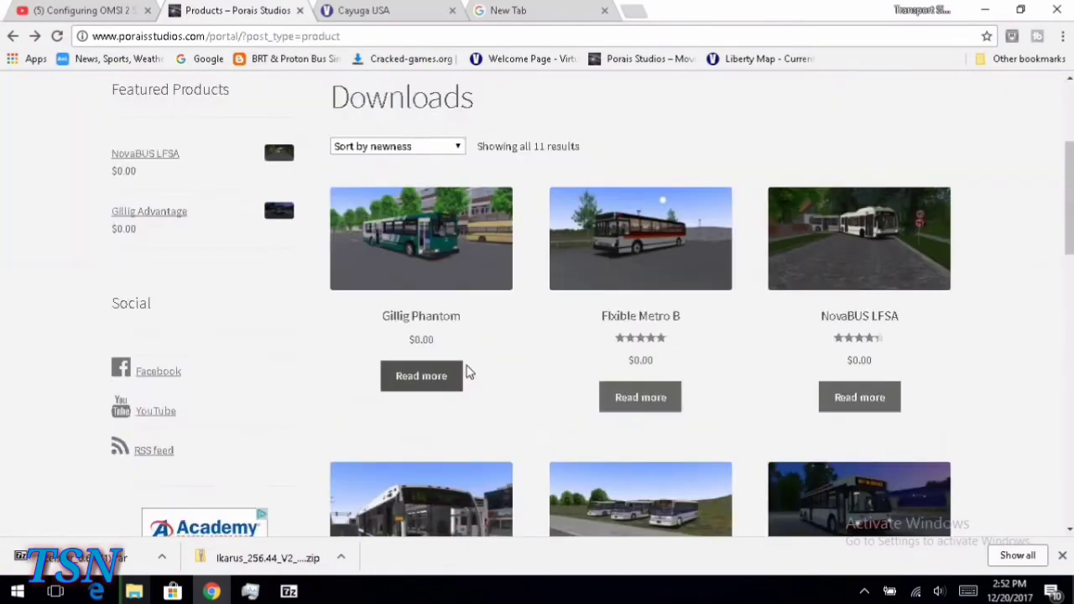
pyautogui.scroll(3, 463, 371)
pyautogui.scroll(-4, 618, 415)
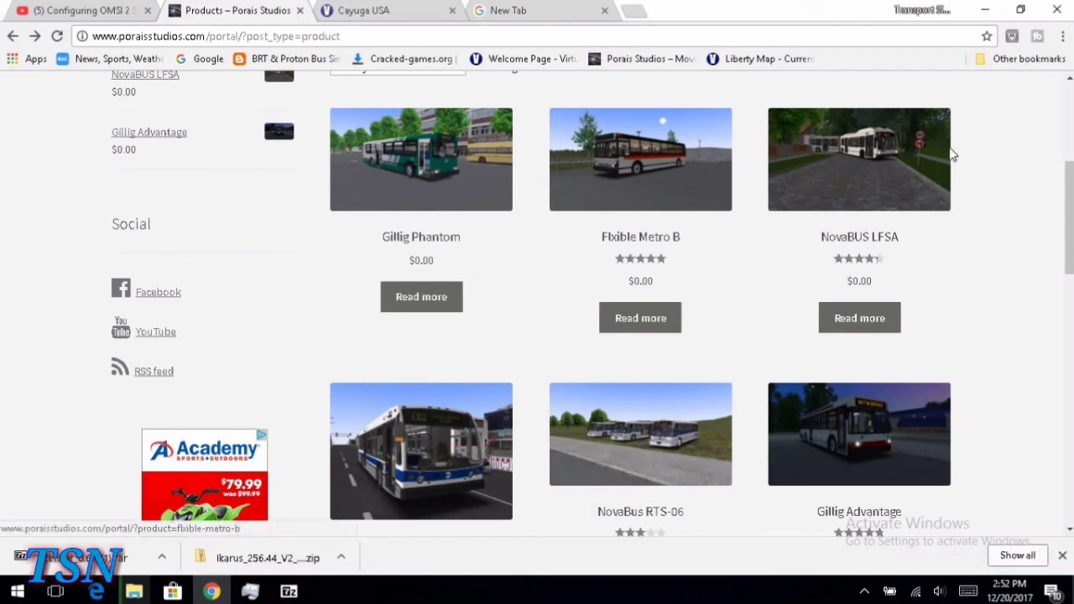
pyautogui.scroll(4, 510, 328)
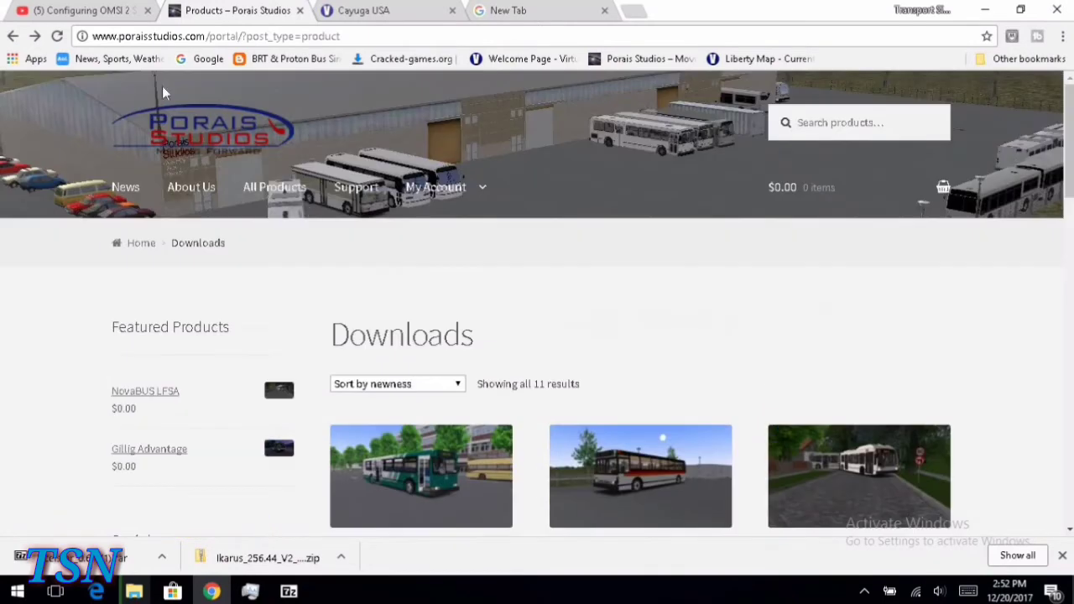
pyautogui.scroll(-3, 537, 419)
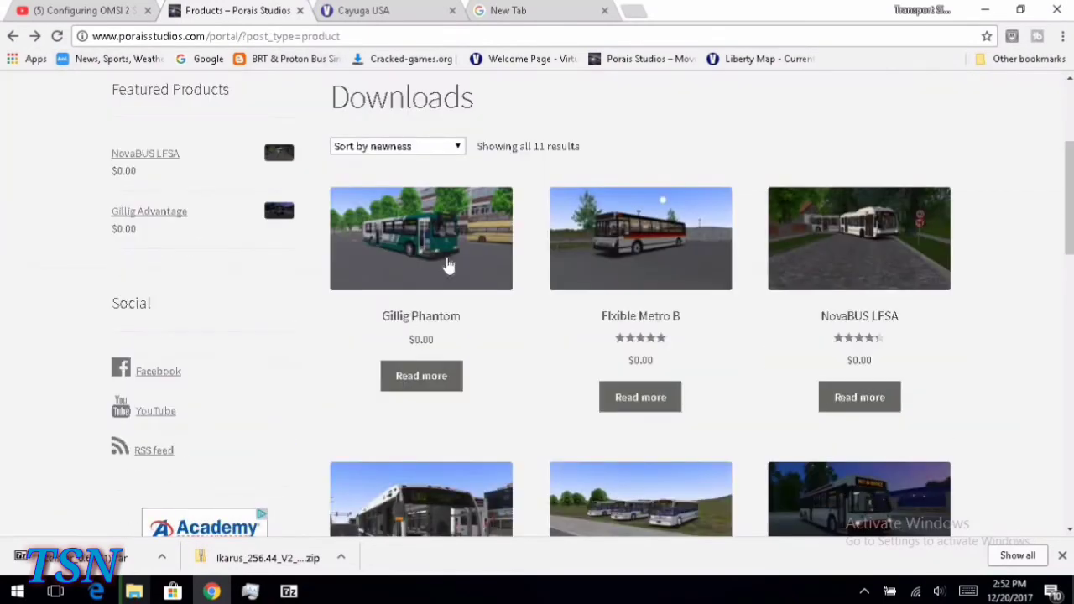
pyautogui.scroll(3, 333, 172)
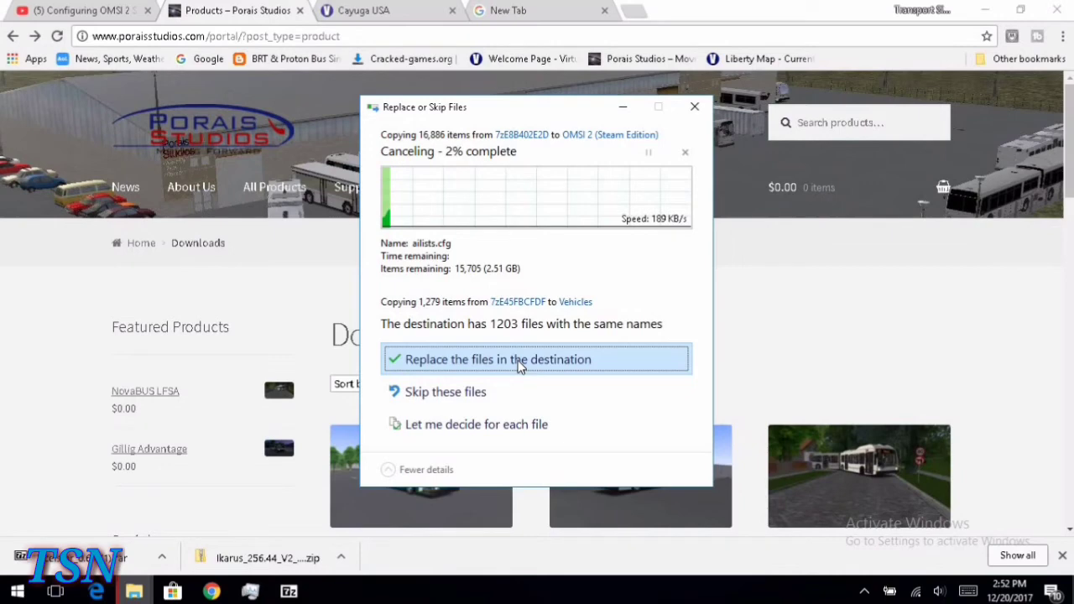
# Replace the same-named files in the Vehicles destination and return to browsing the Porais Studios downloads list.
pyautogui.click(495, 362)
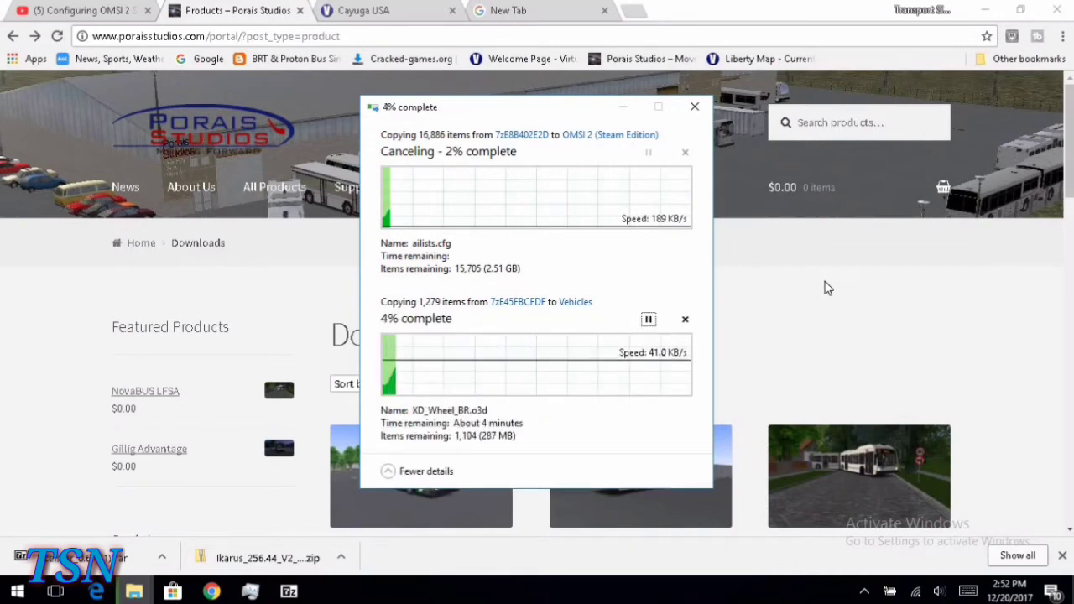
pyautogui.click(806, 302)
pyautogui.scroll(-1, 503, 371)
pyautogui.scroll(-3, 503, 353)
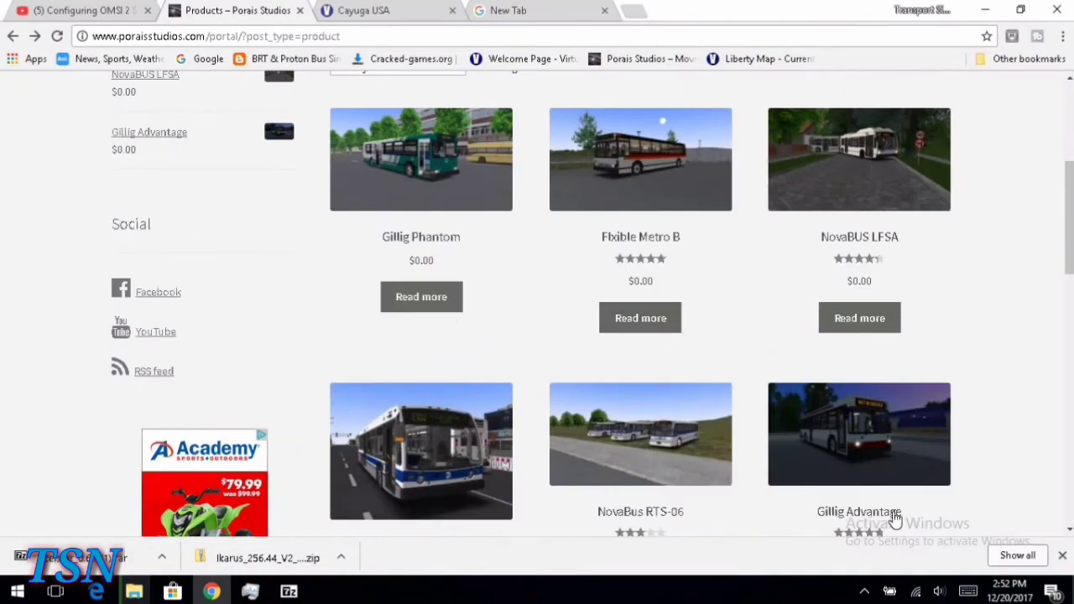
pyautogui.scroll(-5, 338, 180)
pyautogui.scroll(3, 292, 207)
pyautogui.scroll(6, 292, 207)
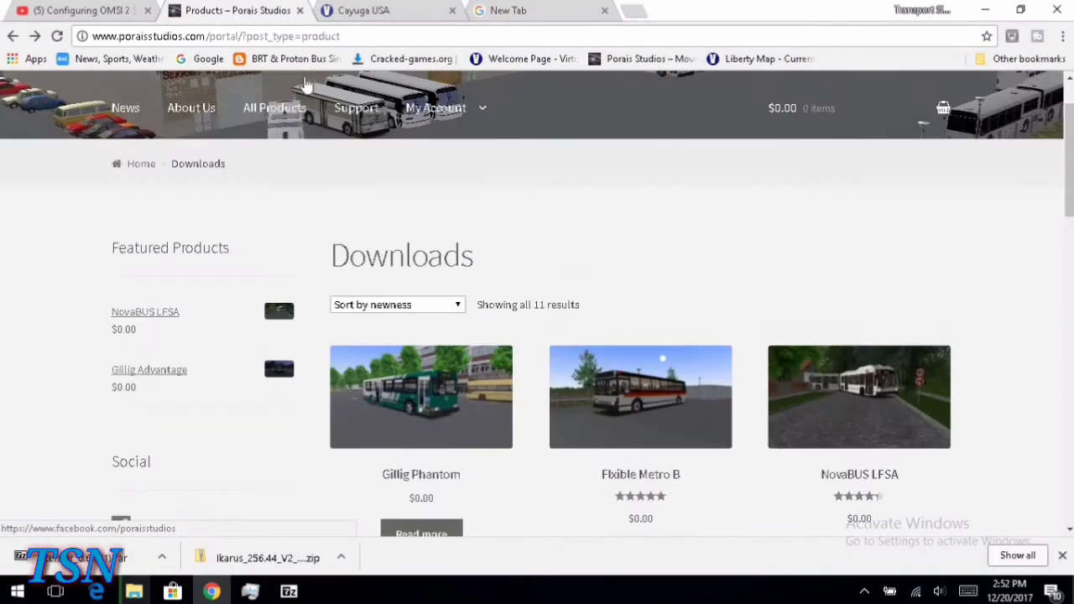
# Close the Porais Studios page and review the Cayuga USA topic's download link, required maps and optional AI vehicles.
pyautogui.click(300, 10)
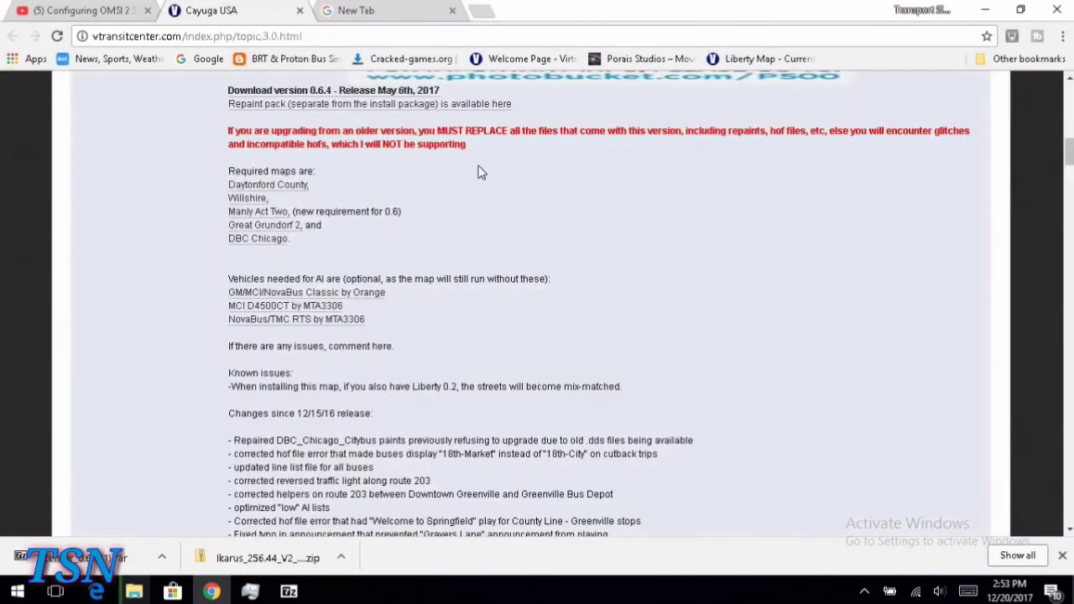
pyautogui.scroll(7, 444, 247)
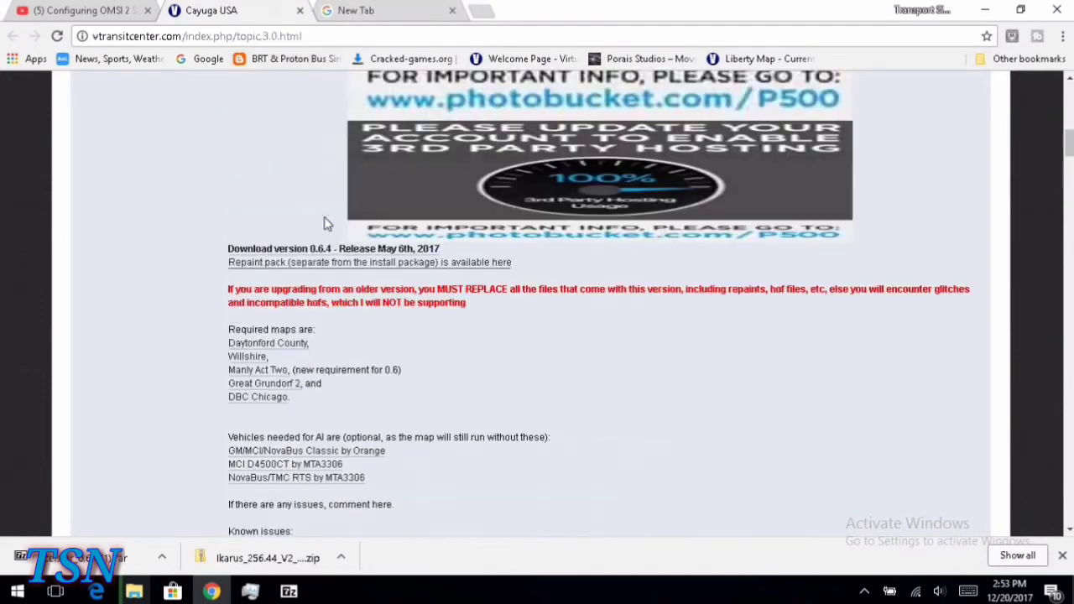
pyautogui.scroll(4, 436, 248)
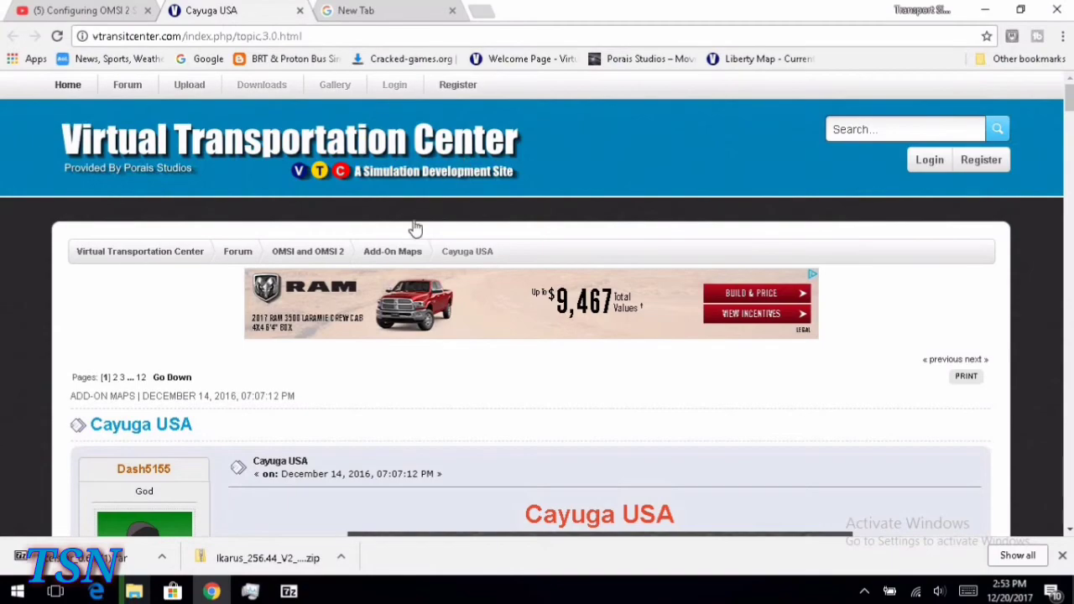
pyautogui.scroll(-3, 612, 285)
pyautogui.scroll(-12, 565, 282)
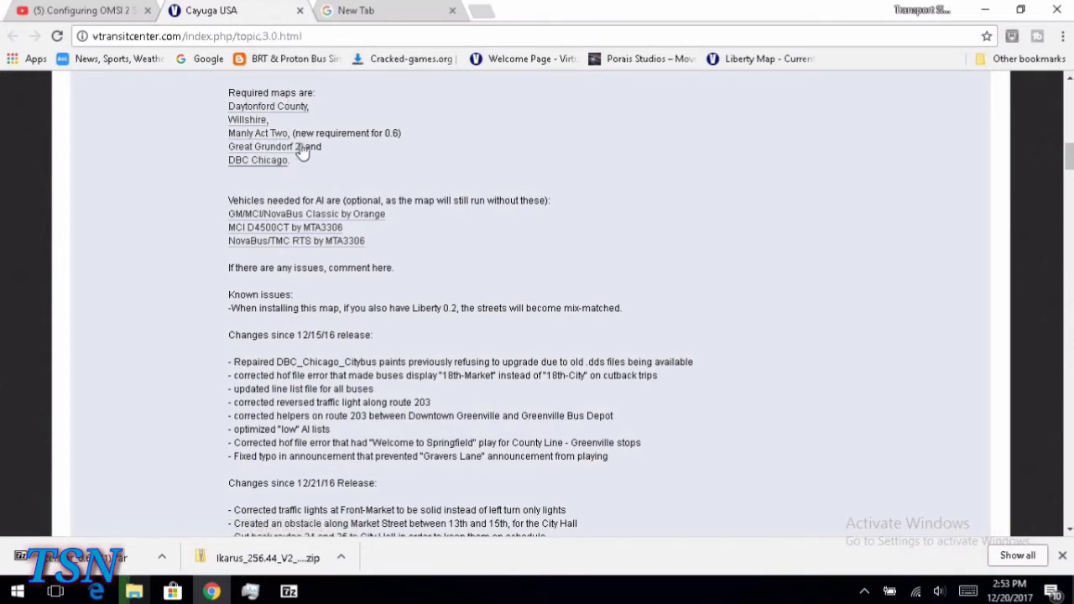
pyautogui.scroll(5, 358, 201)
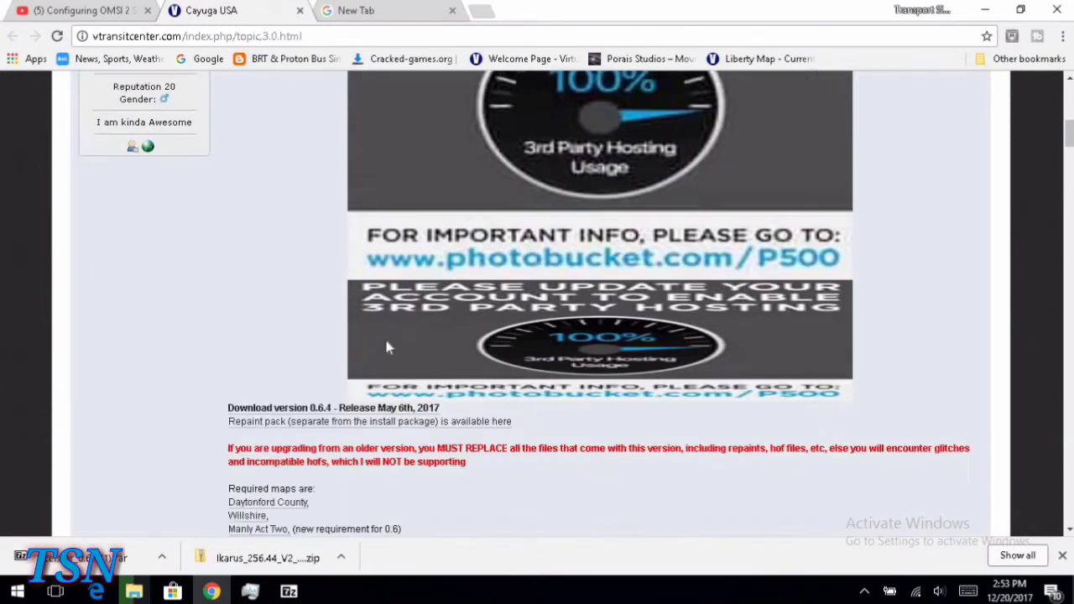
pyautogui.scroll(-2, 384, 335)
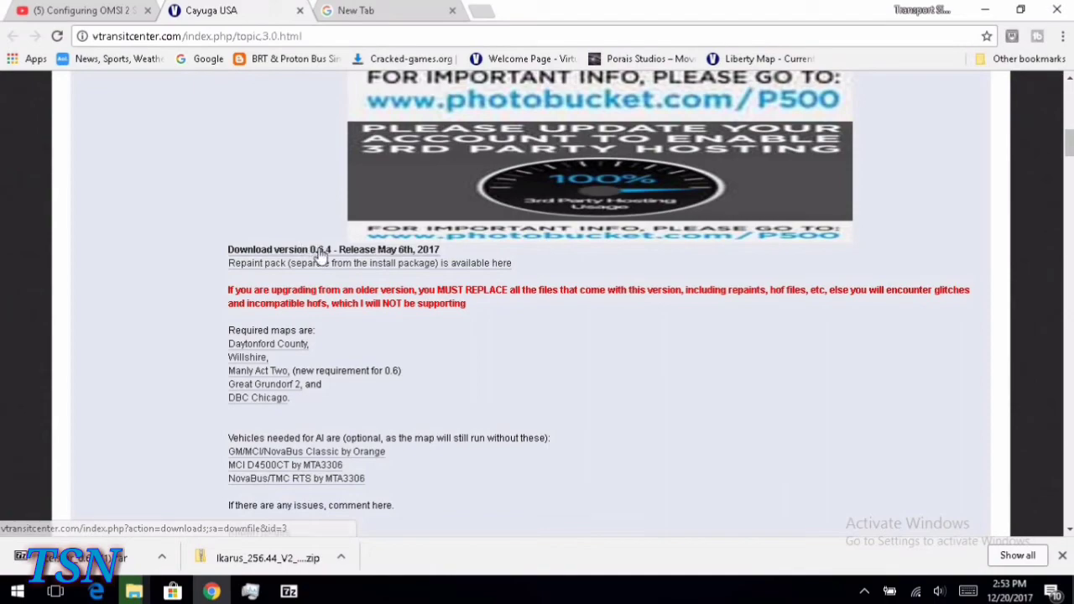
pyautogui.scroll(-3, 437, 374)
pyautogui.scroll(20, 437, 366)
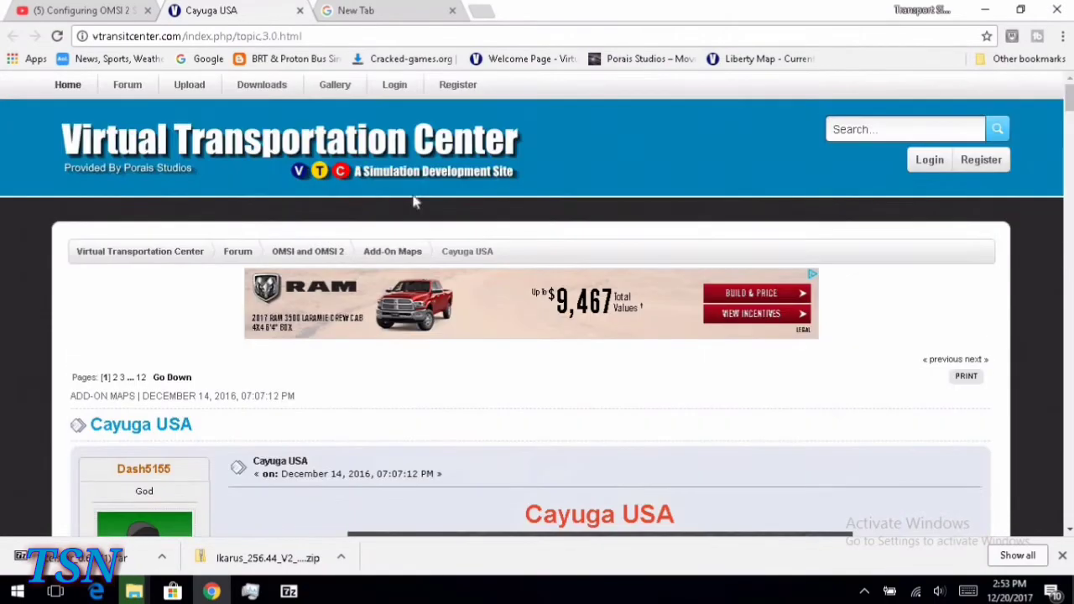
# Open the Virtual Transportation Center downloads page and look over its OMSI 2 subcategories, recent downloads and most viewed mods.
pyautogui.click(262, 85)
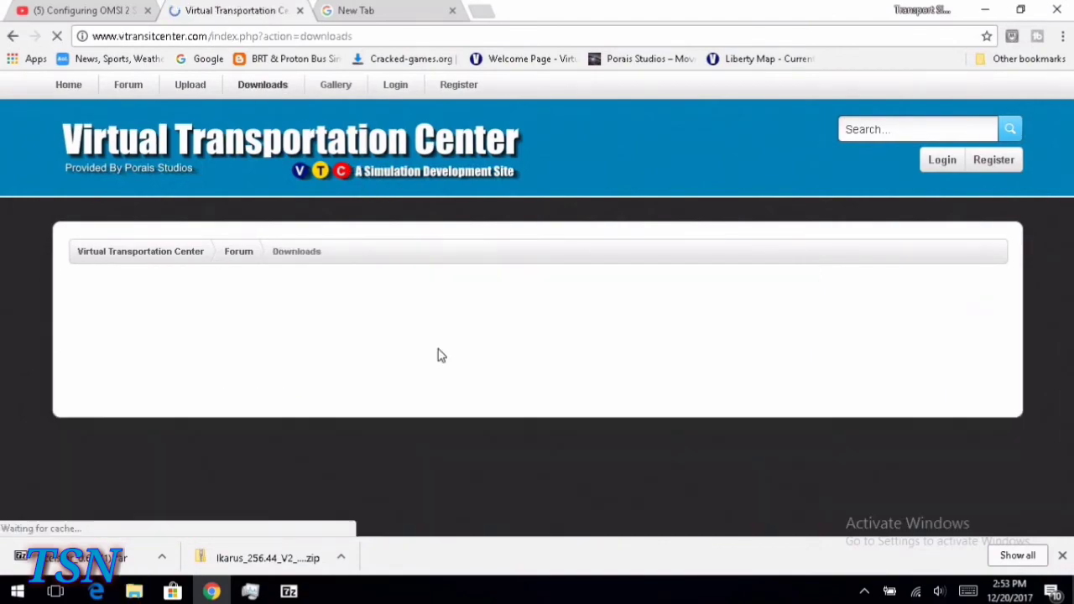
pyautogui.scroll(-4, 438, 353)
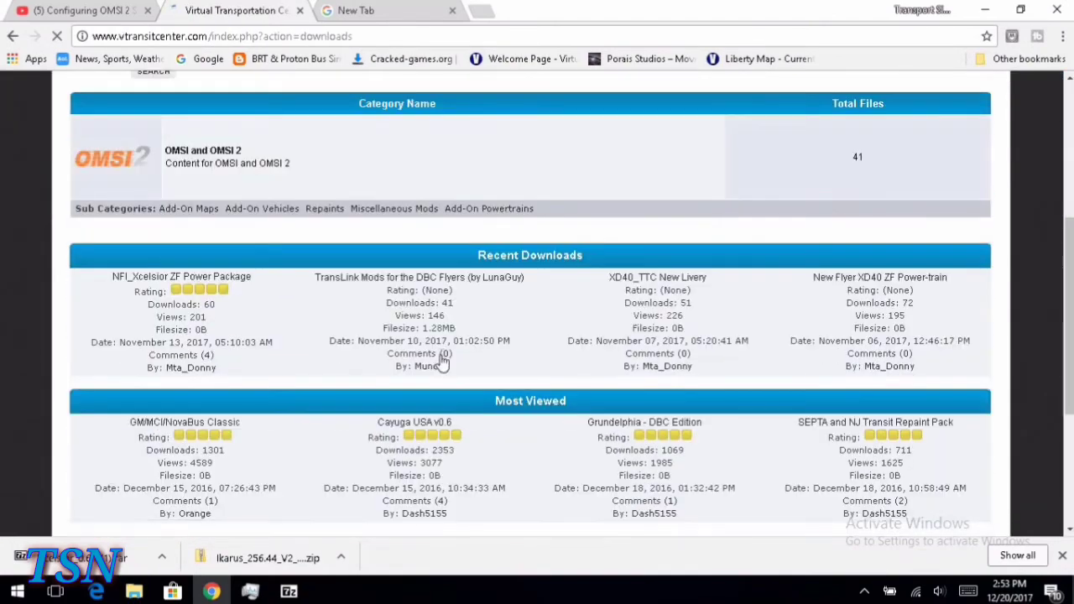
pyautogui.scroll(-2, 442, 359)
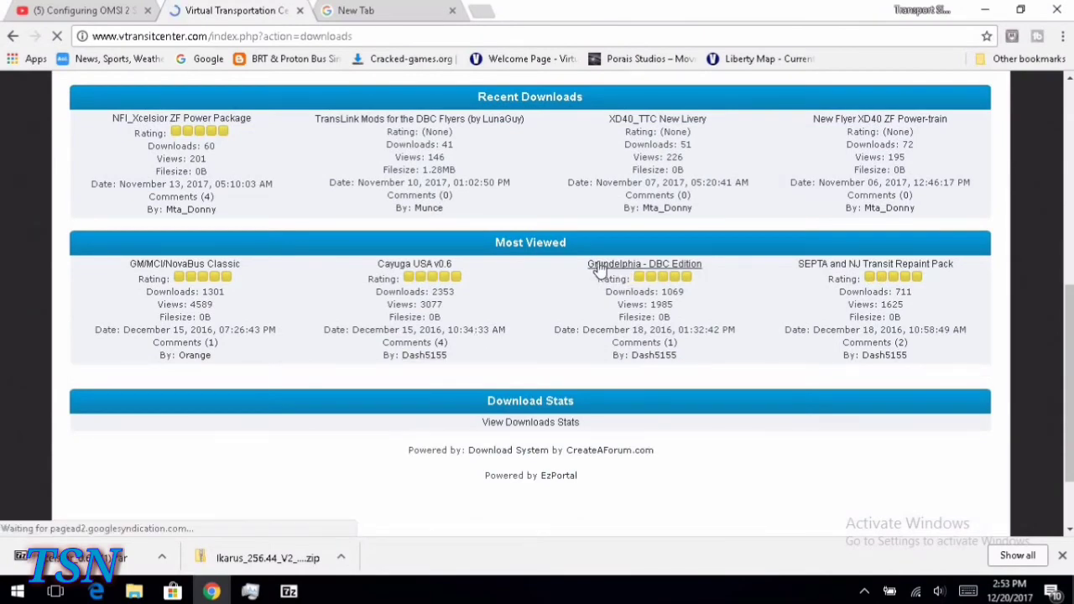
pyautogui.scroll(4, 293, 220)
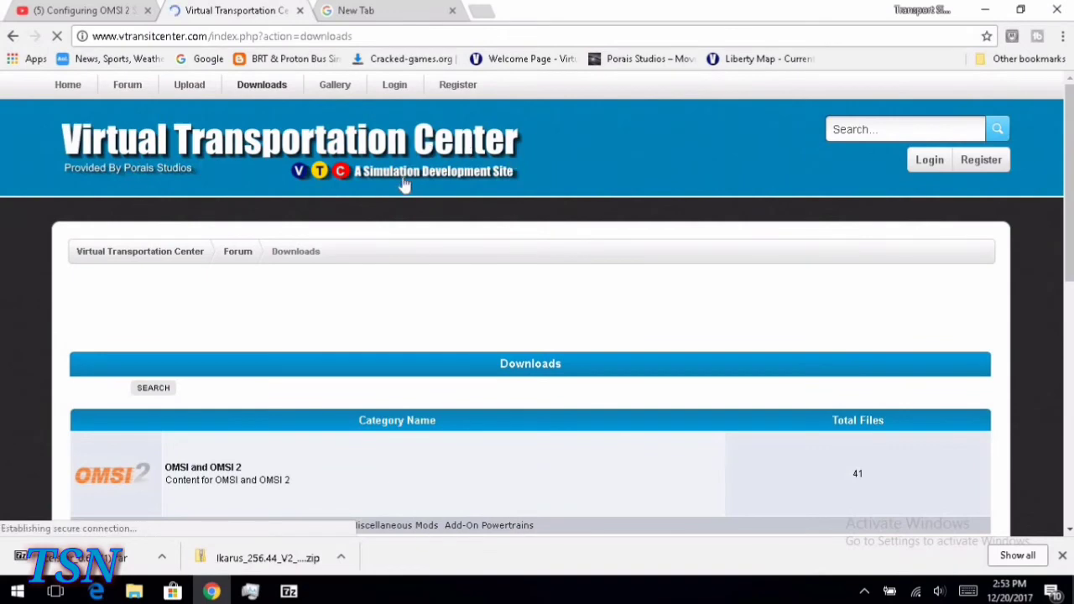
pyautogui.scroll(-5, 364, 335)
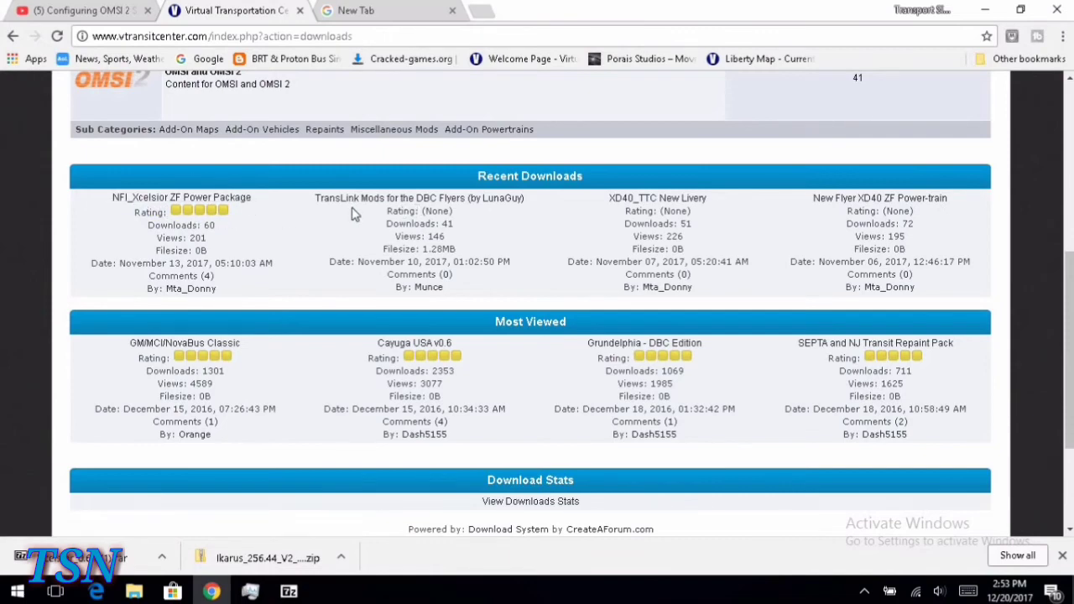
pyautogui.scroll(-2, 521, 274)
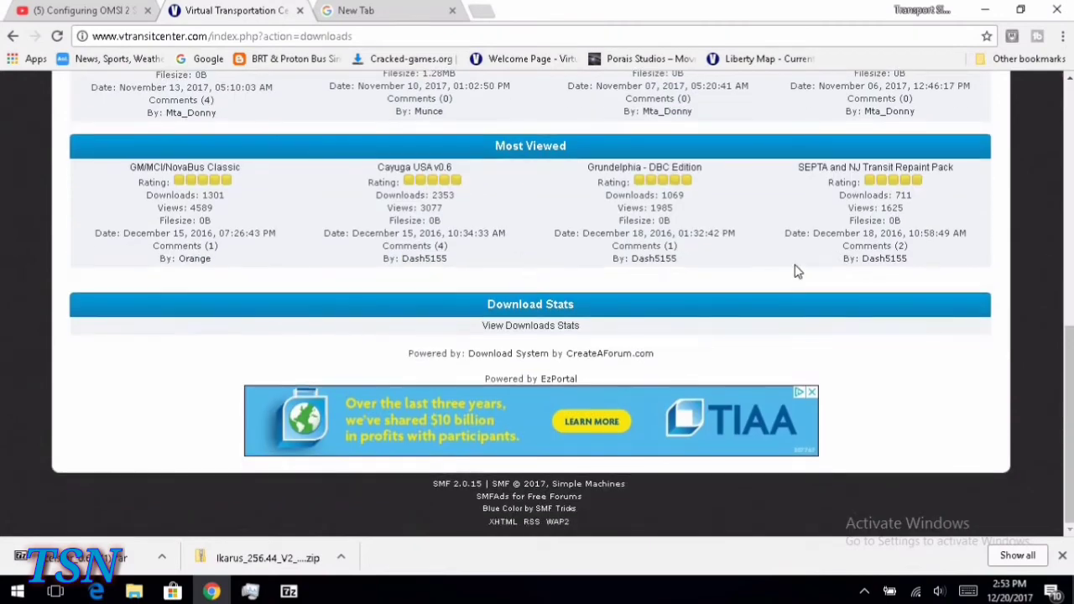
pyautogui.scroll(3, 797, 271)
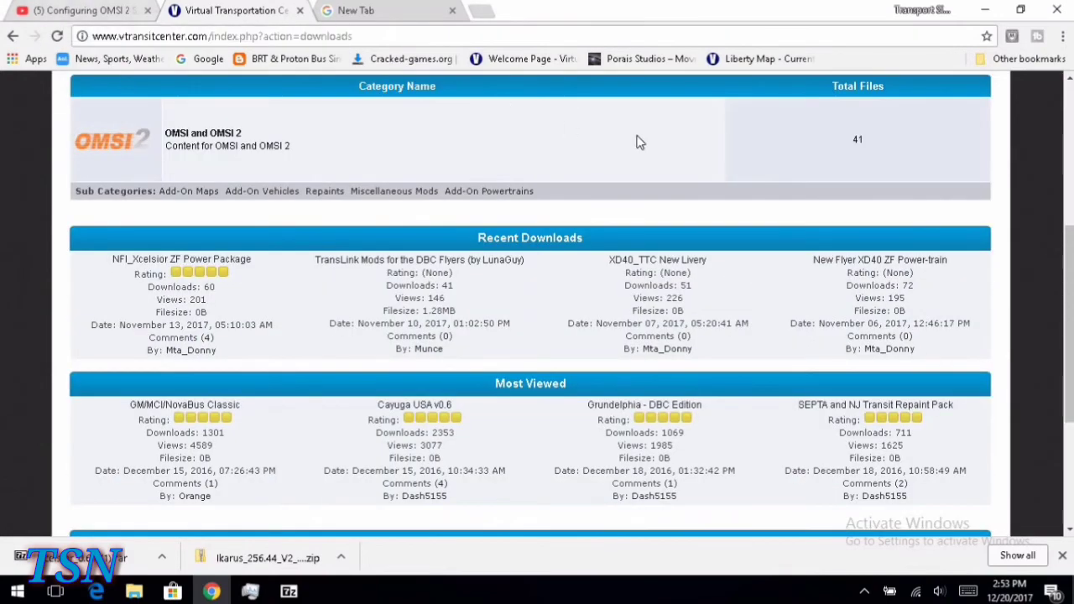
# Switch to the Xcelsior archive in 7-Zip and copy its Fonts folder into the OMSI 2 (Steam Edition) folder.
pyautogui.click(985, 11)
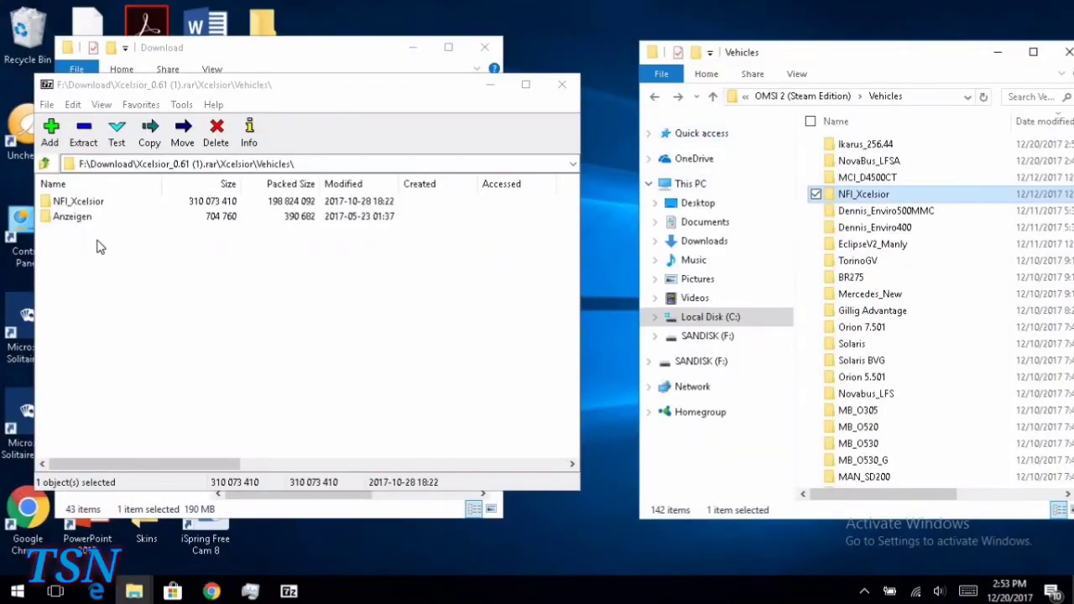
pyautogui.click(269, 322)
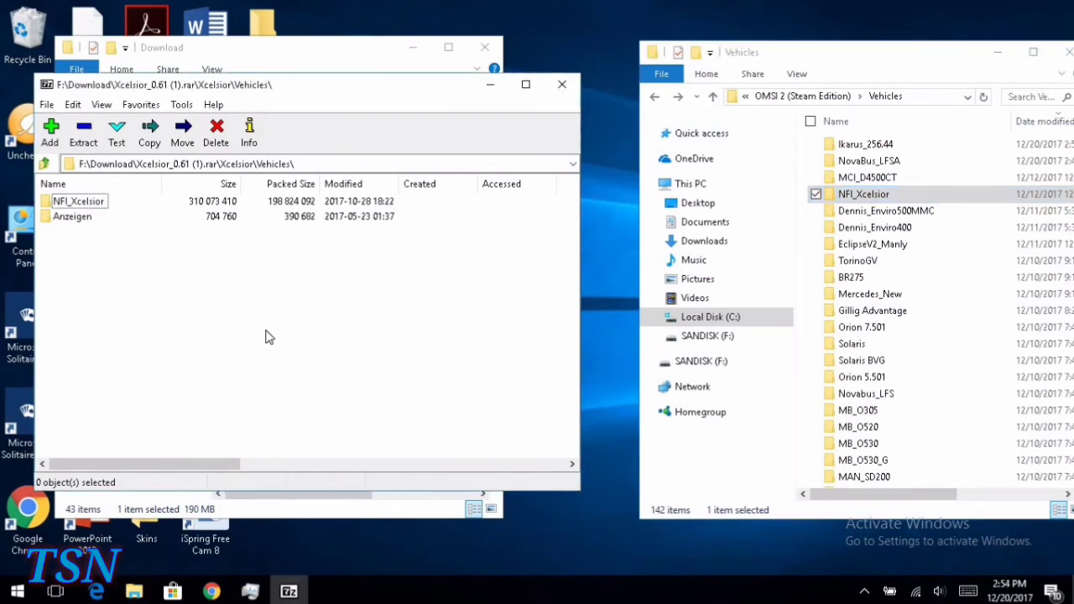
pyautogui.press('BackSpace')
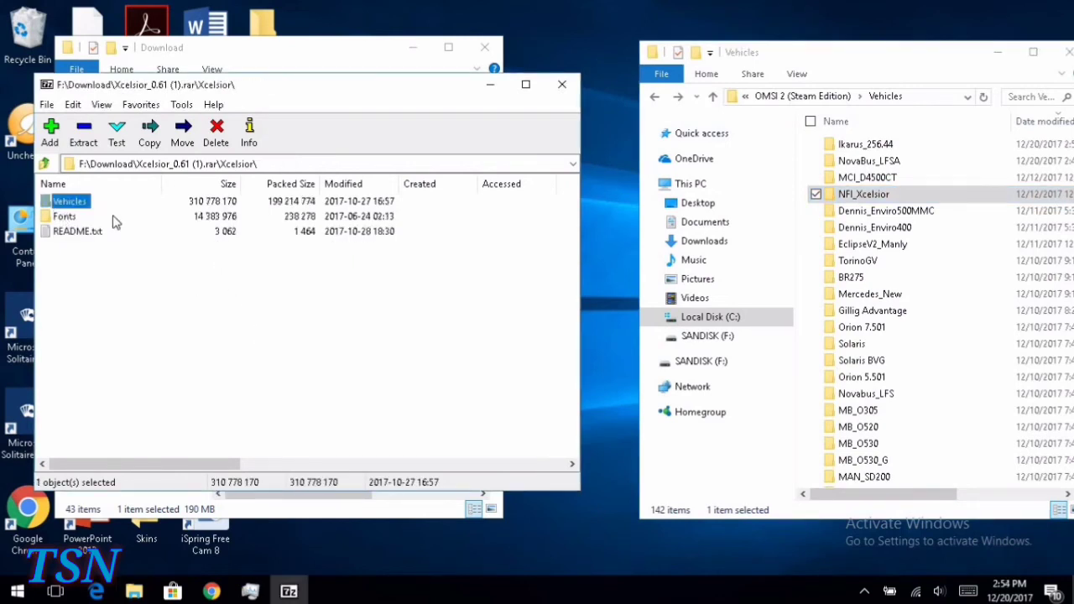
pyautogui.click(64, 218)
pyautogui.click(655, 97)
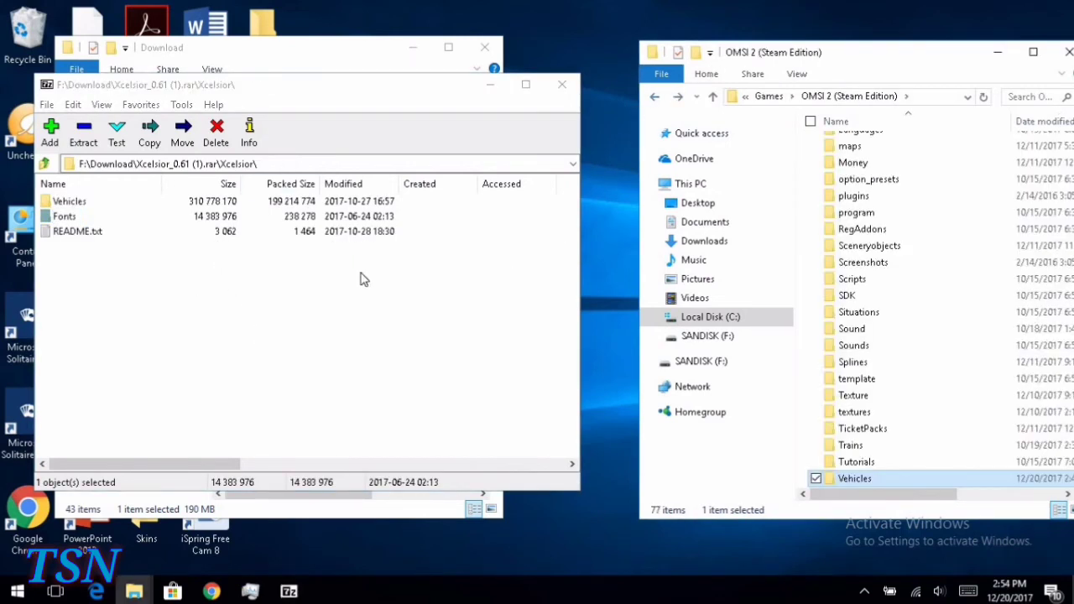
pyautogui.click(801, 229)
pyautogui.moveTo(74, 219); pyautogui.dragTo(801, 195)
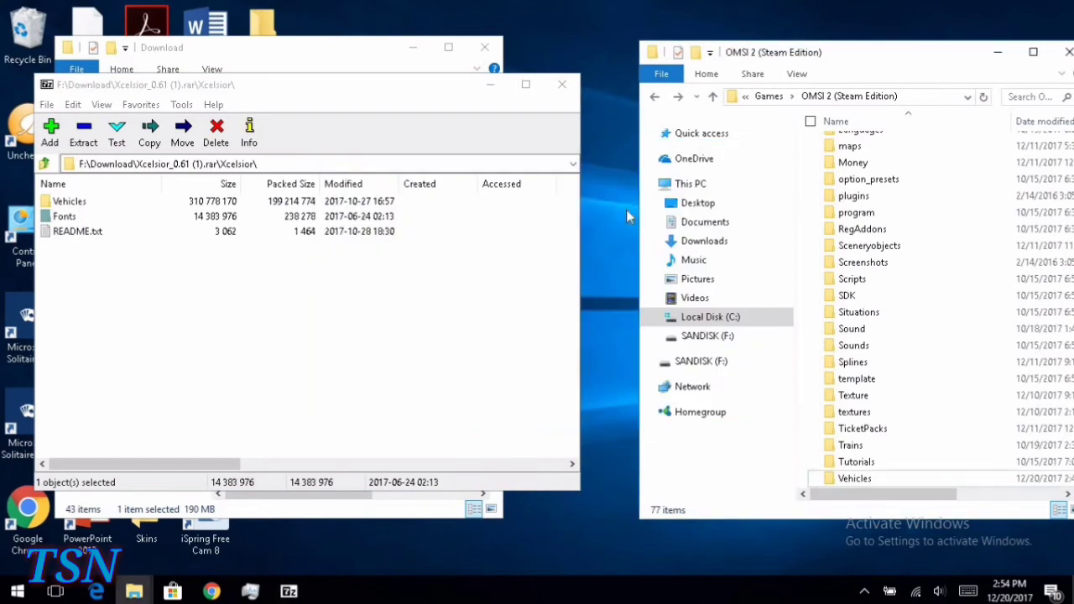
pyautogui.click(506, 366)
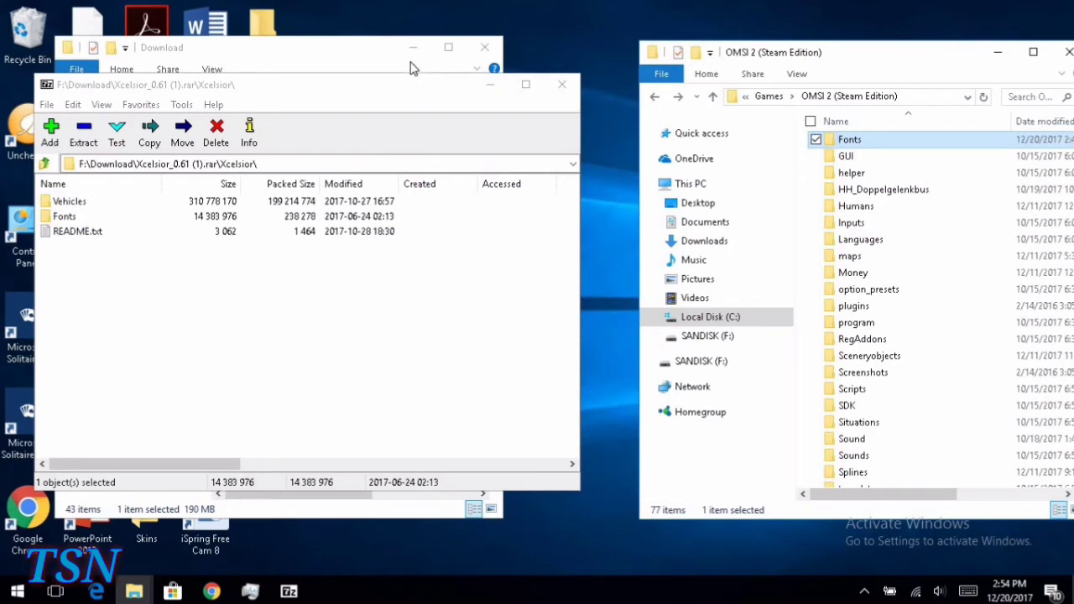
pyautogui.click(490, 87)
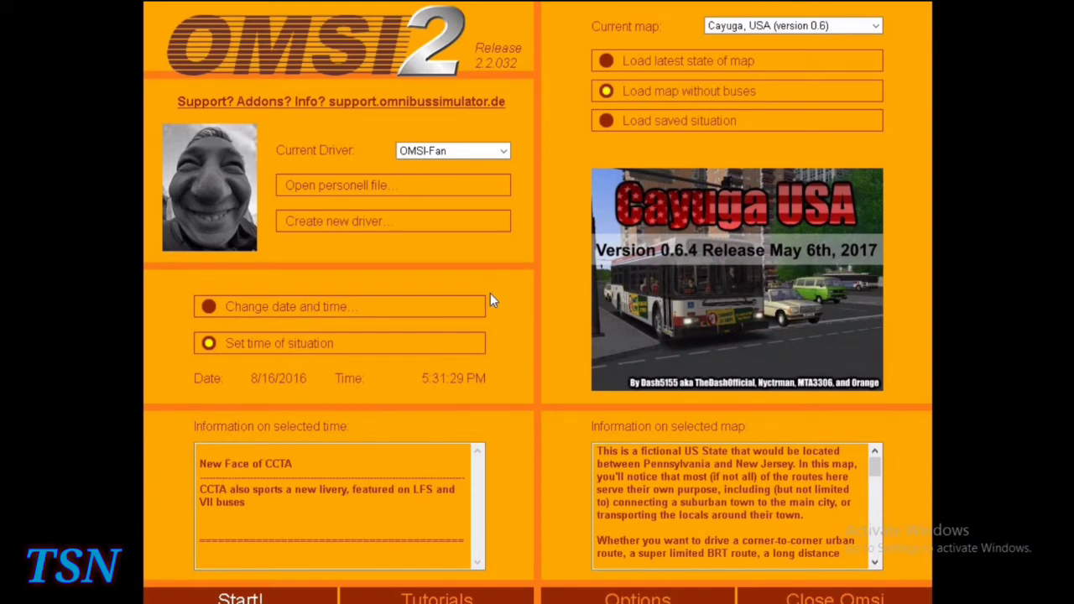
# In the OMSI 2 launcher, preview the Cayuga, Daytonford County, Chicago Downtown and GreatGrundorf2 maps by selecting each as the current map.
pyautogui.click(752, 27)
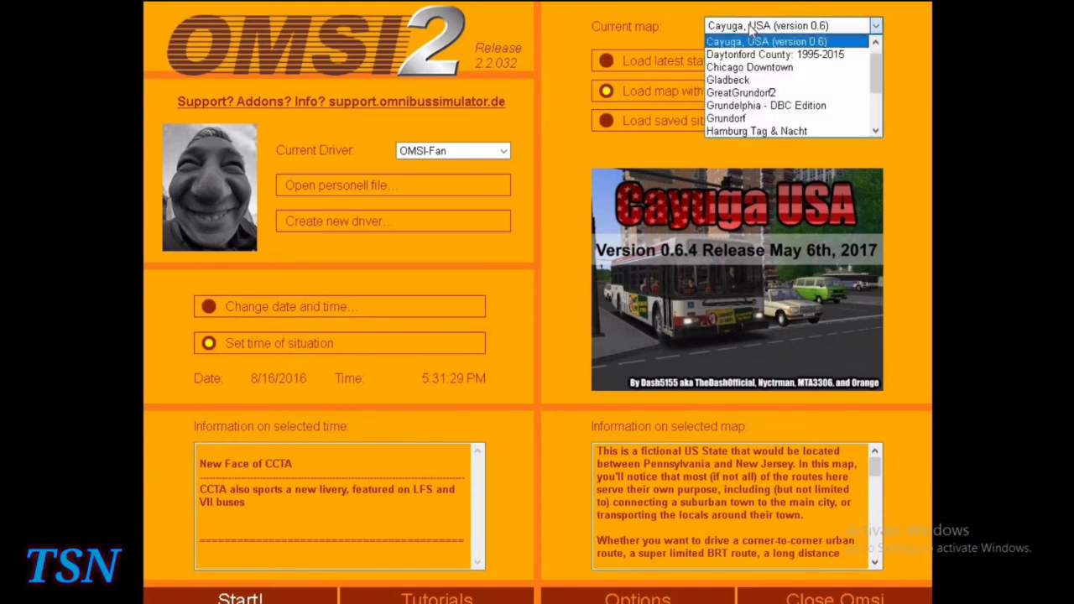
pyautogui.click(743, 31)
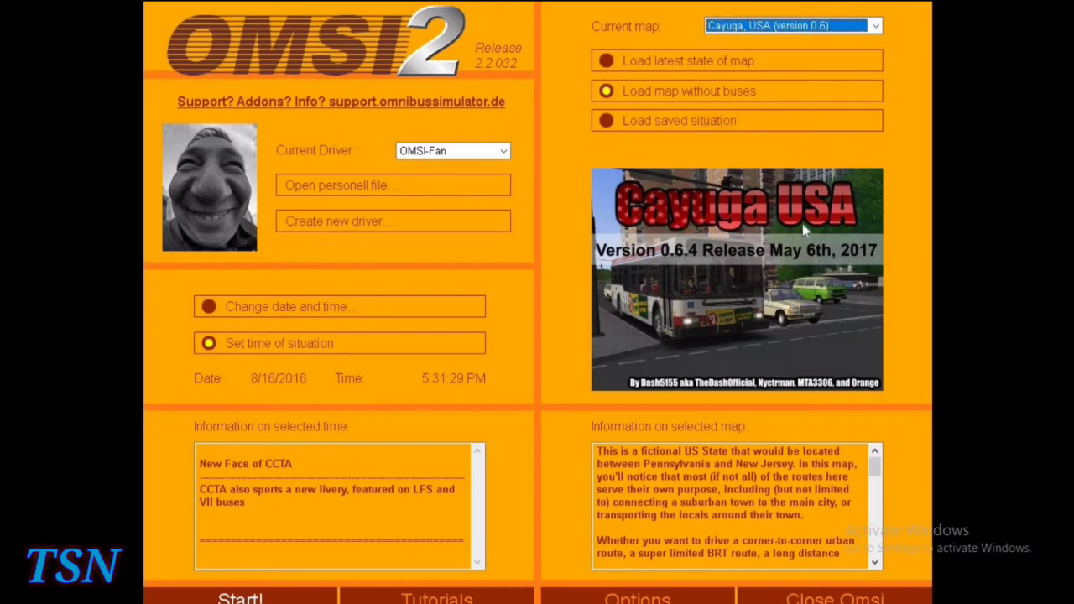
pyautogui.click(776, 26)
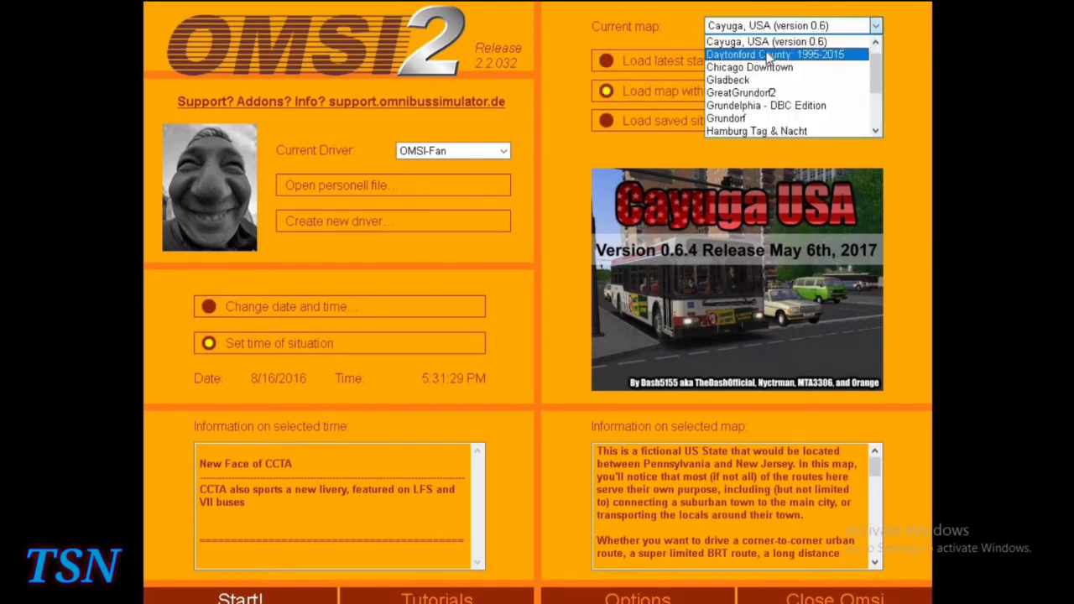
pyautogui.click(734, 56)
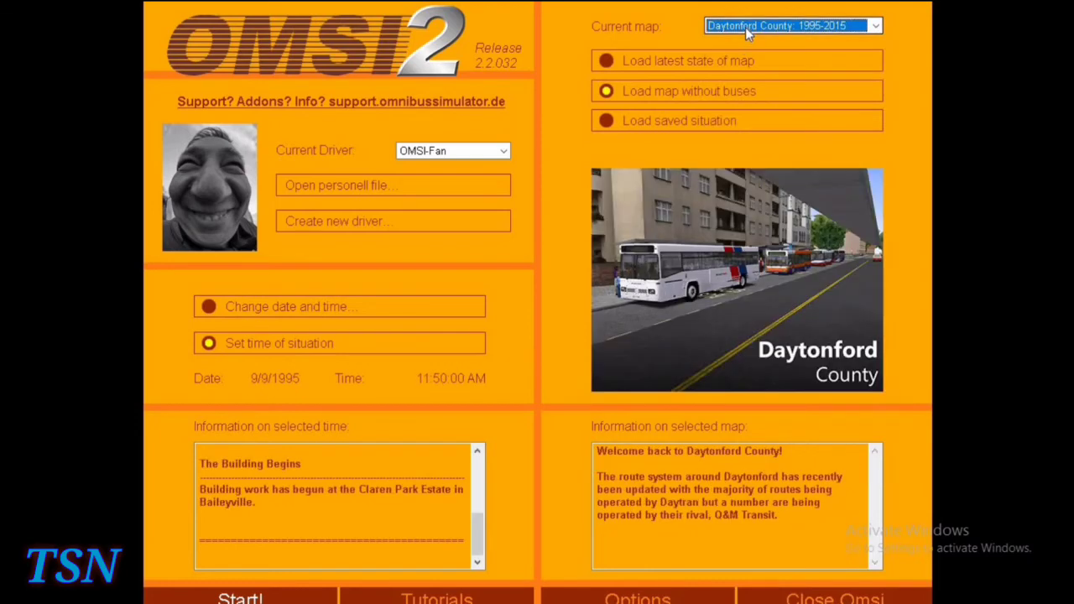
pyautogui.click(771, 26)
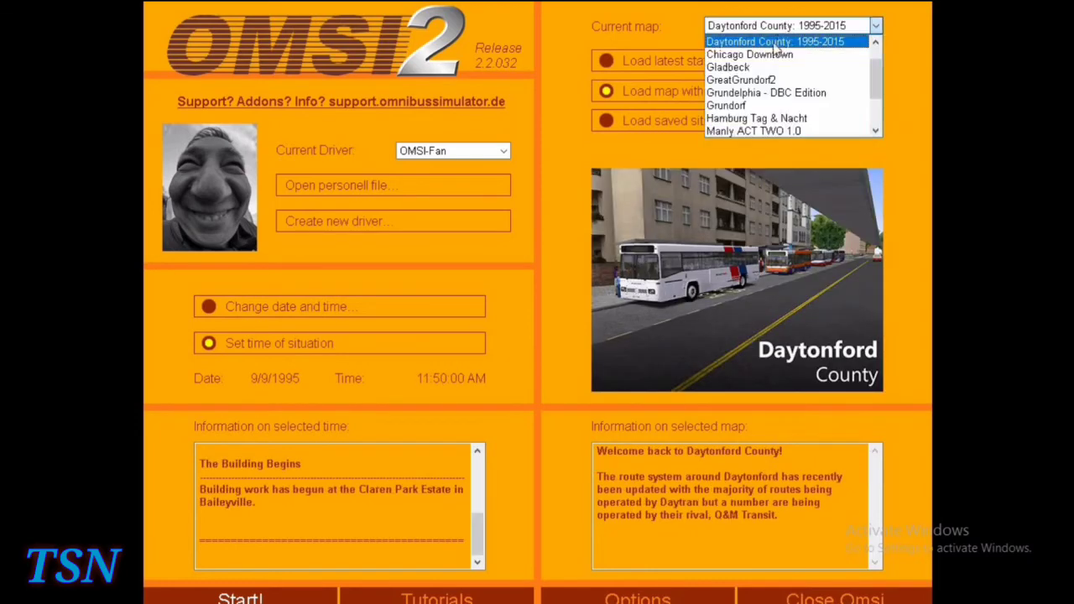
pyautogui.click(768, 59)
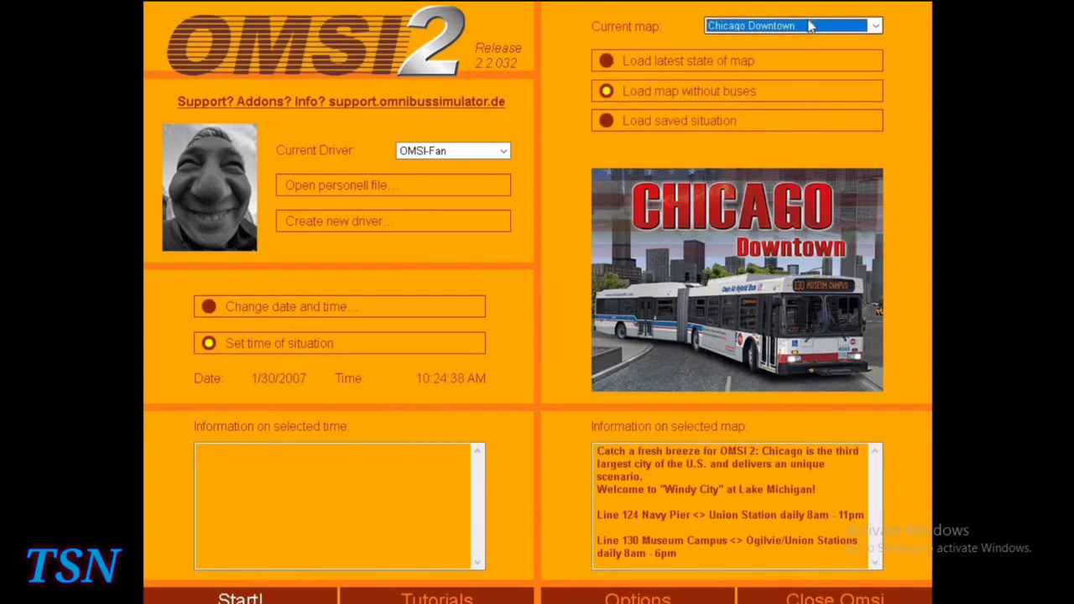
pyautogui.click(810, 27)
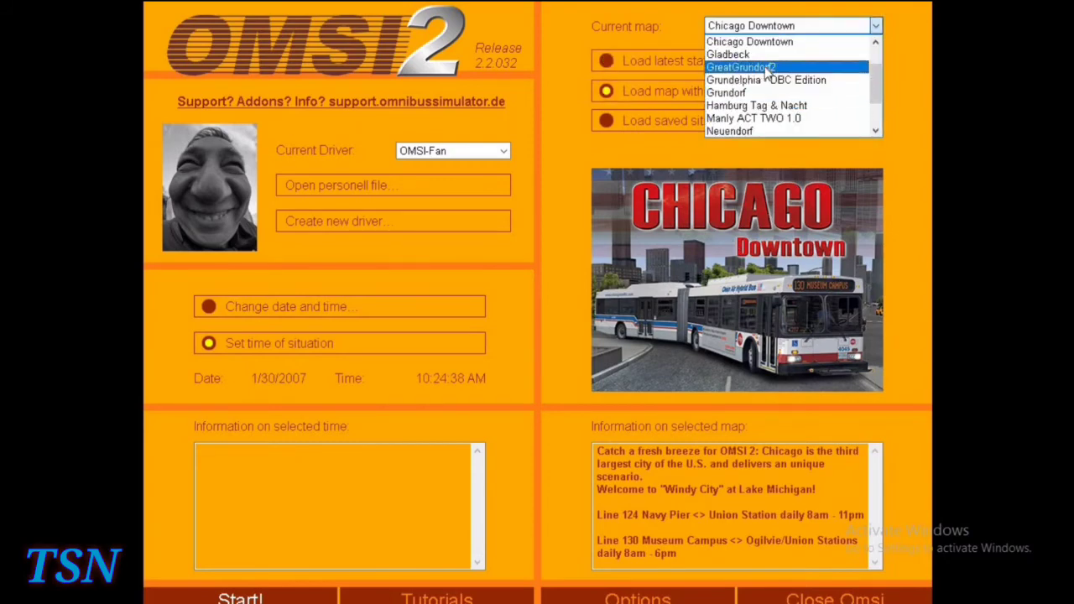
pyautogui.click(765, 67)
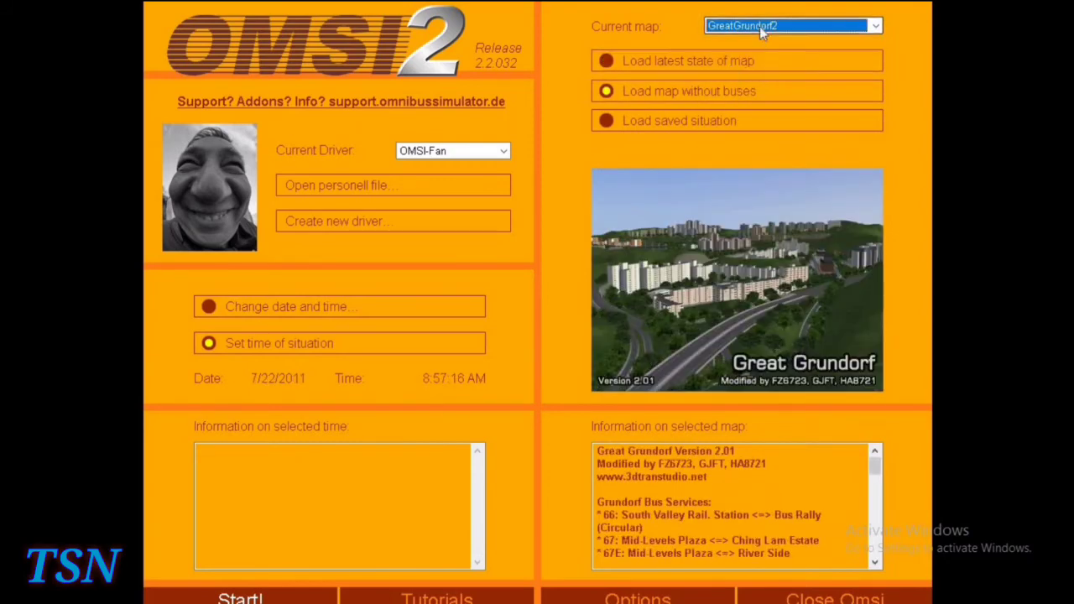
# Preview the Hamburg Tag & Nacht, Willshire, Manly ACT TWO 1.0 and Grundelphia - DBC Edition maps by selecting each as the current map.
pyautogui.click(759, 26)
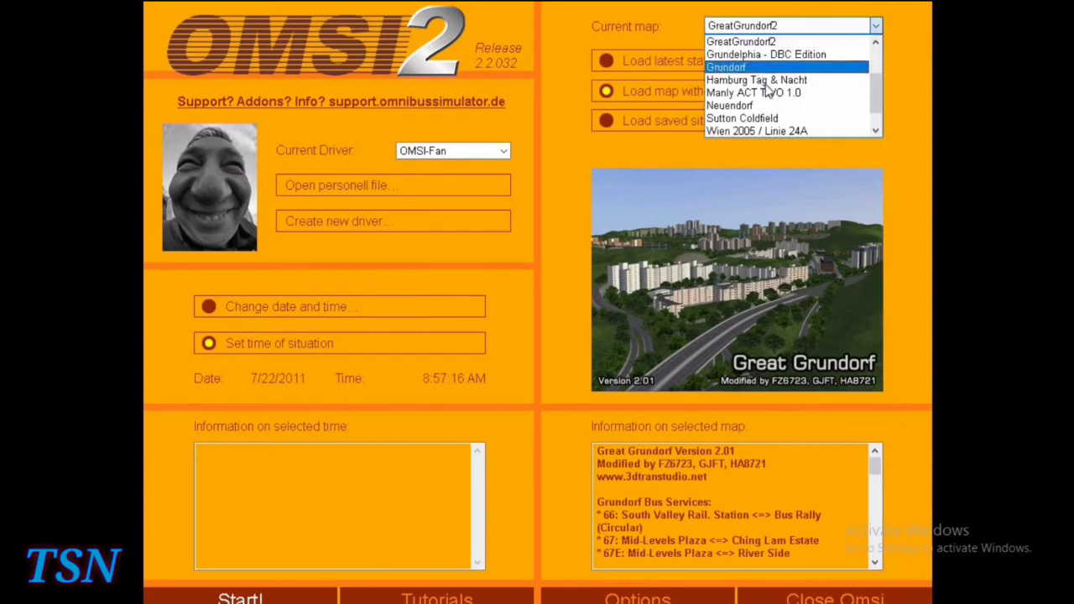
pyautogui.click(764, 80)
pyautogui.click(767, 27)
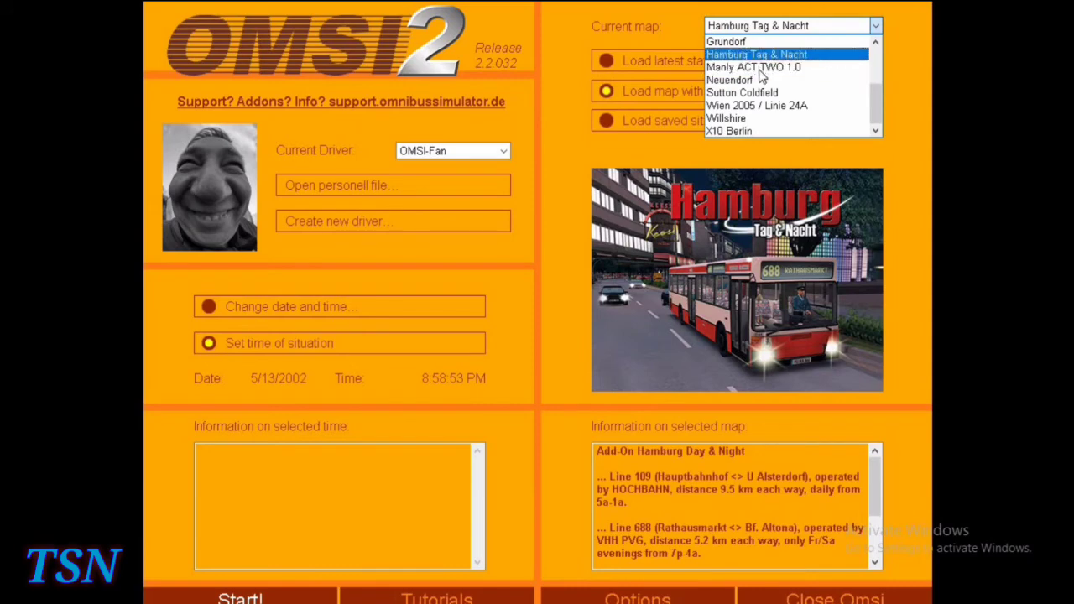
pyautogui.click(726, 119)
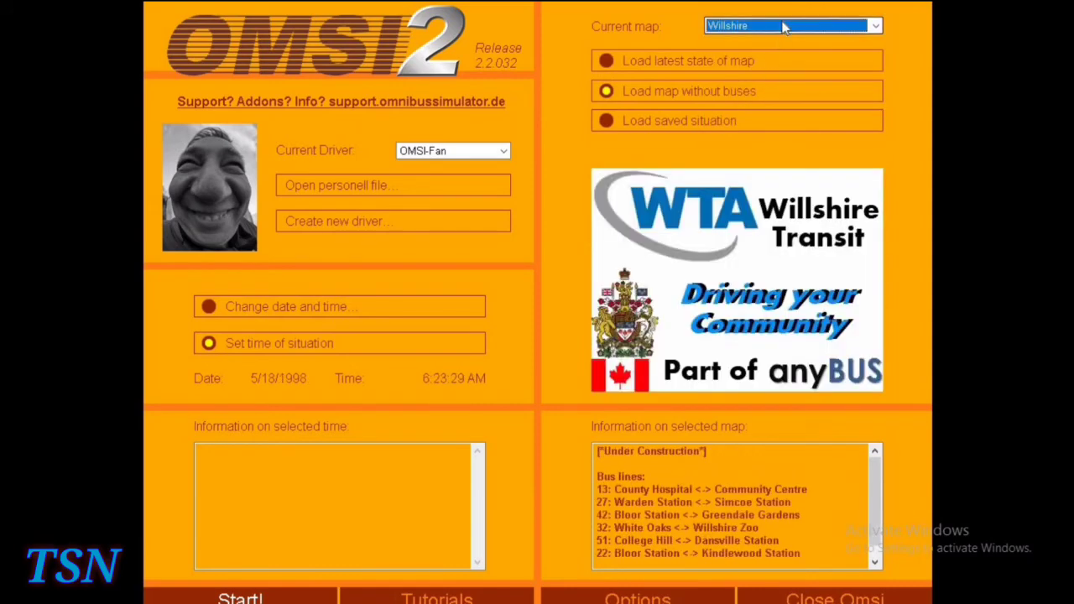
pyautogui.click(787, 26)
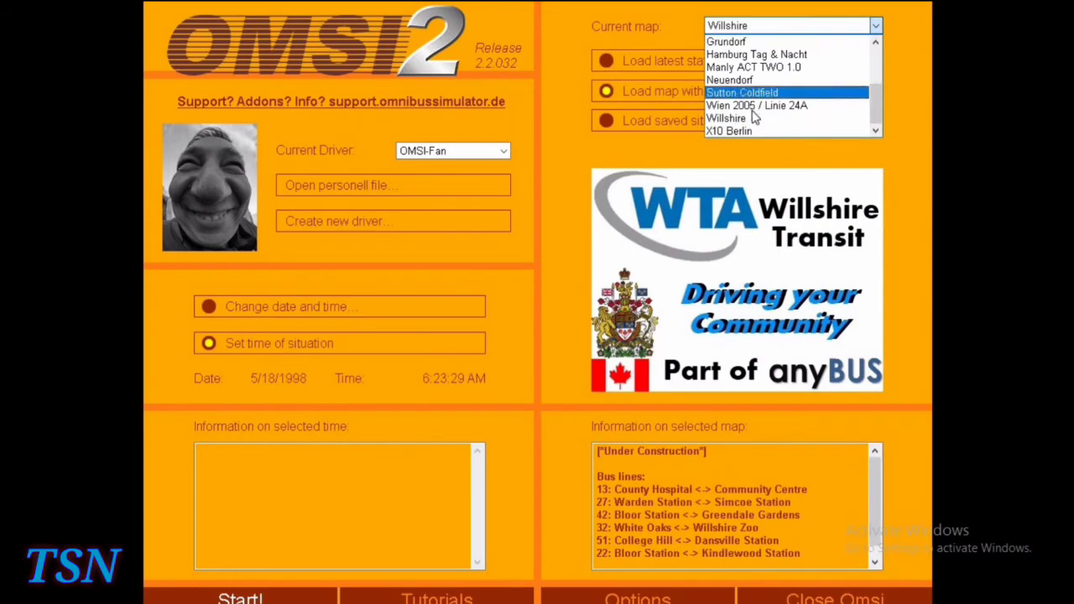
pyautogui.click(746, 68)
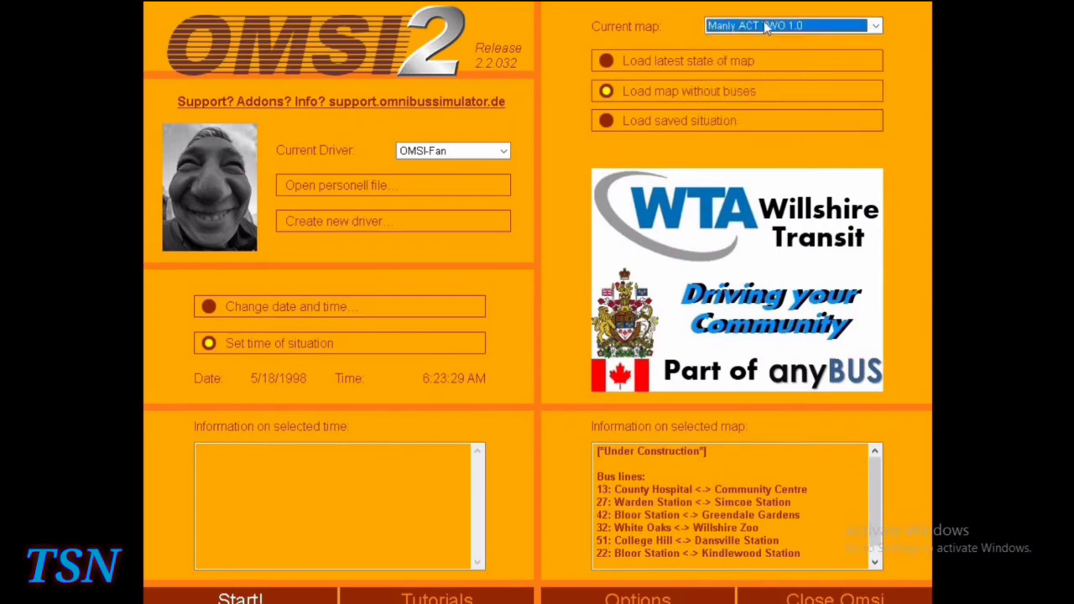
pyautogui.click(768, 26)
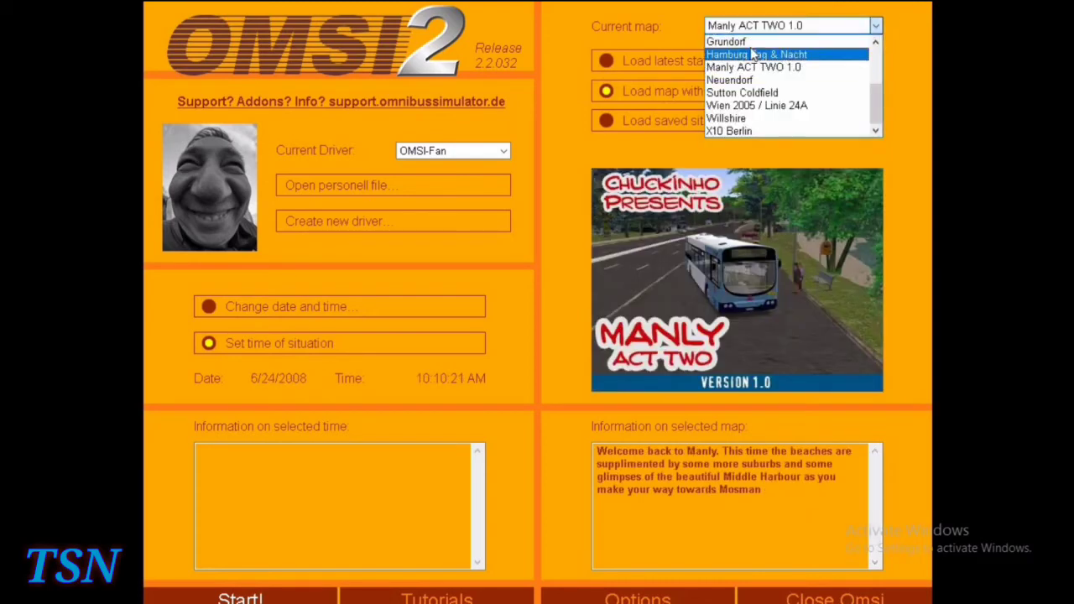
pyautogui.scroll(1, 751, 63)
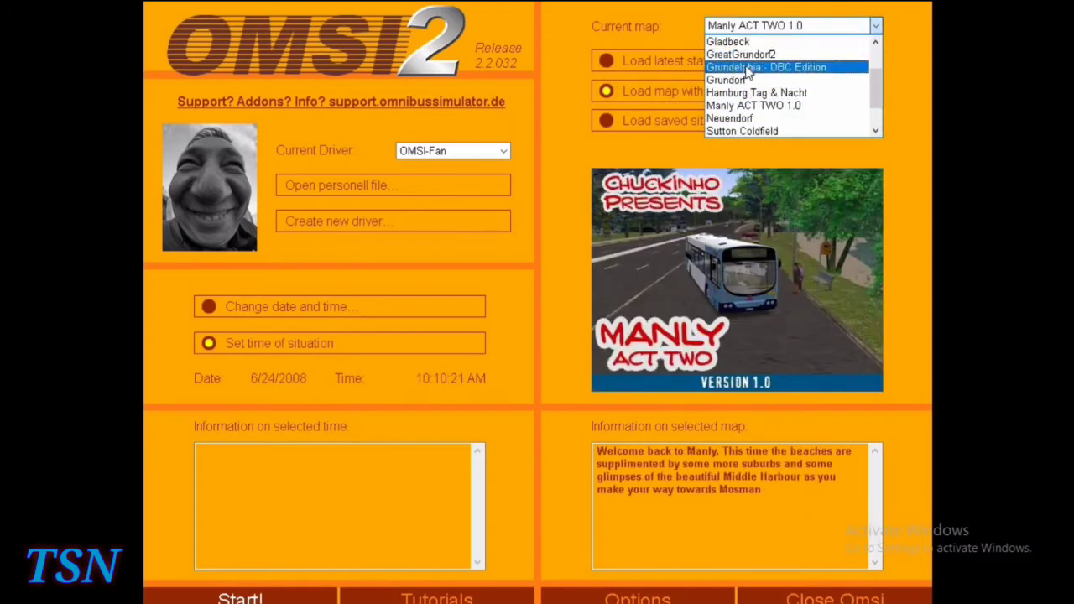
pyautogui.click(745, 67)
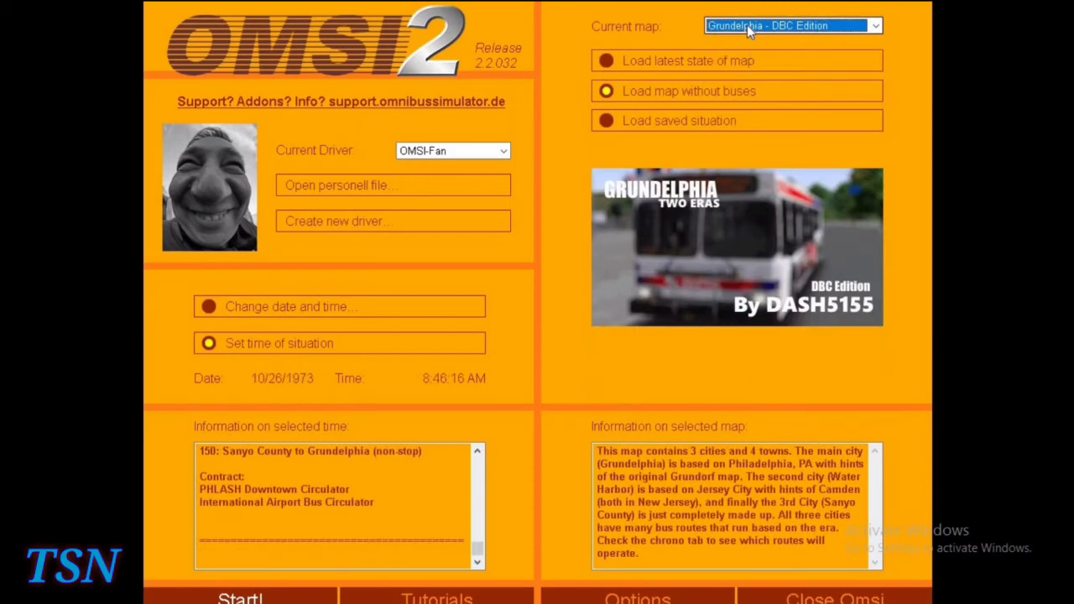
# Preview the Cayuga, USA (version 0.6) and Gladbeck maps, and choose Grundelphia - DBC Edition as the current map.
pyautogui.click(746, 25)
pyautogui.scroll(2, 749, 60)
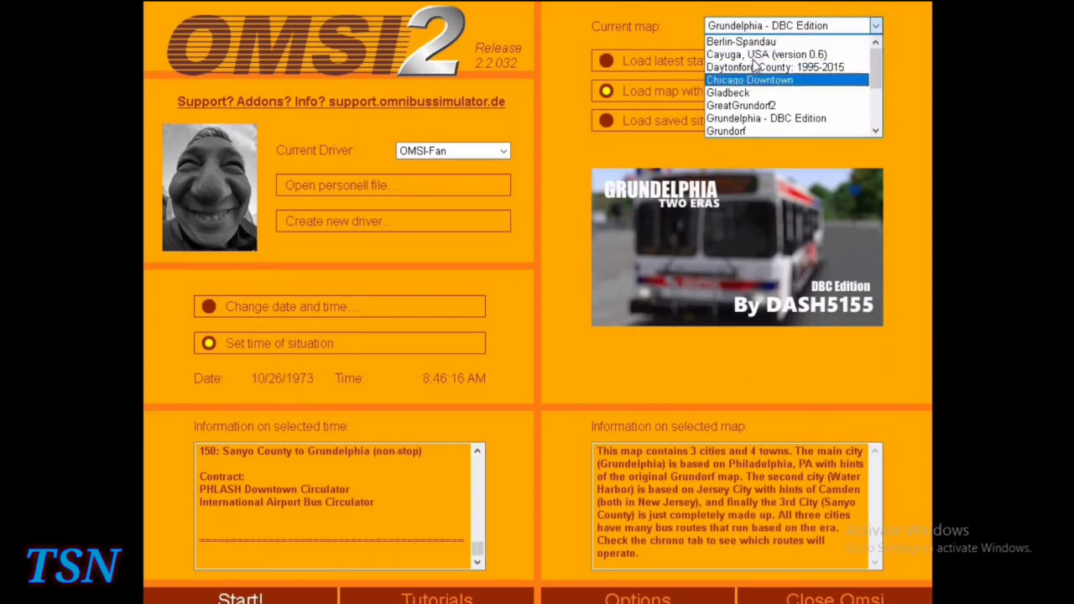
pyautogui.click(754, 55)
pyautogui.click(756, 25)
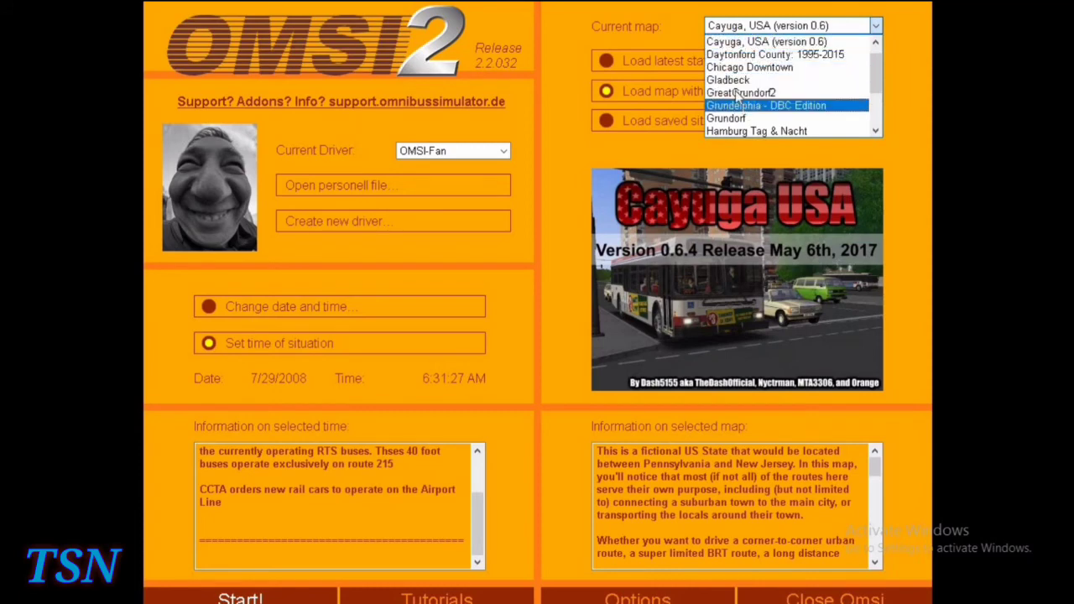
pyautogui.click(738, 81)
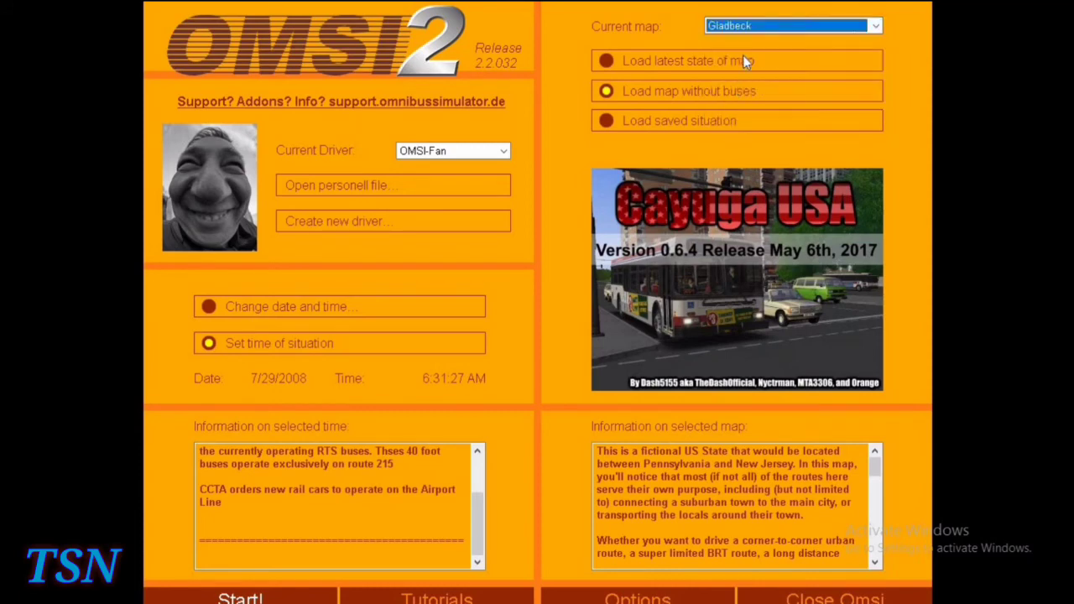
pyautogui.click(765, 27)
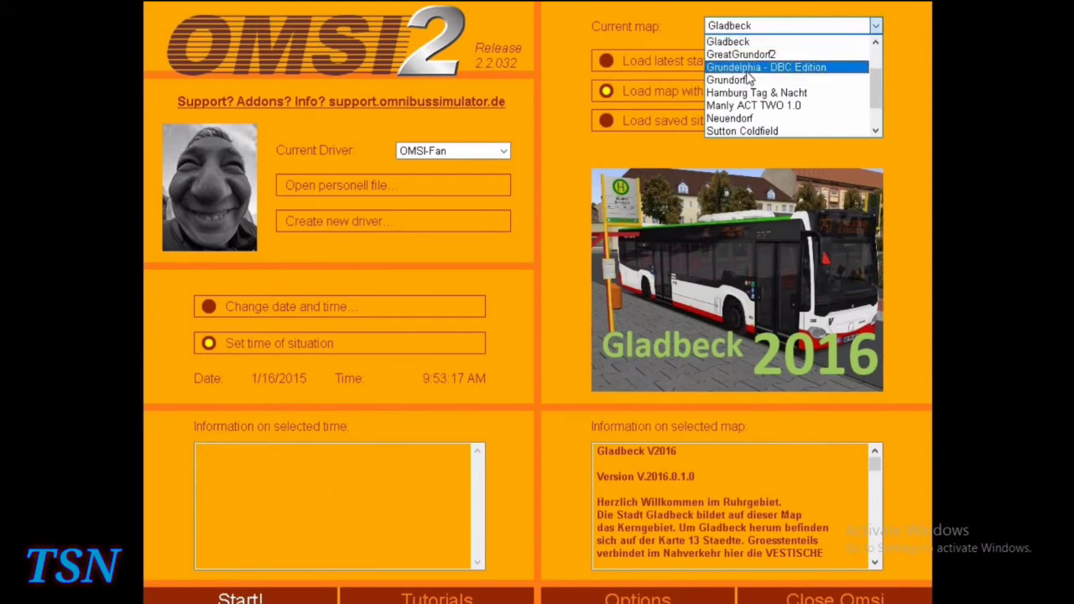
pyautogui.click(746, 69)
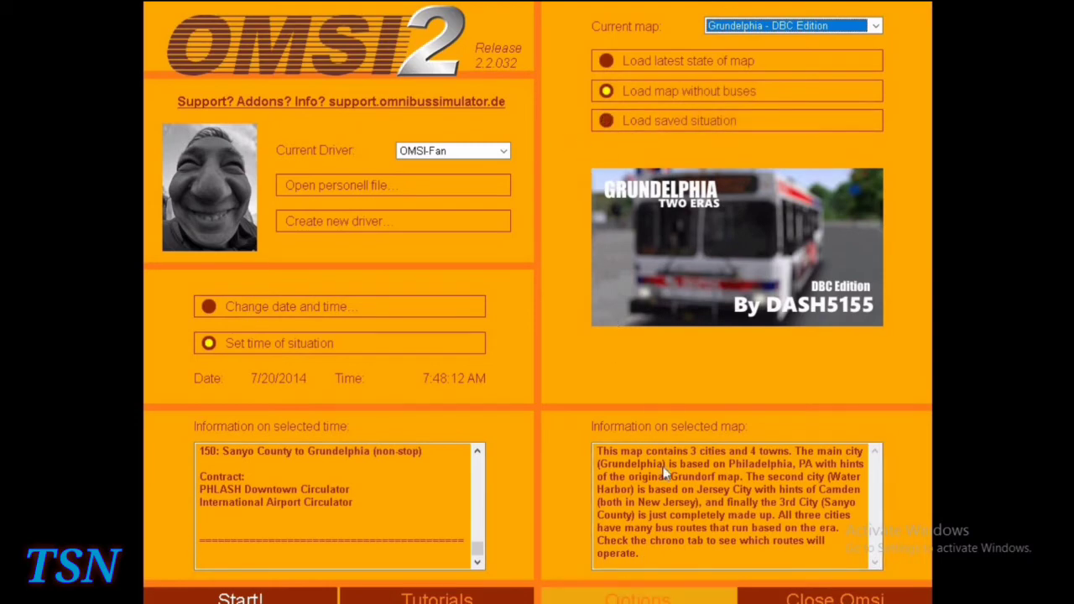
# Open the launcher options and review the graphics, advanced graphics and sound settings.
pyautogui.click(625, 597)
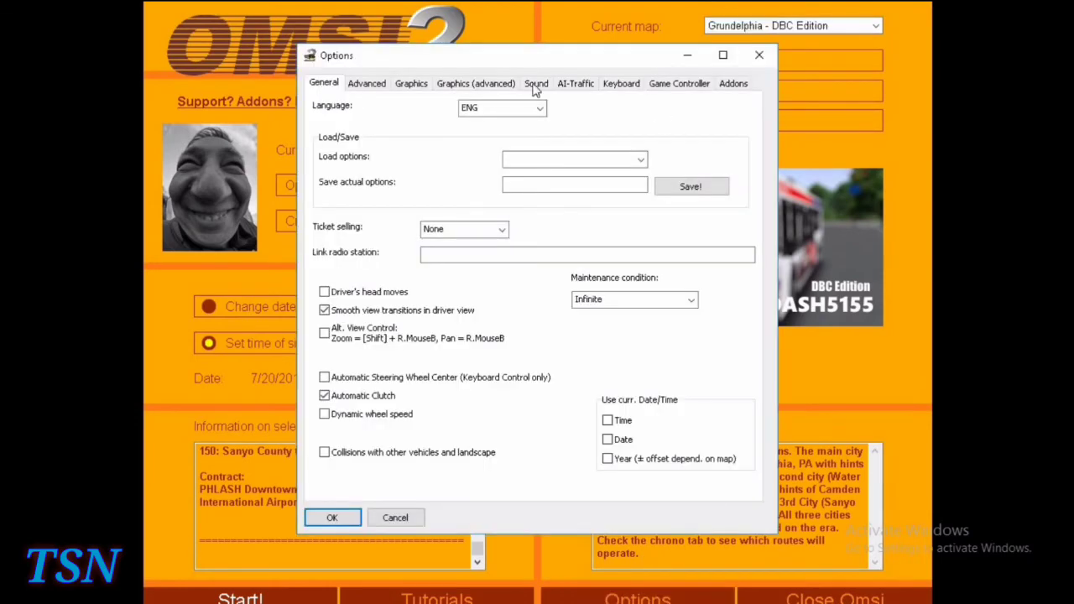
pyautogui.click(413, 87)
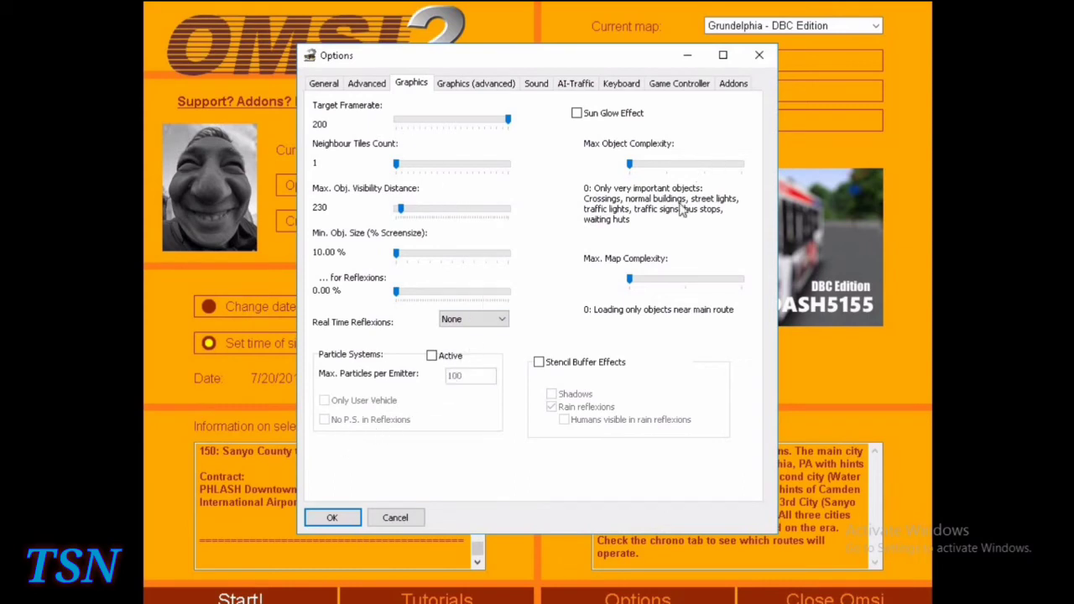
pyautogui.click(460, 88)
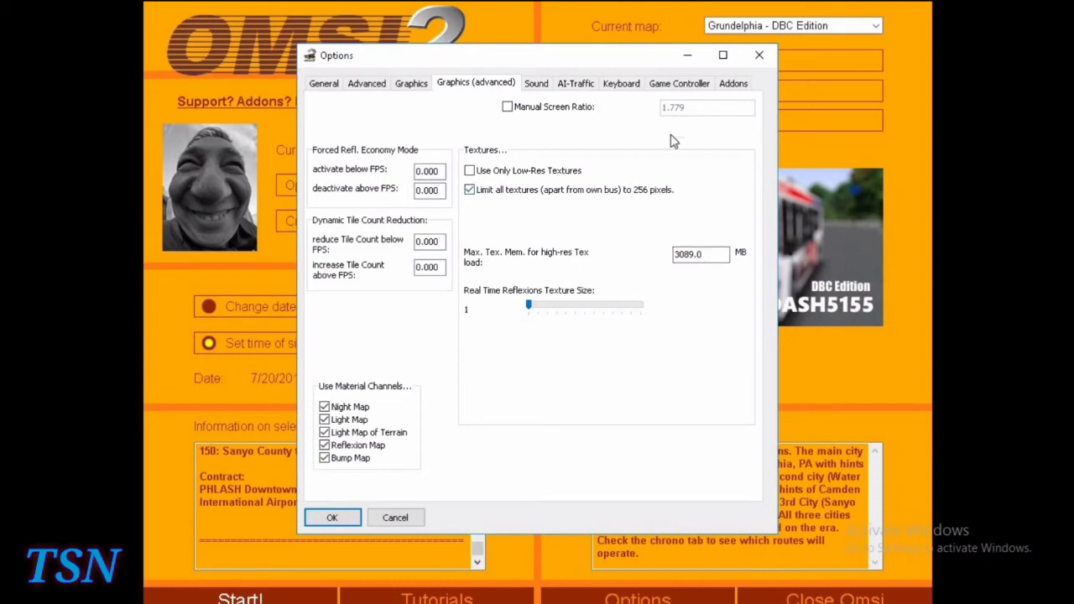
pyautogui.click(537, 84)
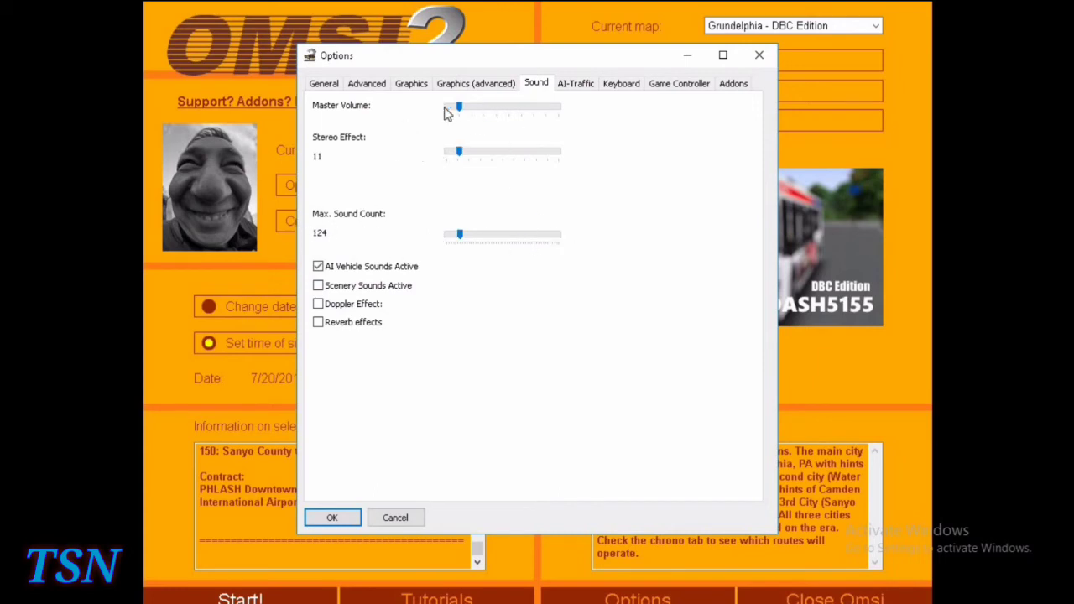
pyautogui.click(486, 87)
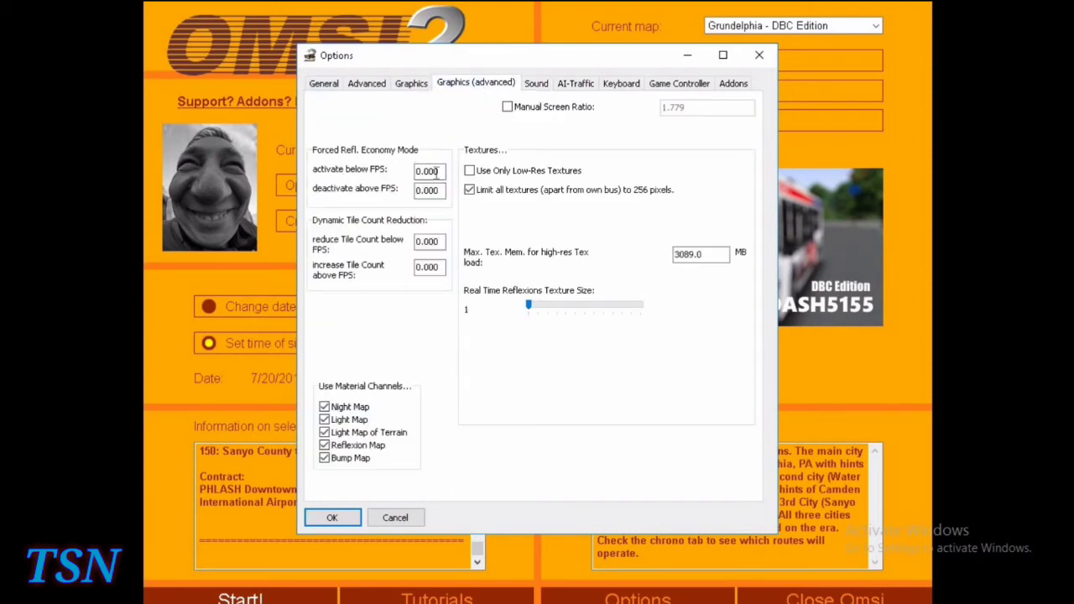
# Try the Neighbour Tiles Count graphics setting at its maximum of 20 and return it to 1.
pyautogui.click(410, 83)
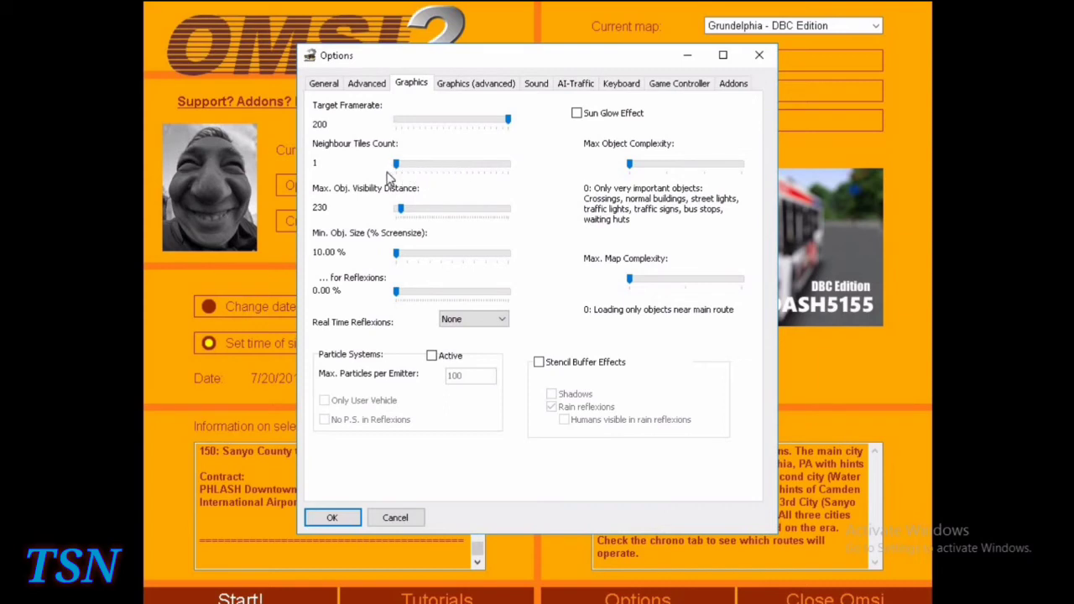
pyautogui.moveTo(399, 172); pyautogui.dragTo(514, 169)
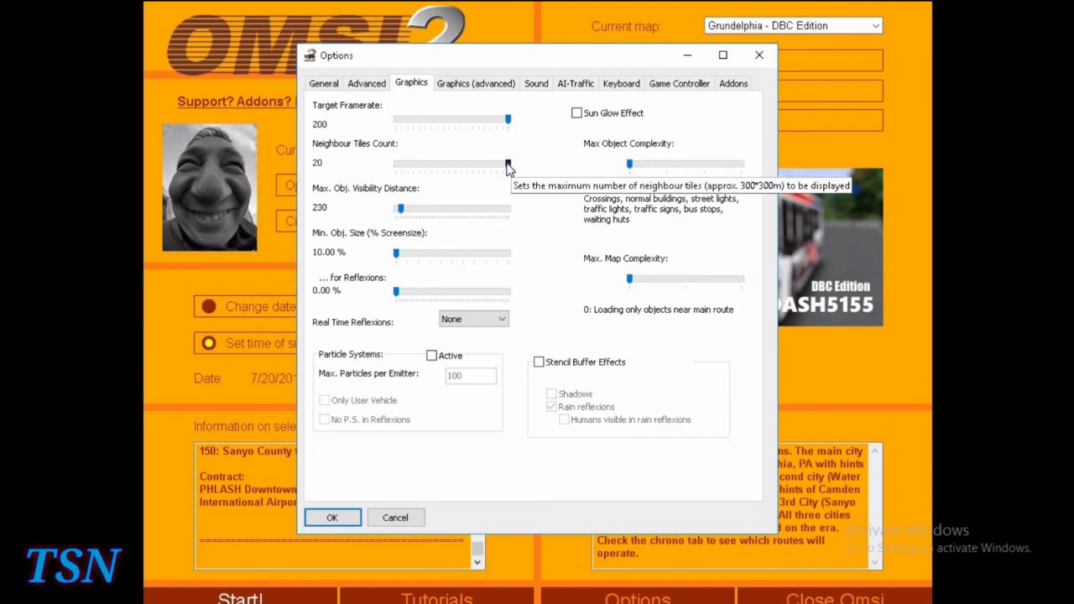
pyautogui.moveTo(507, 167); pyautogui.dragTo(399, 173)
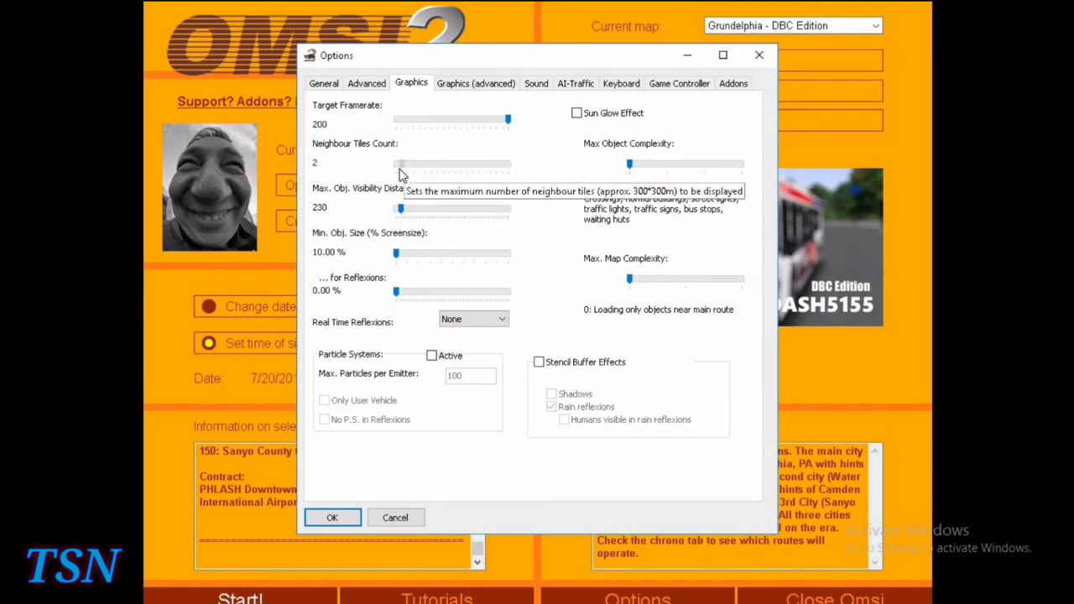
pyautogui.moveTo(493, 173); pyautogui.dragTo(528, 172)
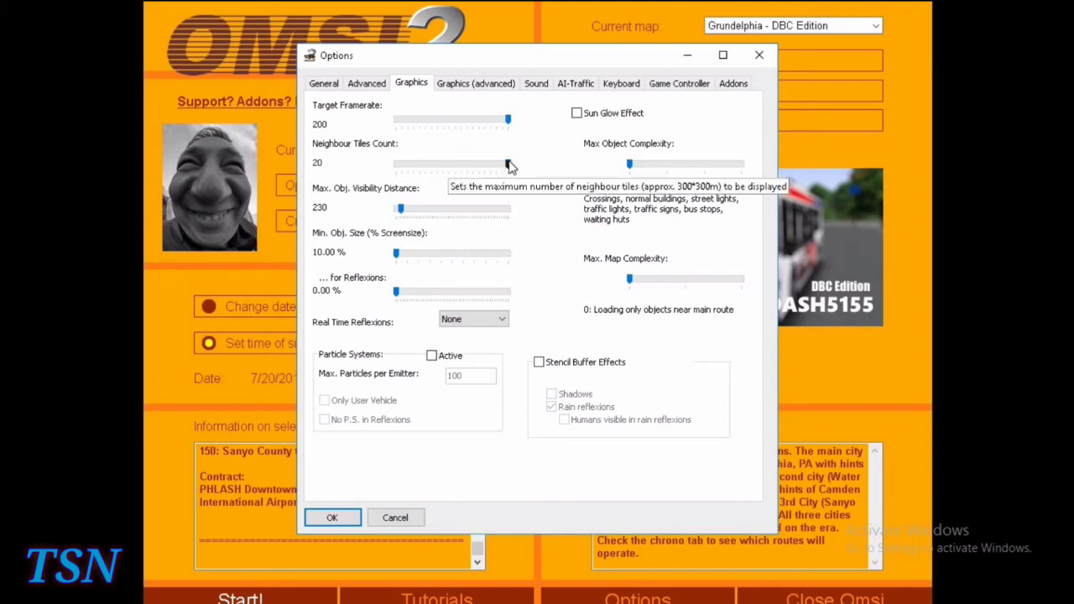
pyautogui.moveTo(509, 168); pyautogui.dragTo(533, 166)
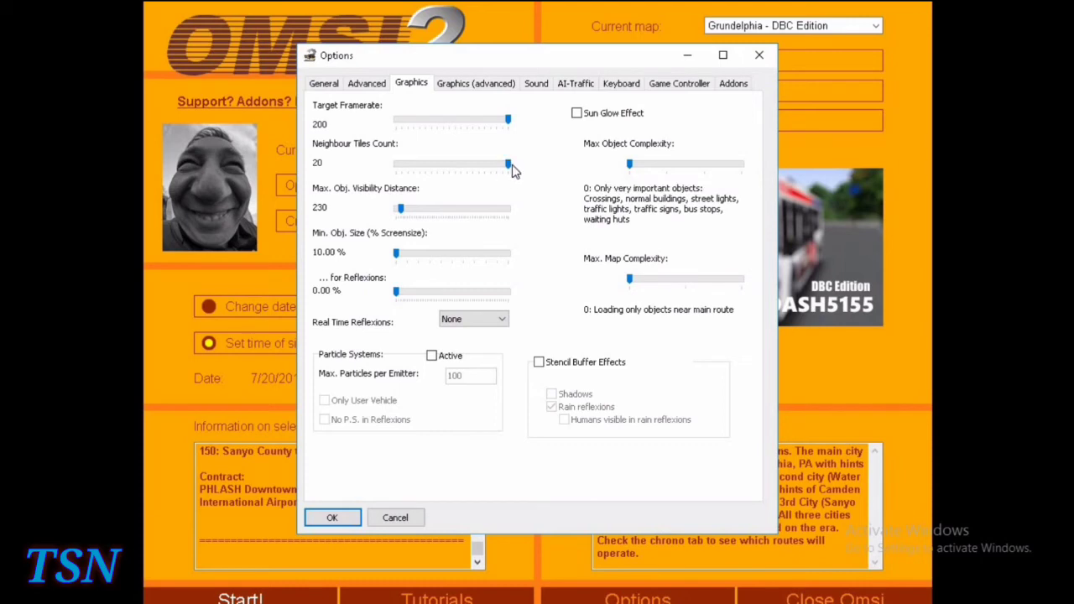
pyautogui.moveTo(507, 167); pyautogui.dragTo(328, 169)
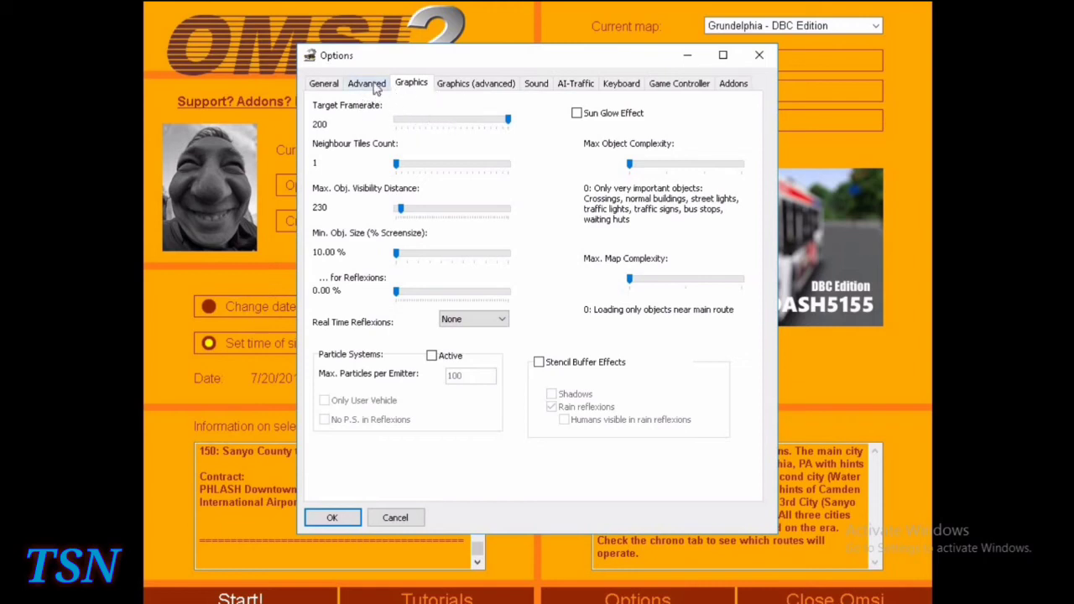
# Review the advanced game, collision and performance options, and close the options without changing them.
pyautogui.click(366, 84)
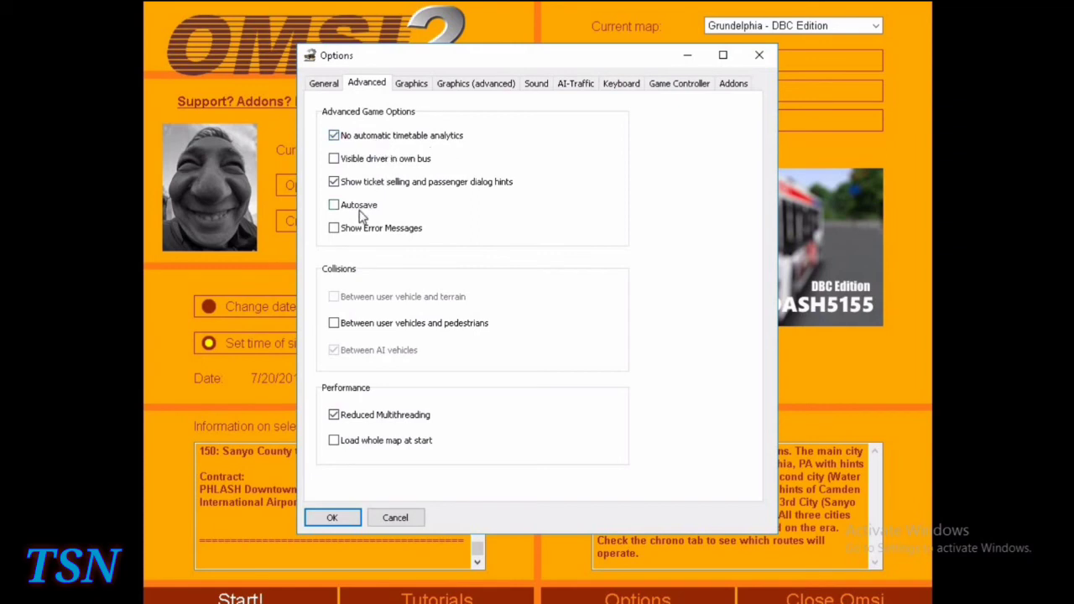
pyautogui.moveTo(360, 216)
pyautogui.click(760, 57)
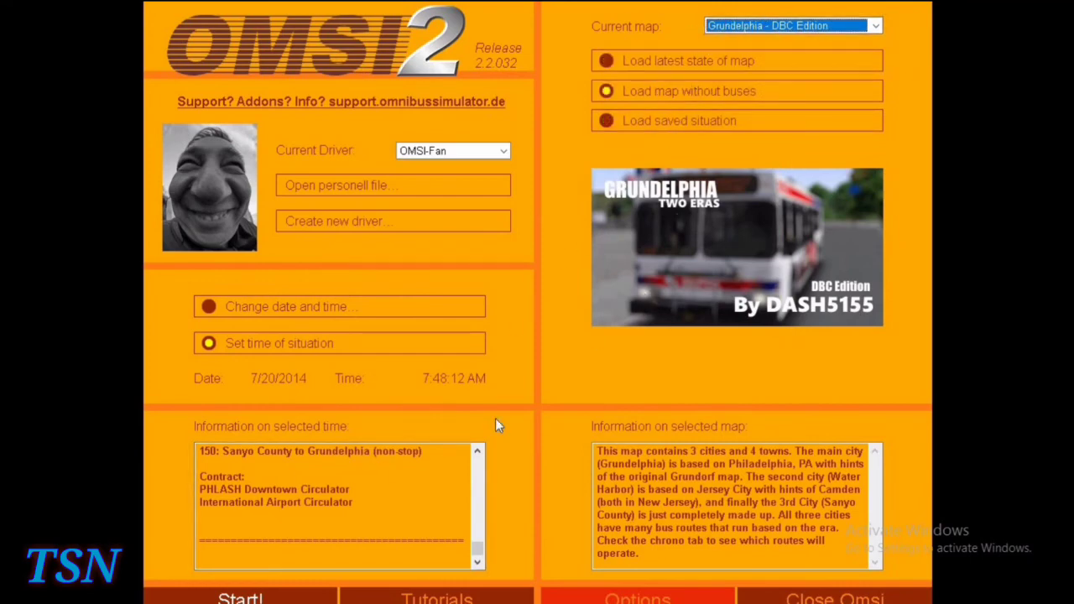
# Change the situation's year to 2003 and its time to the Morning preset of 8:00:00.
pyautogui.click(289, 308)
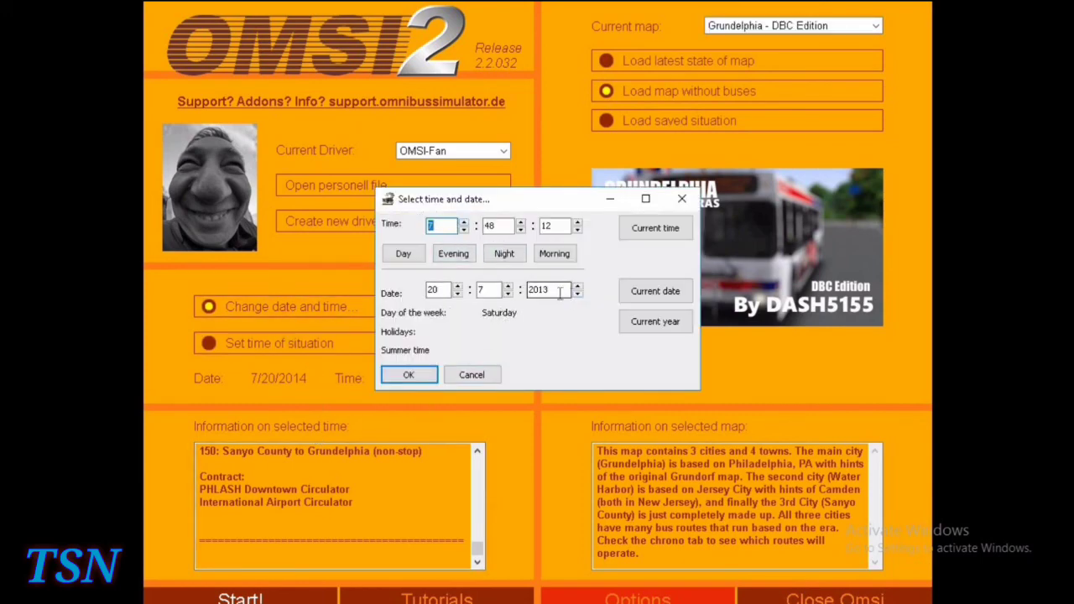
pyautogui.moveTo(548, 291); pyautogui.dragTo(518, 292)
pyautogui.press('BackSpace')
pyautogui.click(550, 253)
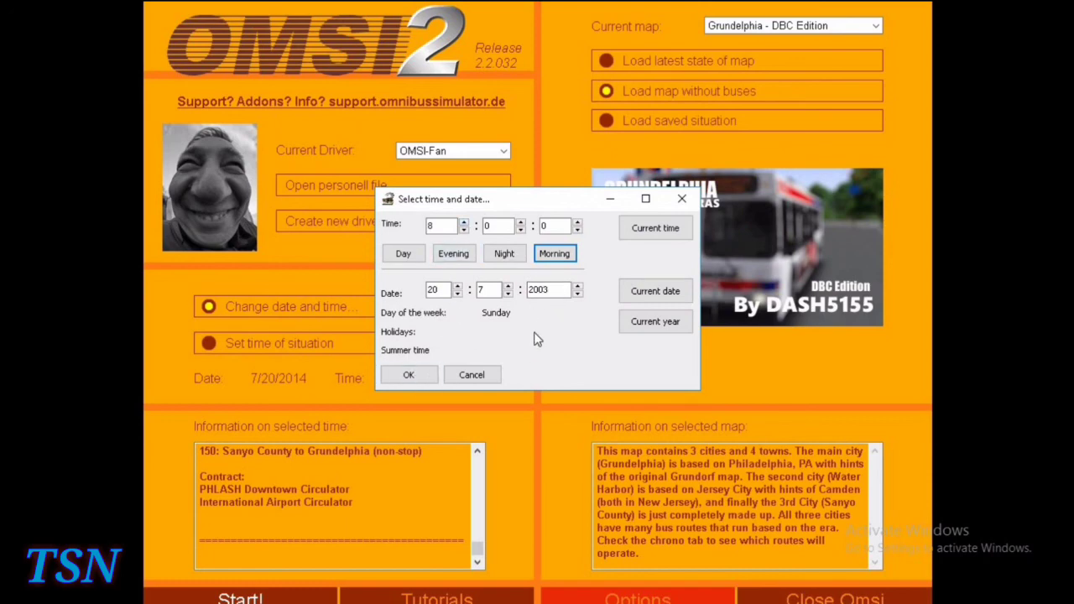
pyautogui.click(407, 376)
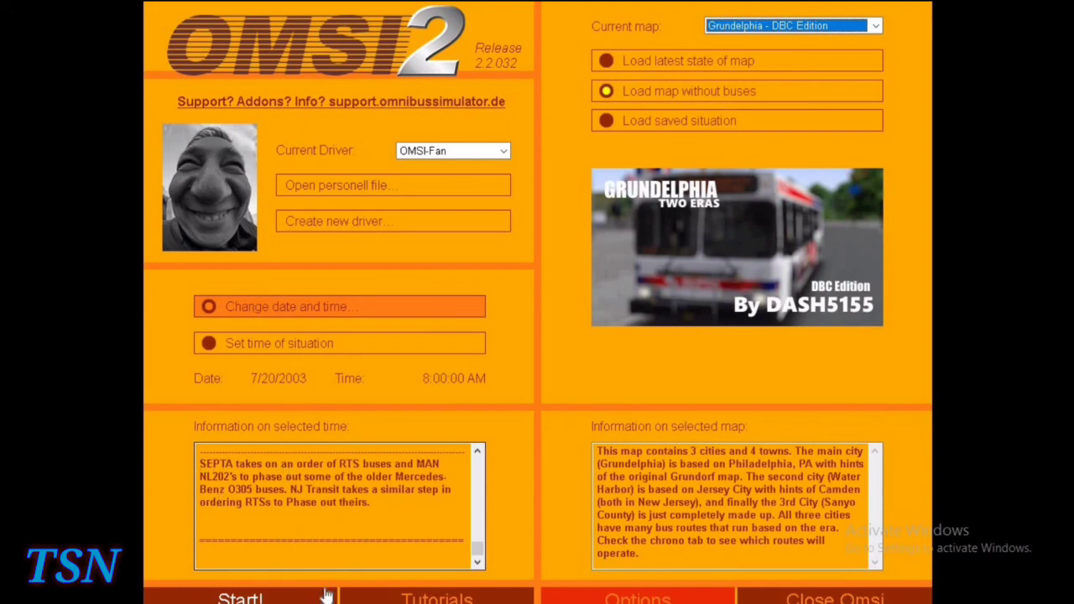
# Start the simulation and inspect the exterior of CCTA bus 1707 from the front, the door side and the rear.
pyautogui.click(260, 598)
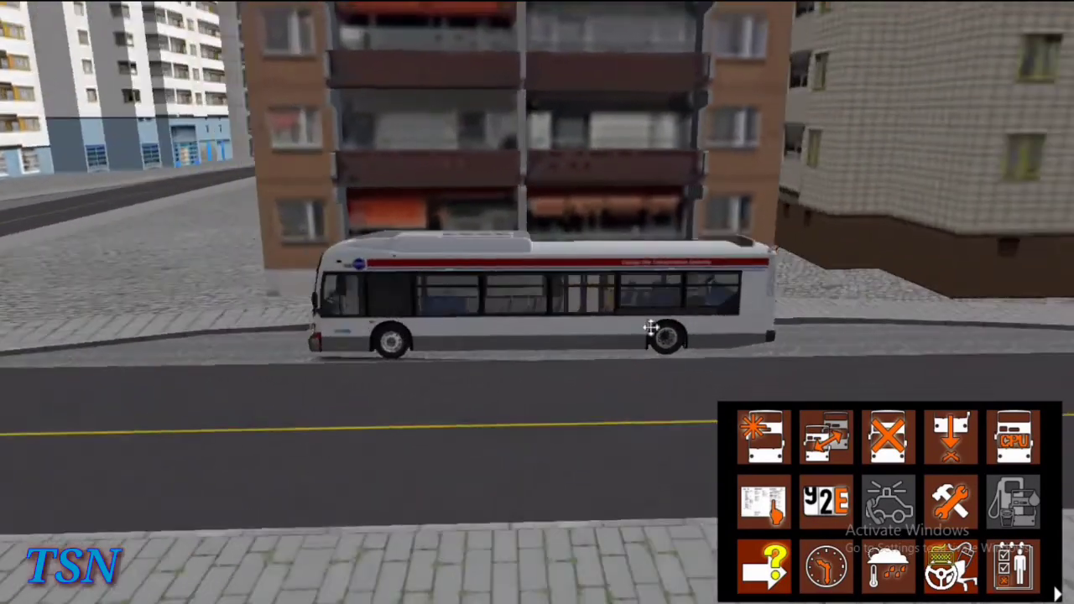
pyautogui.moveTo(651, 327); pyautogui.dragTo(684, 330)
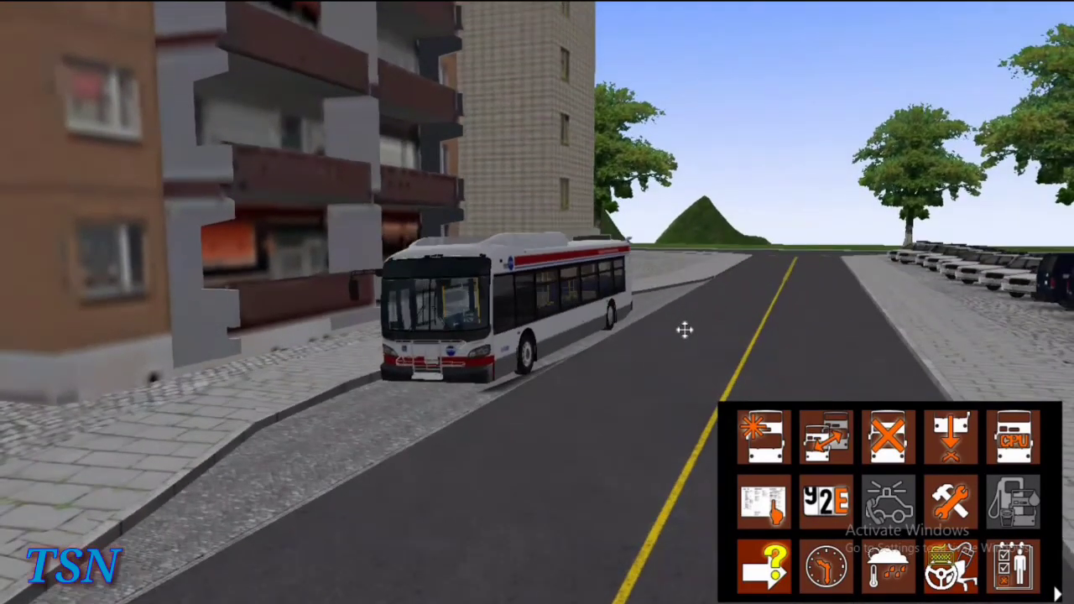
pyautogui.scroll(8, 559, 317)
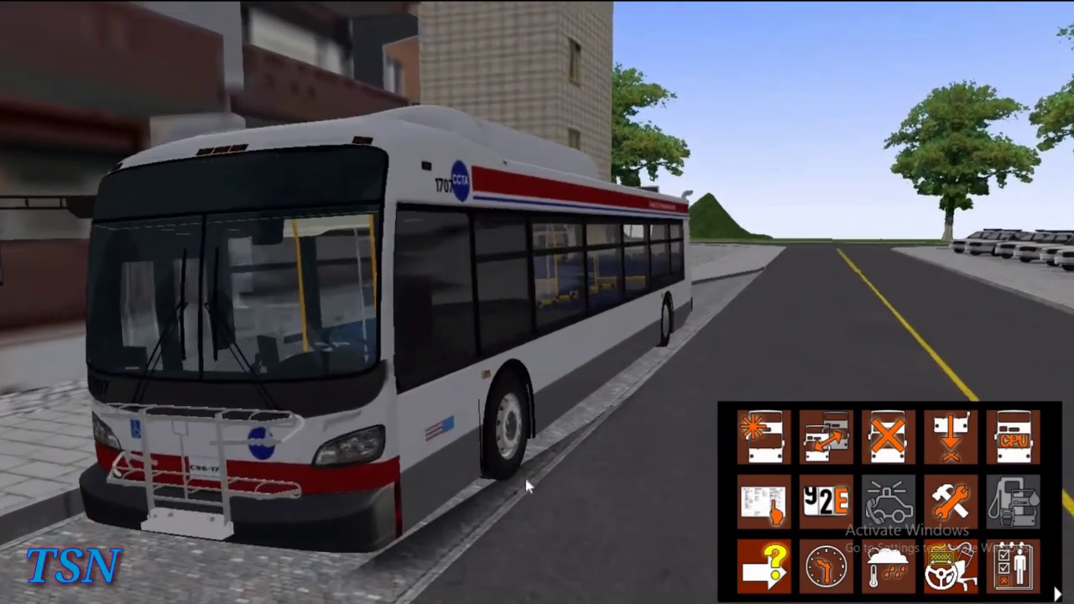
pyautogui.moveTo(483, 429); pyautogui.dragTo(535, 427)
pyautogui.scroll(-5, 496, 349)
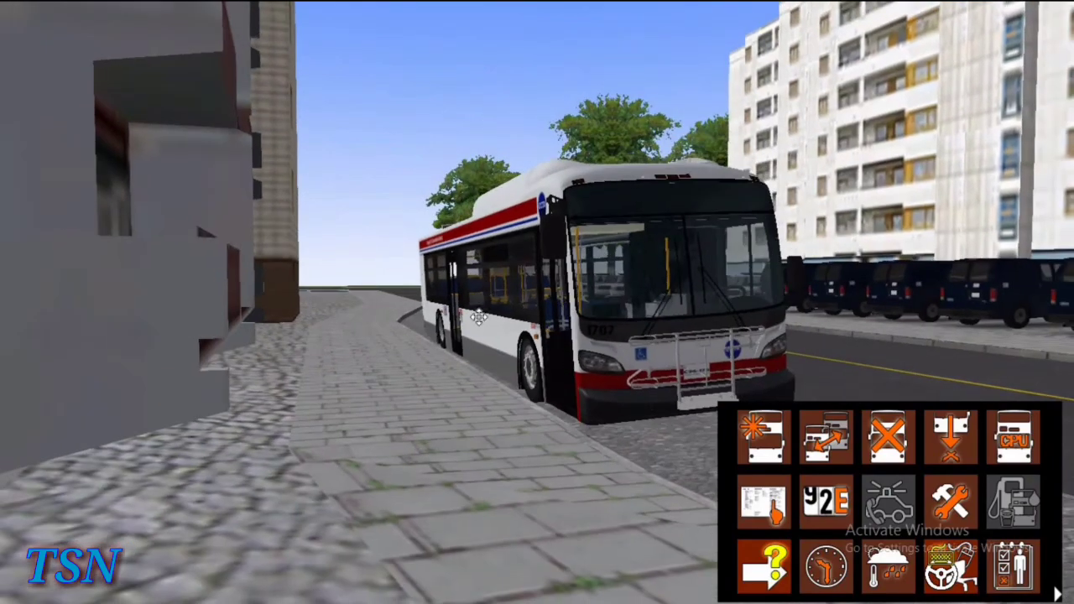
pyautogui.moveTo(479, 317); pyautogui.dragTo(500, 294)
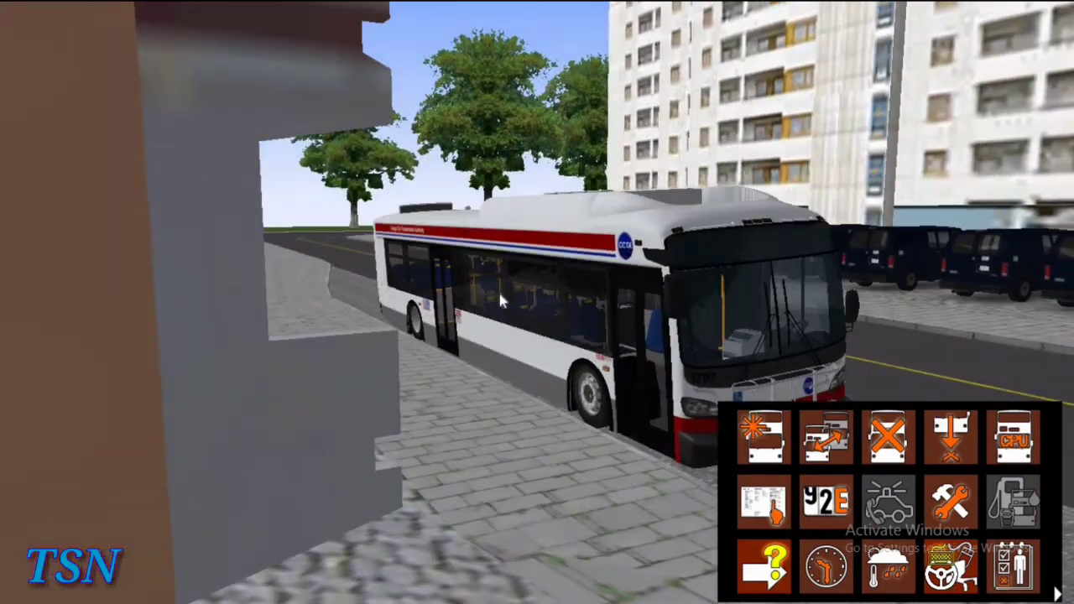
pyautogui.moveTo(482, 375); pyautogui.dragTo(616, 379)
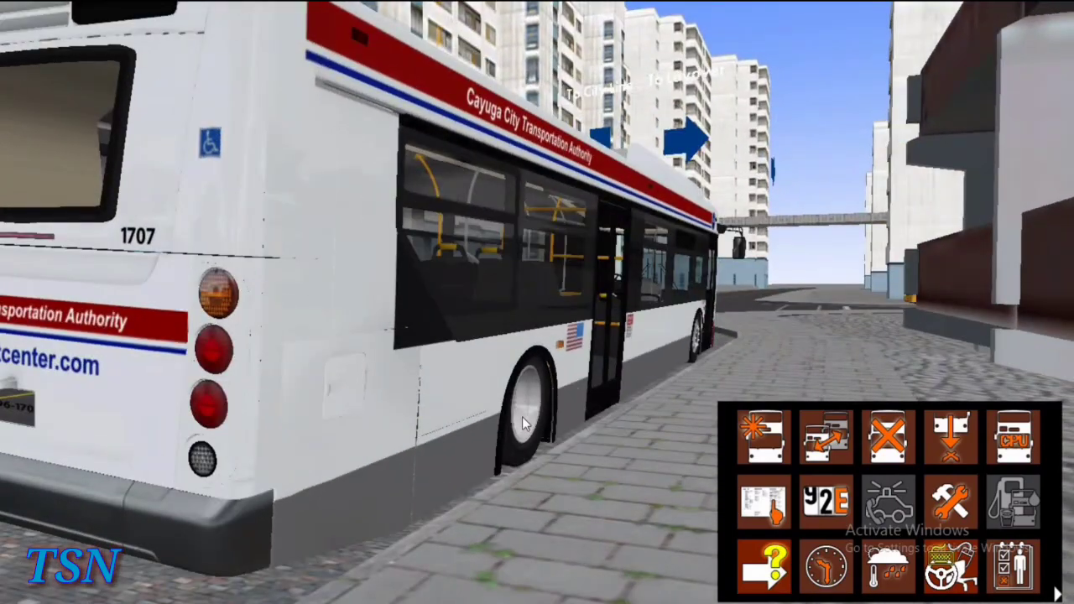
# Switch from the exterior to the driver's view and inspect the bus's steering wheel, dashboard and onboard display.
pyautogui.moveTo(521, 404); pyautogui.dragTo(527, 402)
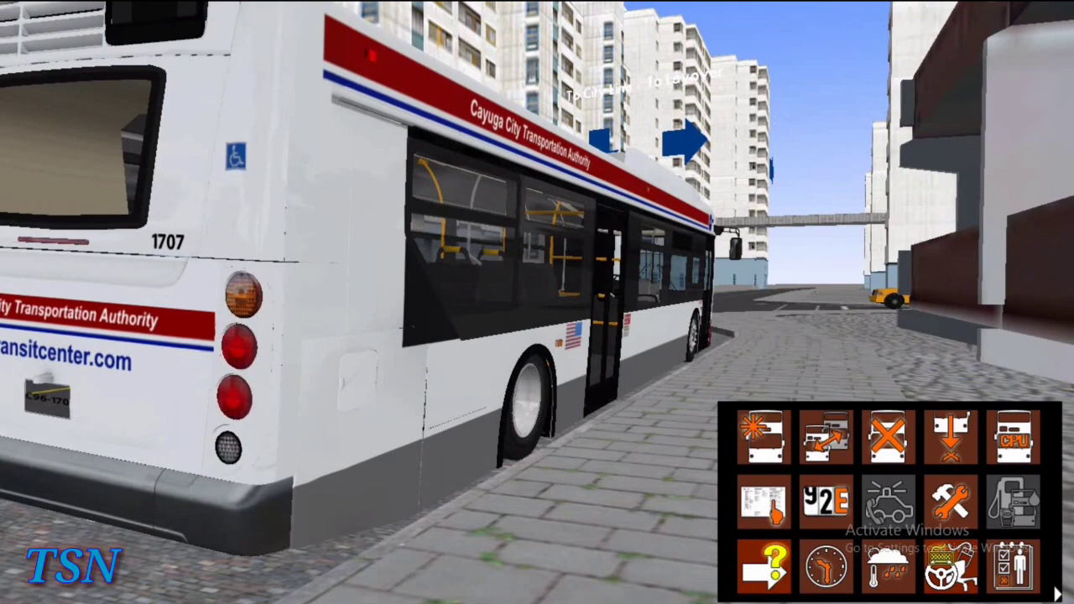
pyautogui.press('F1')
pyautogui.moveTo(538, 379); pyautogui.dragTo(563, 378)
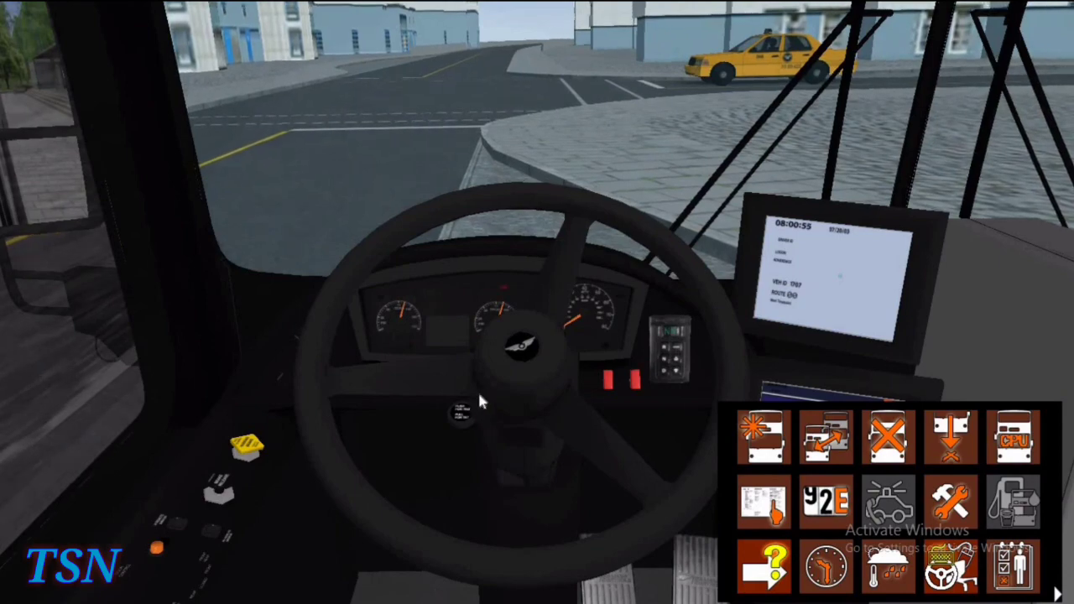
# Cycle past the passenger view back to the exterior view and examine the whole bus from behind and above, including its roof.
pyautogui.press('F2')
pyautogui.press('F3')
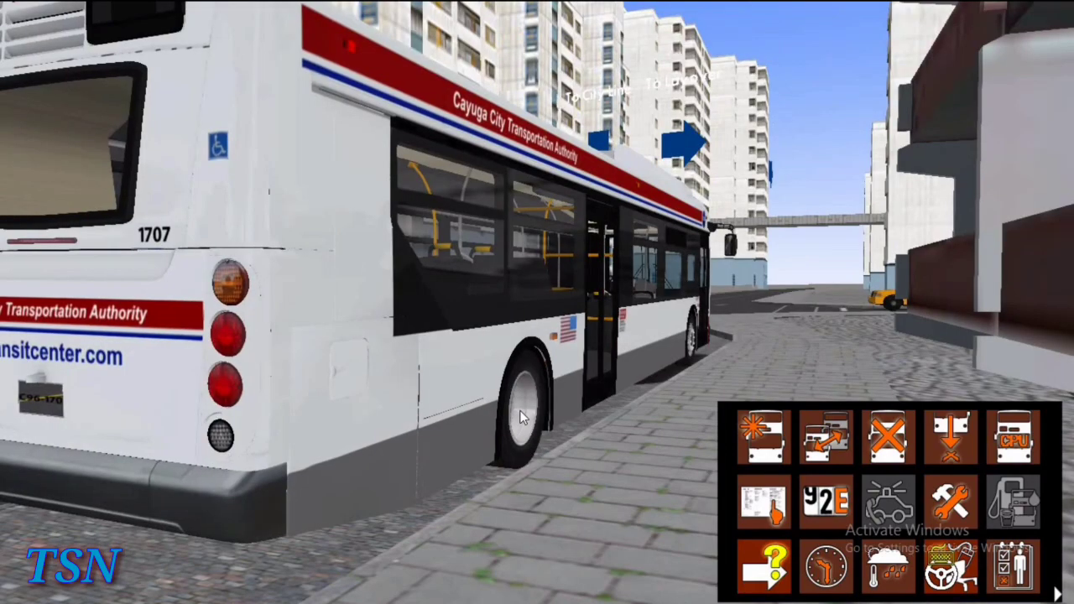
pyautogui.moveTo(531, 416); pyautogui.dragTo(534, 419)
pyautogui.scroll(-4, 535, 419)
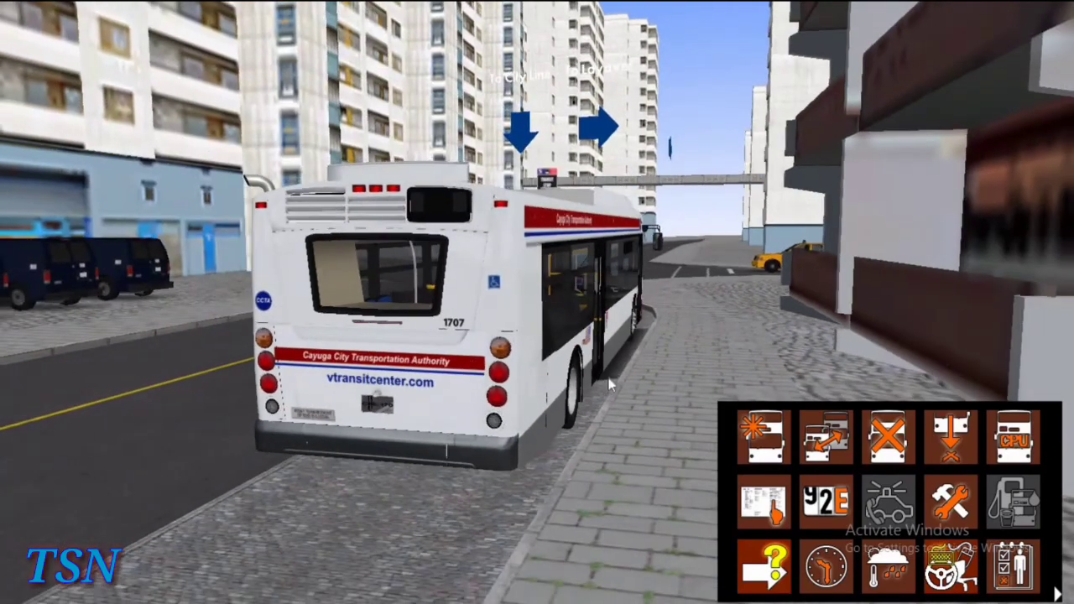
pyautogui.moveTo(593, 385); pyautogui.dragTo(578, 357)
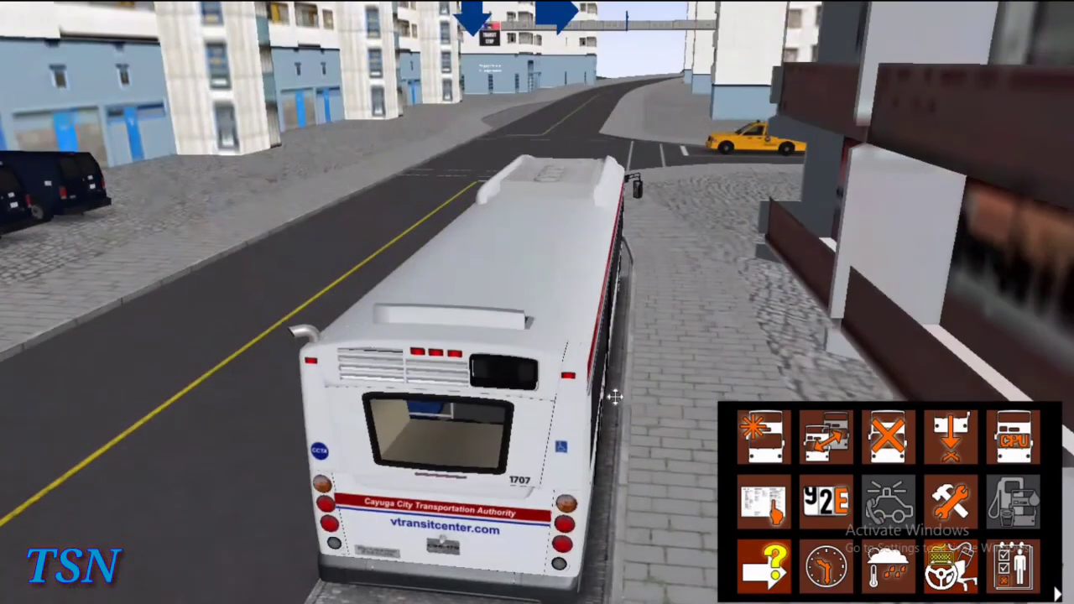
pyautogui.moveTo(607, 396); pyautogui.dragTo(606, 397)
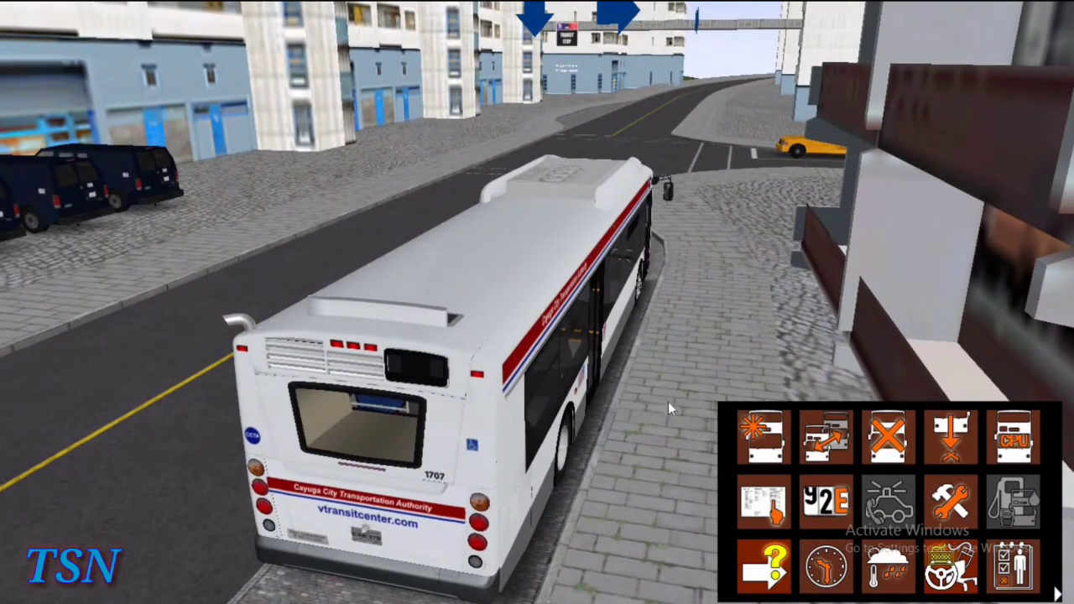